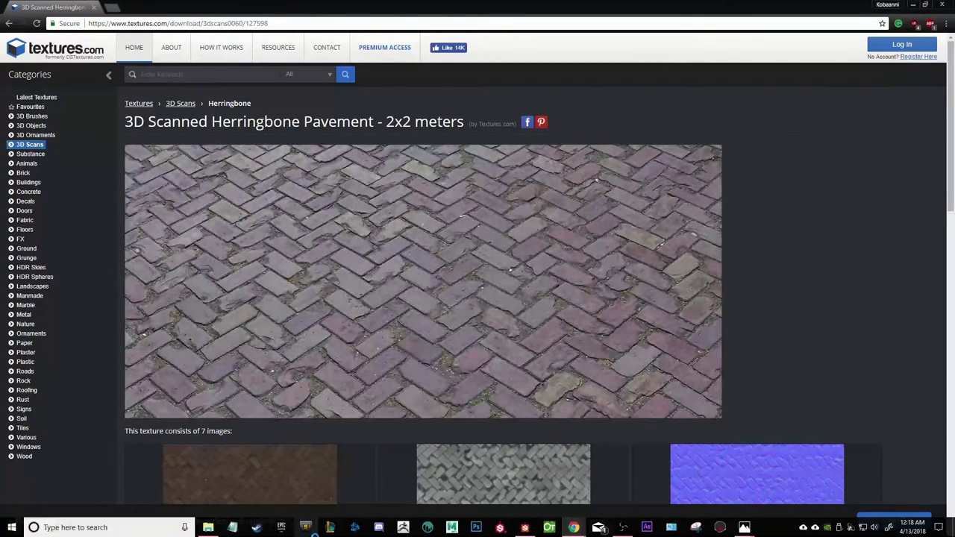
Step: Look at the screenshot005.png and Sphere render.jpg brick renders and close both photo windows
{"action": "mouse_move", "coordinate": [207, 531]}
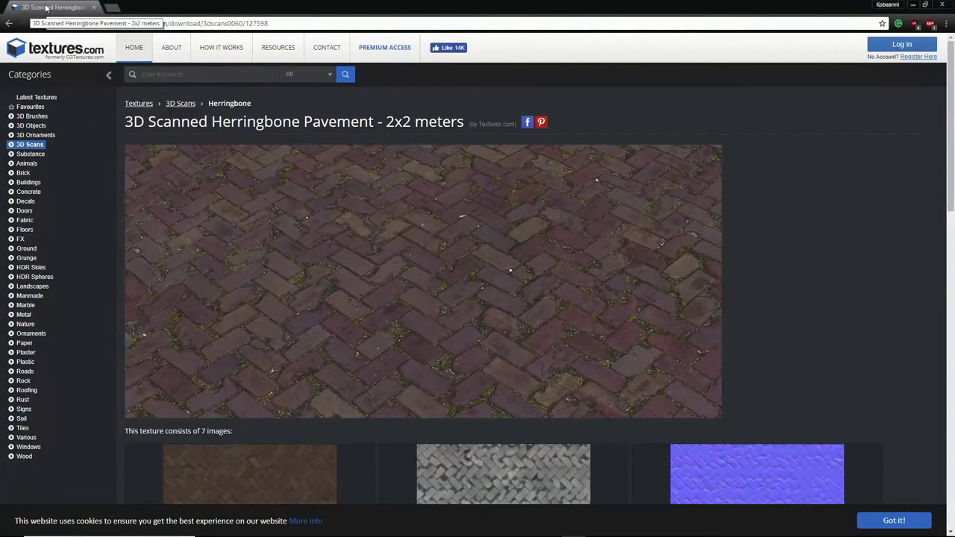
{"action": "double_click", "coordinate": [46, 6]}
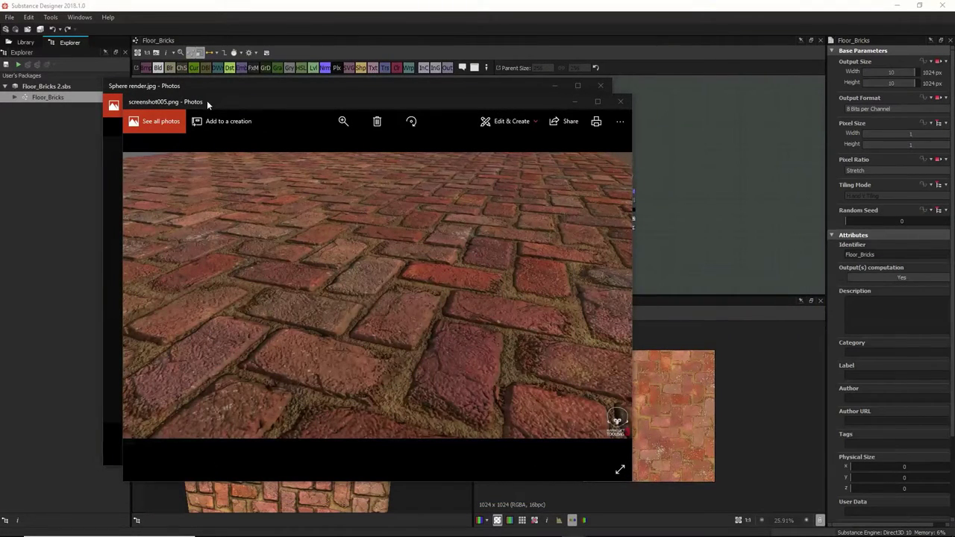
{"action": "left_click_drag", "start_coordinate": [207, 100], "coordinate": [319, 109]}
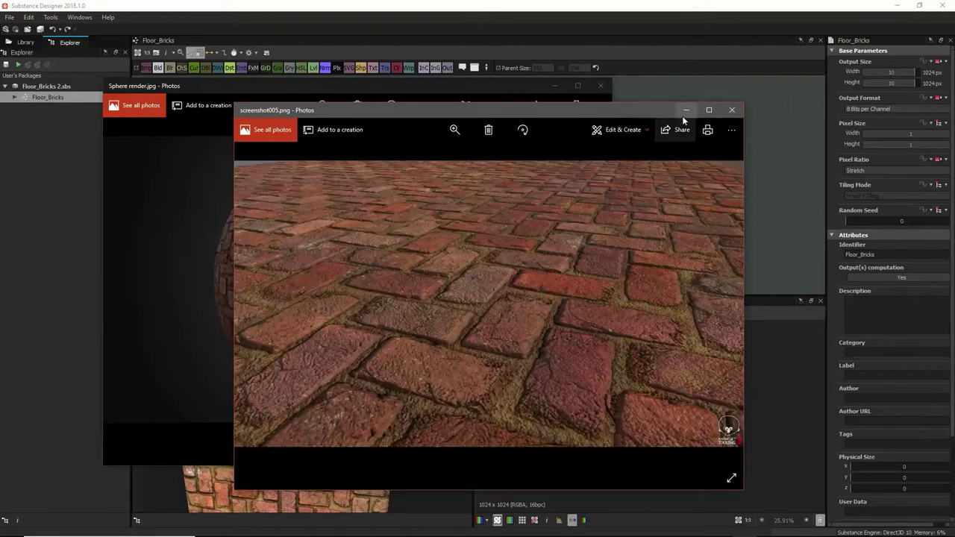
{"action": "left_click", "coordinate": [731, 109]}
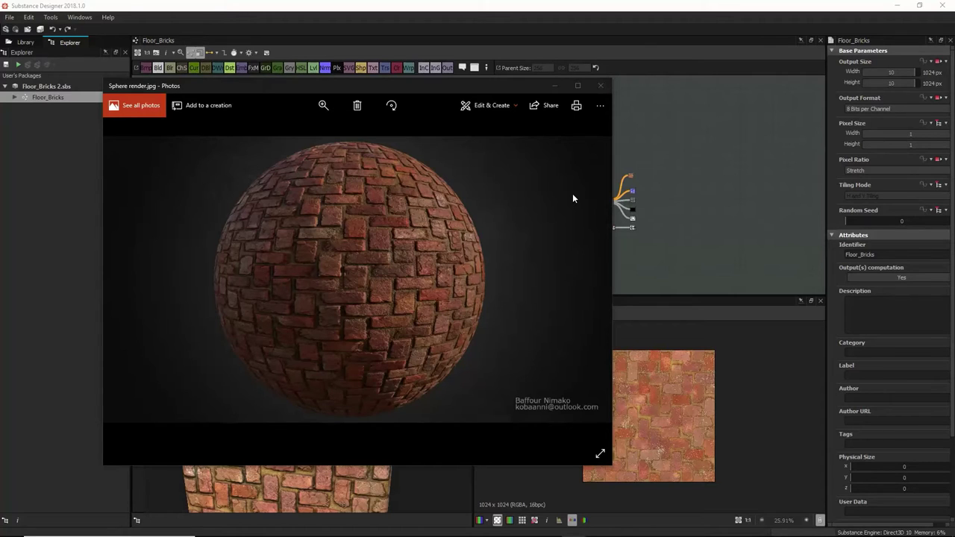
{"action": "left_click", "coordinate": [601, 86]}
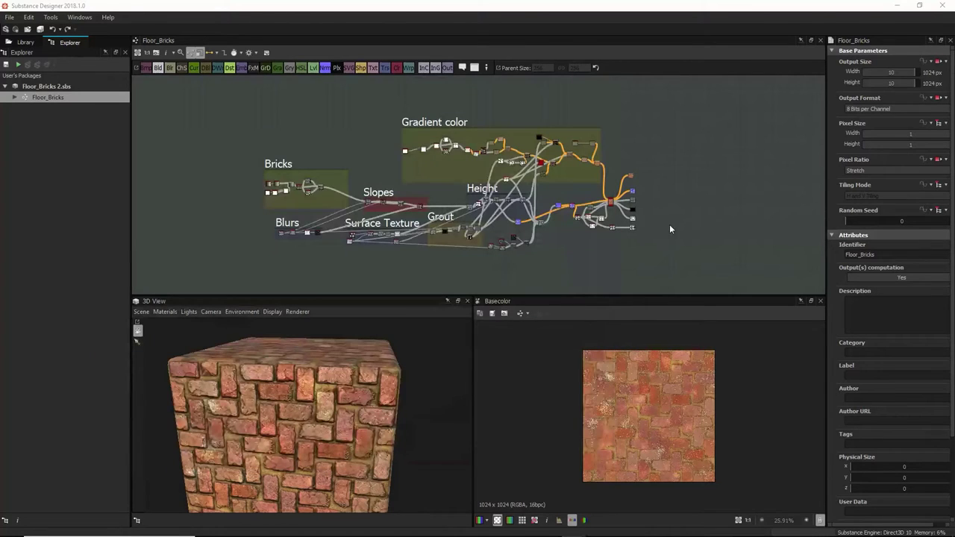
Step: Examine the brick material up close in the 3D view, and the Blend and Gradient Map nodes ending the Gradient color group
{"action": "left_click_drag", "start_coordinate": [342, 436], "coordinate": [374, 410]}
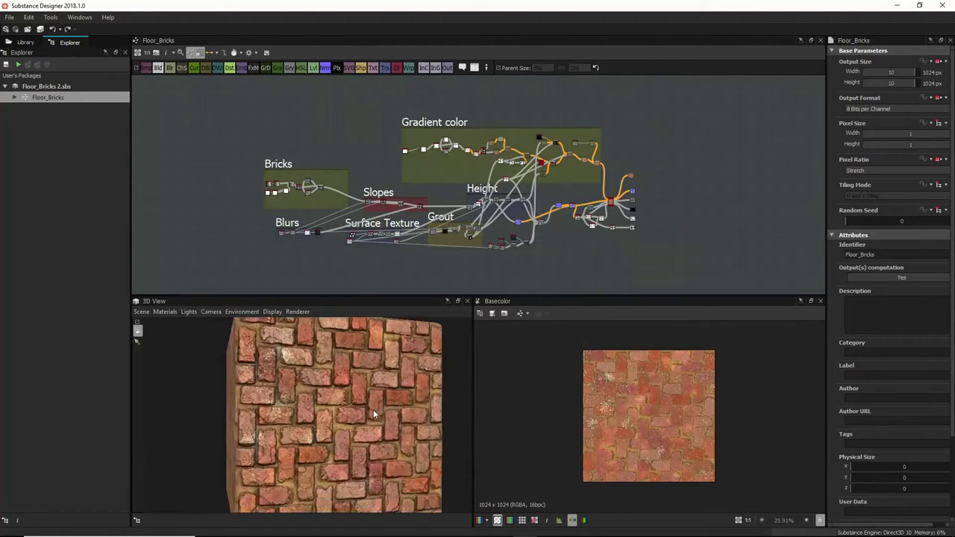
{"action": "scroll", "coordinate": [287, 421], "scroll_direction": "up", "scroll_amount": 3}
{"action": "left_click_drag", "start_coordinate": [287, 421], "coordinate": [305, 399]}
{"action": "scroll", "coordinate": [599, 162], "scroll_direction": "up", "scroll_amount": 5}
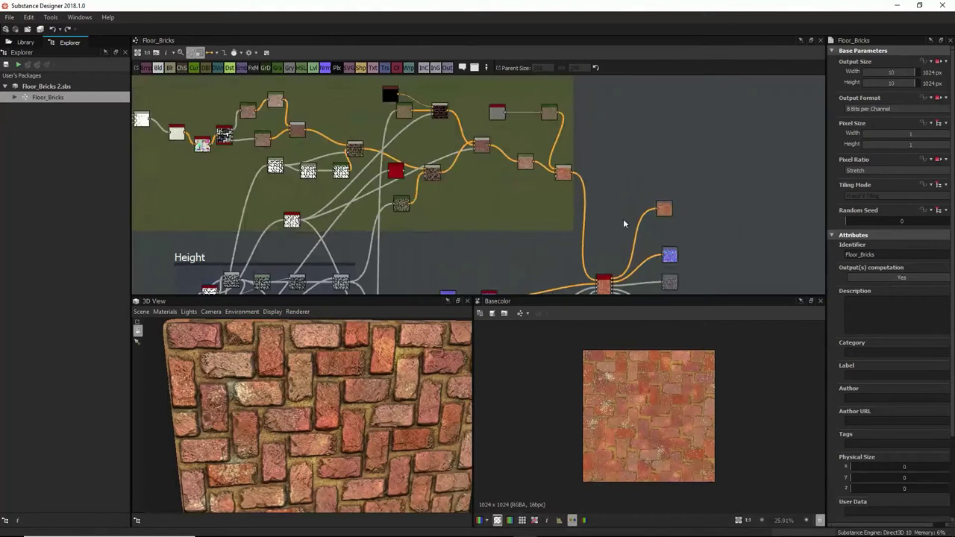
{"action": "left_click", "coordinate": [564, 173]}
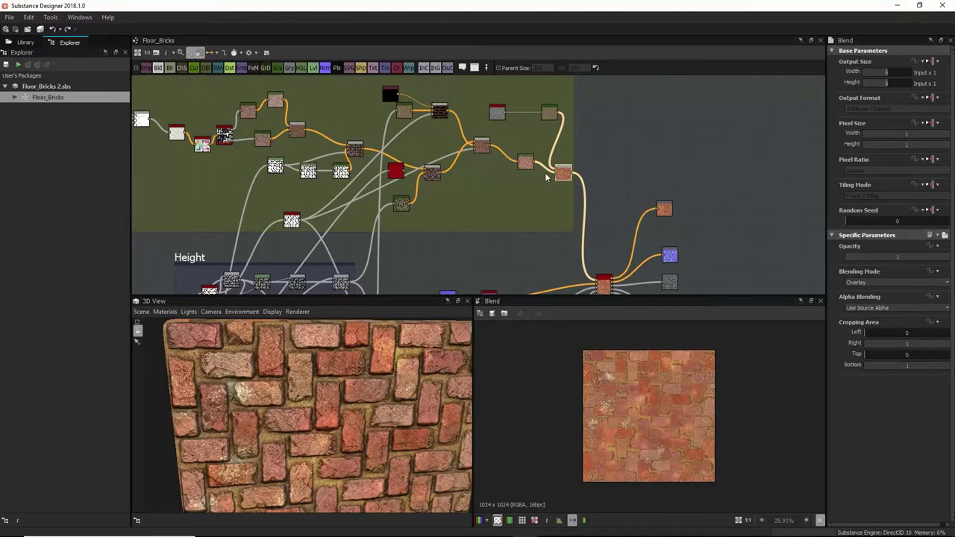
{"action": "middle_click_drag", "start_coordinate": [573, 200], "coordinate": [604, 186]}
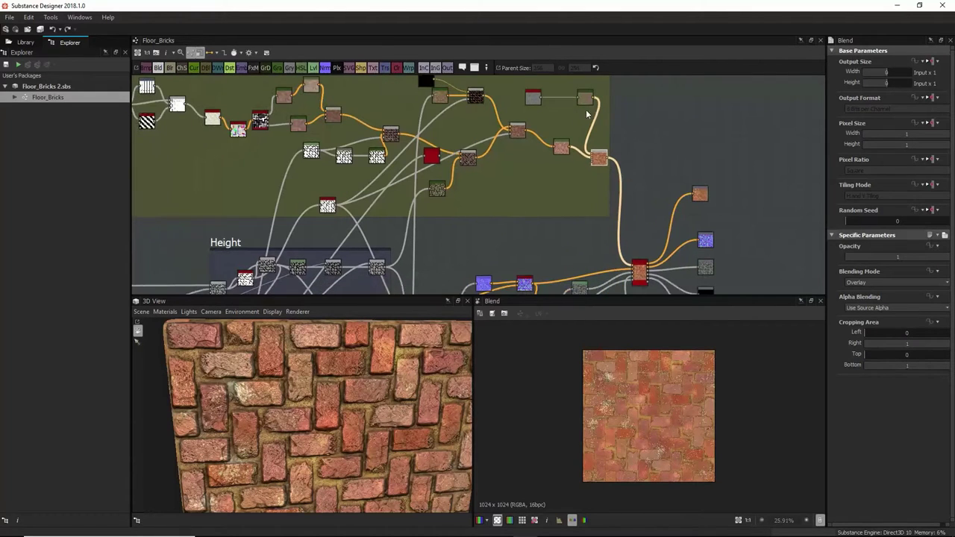
{"action": "left_click", "coordinate": [587, 99]}
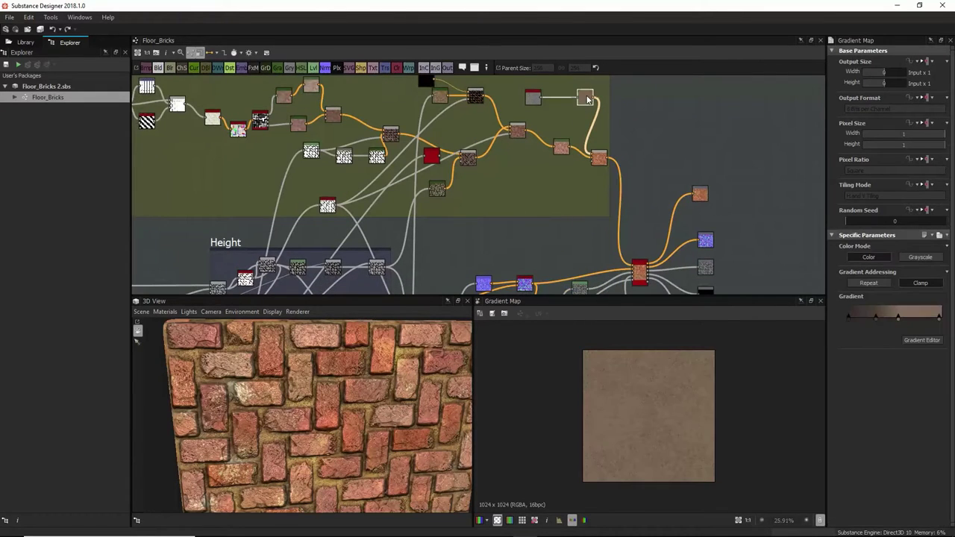
Step: Try a Lightness of 0.65 on the HSL node in the Gradient color group and undo the change
{"action": "left_click", "coordinate": [561, 149]}
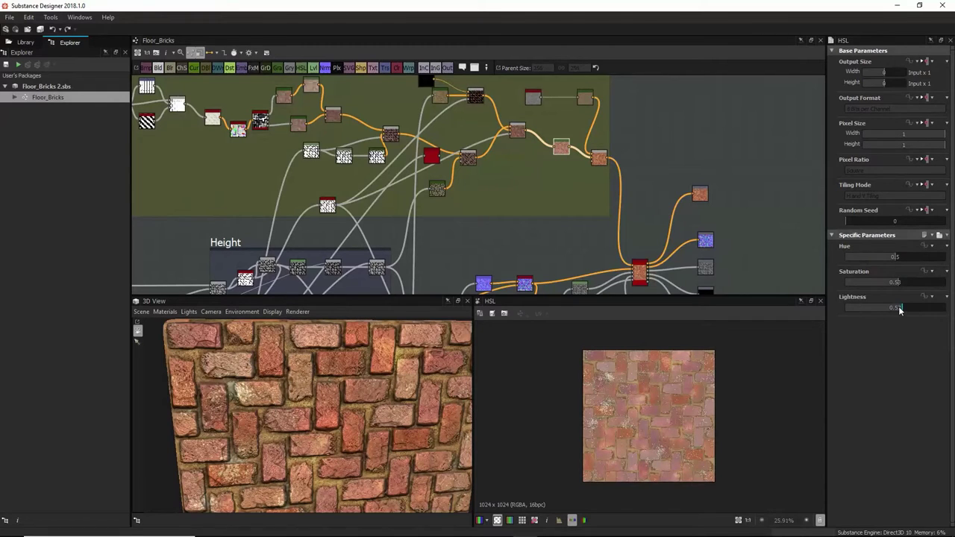
{"action": "left_click_drag", "start_coordinate": [870, 307], "coordinate": [910, 312]}
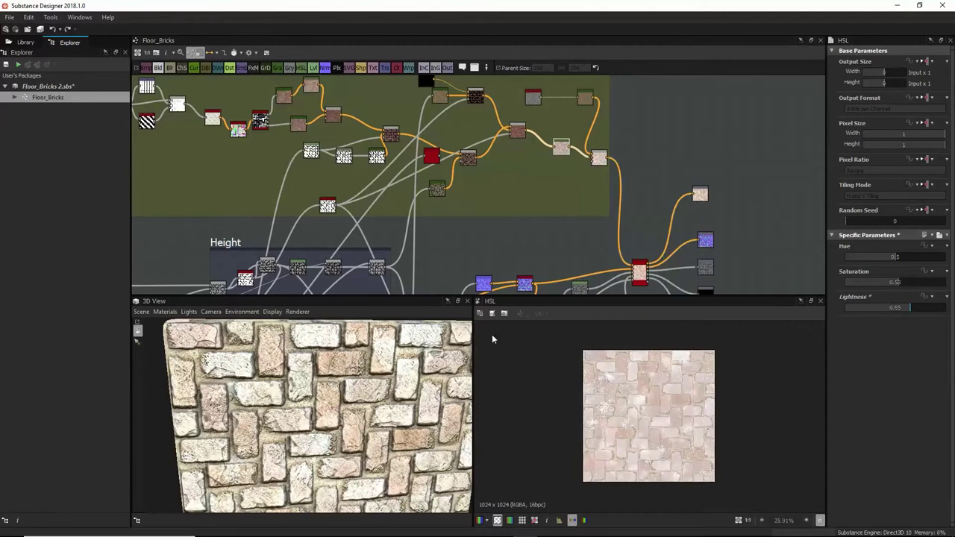
{"action": "key", "text": "ctrl+z"}
{"action": "key", "text": "ctrl+z"}
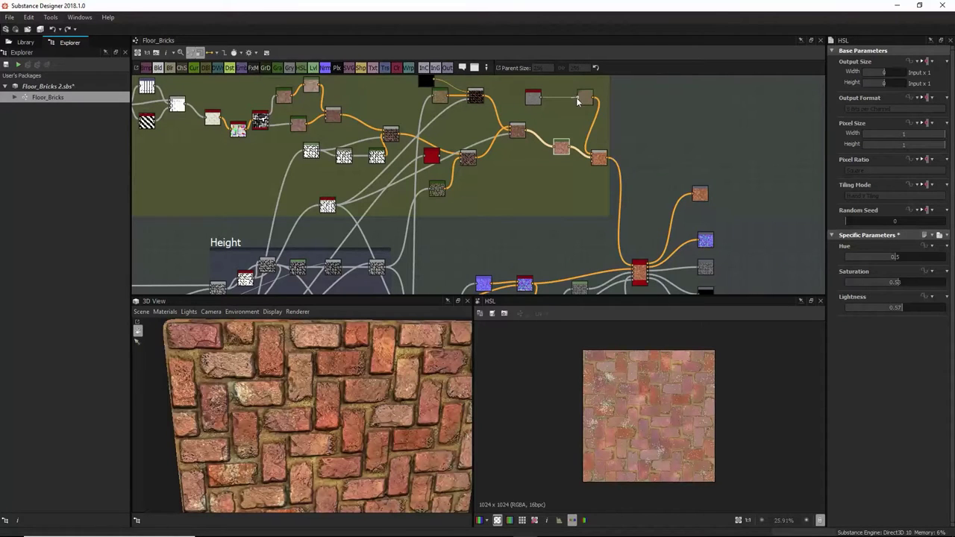
Step: Survey the whole Floor_Bricks graph, from the Bricks and Blurs groups through Slopes, Grout and Height to the output nodes
{"action": "scroll", "coordinate": [686, 159], "scroll_direction": "down", "scroll_amount": 5}
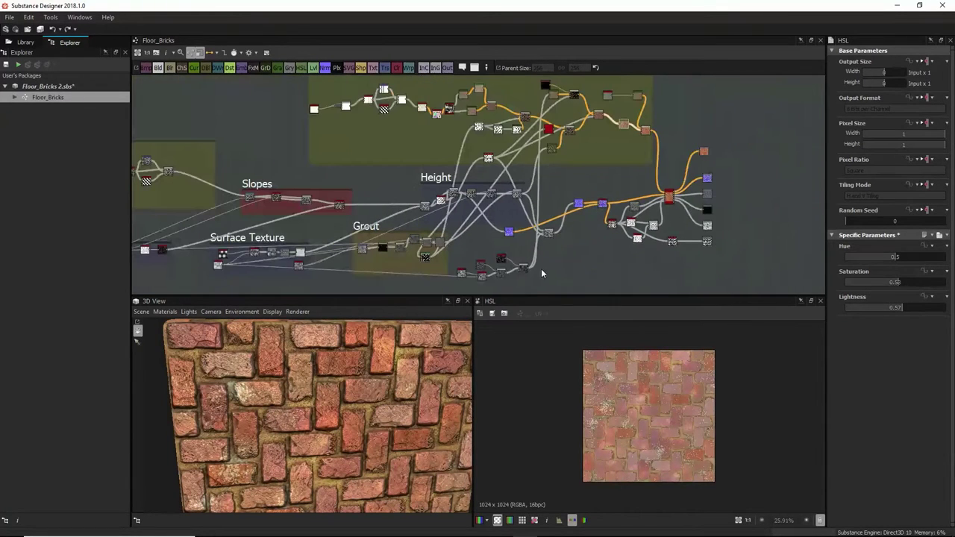
{"action": "middle_click_drag", "start_coordinate": [515, 213], "coordinate": [648, 220]}
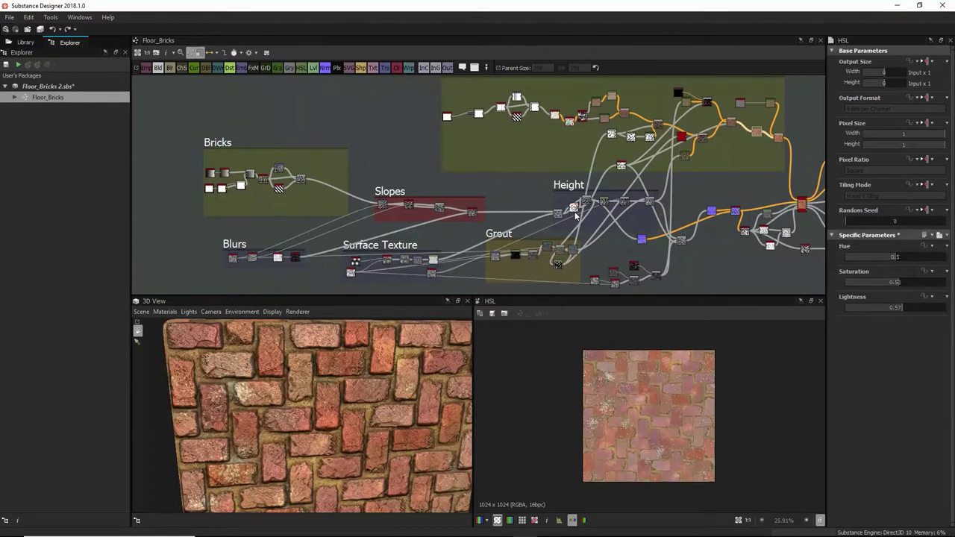
{"action": "middle_click_drag", "start_coordinate": [575, 216], "coordinate": [535, 214]}
{"action": "scroll", "coordinate": [477, 186], "scroll_direction": "down", "scroll_amount": 5}
{"action": "scroll", "coordinate": [467, 193], "scroll_direction": "up", "scroll_amount": 1}
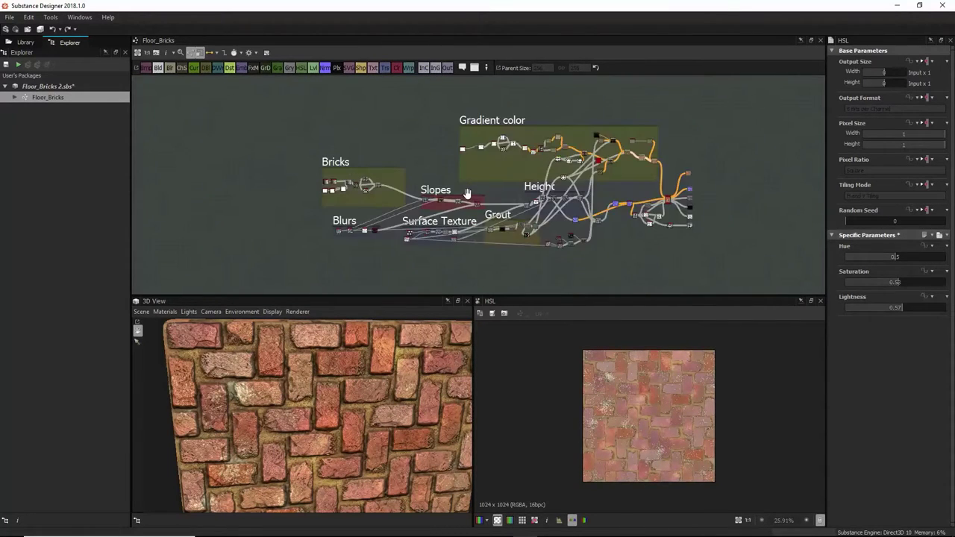
{"action": "scroll", "coordinate": [467, 194], "scroll_direction": "up", "scroll_amount": 2}
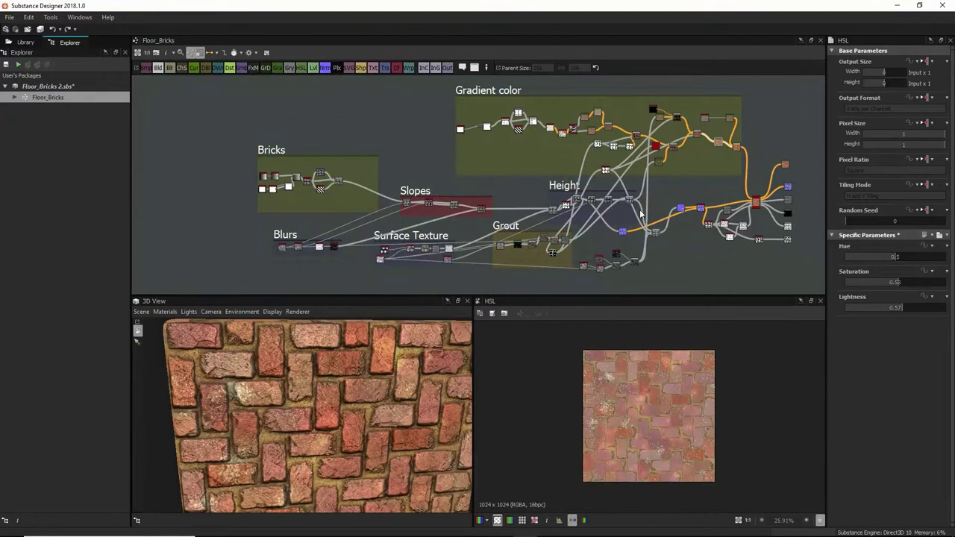
{"action": "middle_click_drag", "start_coordinate": [641, 215], "coordinate": [614, 213]}
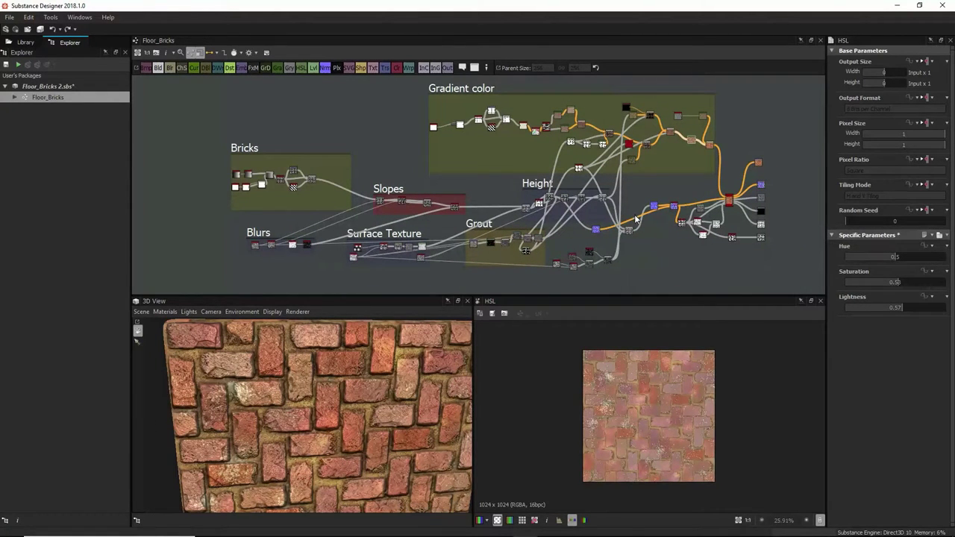
Step: Preview the Base Color, Normal, Roughness, AmbientOcclusion and Height output nodes one after another in the 2D view
{"action": "scroll", "coordinate": [636, 218], "scroll_direction": "down", "scroll_amount": 2}
{"action": "scroll", "coordinate": [717, 221], "scroll_direction": "up", "scroll_amount": 3}
{"action": "scroll", "coordinate": [702, 216], "scroll_direction": "up", "scroll_amount": 2}
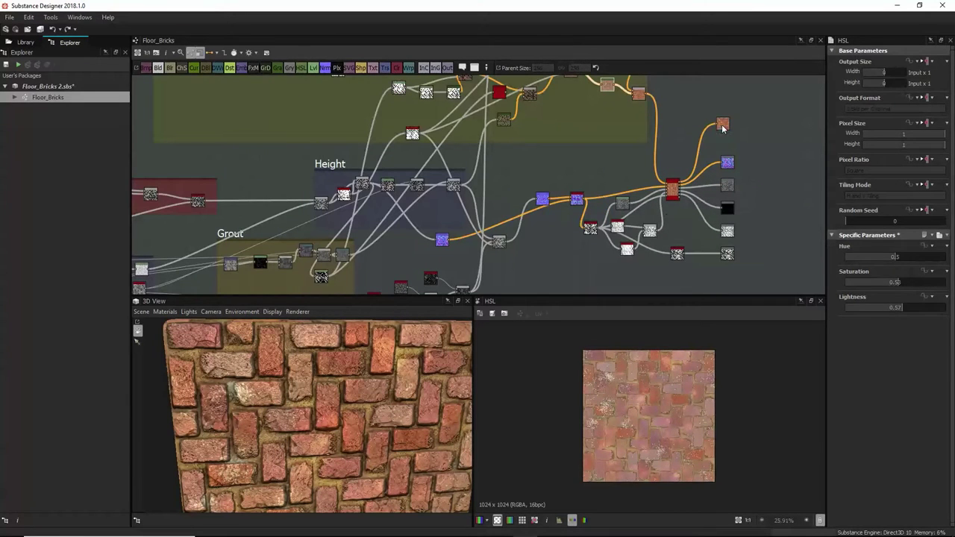
{"action": "double_click", "coordinate": [723, 125]}
{"action": "scroll", "coordinate": [655, 403], "scroll_direction": "up", "scroll_amount": 1}
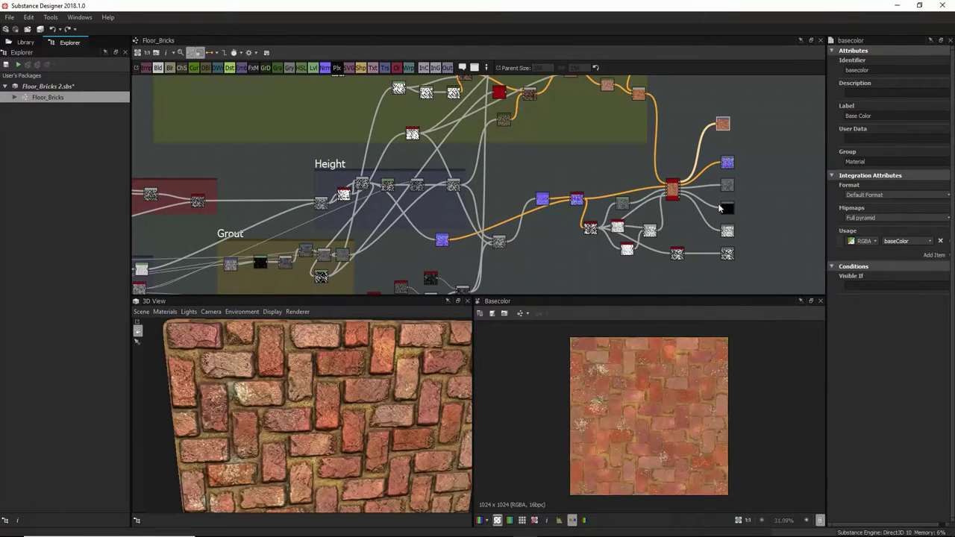
{"action": "double_click", "coordinate": [727, 162]}
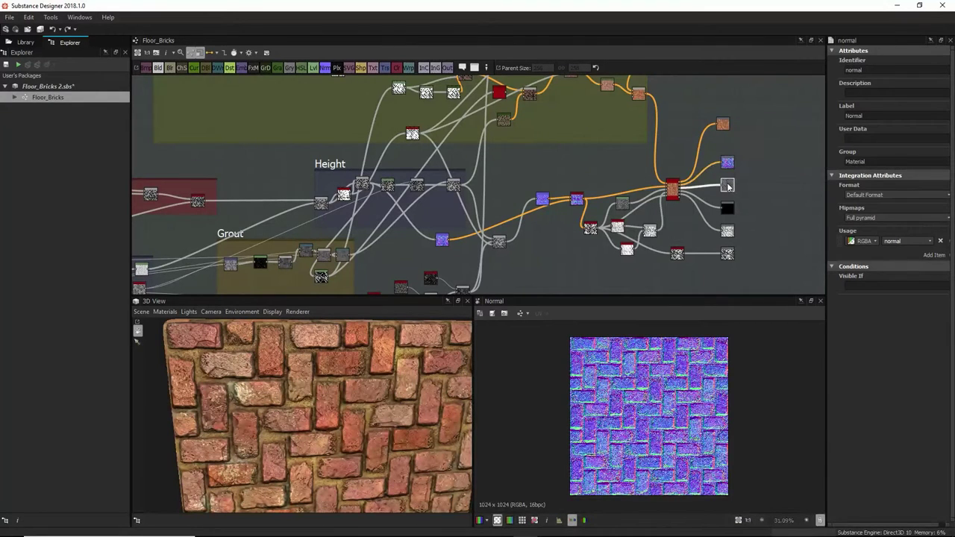
{"action": "double_click", "coordinate": [727, 185]}
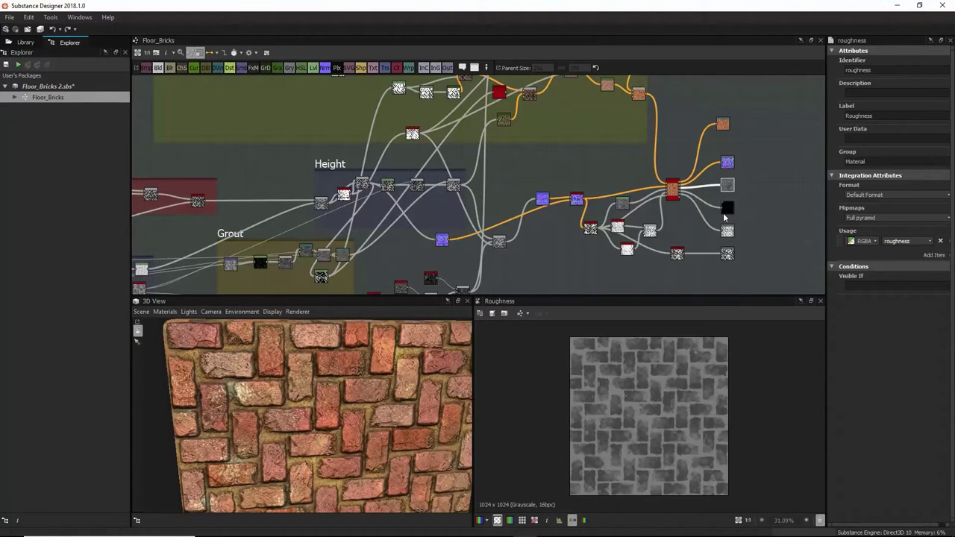
{"action": "double_click", "coordinate": [728, 231]}
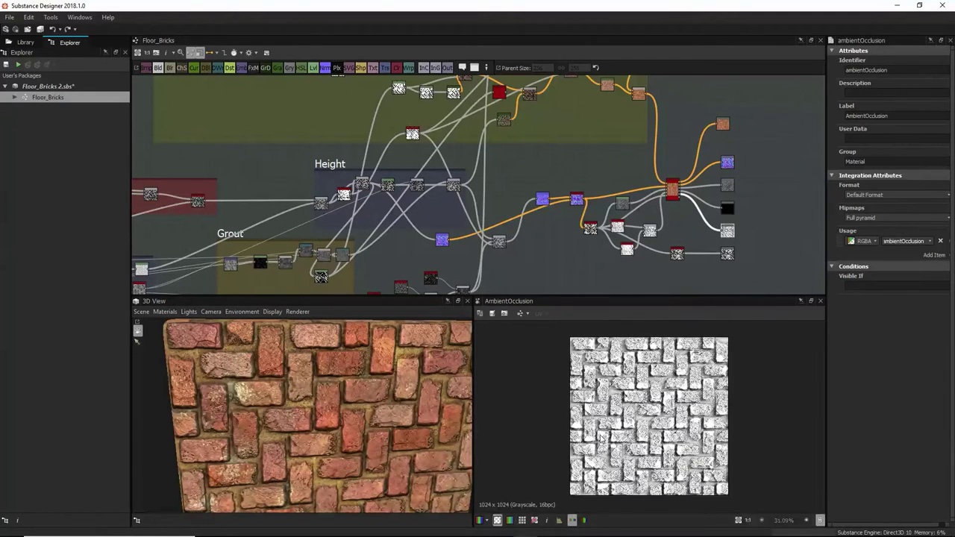
{"action": "double_click", "coordinate": [730, 255]}
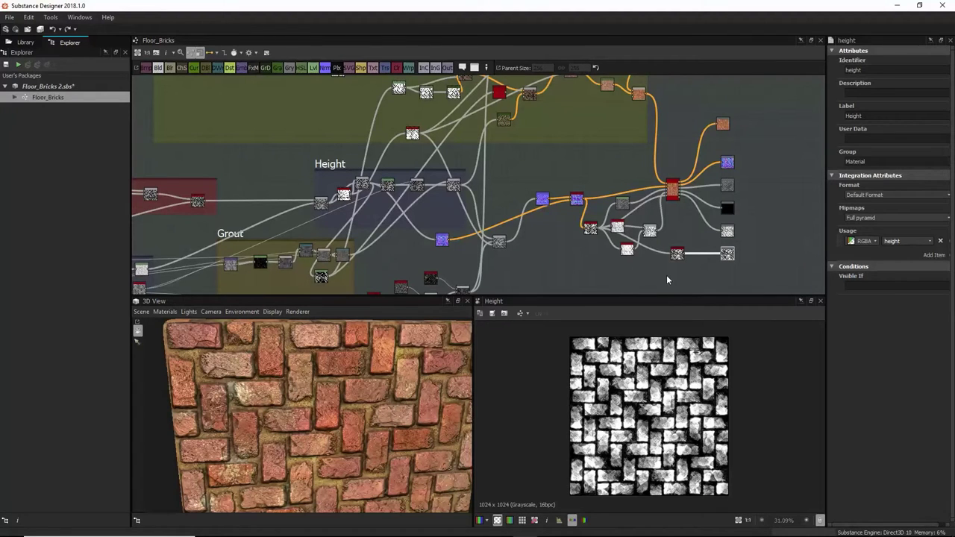
Step: Preview the Blur HQ Grayscale node located just above the Height group and examine its parameters
{"action": "middle_click_drag", "start_coordinate": [572, 171], "coordinate": [664, 204]}
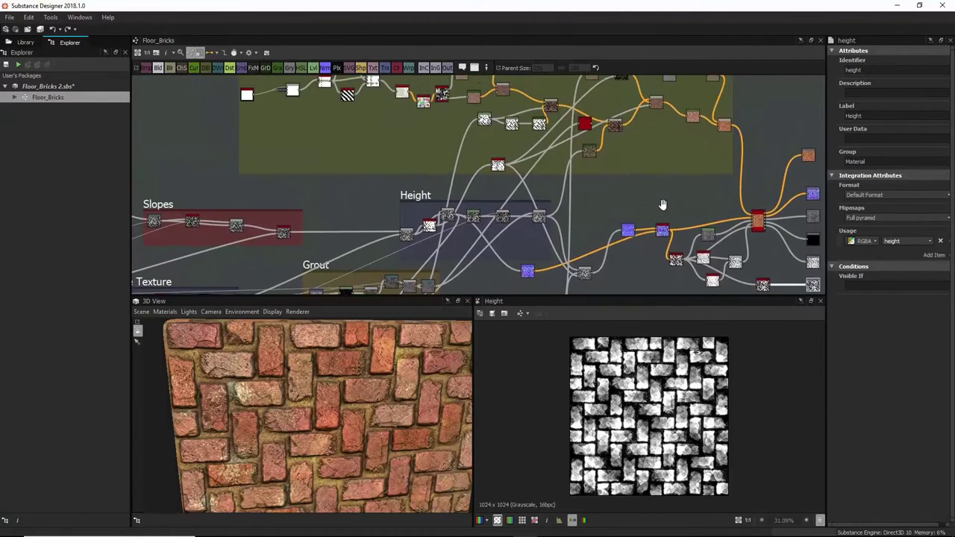
{"action": "scroll", "coordinate": [489, 168], "scroll_direction": "up", "scroll_amount": 3}
{"action": "scroll", "coordinate": [489, 168], "scroll_direction": "up", "scroll_amount": 2}
{"action": "double_click", "coordinate": [514, 172]}
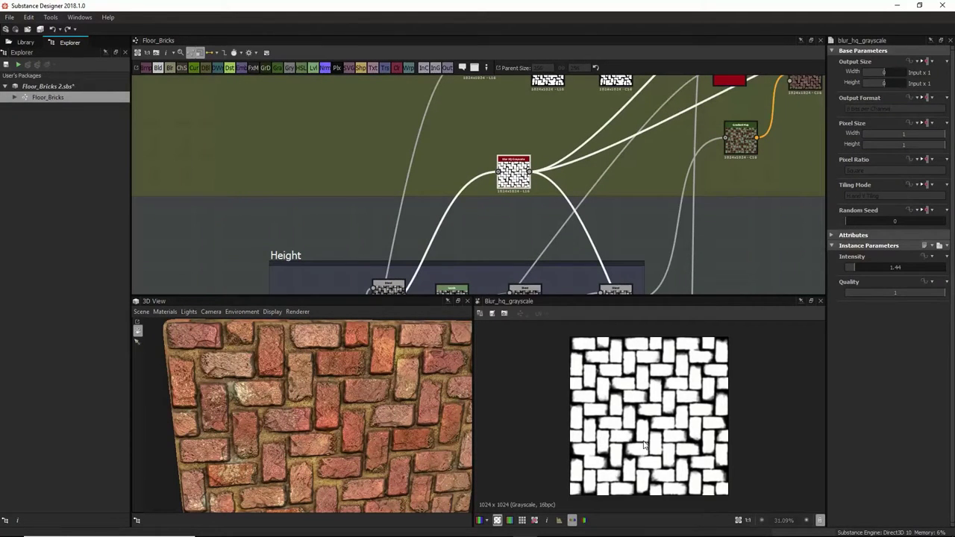
Step: Move the Histogram Scan node out of the Height group and set its Position to 0.52 and Contrast to 0.47
{"action": "middle_click_drag", "start_coordinate": [579, 184], "coordinate": [562, 139]}
{"action": "scroll", "coordinate": [565, 270], "scroll_direction": "down", "scroll_amount": 3}
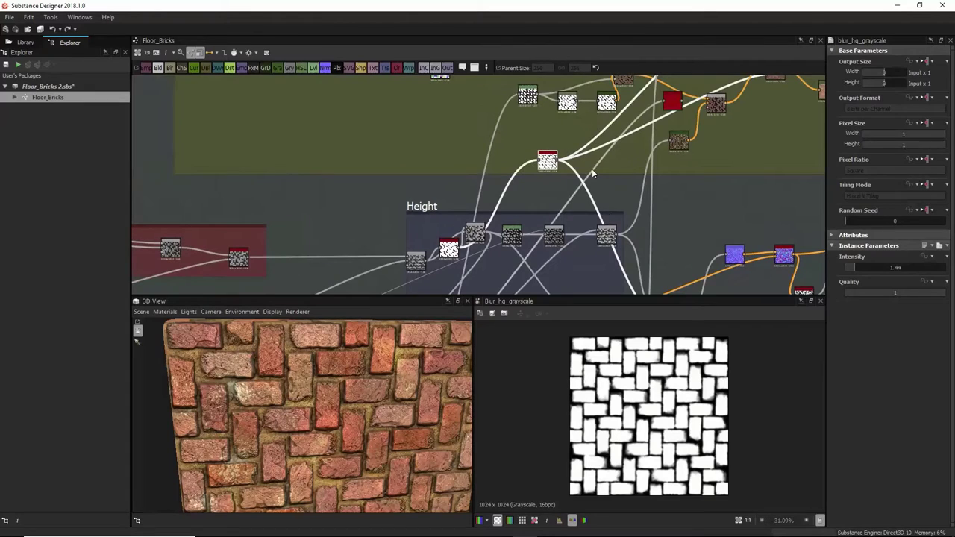
{"action": "middle_click_drag", "start_coordinate": [454, 249], "coordinate": [472, 215]}
{"action": "left_click", "coordinate": [469, 213]}
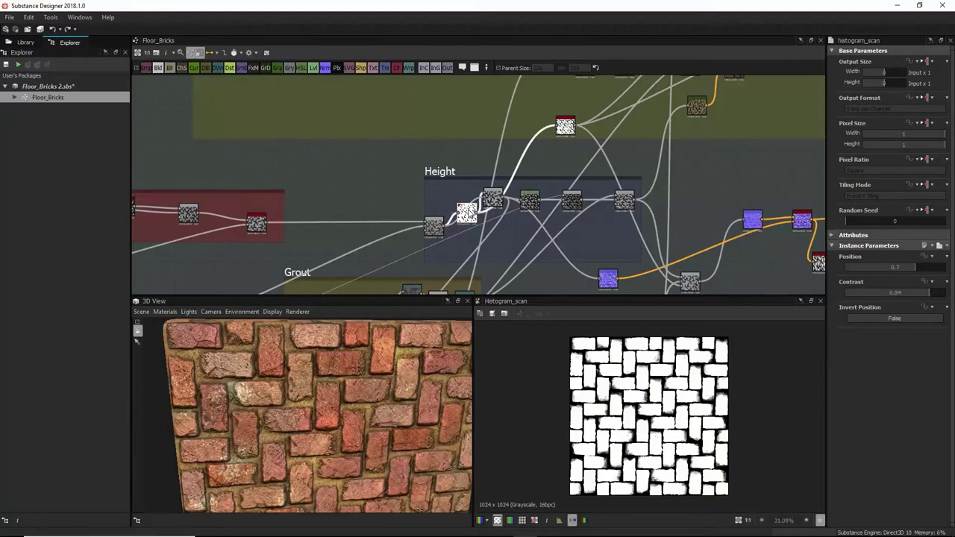
{"action": "left_click_drag", "start_coordinate": [469, 214], "coordinate": [422, 174]}
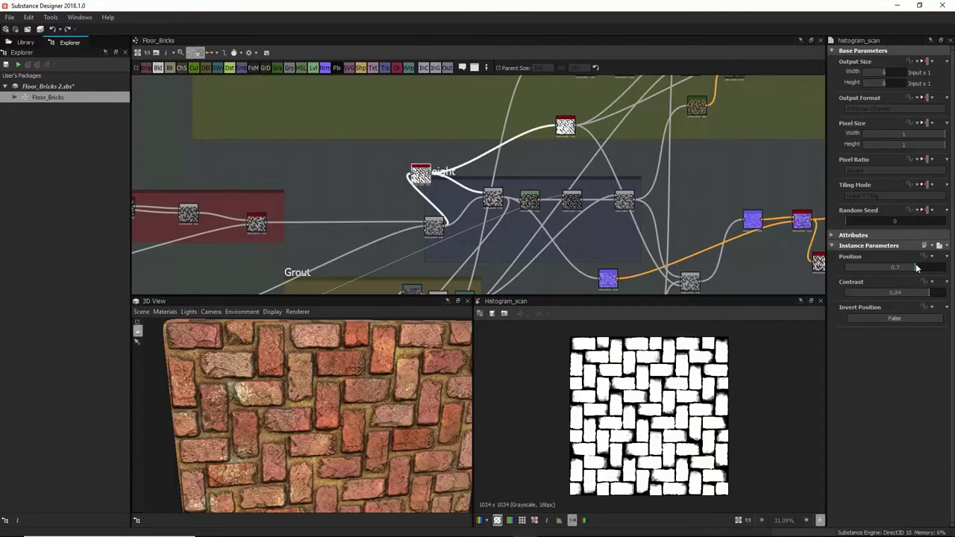
{"action": "left_click_drag", "start_coordinate": [916, 267], "coordinate": [898, 267]}
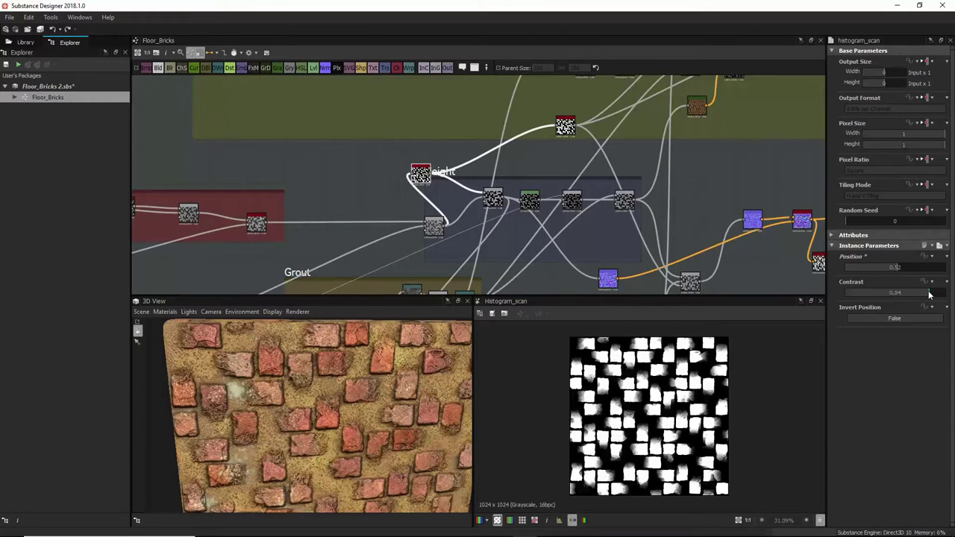
{"action": "left_click_drag", "start_coordinate": [930, 295], "coordinate": [894, 294]}
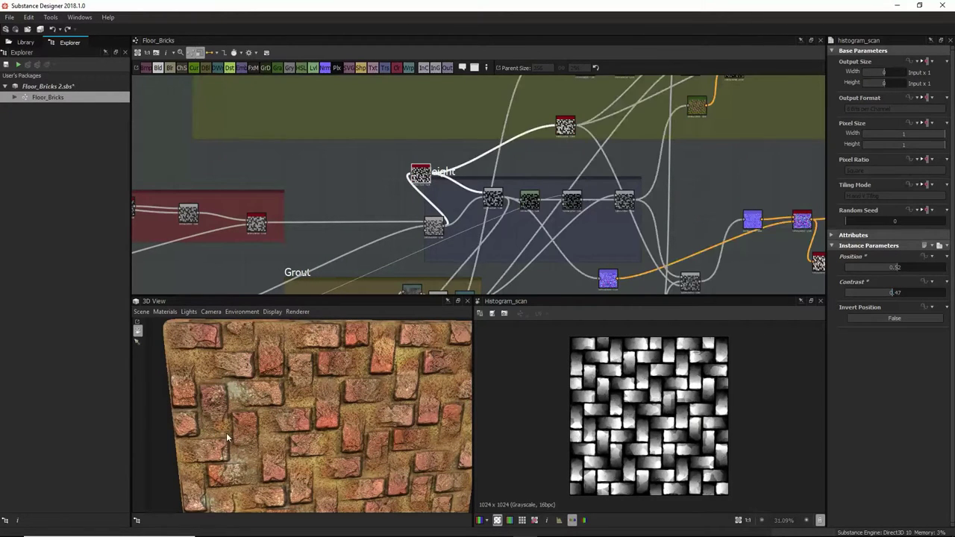
{"action": "left_click_drag", "start_coordinate": [229, 437], "coordinate": [254, 404]}
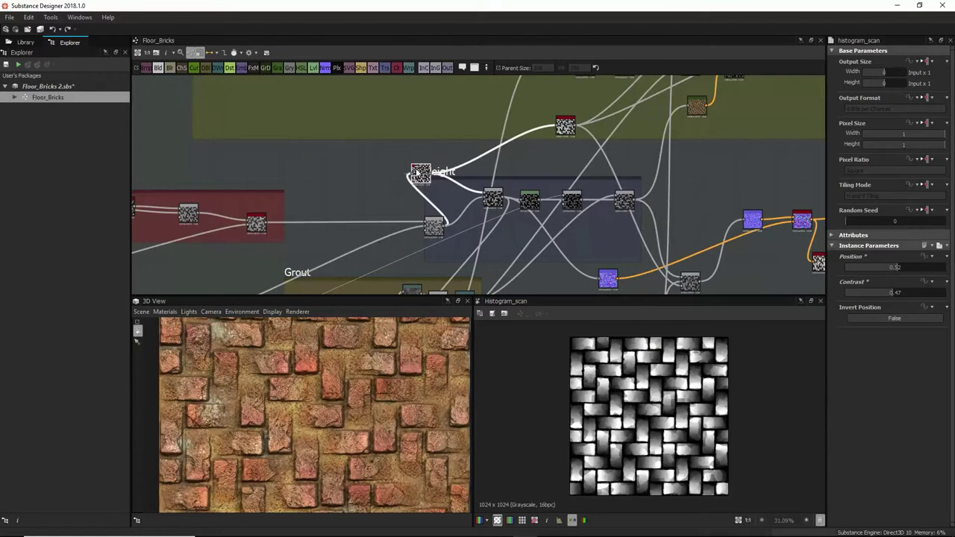
Step: Delete the Histogram Scan node and the Blur HQ Grayscale node it feeds, and inspect the bricks in the 3D view
{"action": "key", "text": "Delete"}
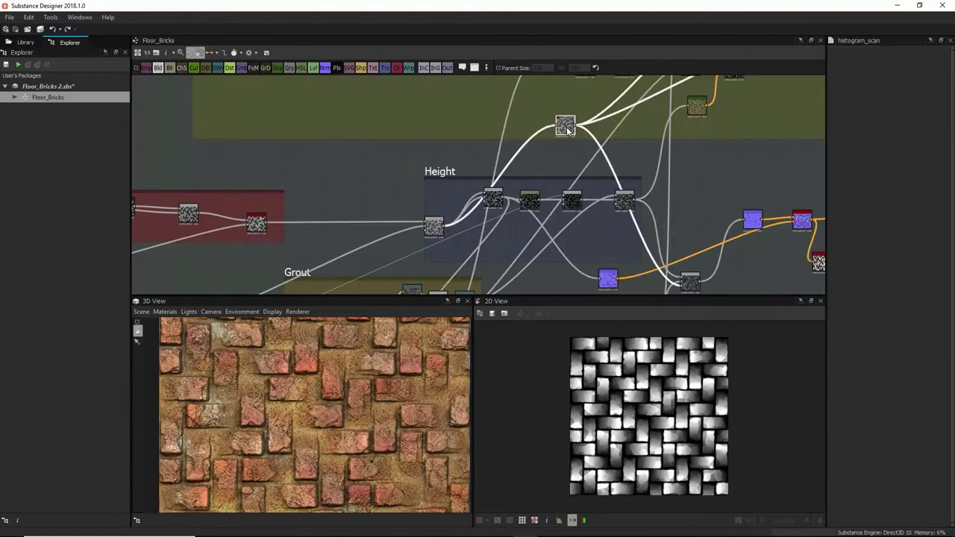
{"action": "key", "text": "Delete"}
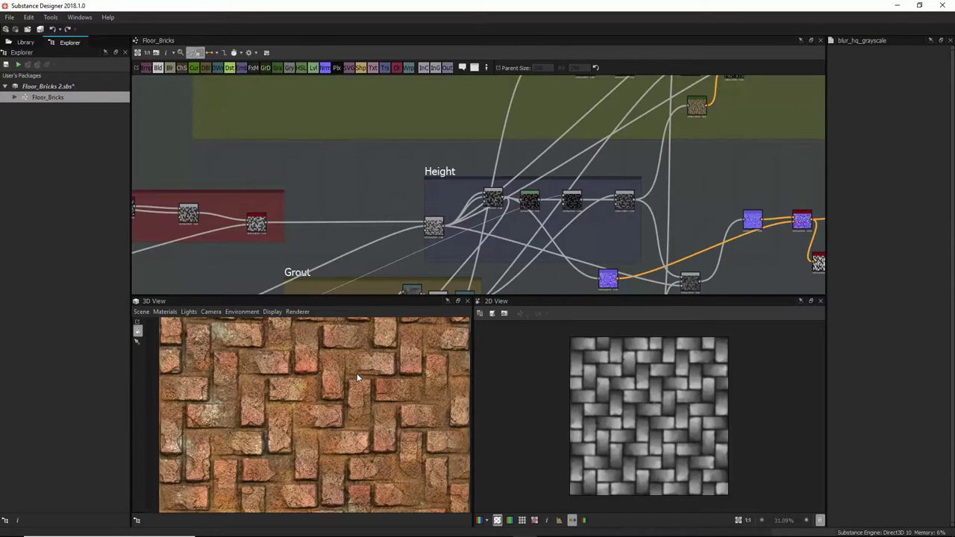
{"action": "left_click_drag", "start_coordinate": [367, 374], "coordinate": [314, 392]}
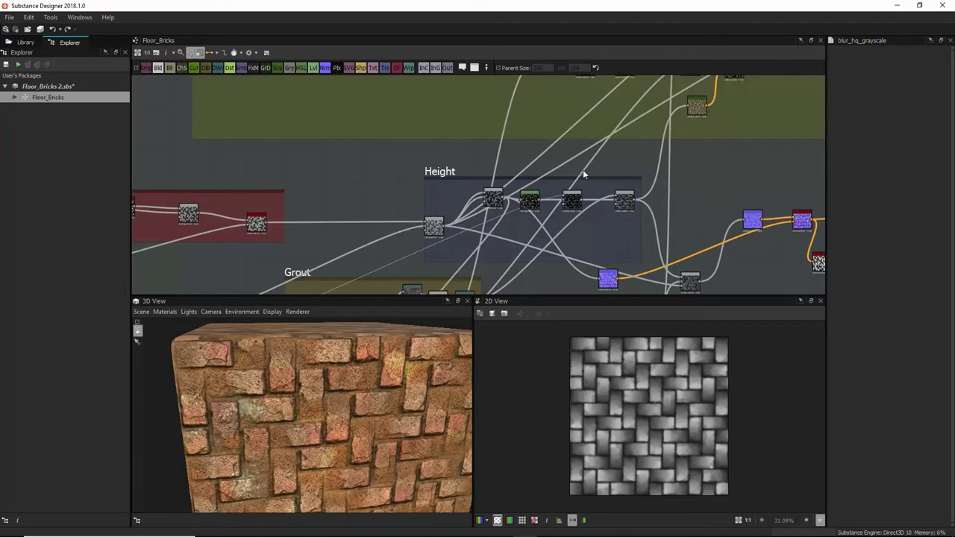
Step: Preview the Blend node below the Height group and restore the deleted Histogram Scan and blur nodes, placing the Histogram Scan inside Height
{"action": "left_click_drag", "start_coordinate": [369, 477], "coordinate": [345, 459]}
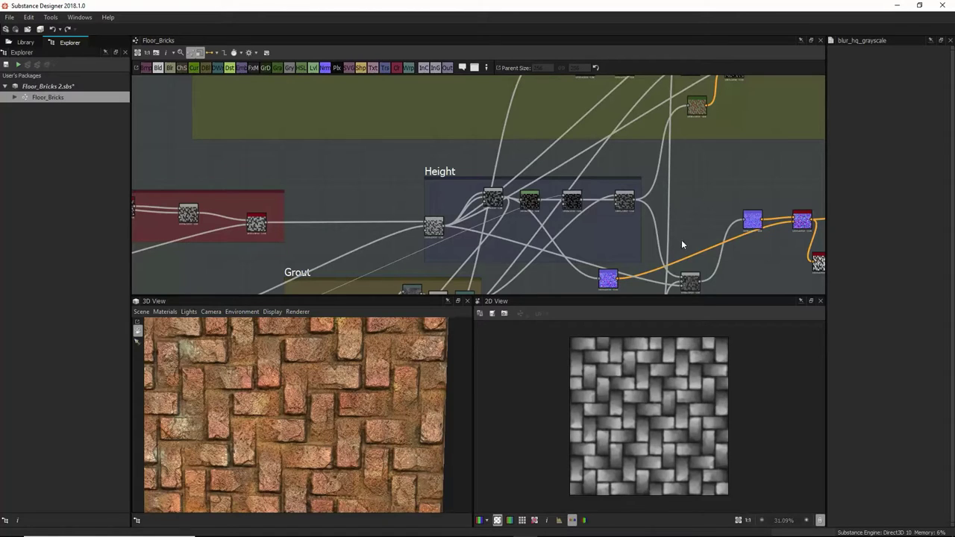
{"action": "double_click", "coordinate": [683, 285]}
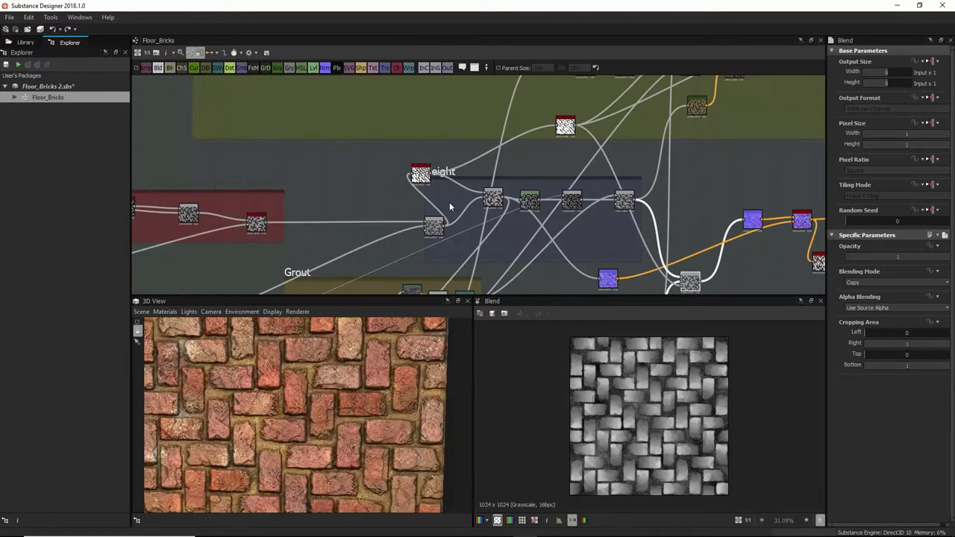
{"action": "left_click_drag", "start_coordinate": [421, 173], "coordinate": [454, 192]}
Step: Look over the Slopes, Grout, Surface Texture, Blurs and Bricks groups of the graph
{"action": "middle_click_drag", "start_coordinate": [493, 206], "coordinate": [636, 114]}
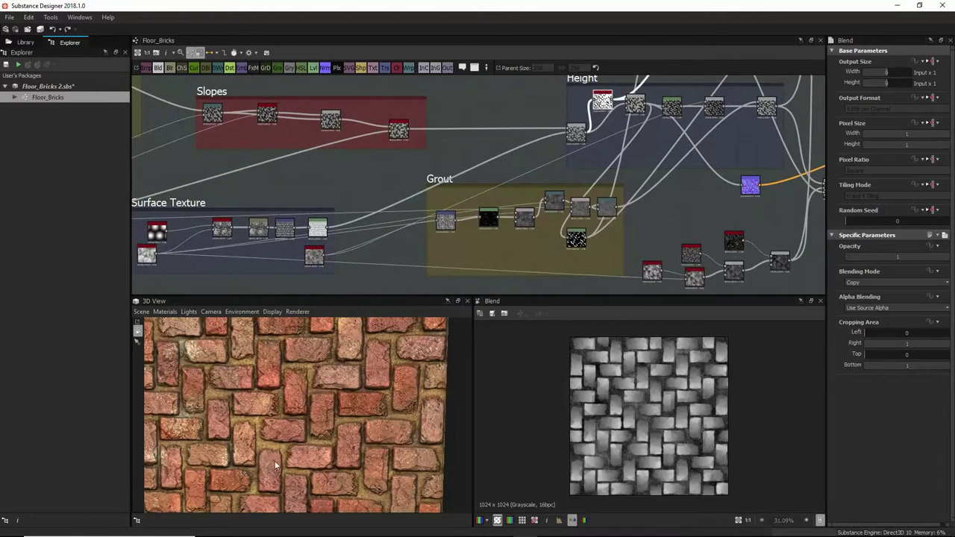
{"action": "scroll", "coordinate": [481, 103], "scroll_direction": "down", "scroll_amount": 3}
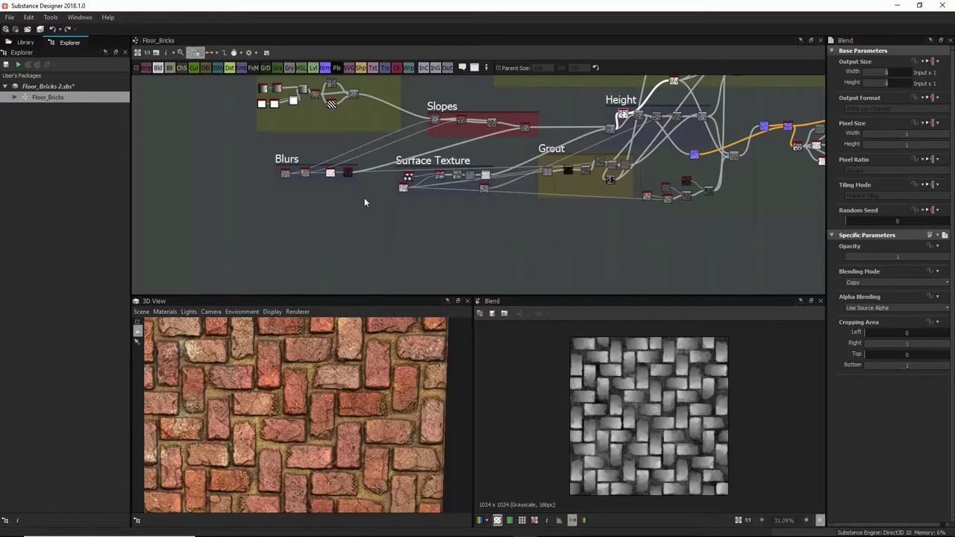
{"action": "scroll", "coordinate": [403, 175], "scroll_direction": "up", "scroll_amount": 3}
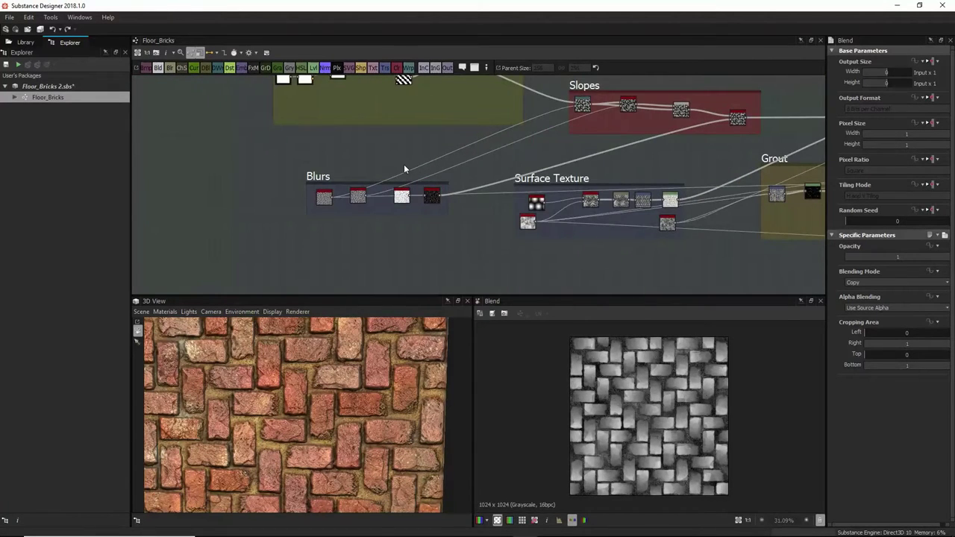
{"action": "scroll", "coordinate": [418, 165], "scroll_direction": "up", "scroll_amount": 2}
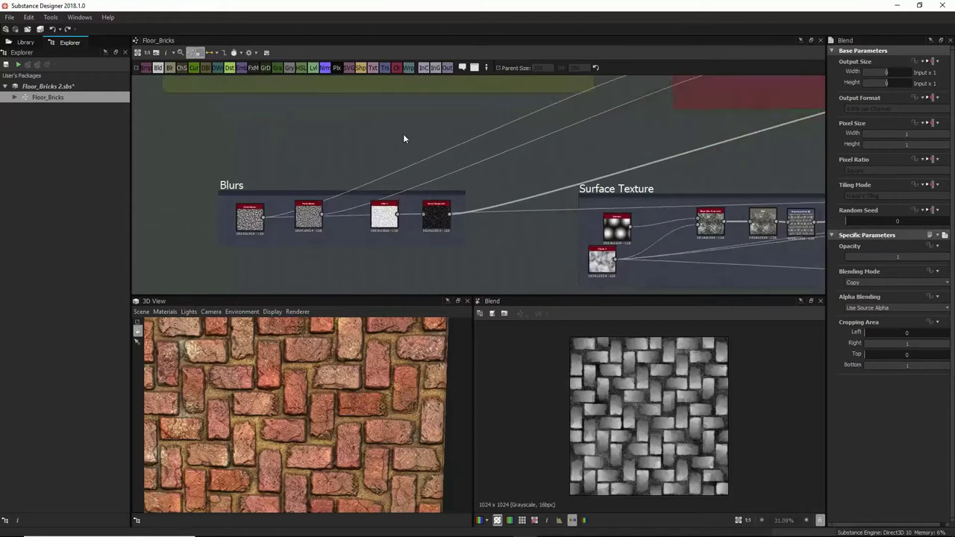
{"action": "scroll", "coordinate": [403, 134], "scroll_direction": "down", "scroll_amount": 1}
{"action": "middle_click_drag", "start_coordinate": [396, 112], "coordinate": [401, 166]}
{"action": "scroll", "coordinate": [400, 166], "scroll_direction": "down", "scroll_amount": 2}
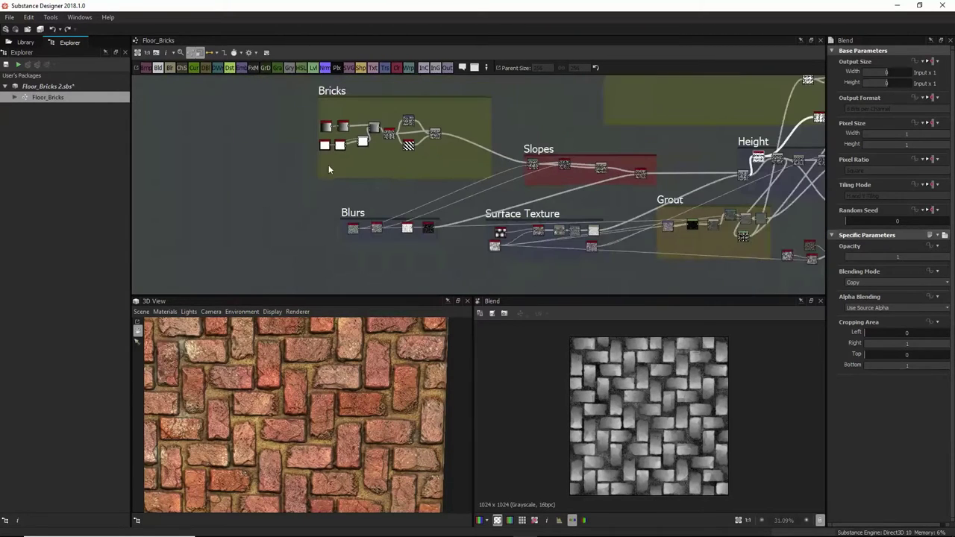
{"action": "scroll", "coordinate": [329, 150], "scroll_direction": "up", "scroll_amount": 2}
{"action": "scroll", "coordinate": [424, 151], "scroll_direction": "down", "scroll_amount": 2}
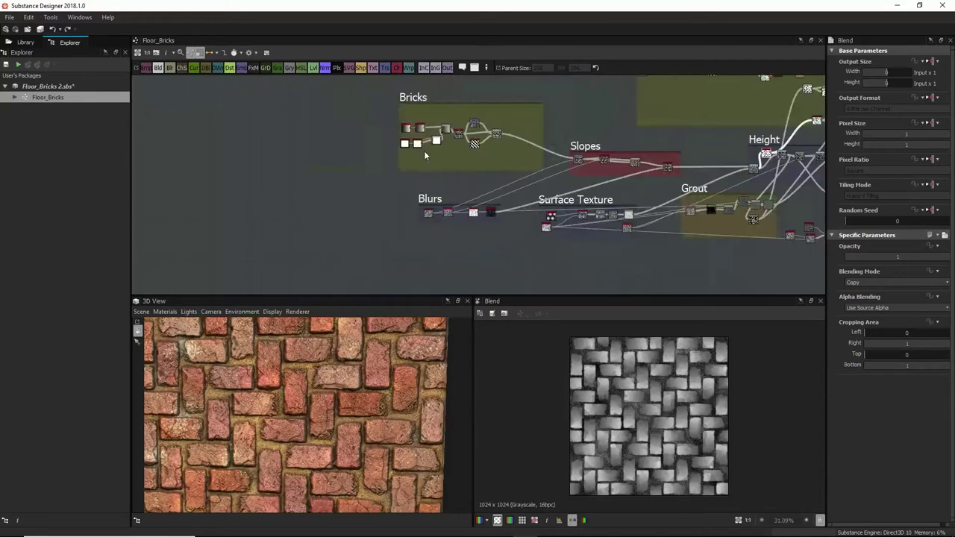
{"action": "scroll", "coordinate": [467, 181], "scroll_direction": "up", "scroll_amount": 1}
{"action": "scroll", "coordinate": [467, 181], "scroll_direction": "up", "scroll_amount": 4}
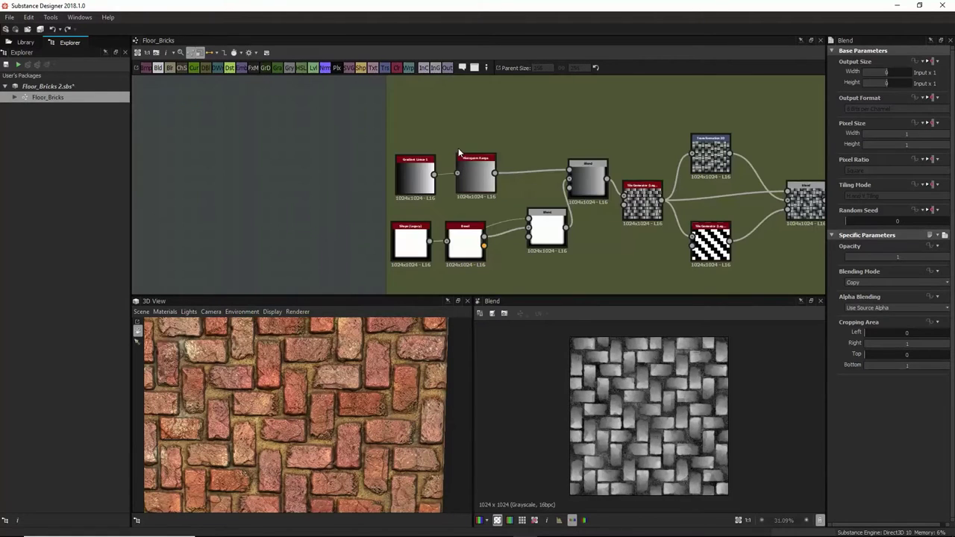
Step: Preview the Shape and Bevel nodes in the Bricks group and examine the Shape node's Brick pattern parameters
{"action": "double_click", "coordinate": [403, 241]}
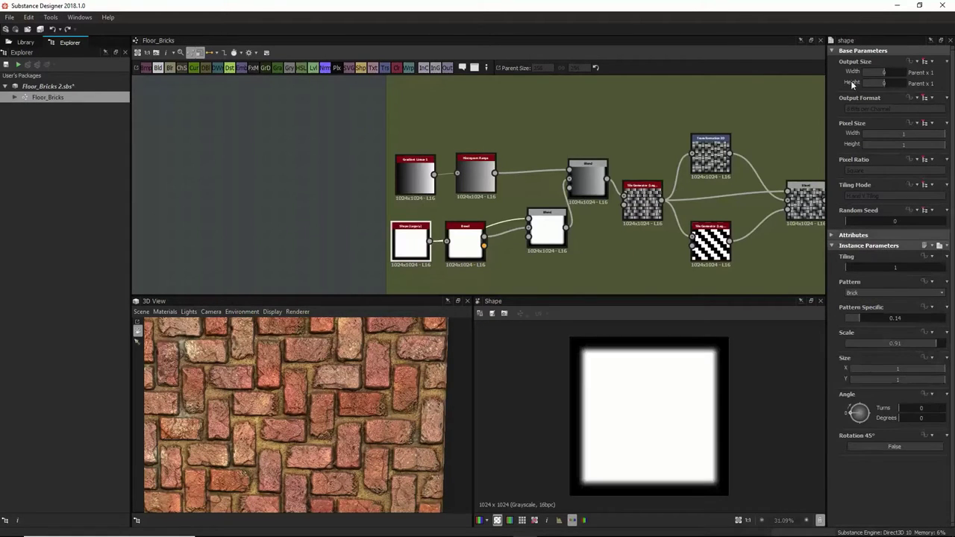
{"action": "double_click", "coordinate": [456, 235]}
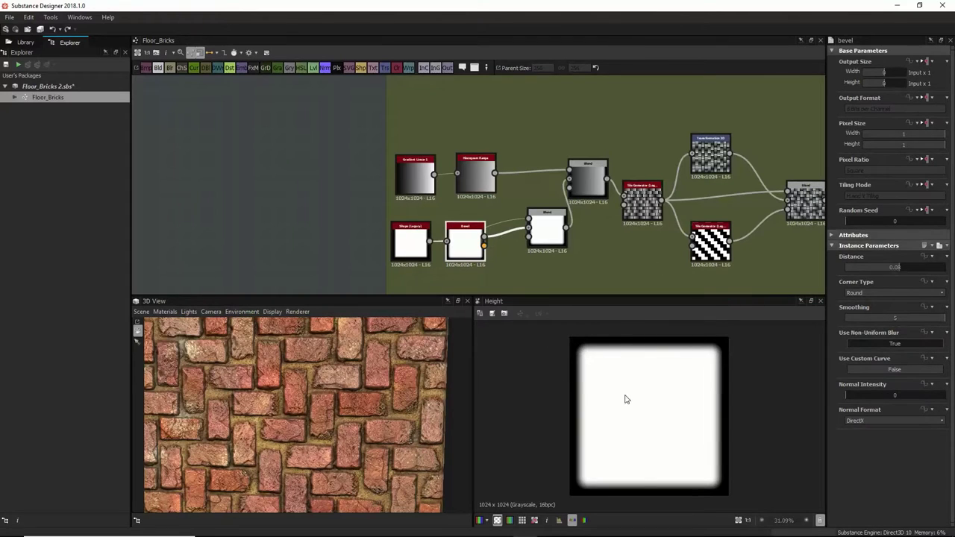
{"action": "double_click", "coordinate": [403, 240]}
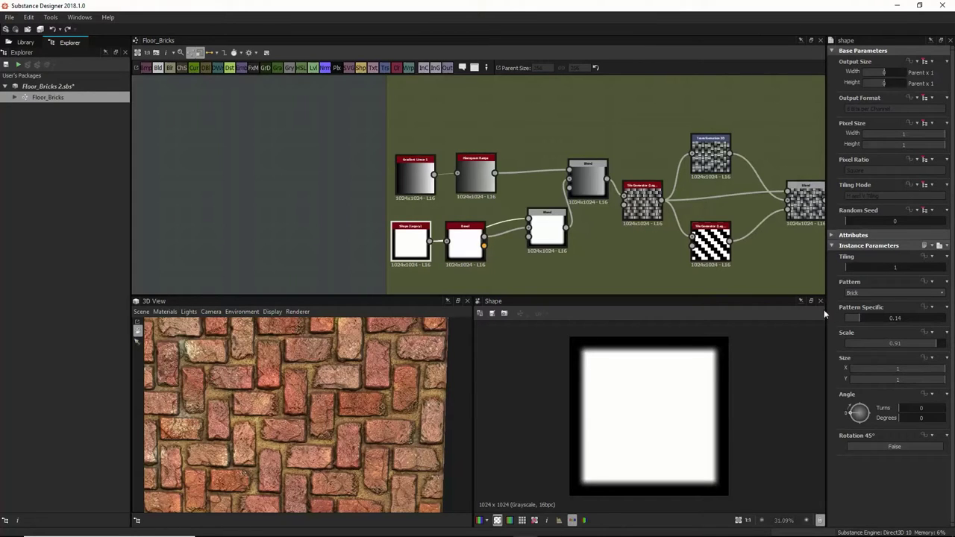
{"action": "left_click_drag", "start_coordinate": [827, 320], "coordinate": [811, 322]}
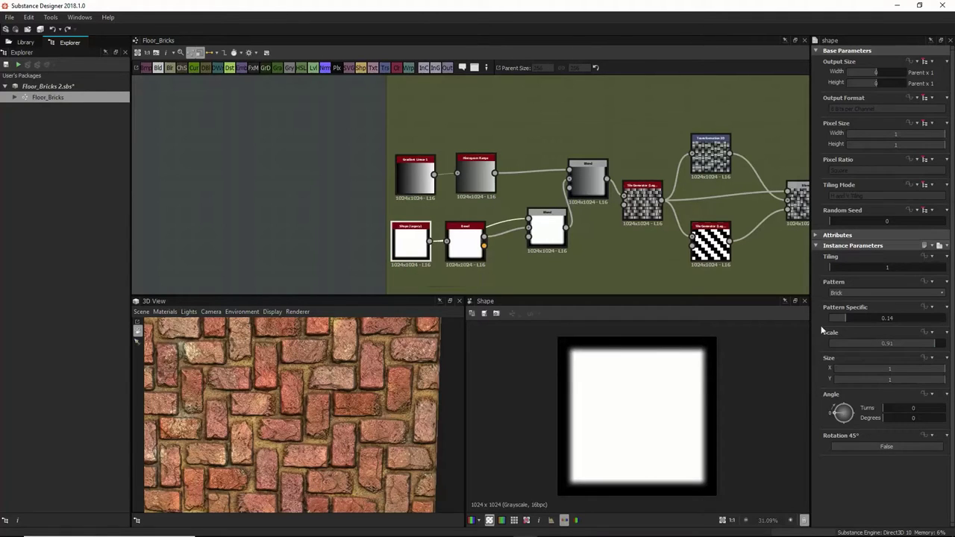
Step: Move the Bevel node below the Shape node, adjust its Distance to a small positive value and preview the Blend it feeds
{"action": "left_click", "coordinate": [465, 238]}
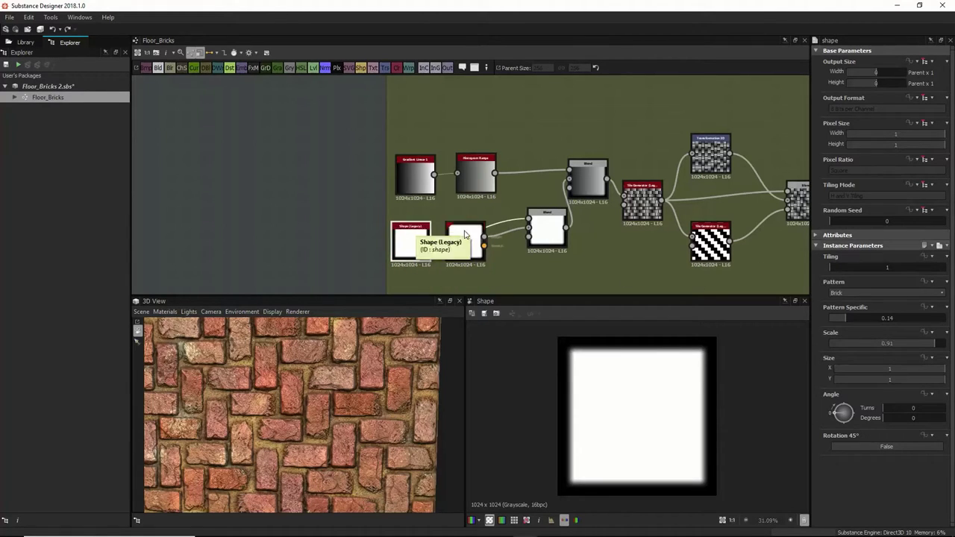
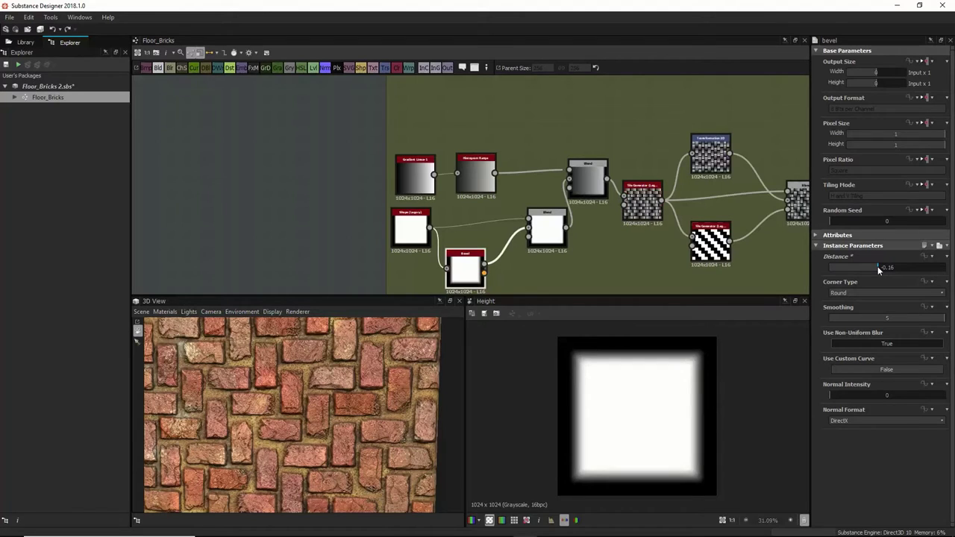
{"action": "mouse_move", "coordinate": [879, 269]}
{"action": "left_mouse_down"}
{"action": "mouse_move", "coordinate": [907, 267]}
{"action": "mouse_move", "coordinate": [893, 269]}
{"action": "left_mouse_up"}
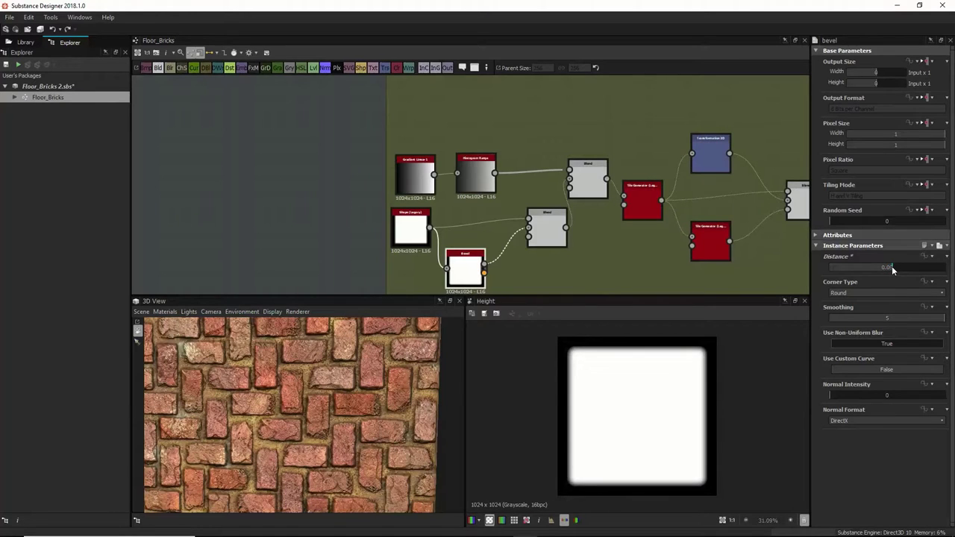
{"action": "left_click", "coordinate": [545, 228]}
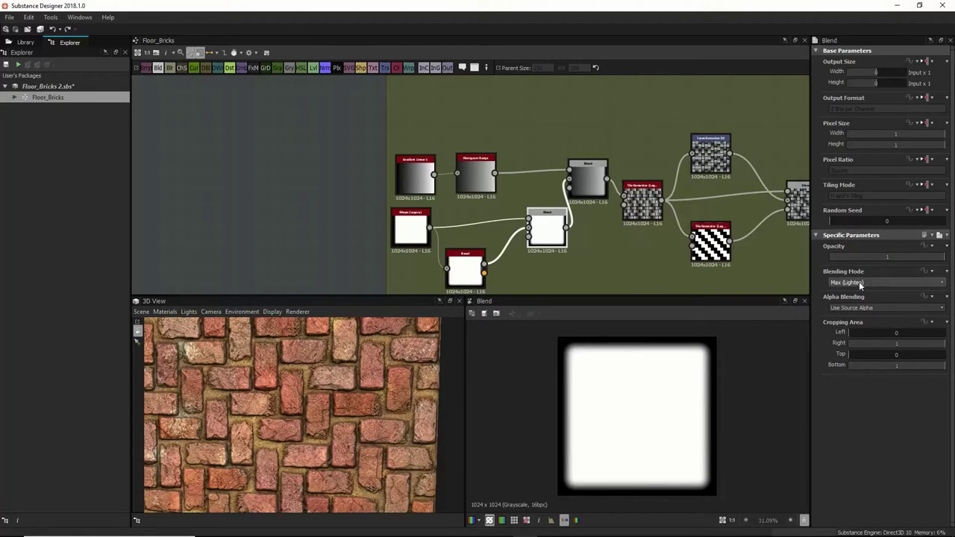
Step: Compare the Shape node with its Max (Lighten) Blend and preview the Multiply Blend that adds the gradient
{"action": "left_click", "coordinate": [400, 230]}
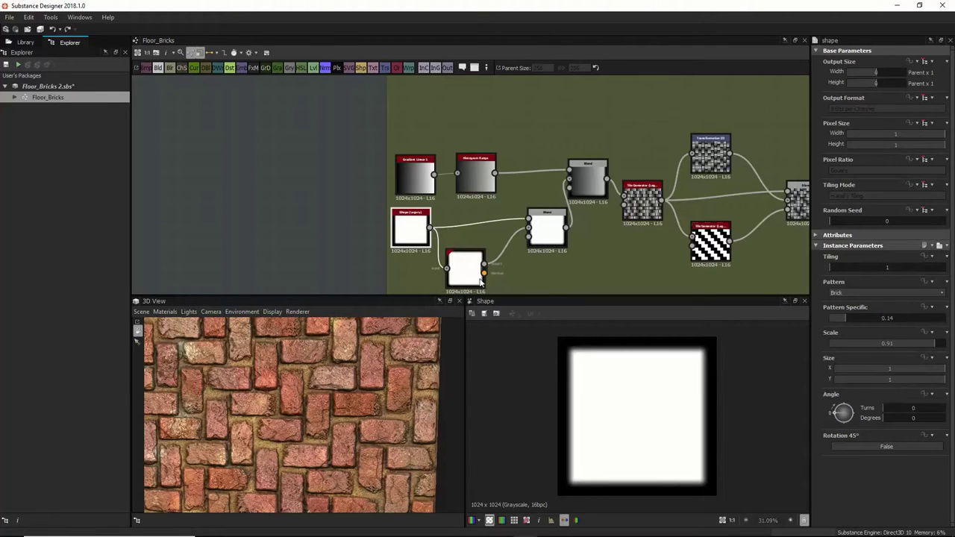
{"action": "left_click", "coordinate": [547, 229]}
{"action": "left_click", "coordinate": [469, 259]}
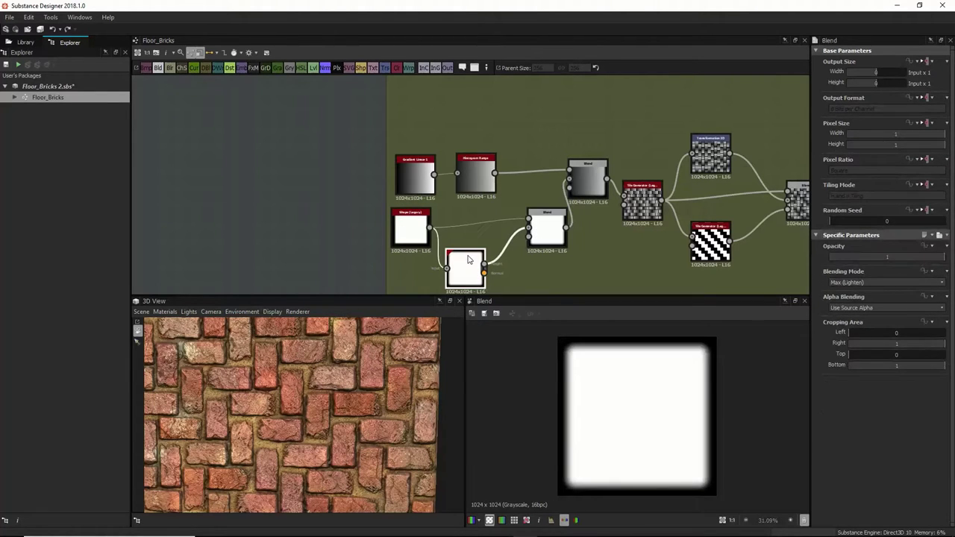
{"action": "left_click", "coordinate": [545, 227]}
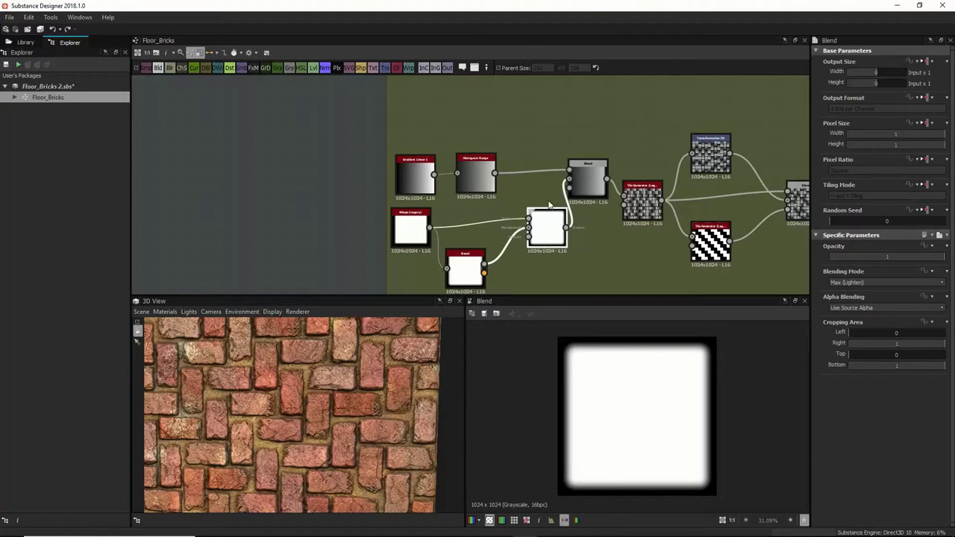
{"action": "left_click", "coordinate": [596, 166]}
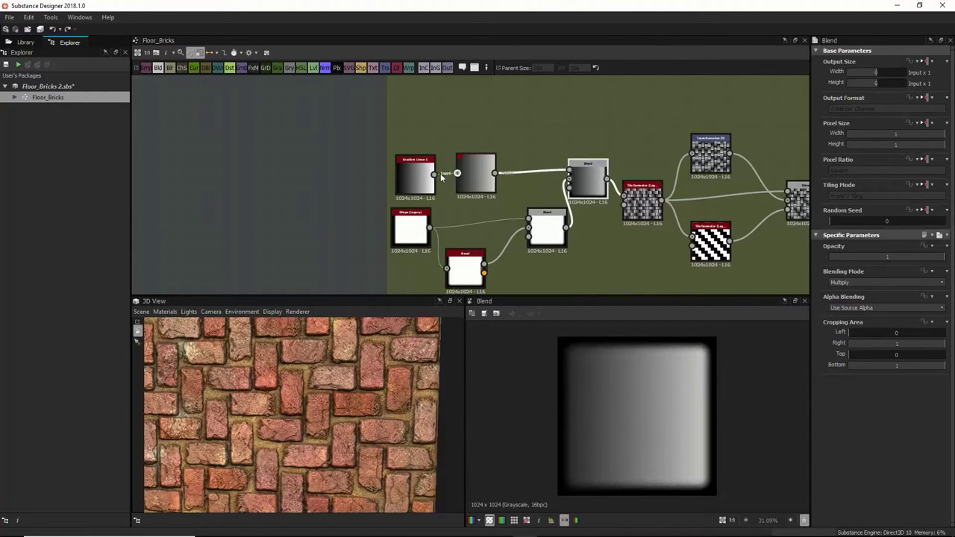
Step: Move the Gradient Linear 1 and Histogram Range nodes farther above the Shape node and preview Gradient Linear 1
{"action": "left_click_drag", "start_coordinate": [406, 136], "coordinate": [504, 203]}
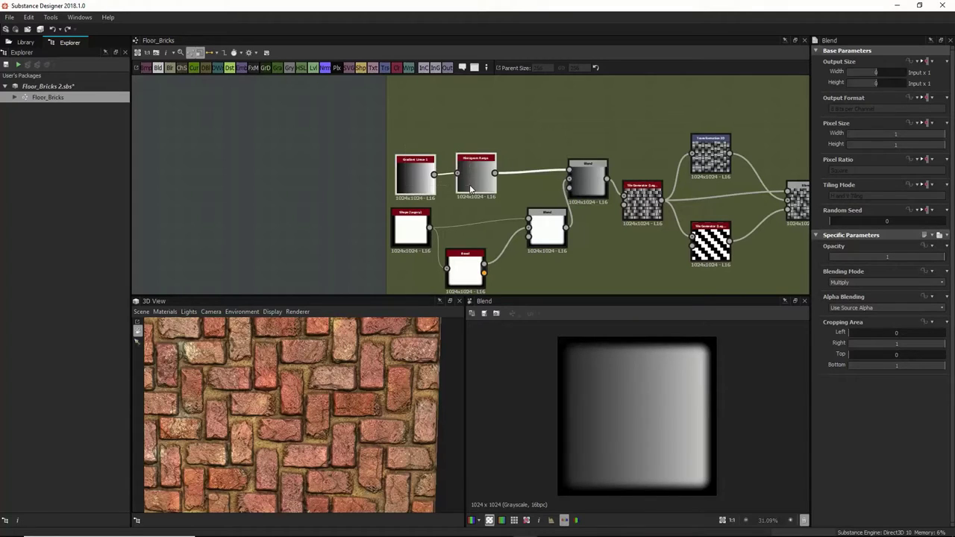
{"action": "left_click_drag", "start_coordinate": [420, 197], "coordinate": [424, 150]}
{"action": "left_click", "coordinate": [423, 150]}
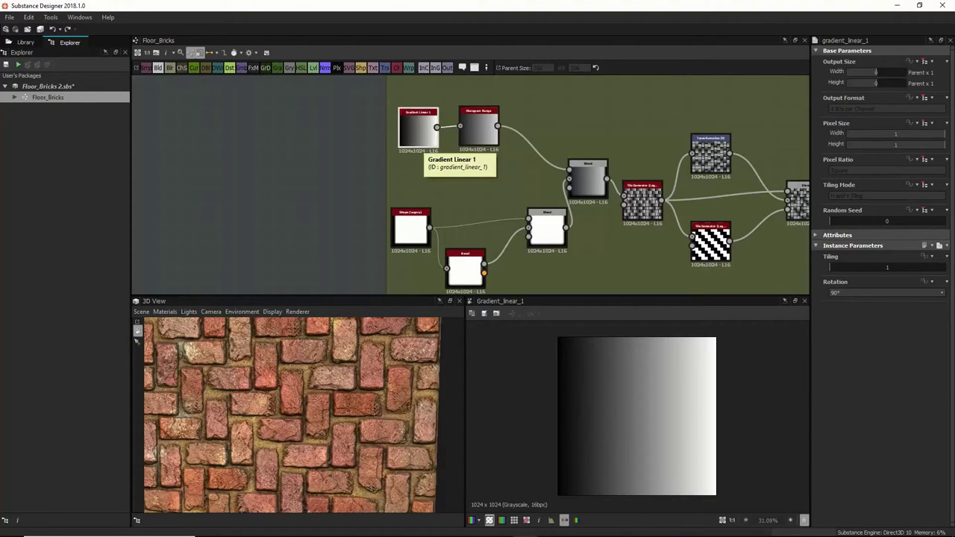
Step: Set the Histogram Range node's Range to 0.63 and preview the Multiply Blend it feeds
{"action": "left_click", "coordinate": [472, 112]}
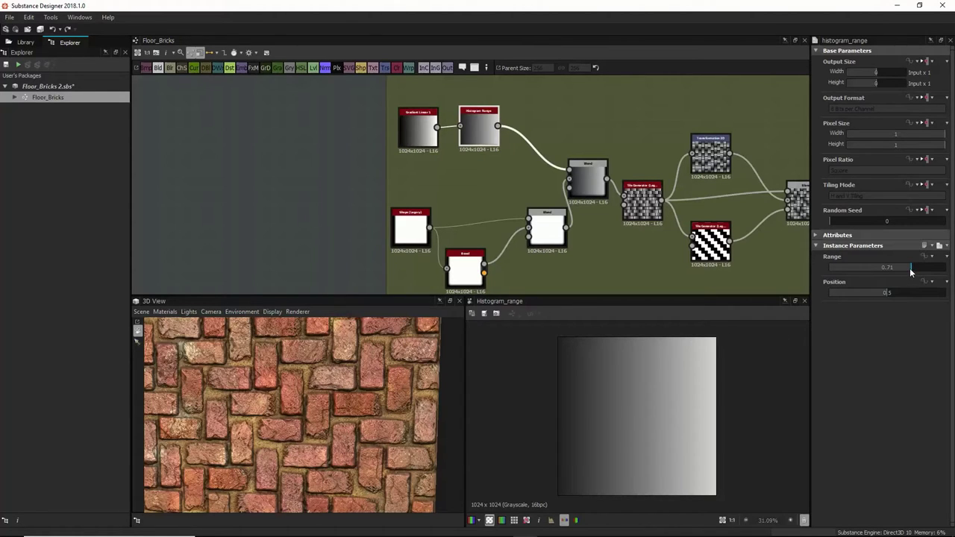
{"action": "left_click_drag", "start_coordinate": [911, 268], "coordinate": [902, 269]}
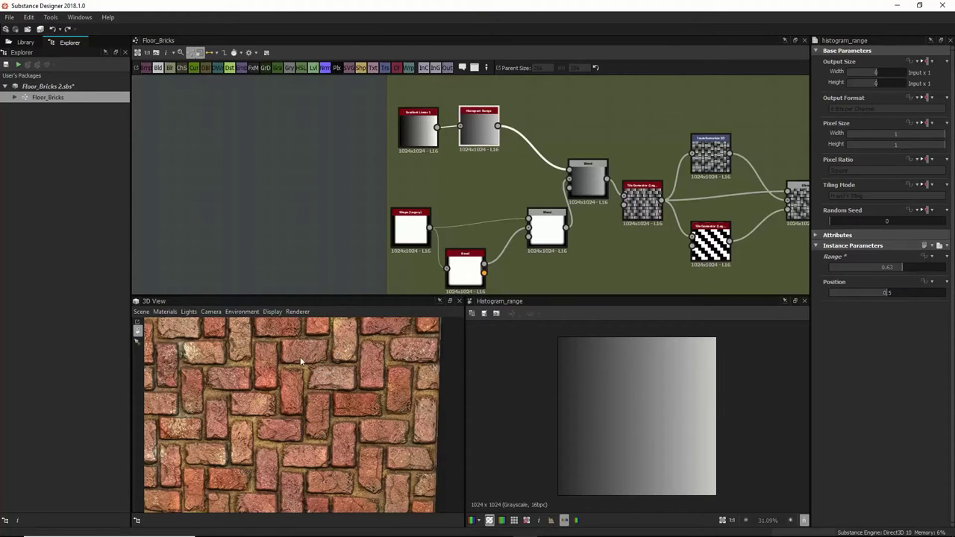
{"action": "left_click", "coordinate": [584, 166]}
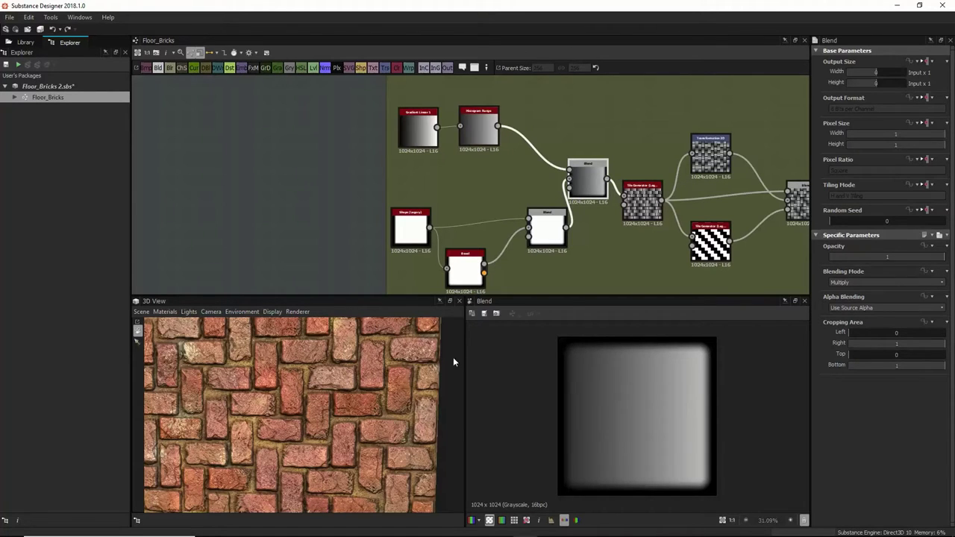
{"action": "left_click_drag", "start_coordinate": [455, 356], "coordinate": [262, 469], "text": "alt"}
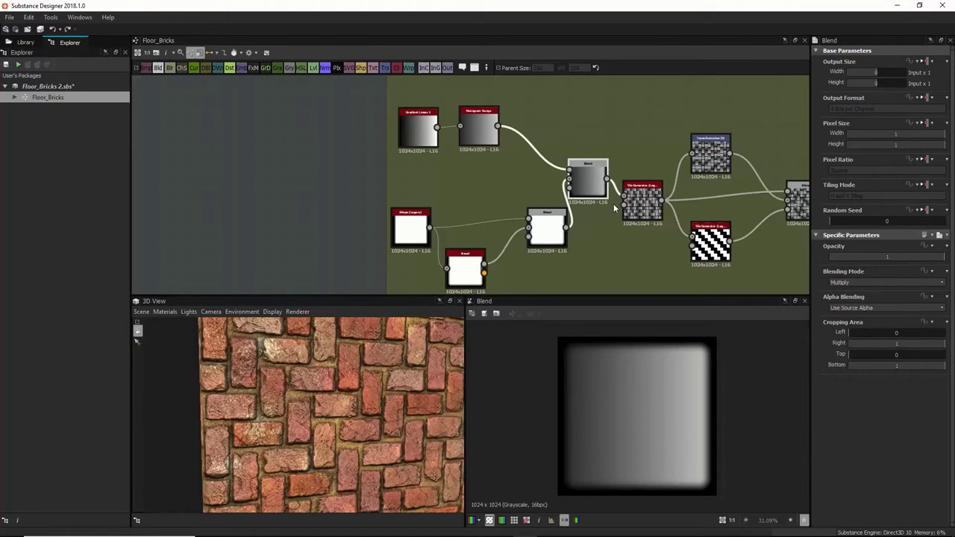
Step: Examine the parameters of the first Tile Generator node and of the Blend node at the end of the Bricks group
{"action": "left_click", "coordinate": [642, 197]}
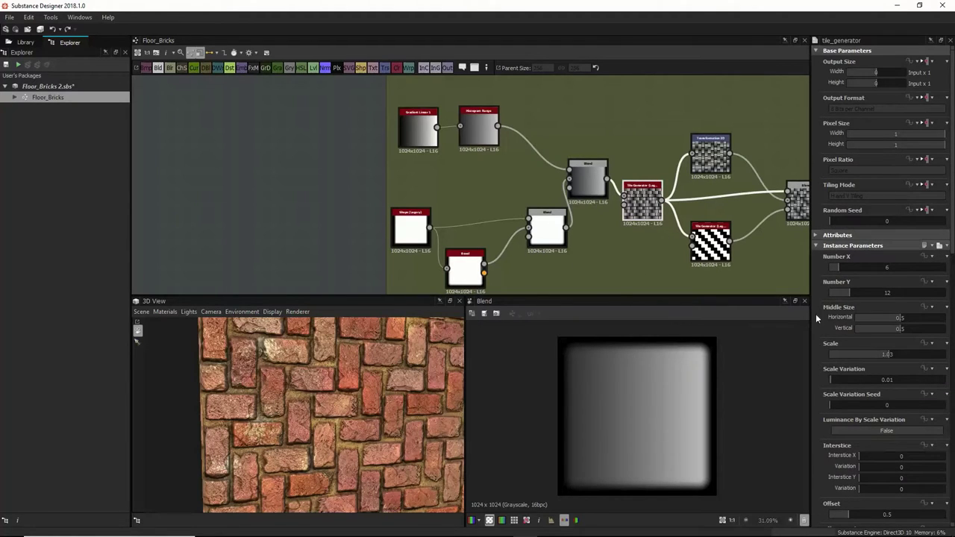
{"action": "left_click_drag", "start_coordinate": [812, 275], "coordinate": [768, 274]}
{"action": "scroll", "coordinate": [870, 270], "scroll_direction": "down", "scroll_amount": 3}
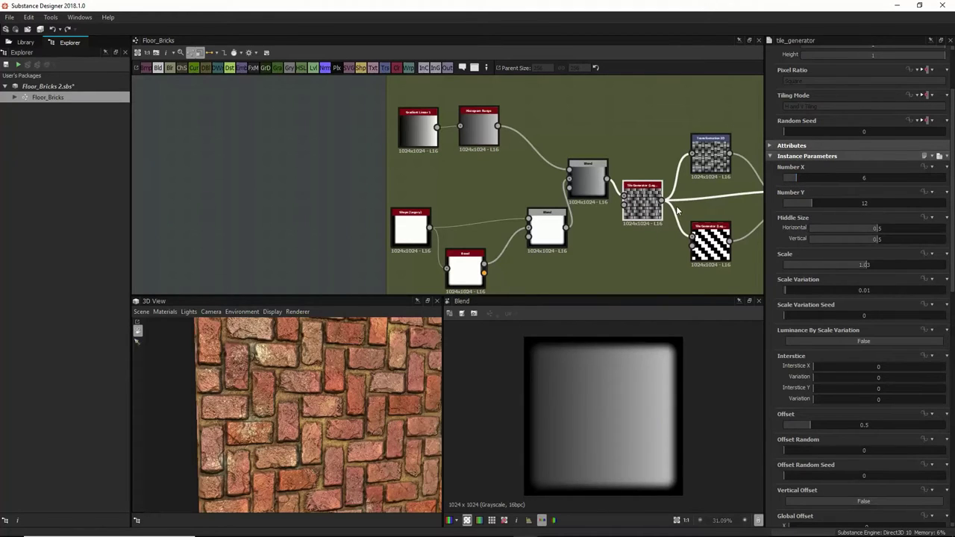
{"action": "middle_click_drag", "start_coordinate": [567, 283], "coordinate": [543, 268]}
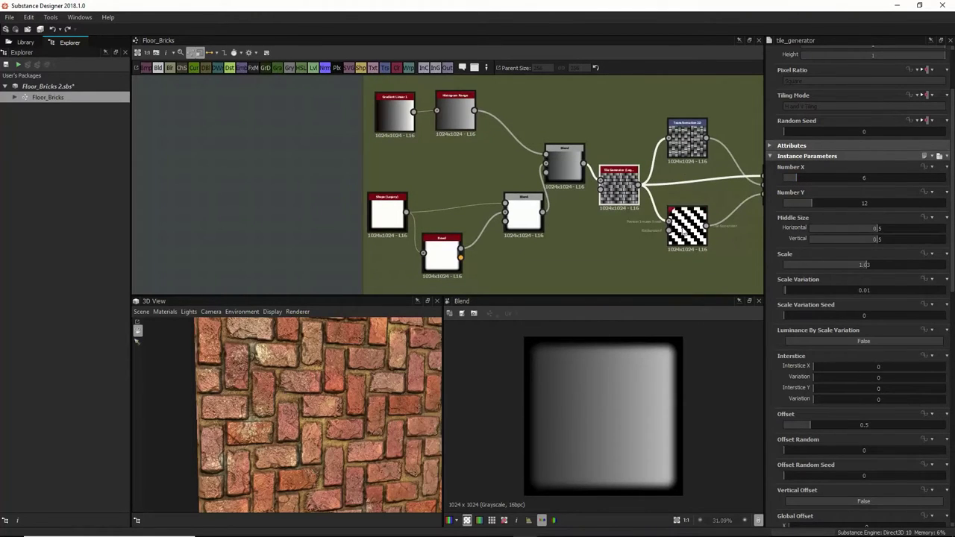
{"action": "middle_click_drag", "start_coordinate": [668, 197], "coordinate": [561, 182]}
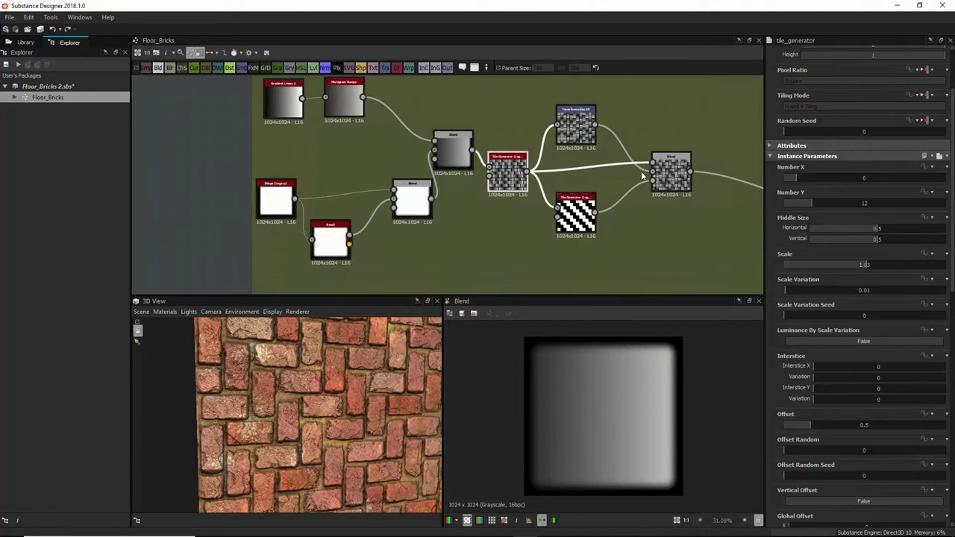
{"action": "left_click", "coordinate": [668, 159]}
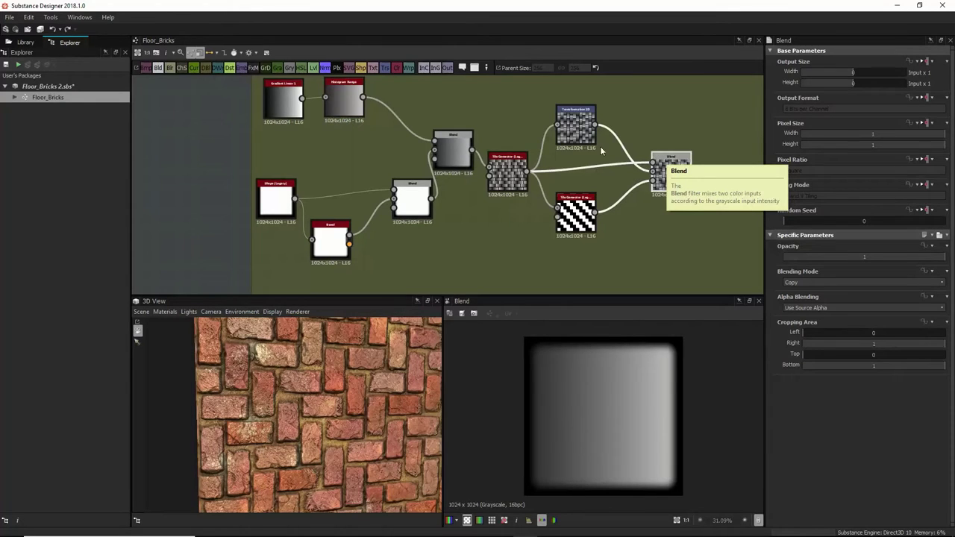
Step: Preview the first Tile Generator node in the 2D view and expand its Attributes section
{"action": "left_click", "coordinate": [510, 176]}
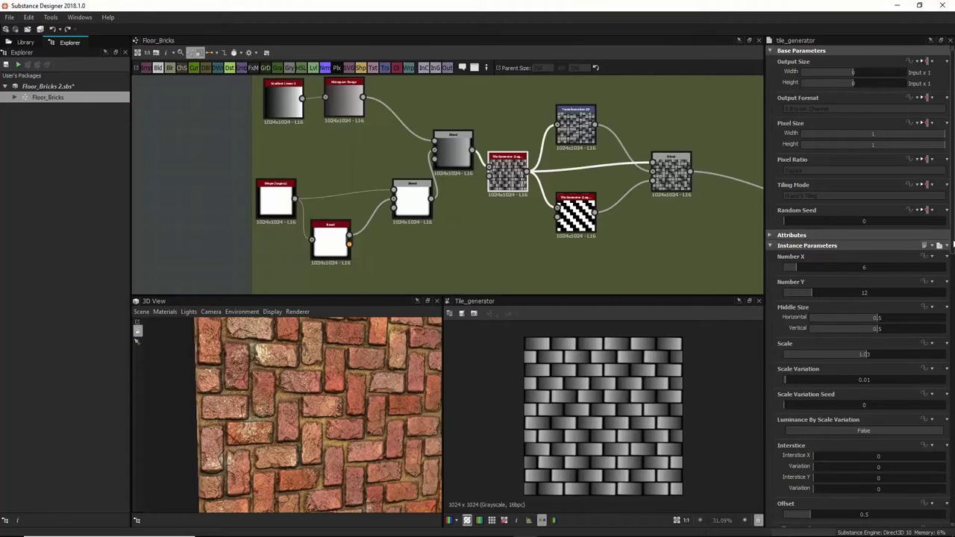
{"action": "left_click_drag", "start_coordinate": [952, 246], "coordinate": [950, 290]}
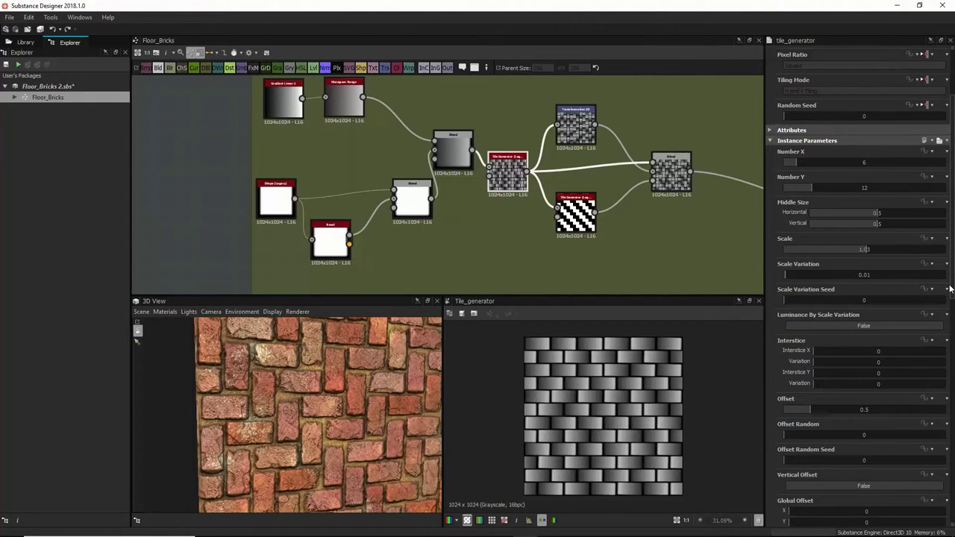
{"action": "left_click", "coordinate": [769, 130]}
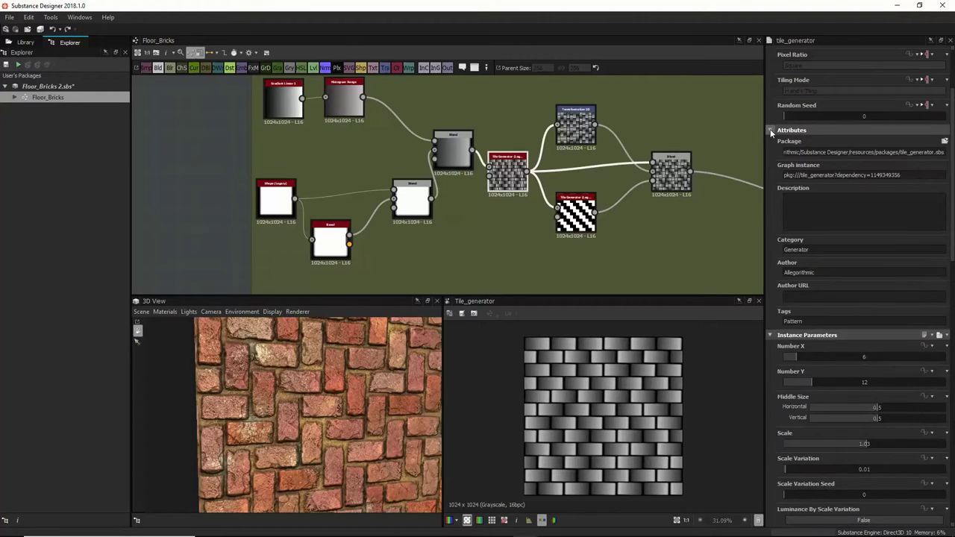
Step: Collapse the Attributes section and examine the Tile Generator's Instance Parameters from Number X to Free Rotation
{"action": "left_click", "coordinate": [770, 130]}
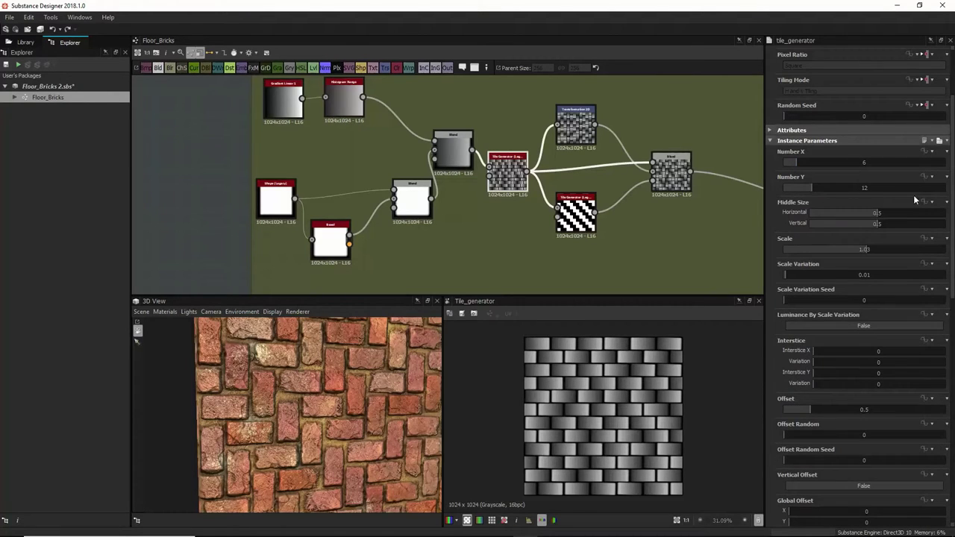
{"action": "scroll", "coordinate": [953, 198], "scroll_direction": "down", "scroll_amount": 3}
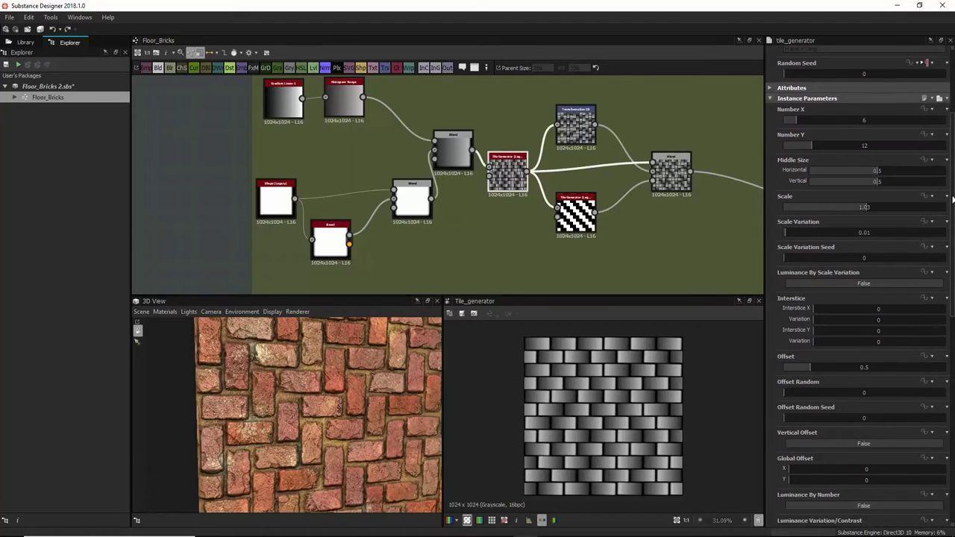
{"action": "left_click_drag", "start_coordinate": [953, 198], "coordinate": [952, 243]}
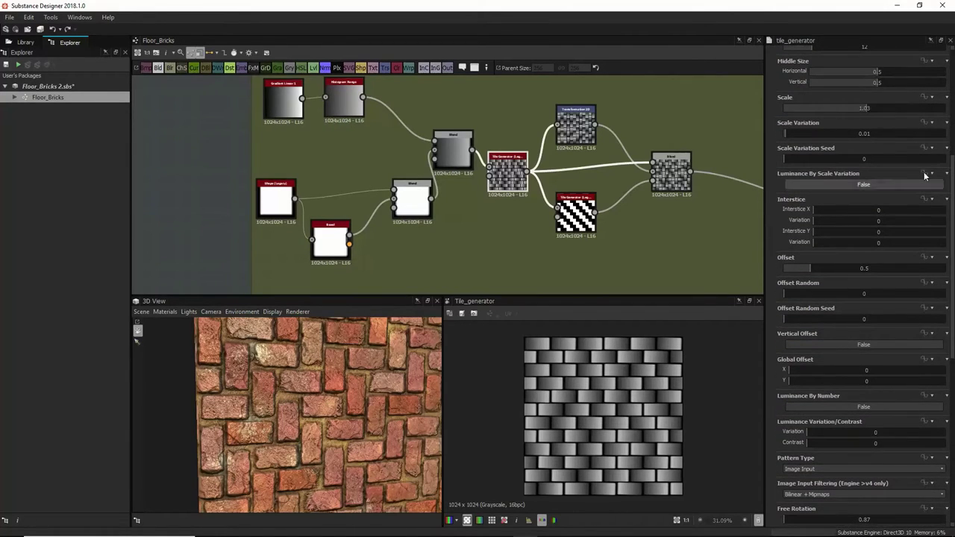
Step: Try a Scale Variation of 0.17 and an Offset of 1.15 on the Tile Generator, undoing each change
{"action": "left_click_drag", "start_coordinate": [787, 135], "coordinate": [812, 135]}
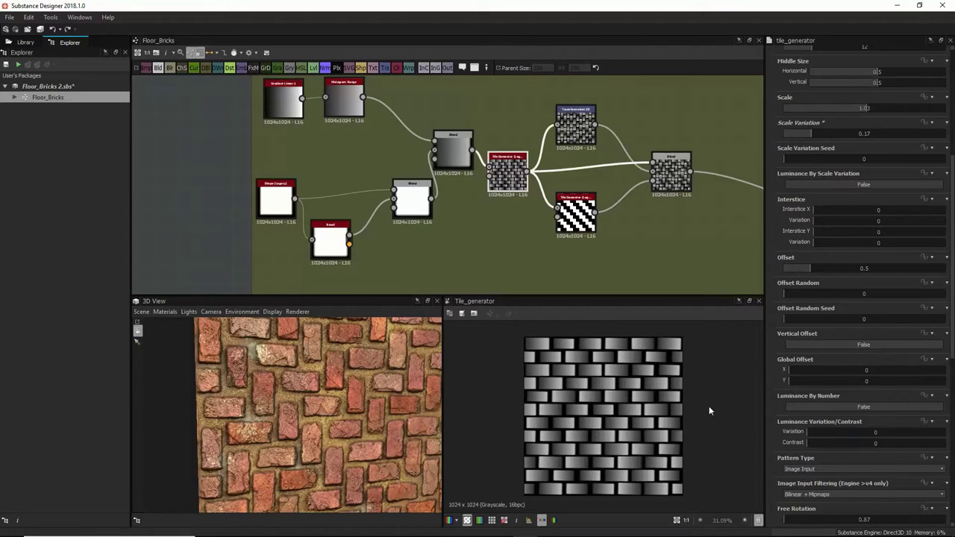
{"action": "key", "text": "ctrl+z"}
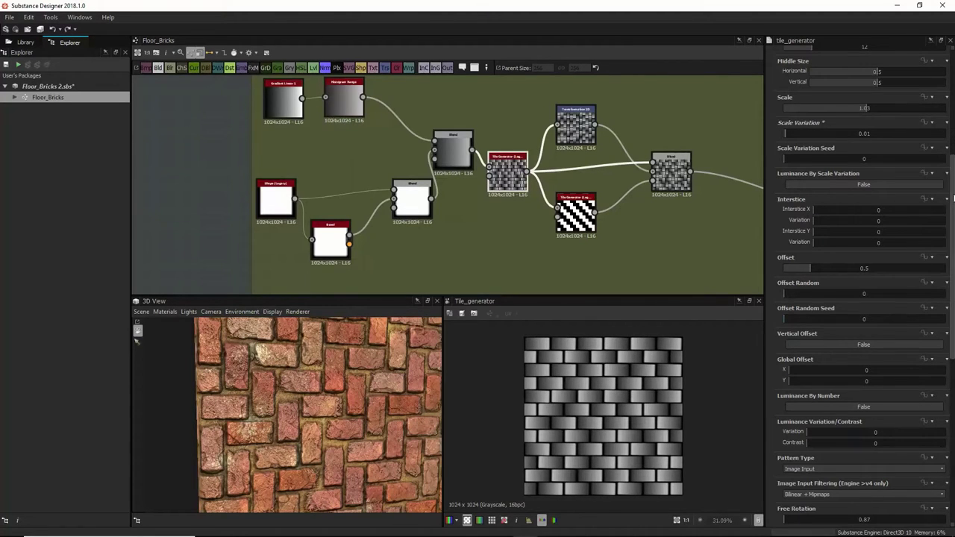
{"action": "left_click_drag", "start_coordinate": [809, 269], "coordinate": [845, 267]}
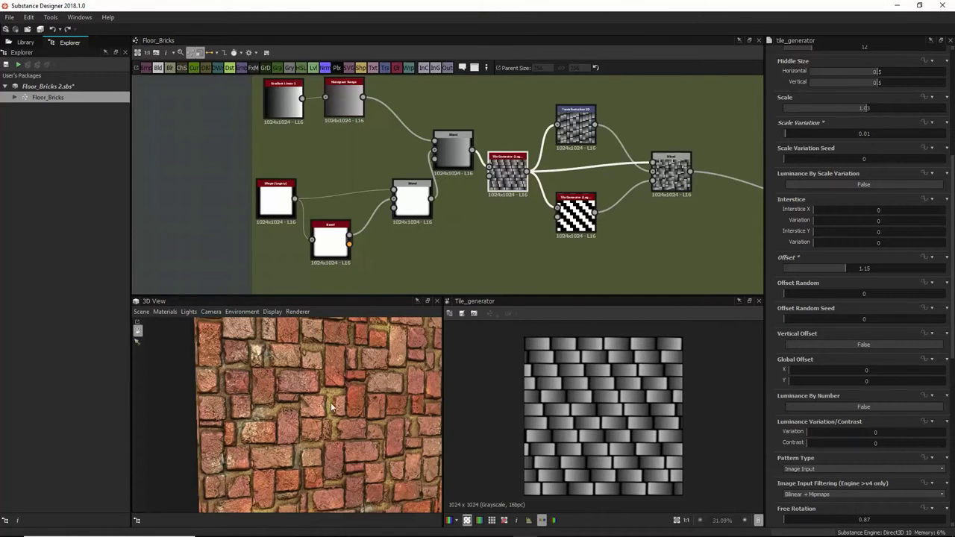
{"action": "key", "text": "ctrl+z"}
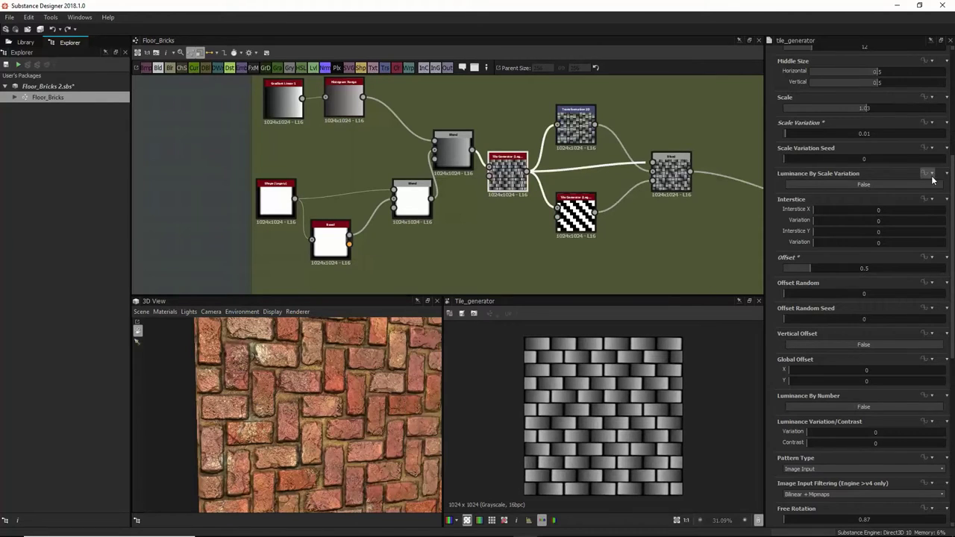
Step: Try a Free Rotation of 42.22 on the Tile Generator, then undo it
{"action": "scroll", "coordinate": [949, 177], "scroll_direction": "down", "scroll_amount": 1}
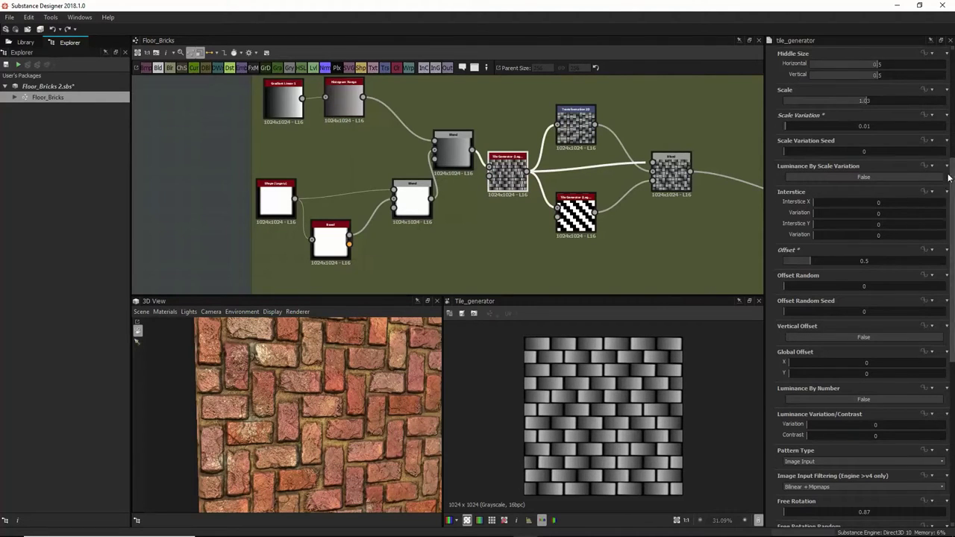
{"action": "scroll", "coordinate": [954, 218], "scroll_direction": "down", "scroll_amount": 2}
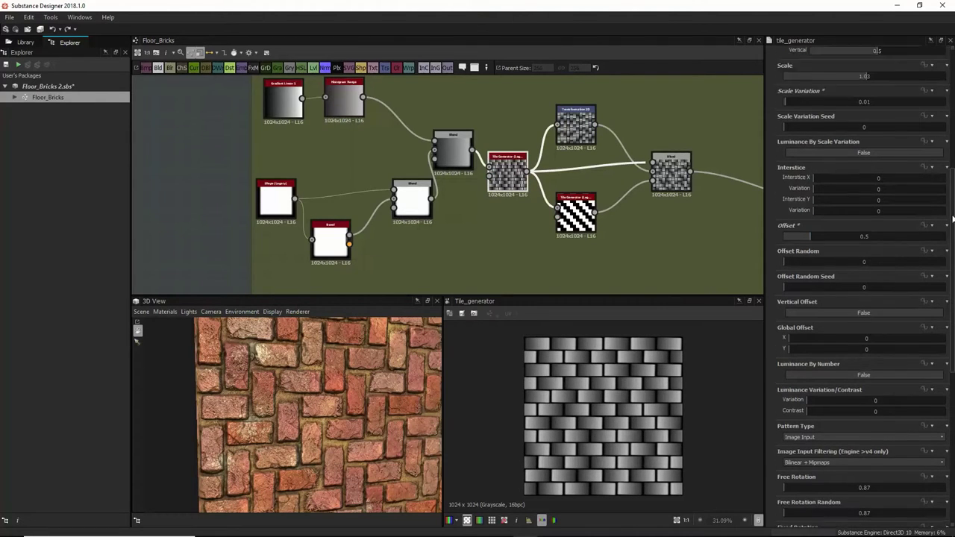
{"action": "left_click_drag", "start_coordinate": [953, 218], "coordinate": [948, 294]}
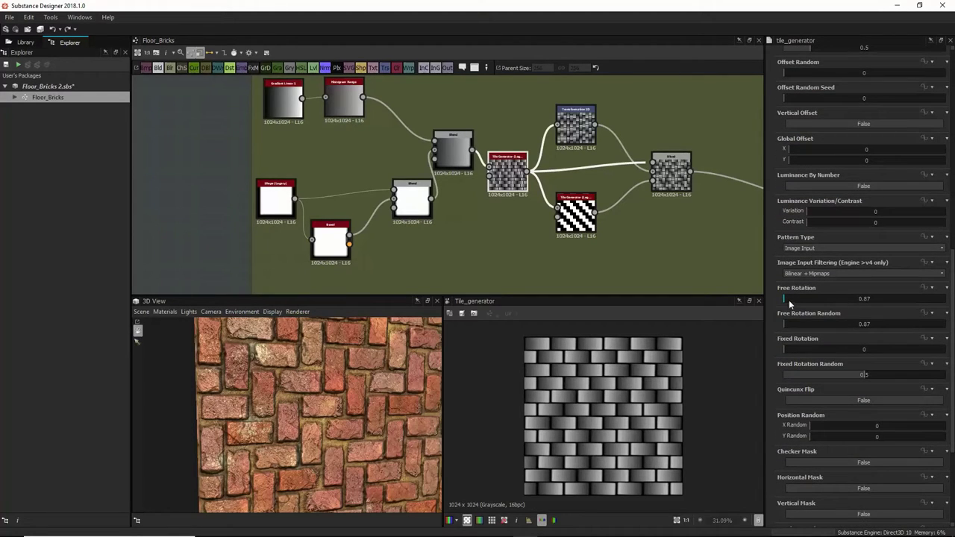
{"action": "left_click_drag", "start_coordinate": [789, 300], "coordinate": [802, 300]}
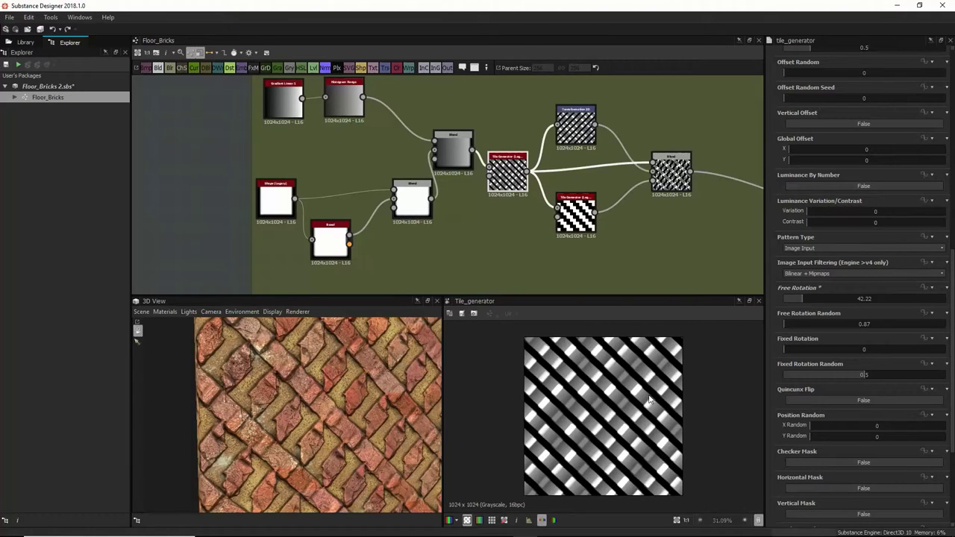
{"action": "key", "text": "ctrl+z"}
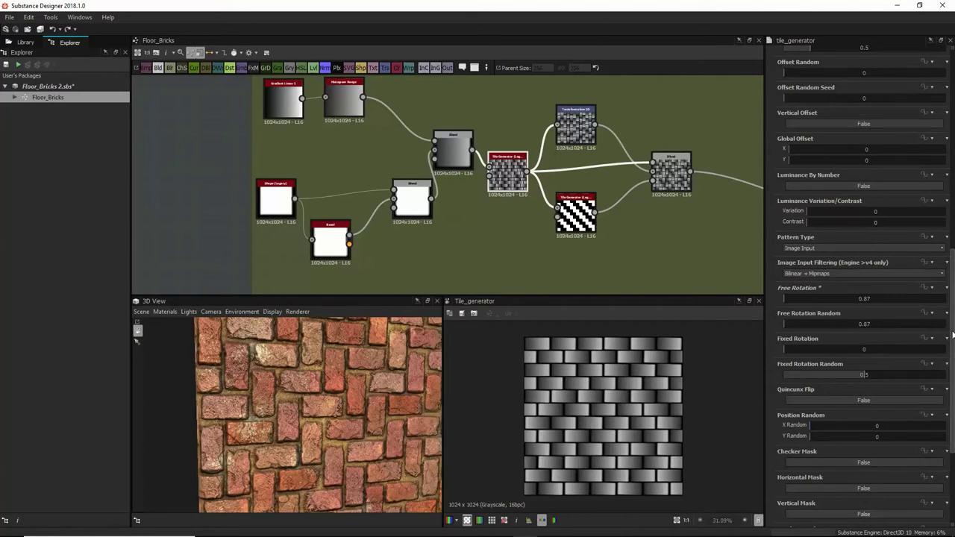
Step: Try the Max Blending Mode on the Tile Generator, then restore Add
{"action": "left_click_drag", "start_coordinate": [954, 325], "coordinate": [954, 421]}
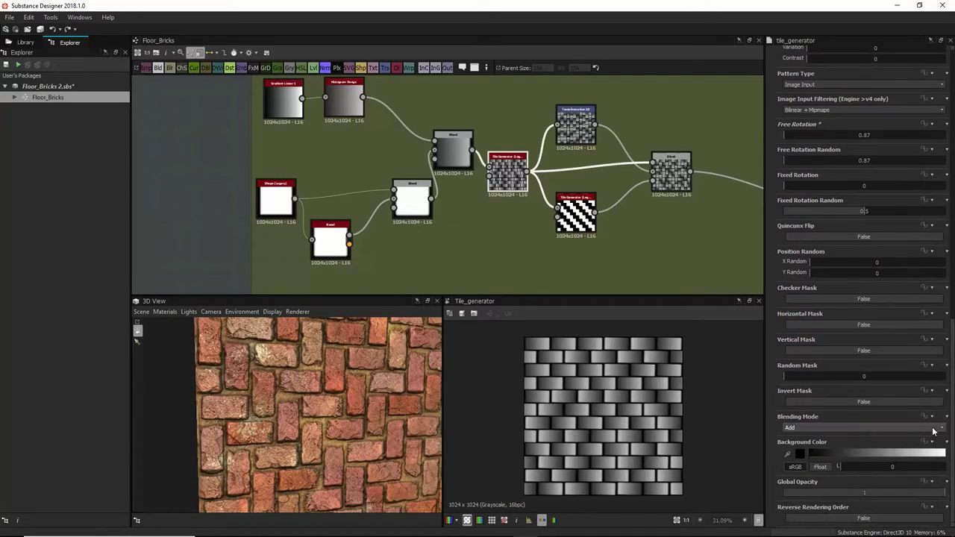
{"action": "left_click", "coordinate": [792, 428]}
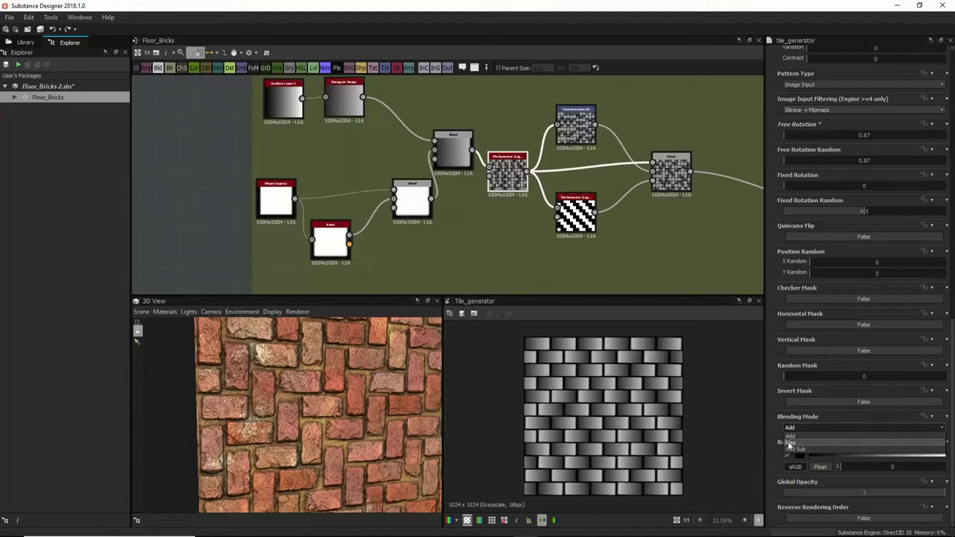
{"action": "left_click", "coordinate": [789, 443]}
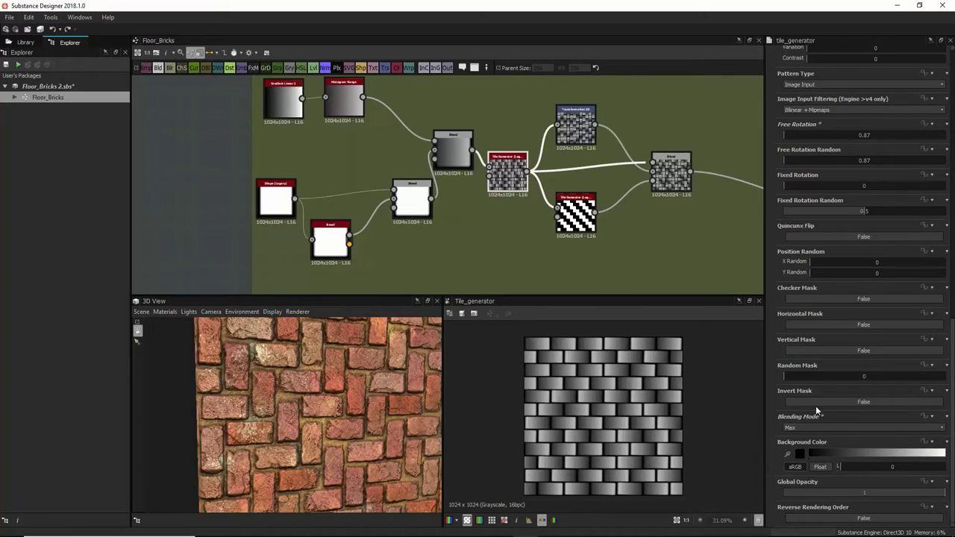
{"action": "left_click", "coordinate": [789, 427]}
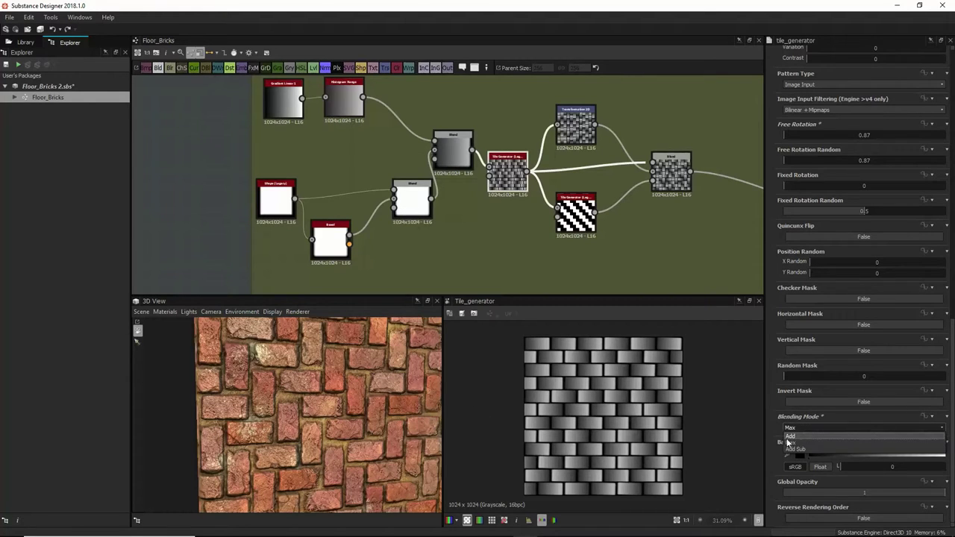
{"action": "left_click", "coordinate": [792, 436]}
Step: Try a Free Rotation of 81.11 on the Tile Generator, then reduce it to 65.56 to demonstrate overlapping tiles
{"action": "scroll", "coordinate": [813, 169], "scroll_direction": "up", "scroll_amount": 6}
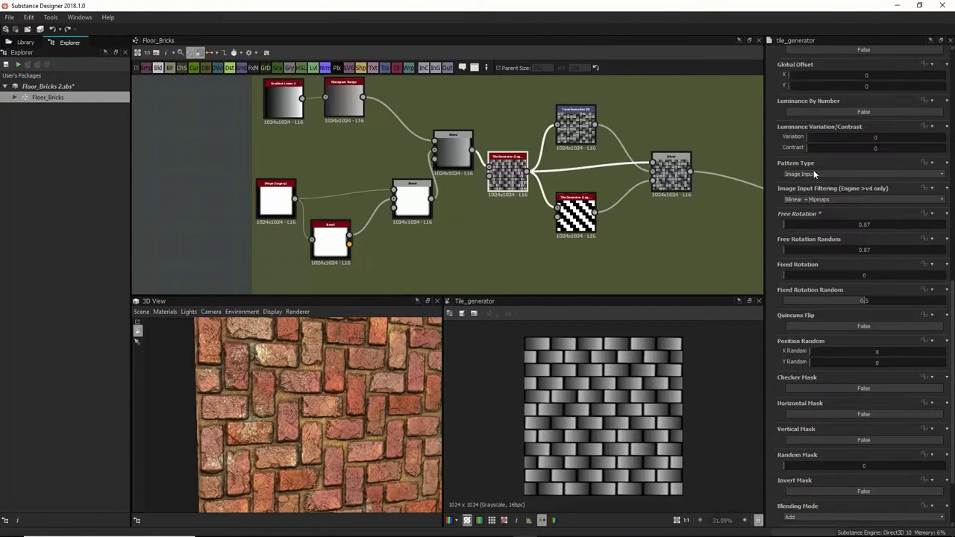
{"action": "scroll", "coordinate": [810, 116], "scroll_direction": "up", "scroll_amount": 2}
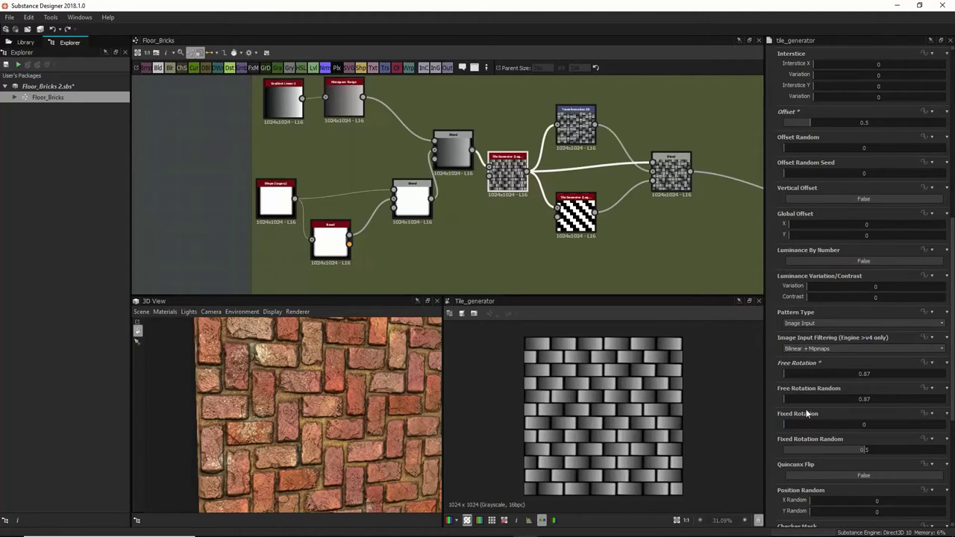
{"action": "scroll", "coordinate": [807, 414], "scroll_direction": "down", "scroll_amount": 1}
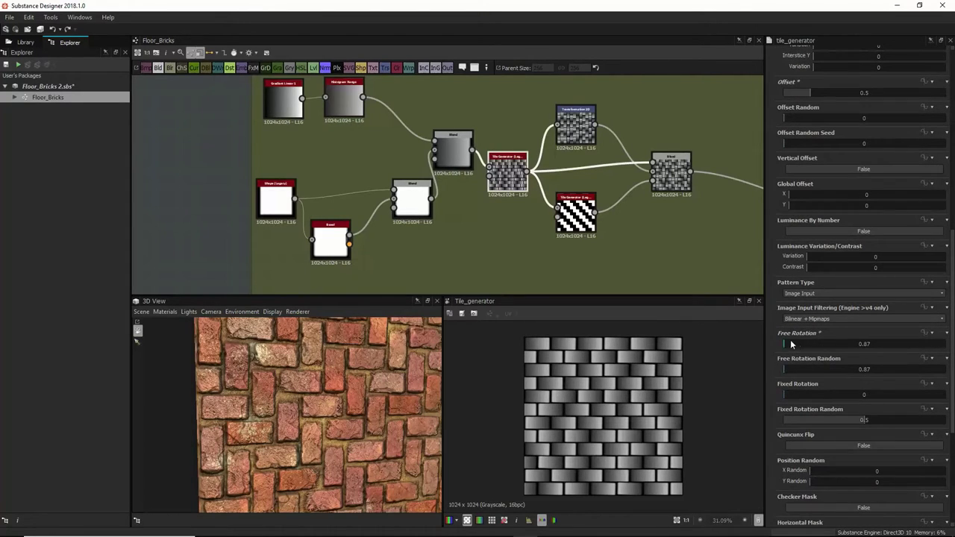
{"action": "left_click_drag", "start_coordinate": [791, 344], "coordinate": [819, 344]}
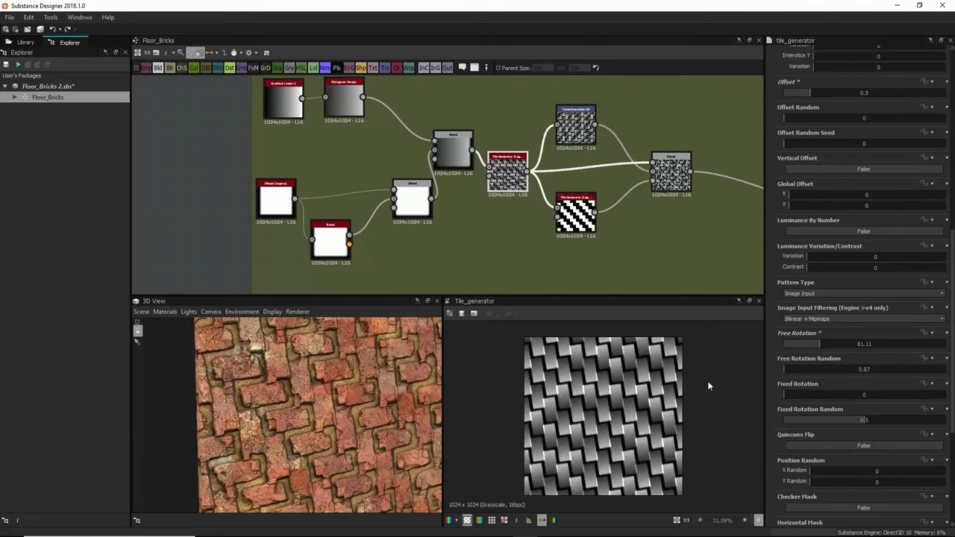
{"action": "left_click_drag", "start_coordinate": [818, 343], "coordinate": [812, 343]}
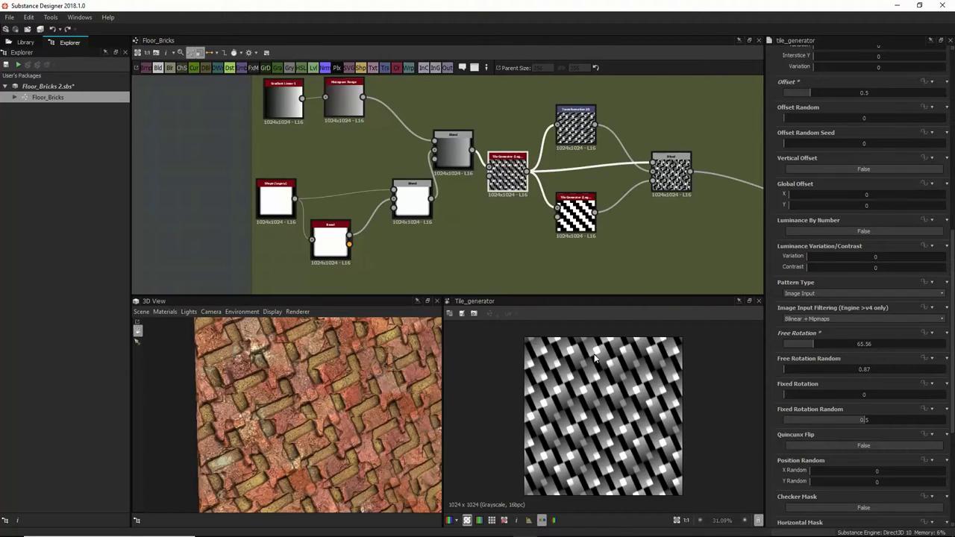
Step: Try the Max Blending Mode on the rotated tiles, then undo it together with the Free Rotation changes
{"action": "scroll", "coordinate": [595, 357], "scroll_direction": "down", "scroll_amount": 1}
{"action": "scroll", "coordinate": [895, 413], "scroll_direction": "down", "scroll_amount": 6}
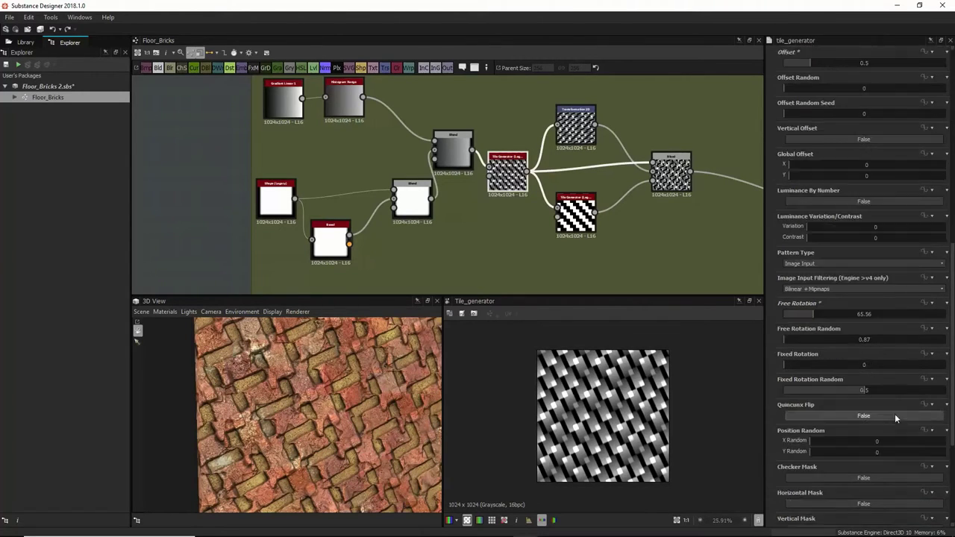
{"action": "left_click", "coordinate": [818, 426]}
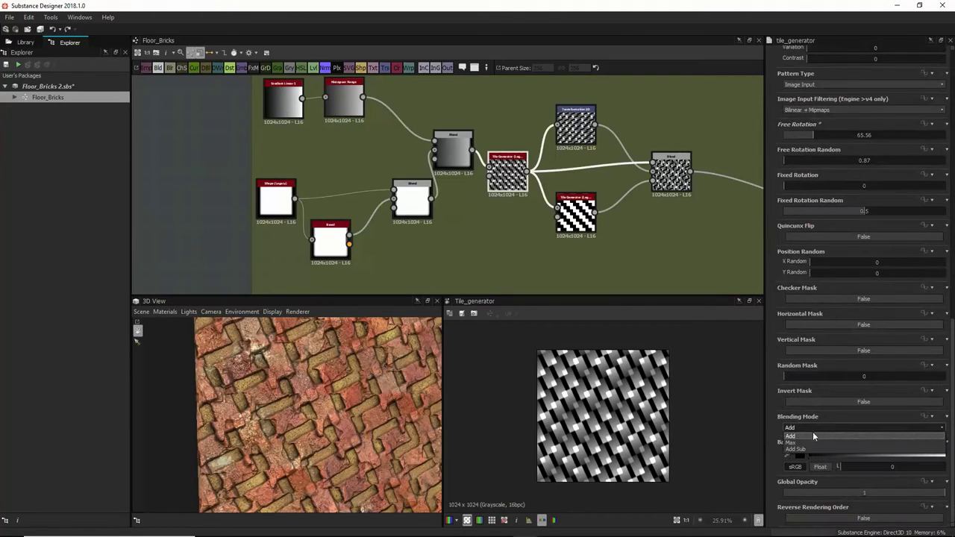
{"action": "left_click", "coordinate": [806, 442]}
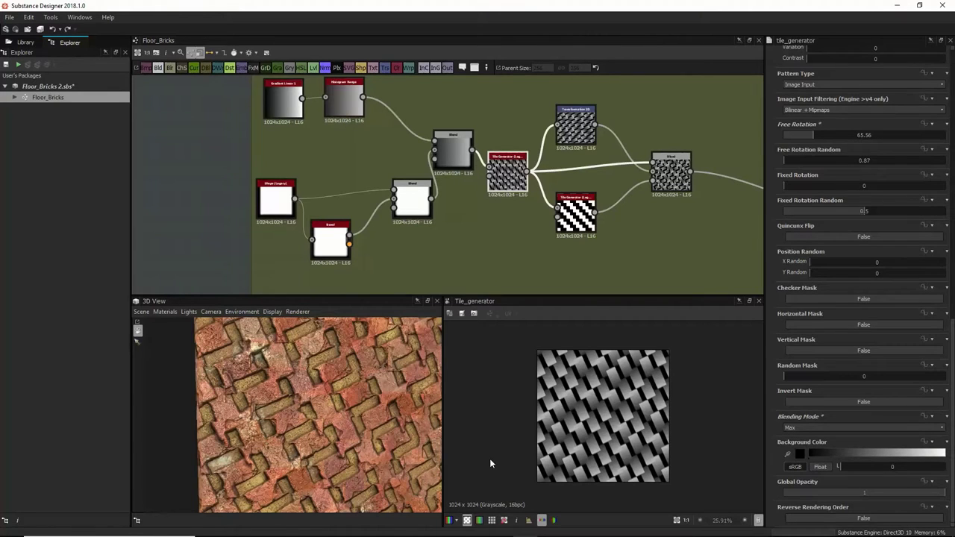
{"action": "key", "text": "ctrl+z"}
{"action": "key", "text": "ctrl+z"}
{"action": "key", "text": "ctrl+z"}
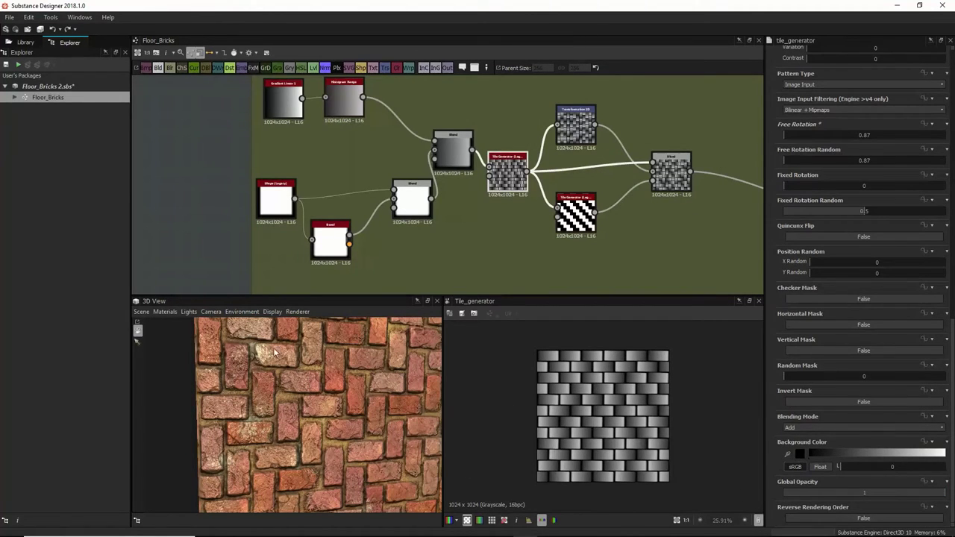
Step: Try Free Rotation values of 0 and 4.44 on the Tile Generator, then return it to 0.87
{"action": "scroll", "coordinate": [586, 429], "scroll_direction": "up", "scroll_amount": 2}
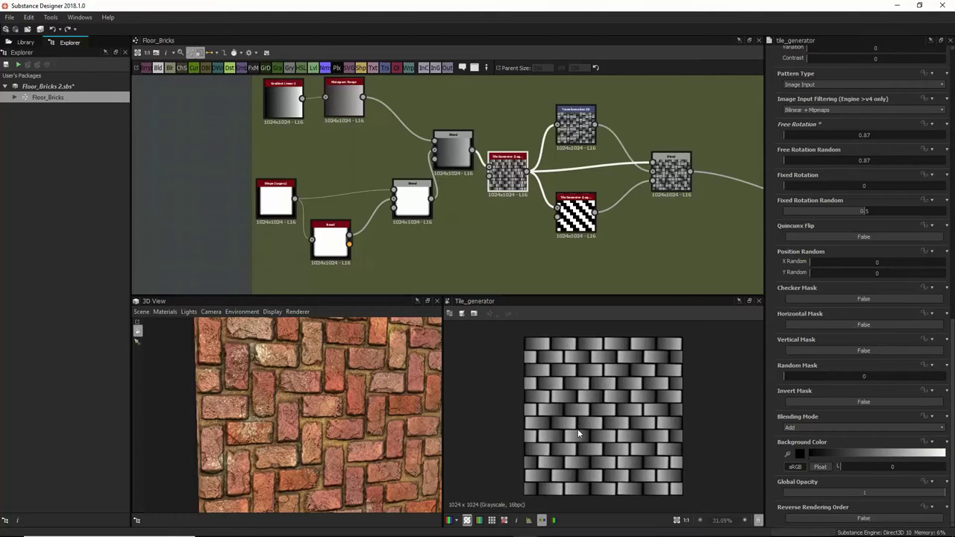
{"action": "scroll", "coordinate": [842, 367], "scroll_direction": "up", "scroll_amount": 3}
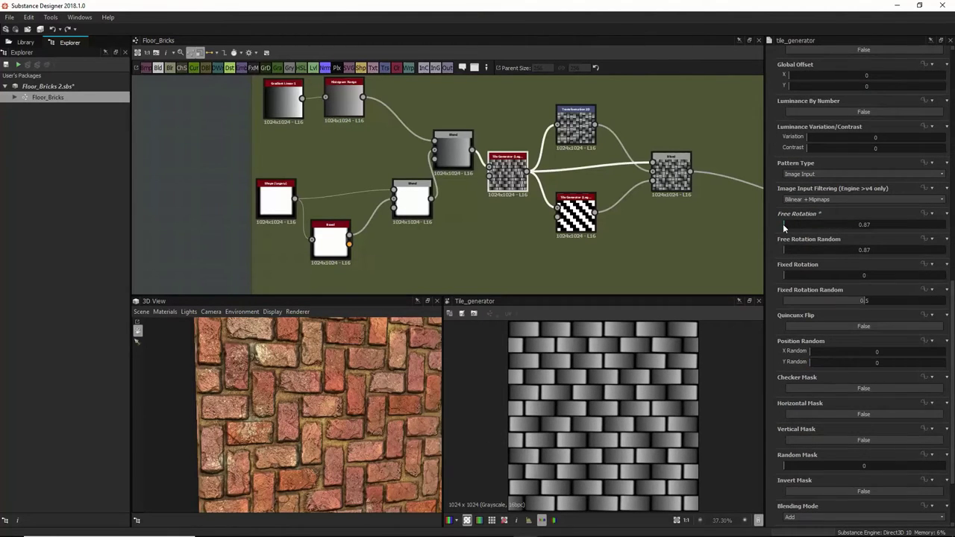
{"action": "left_click_drag", "start_coordinate": [783, 224], "coordinate": [773, 227]}
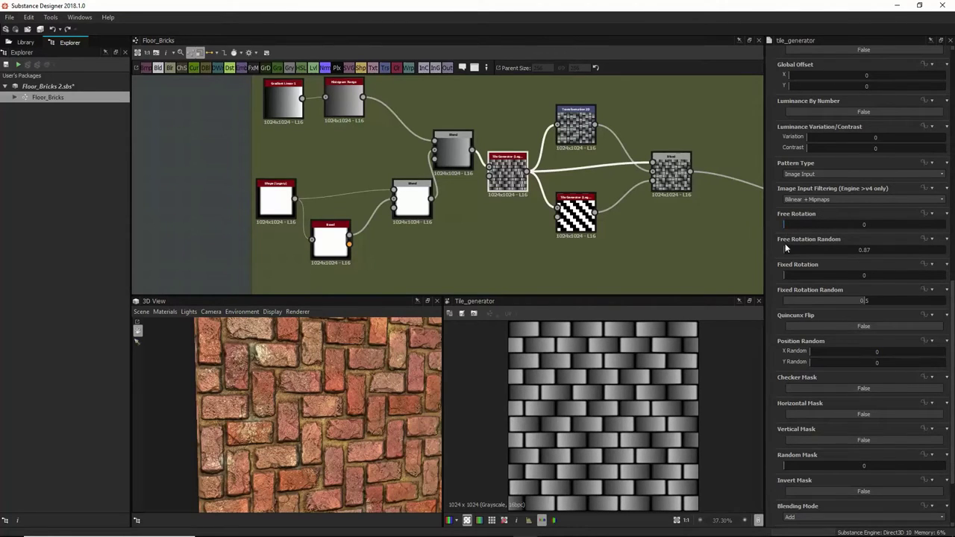
{"action": "left_click", "coordinate": [786, 227]}
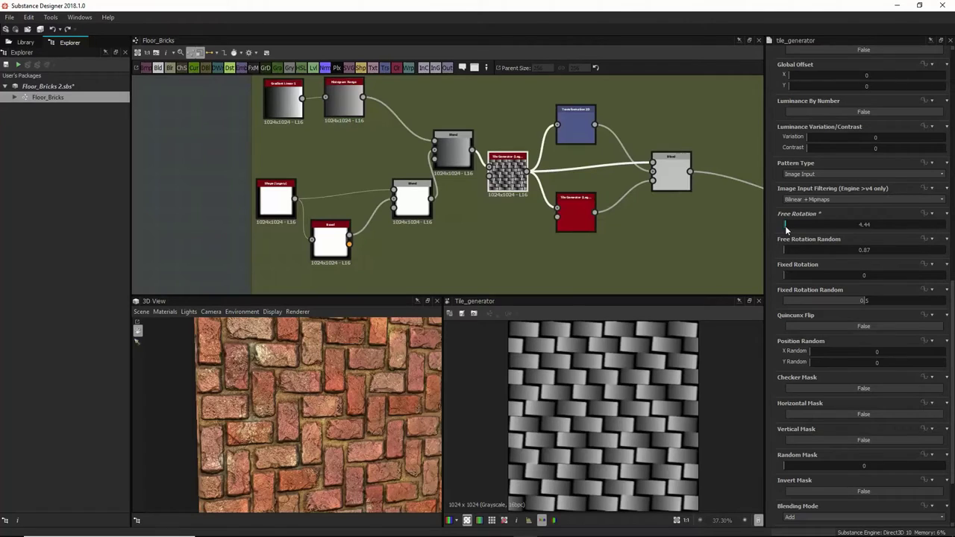
{"action": "left_click_drag", "start_coordinate": [785, 226], "coordinate": [783, 228]}
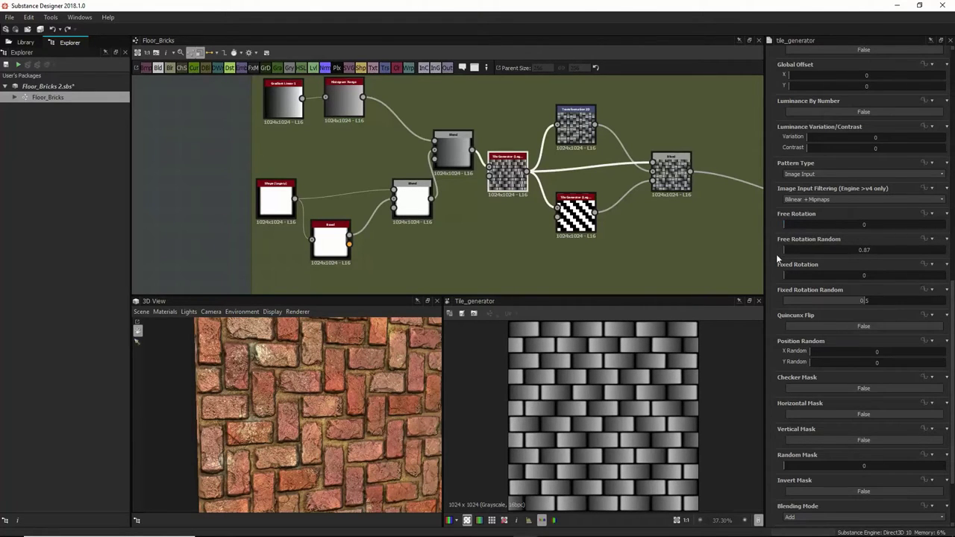
{"action": "left_click", "coordinate": [784, 225]}
Step: Try a Free Rotation Random of 0 and a Fixed Rotation of 2, undoing each change
{"action": "left_click", "coordinate": [784, 249]}
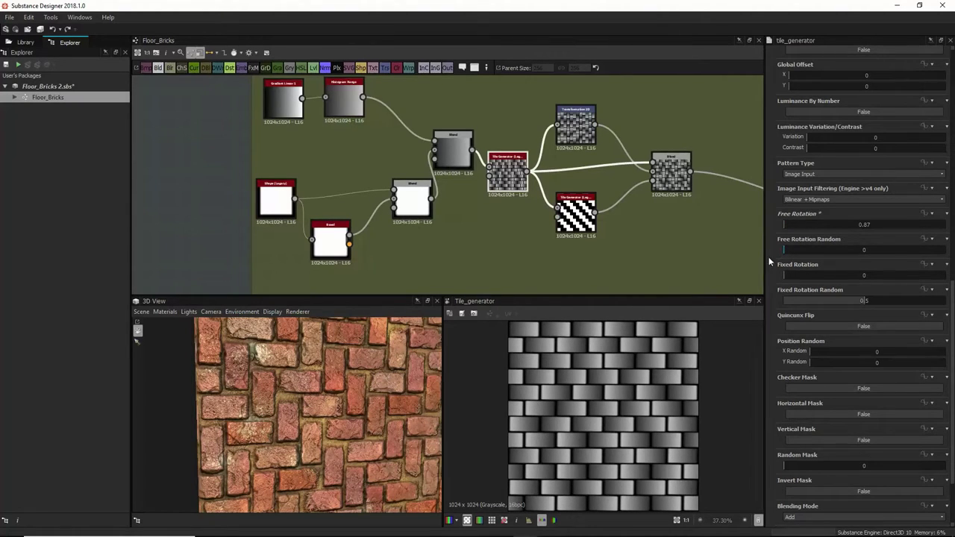
{"action": "key", "text": "ctrl+z"}
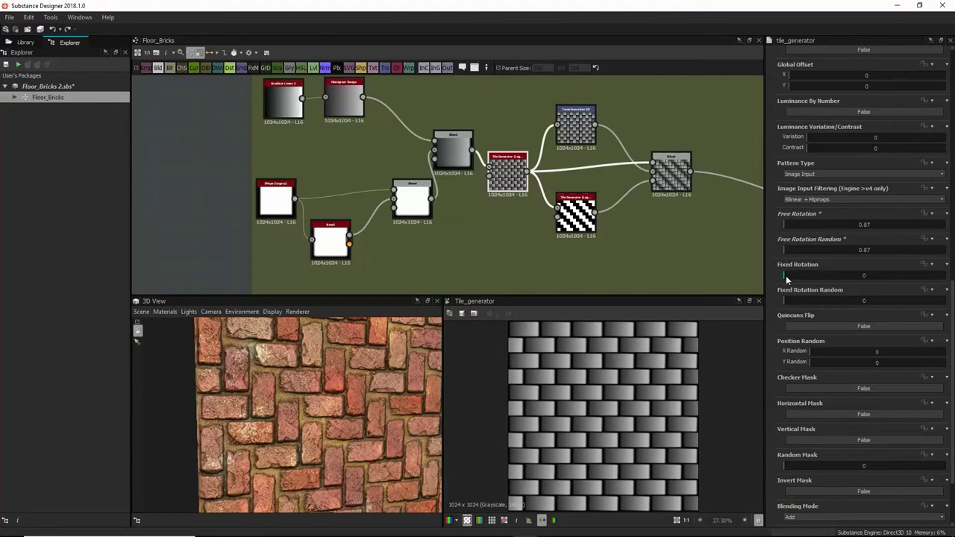
{"action": "left_click_drag", "start_coordinate": [786, 275], "coordinate": [868, 276]}
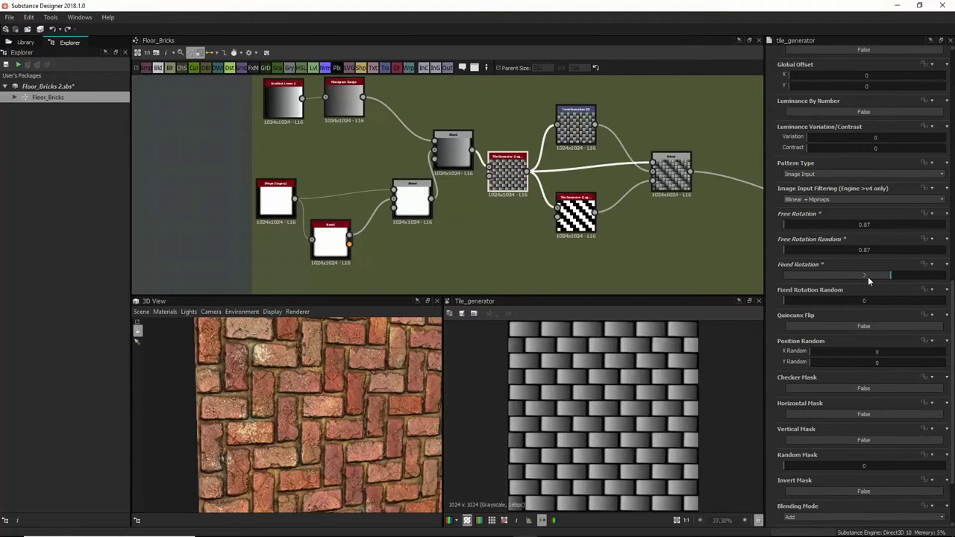
{"action": "key", "text": "ctrl+z"}
Step: Set the Tile Generator's Fixed Rotation Random to 0.5
{"action": "left_click", "coordinate": [792, 299]}
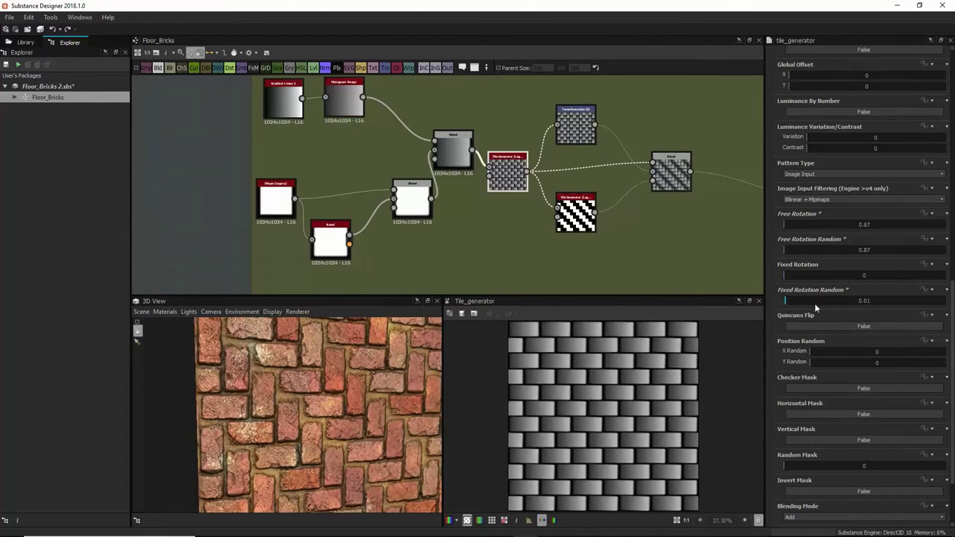
{"action": "left_click_drag", "start_coordinate": [816, 308], "coordinate": [866, 312]}
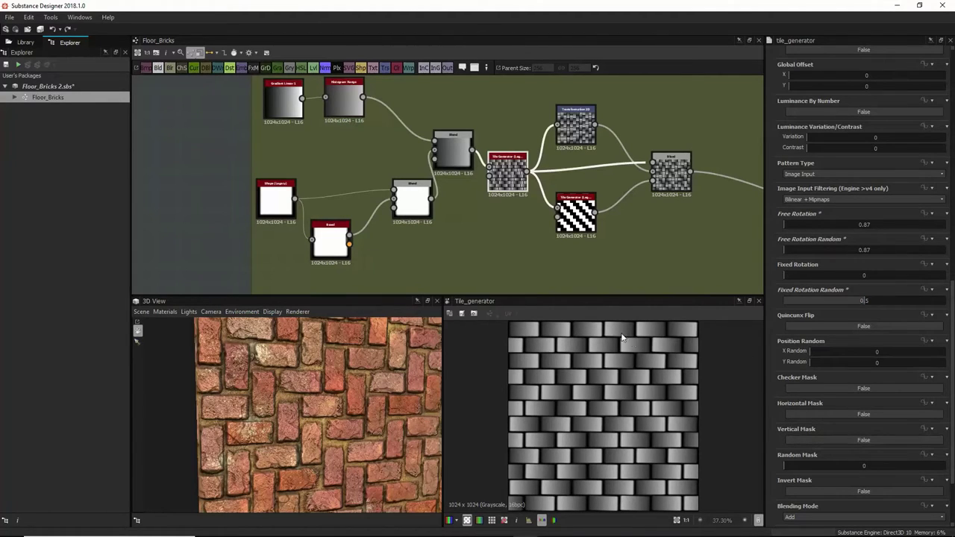
Step: Set the brick Tile Generator's Fixed Rotation Random to 0.78 and preview the Transformation 2D node's output
{"action": "left_click_drag", "start_coordinate": [898, 299], "coordinate": [908, 300]}
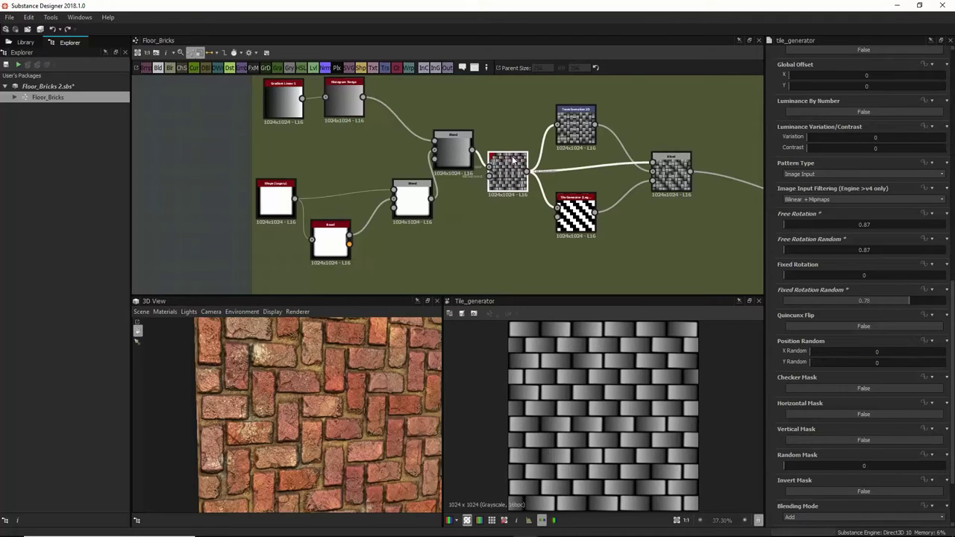
{"action": "double_click", "coordinate": [576, 124]}
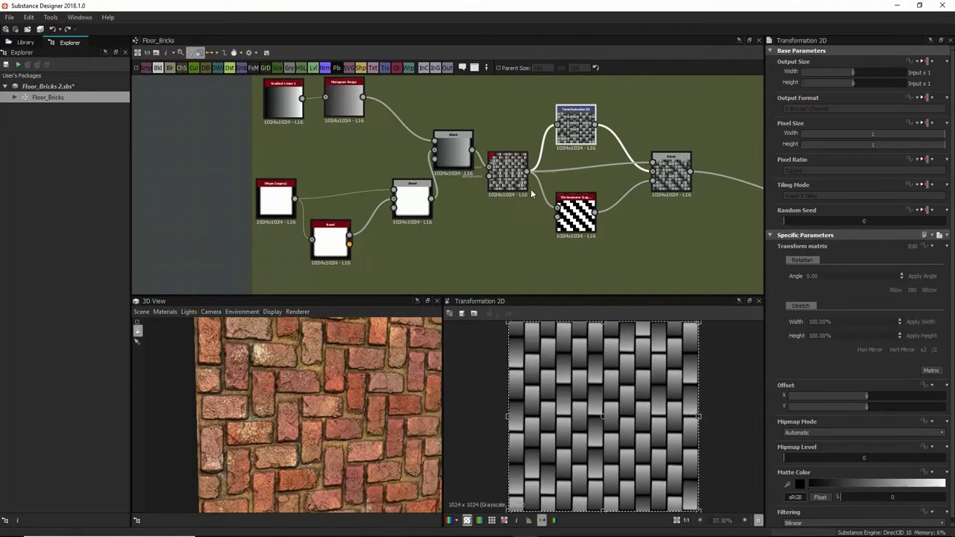
Step: Move the brick Tile Generator higher in the graph and preview the black-and-white mask Tile Generator
{"action": "left_click_drag", "start_coordinate": [515, 183], "coordinate": [515, 175]}
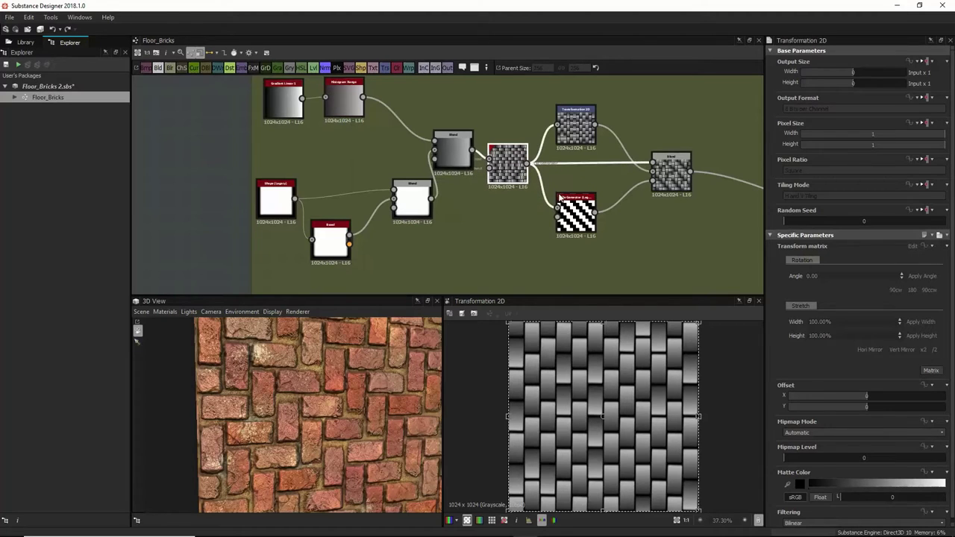
{"action": "left_click", "coordinate": [580, 212]}
{"action": "double_click", "coordinate": [581, 212]}
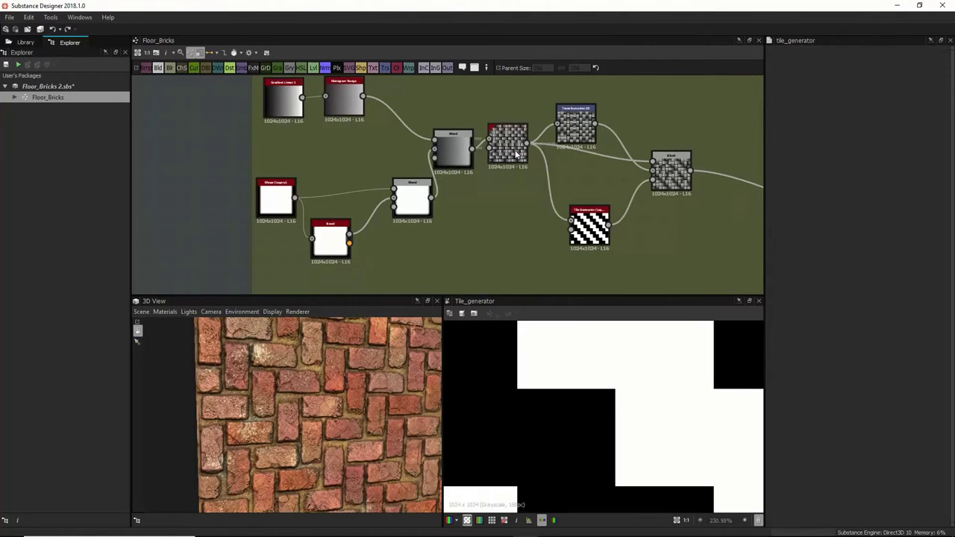
Step: Compare the brick Tile Generator, the Transformation 2D and the mask Tile Generator, examining the mask's instance parameters
{"action": "left_click", "coordinate": [515, 155]}
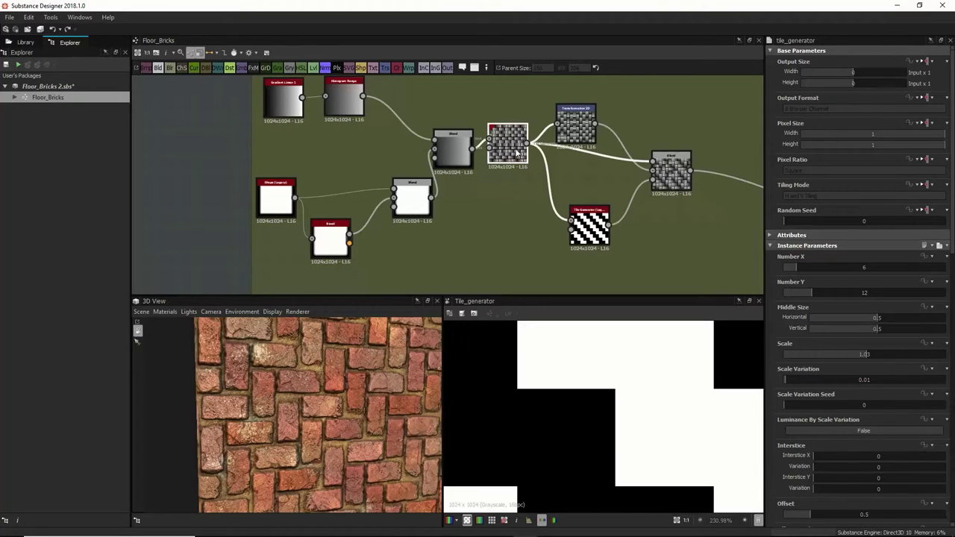
{"action": "left_click", "coordinate": [576, 136]}
{"action": "double_click", "coordinate": [577, 137]}
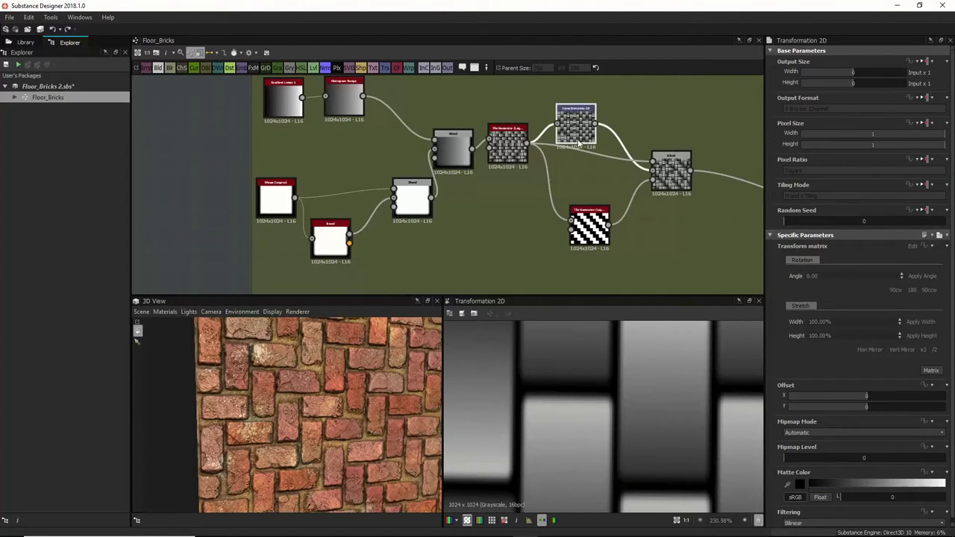
{"action": "left_click", "coordinate": [589, 224]}
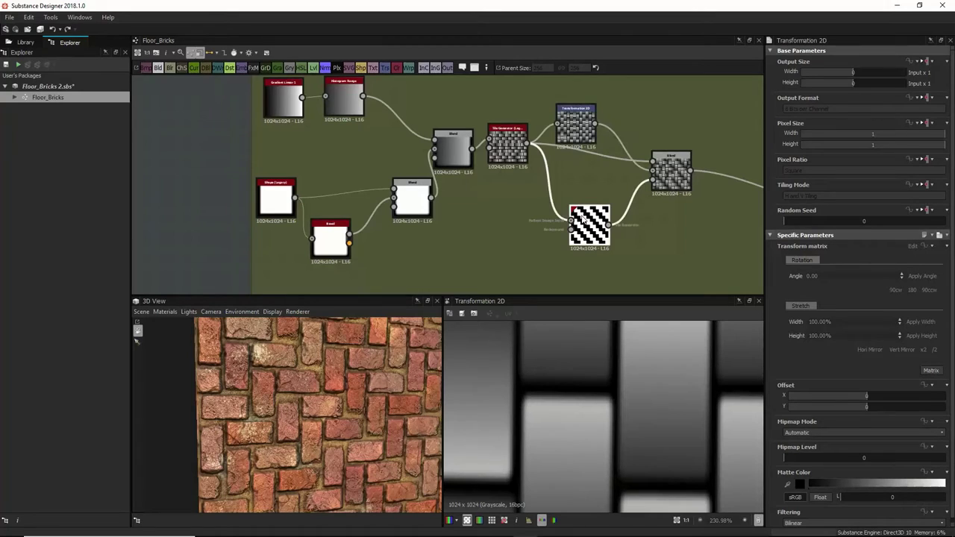
{"action": "double_click", "coordinate": [606, 224]}
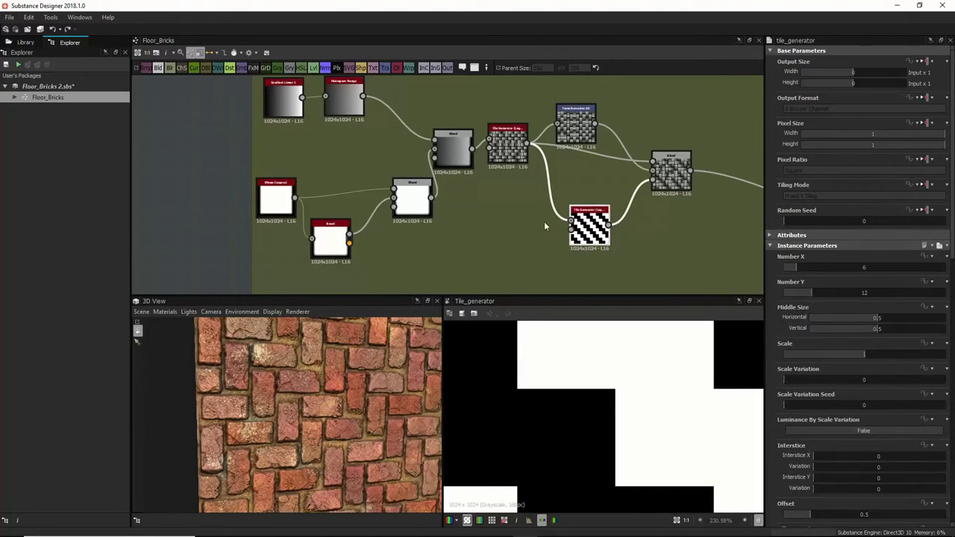
{"action": "left_click", "coordinate": [512, 156]}
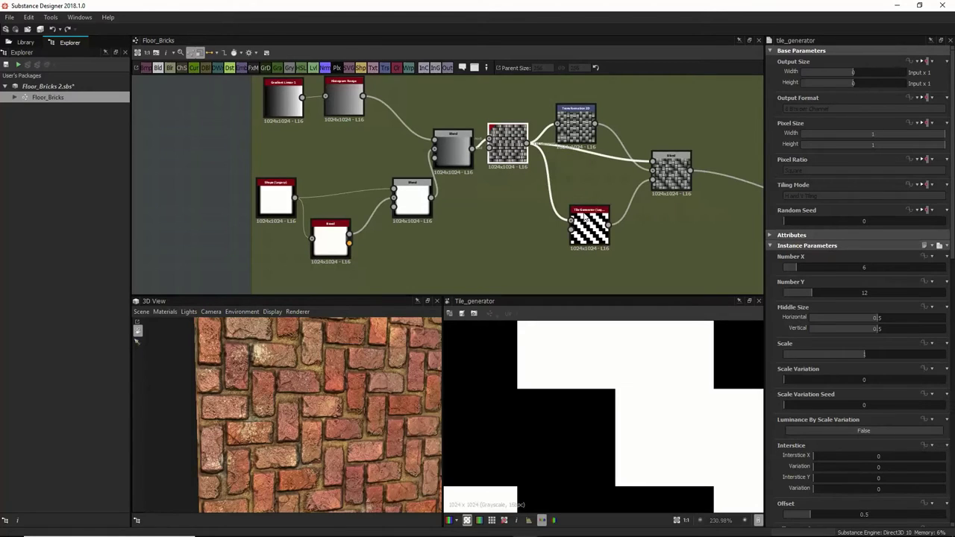
{"action": "left_click", "coordinate": [580, 224]}
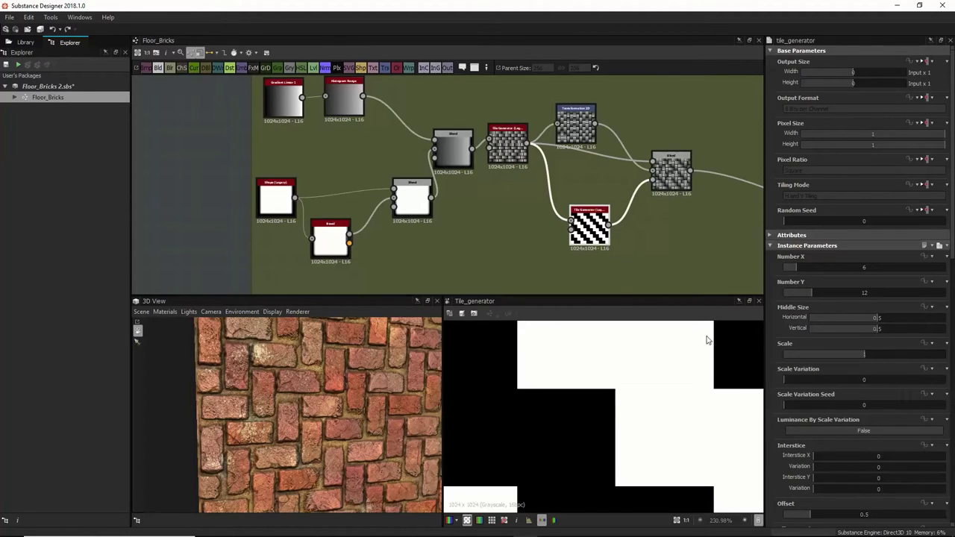
{"action": "scroll", "coordinate": [817, 321], "scroll_direction": "down", "scroll_amount": 2}
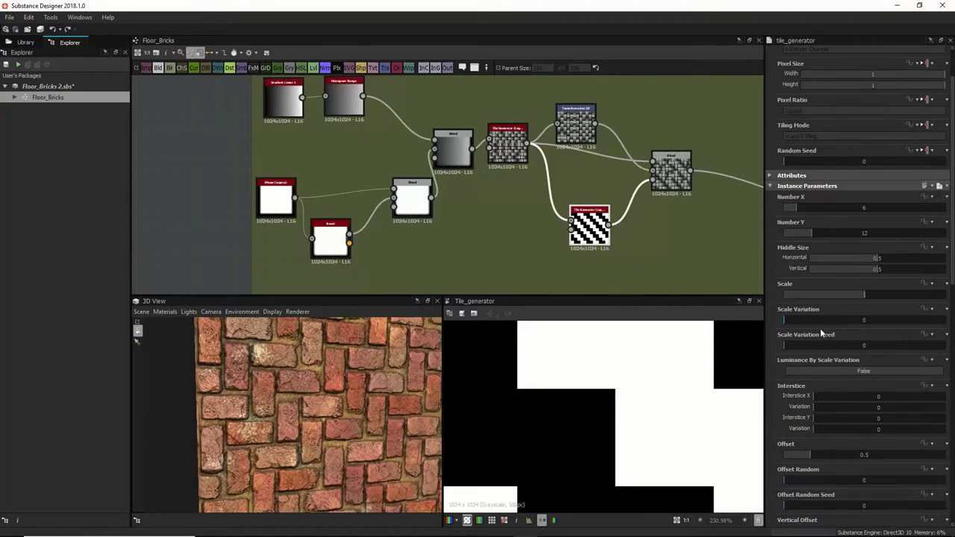
{"action": "scroll", "coordinate": [819, 352], "scroll_direction": "down", "scroll_amount": 2}
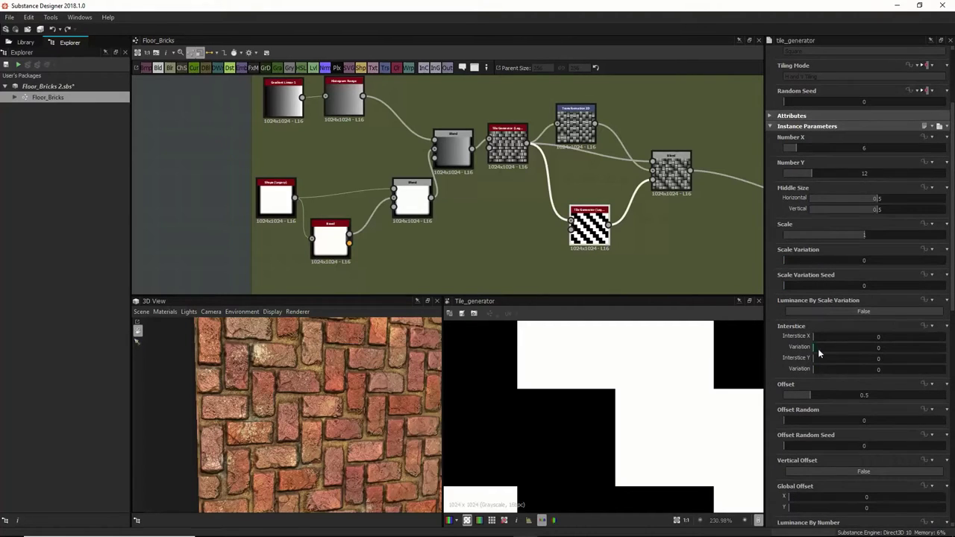
Step: Duplicate the brick Tile Generator, place the copy beside the mask Tile Generator, and feed the original's output into its pattern input
{"action": "left_click", "coordinate": [513, 154]}
{"action": "key", "text": "ctrl+d"}
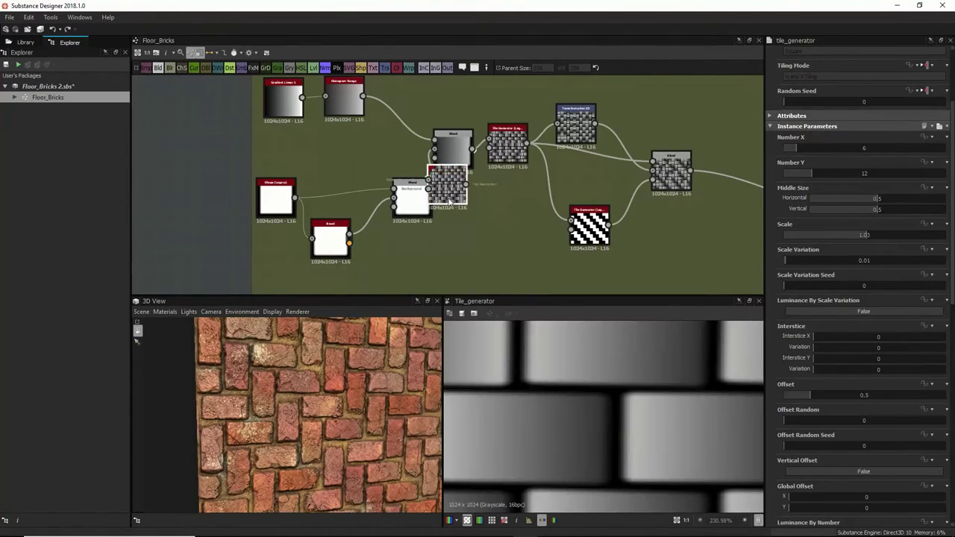
{"action": "left_click", "coordinate": [548, 254]}
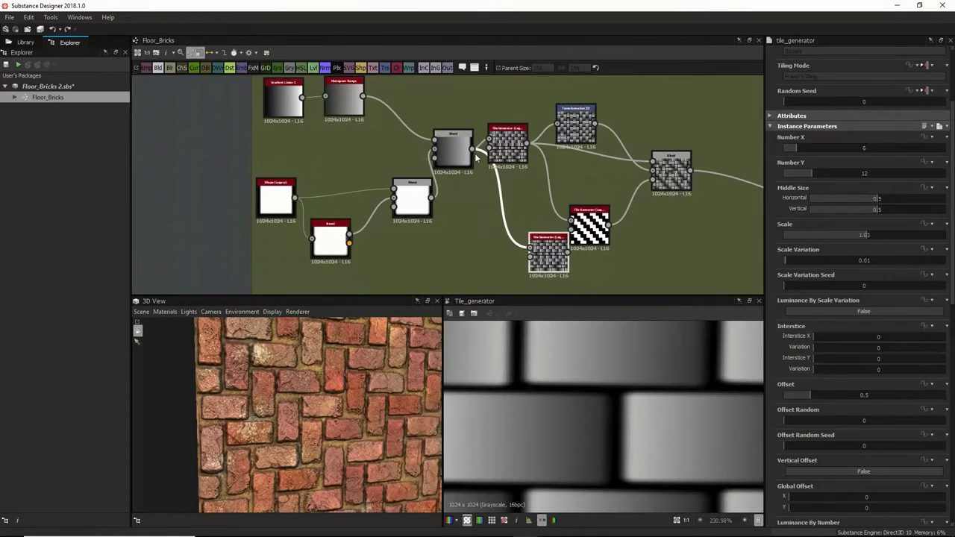
{"action": "left_click_drag", "start_coordinate": [527, 144], "coordinate": [532, 245]}
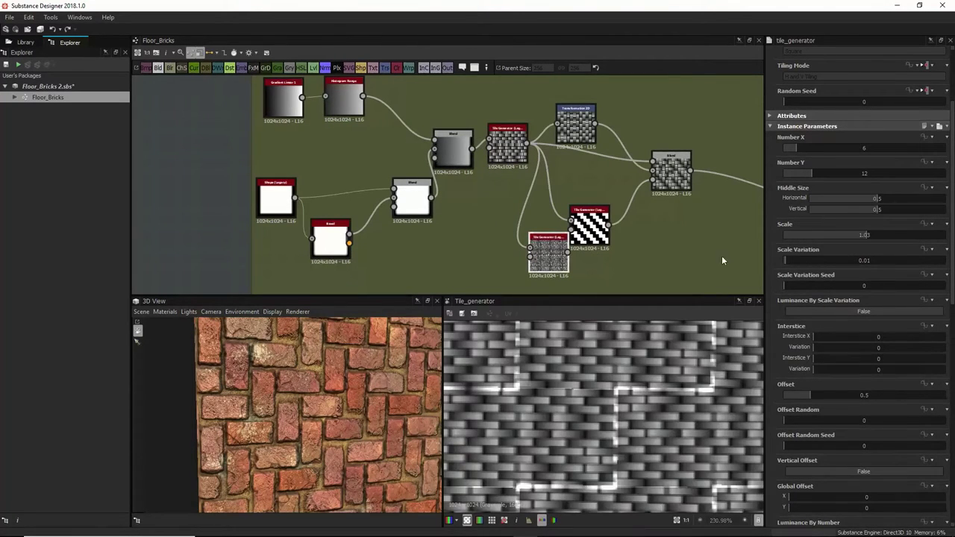
{"action": "scroll", "coordinate": [658, 443], "scroll_direction": "down", "scroll_amount": 6}
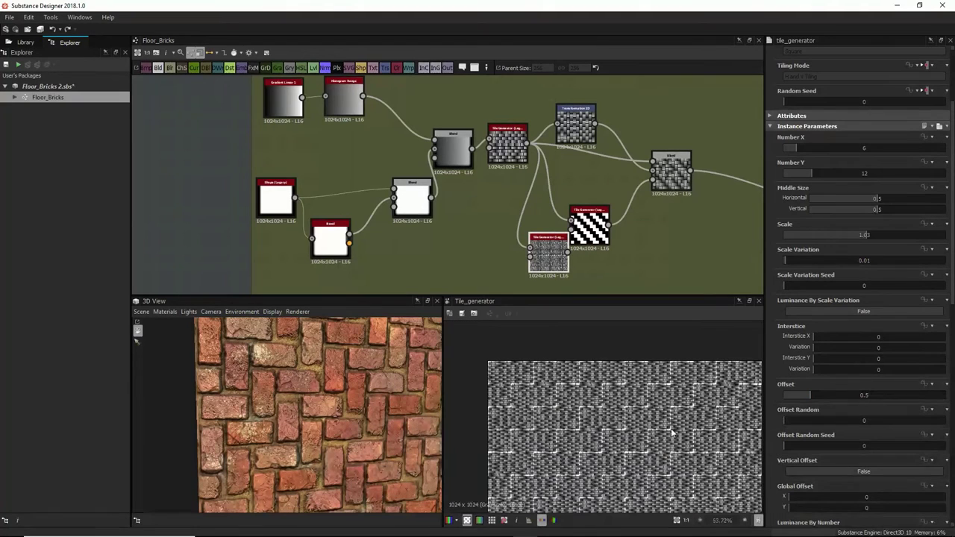
{"action": "middle_click_drag", "start_coordinate": [645, 437], "coordinate": [629, 396]}
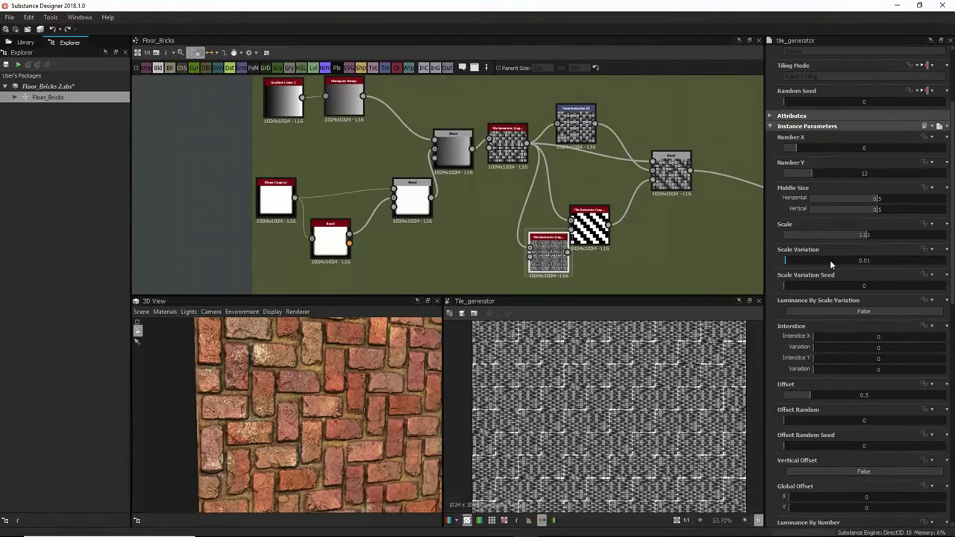
Step: Set the duplicated Tile Generator's Pattern Type to Square
{"action": "scroll", "coordinate": [819, 329], "scroll_direction": "down", "scroll_amount": 3}
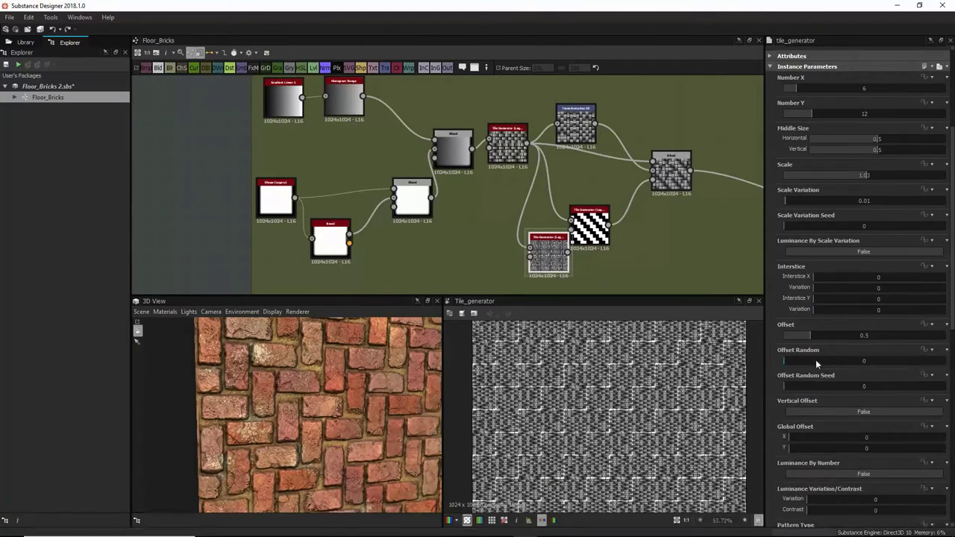
{"action": "scroll", "coordinate": [812, 417], "scroll_direction": "down", "scroll_amount": 4}
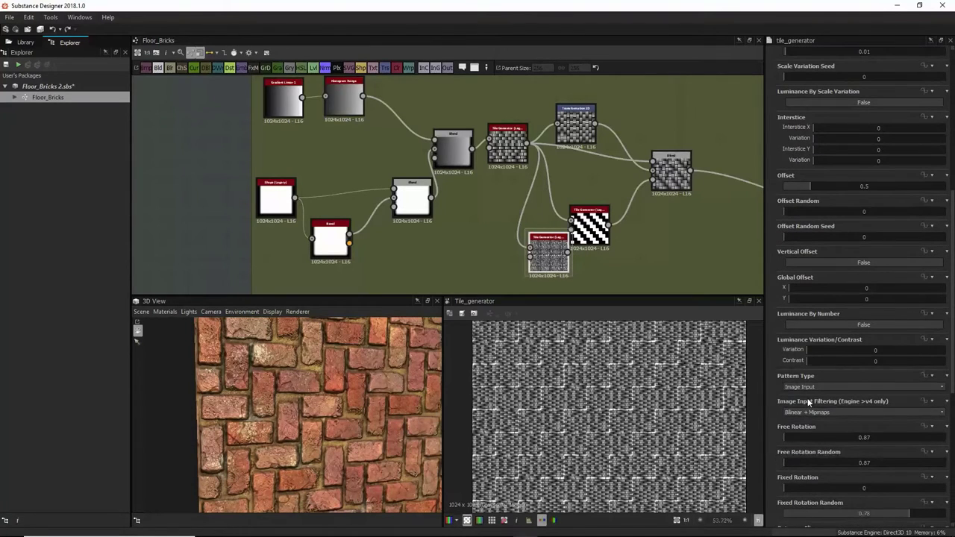
{"action": "left_click", "coordinate": [789, 386]}
{"action": "left_click", "coordinate": [805, 398]}
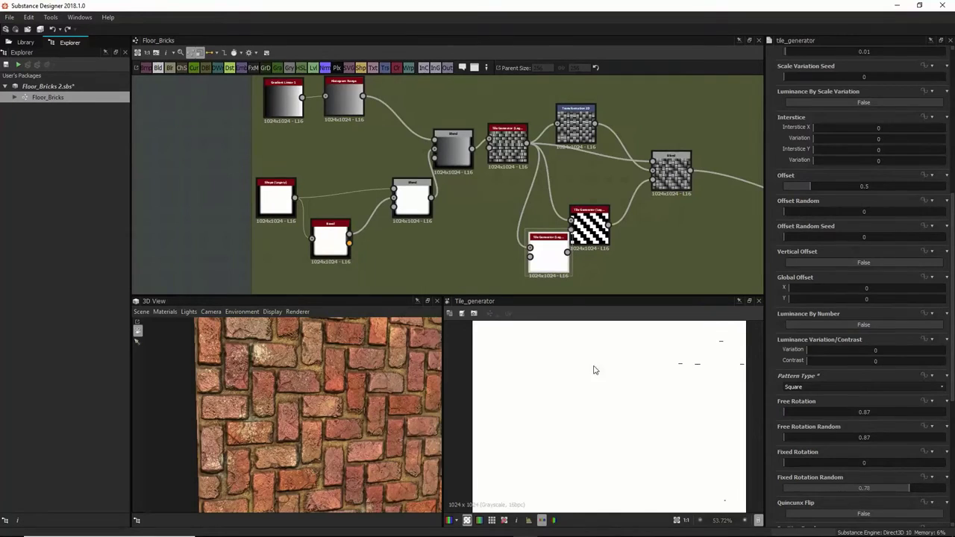
Step: Set the duplicated Tile Generator's Vertical Mask to True
{"action": "scroll", "coordinate": [908, 410], "scroll_direction": "down", "scroll_amount": 9}
{"action": "scroll", "coordinate": [625, 399], "scroll_direction": "down", "scroll_amount": 3}
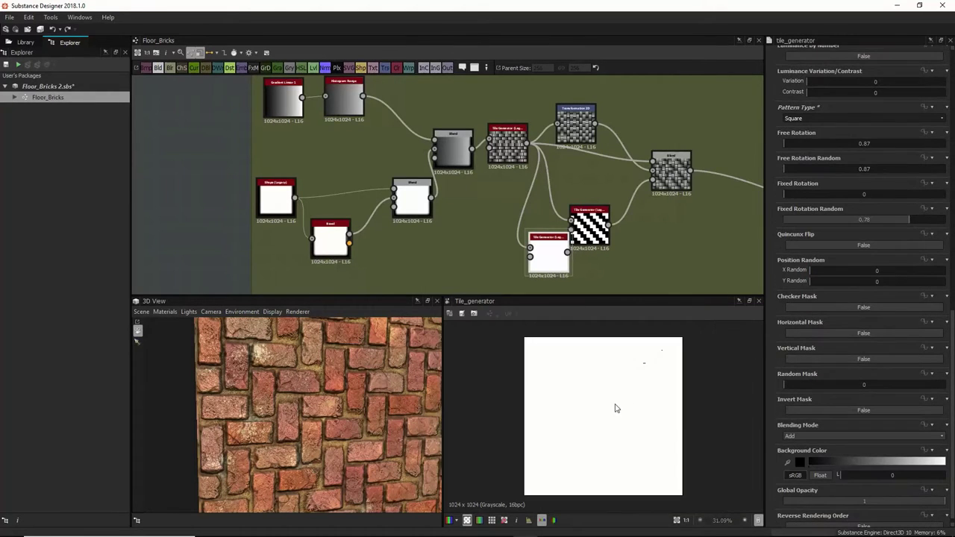
{"action": "scroll", "coordinate": [664, 389], "scroll_direction": "down", "scroll_amount": 1}
{"action": "scroll", "coordinate": [651, 393], "scroll_direction": "up", "scroll_amount": 3}
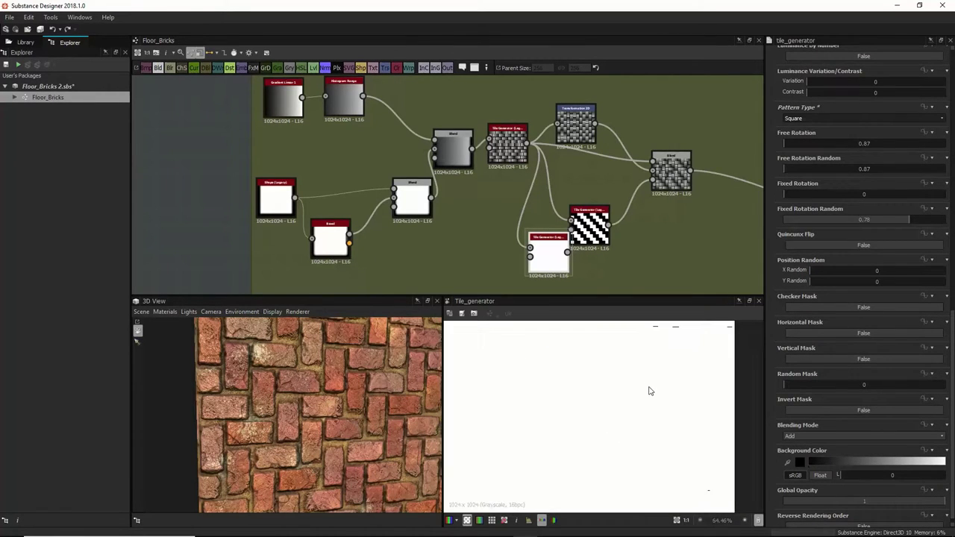
{"action": "scroll", "coordinate": [653, 366], "scroll_direction": "down", "scroll_amount": 2}
{"action": "scroll", "coordinate": [893, 390], "scroll_direction": "down", "scroll_amount": 1}
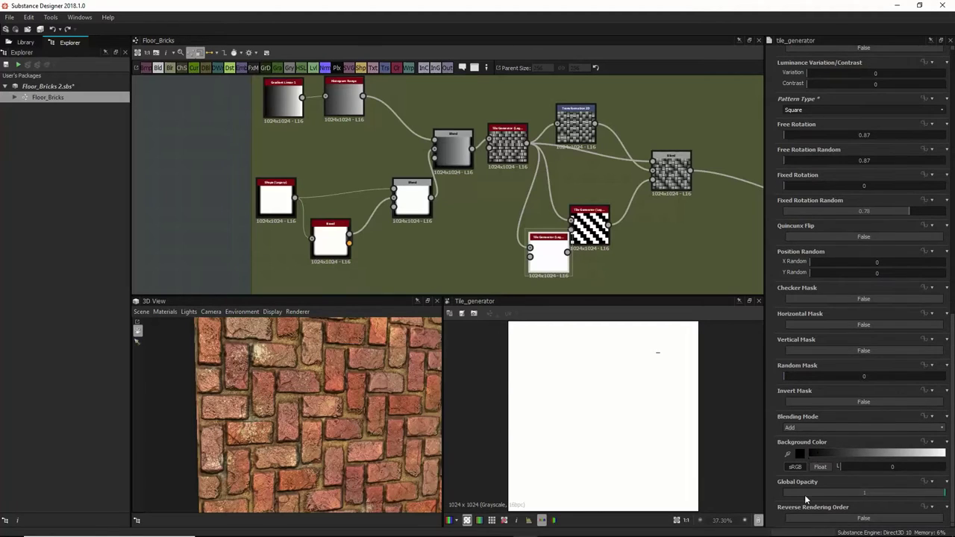
{"action": "left_click", "coordinate": [814, 348]}
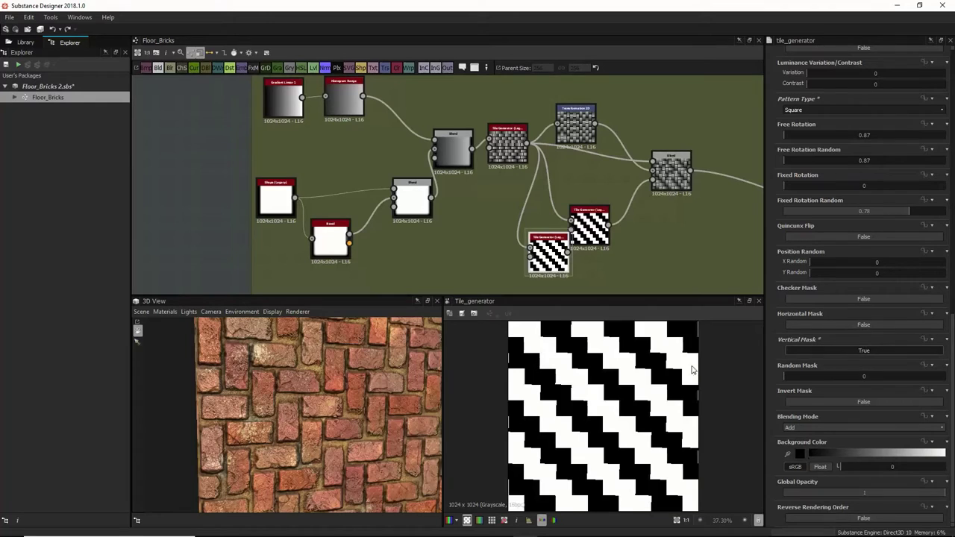
Step: Compare the rotation and mask settings of the duplicated Tile Generator with those of the original mask Tile Generator
{"action": "left_click", "coordinate": [590, 237]}
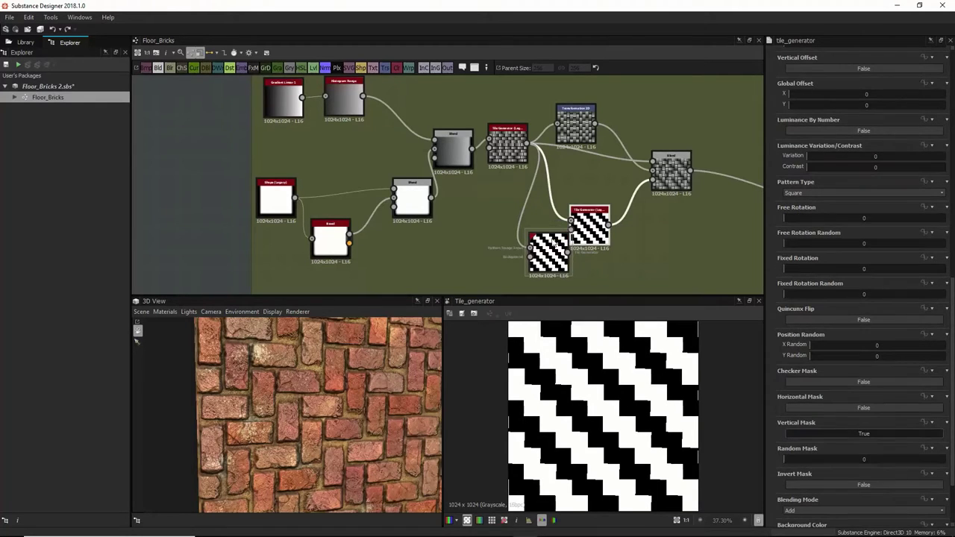
{"action": "left_click", "coordinate": [549, 246]}
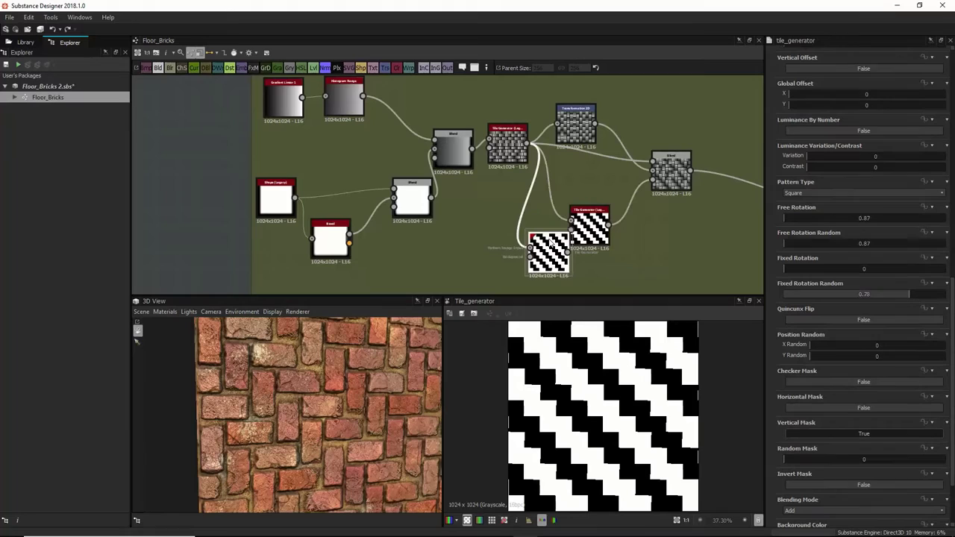
{"action": "left_click", "coordinate": [589, 234]}
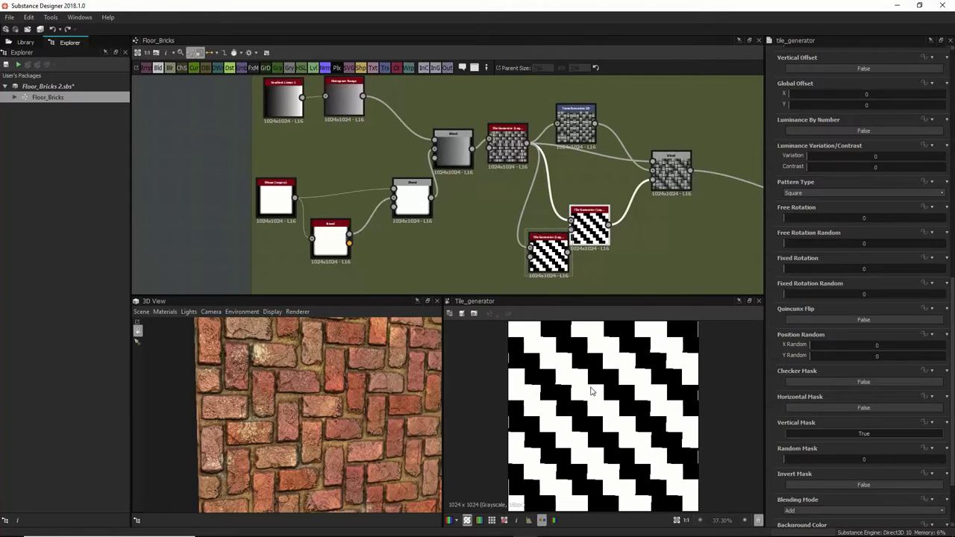
Step: Preview the vertical bricks from the Transformation 2D and the herringbone pattern from the final Blend node
{"action": "left_click", "coordinate": [578, 126]}
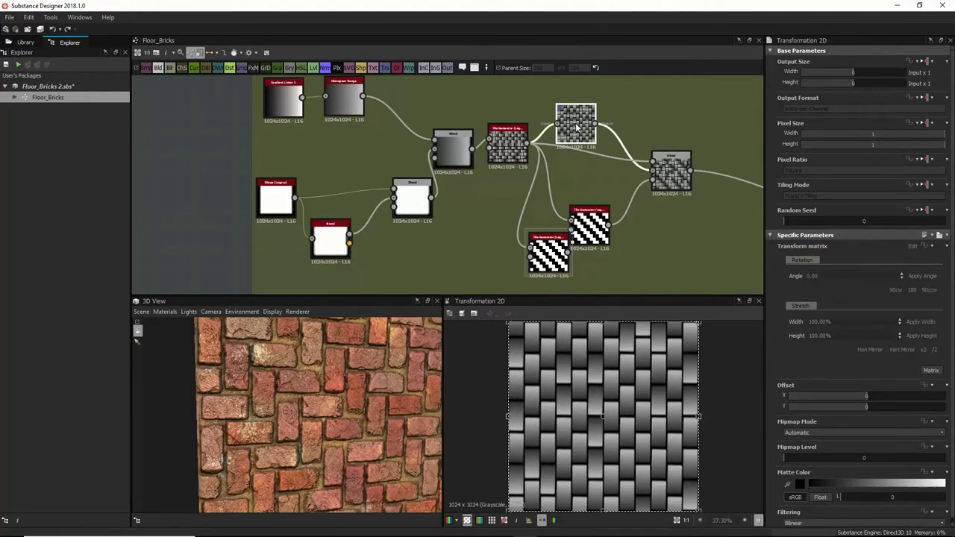
{"action": "left_click", "coordinate": [671, 172]}
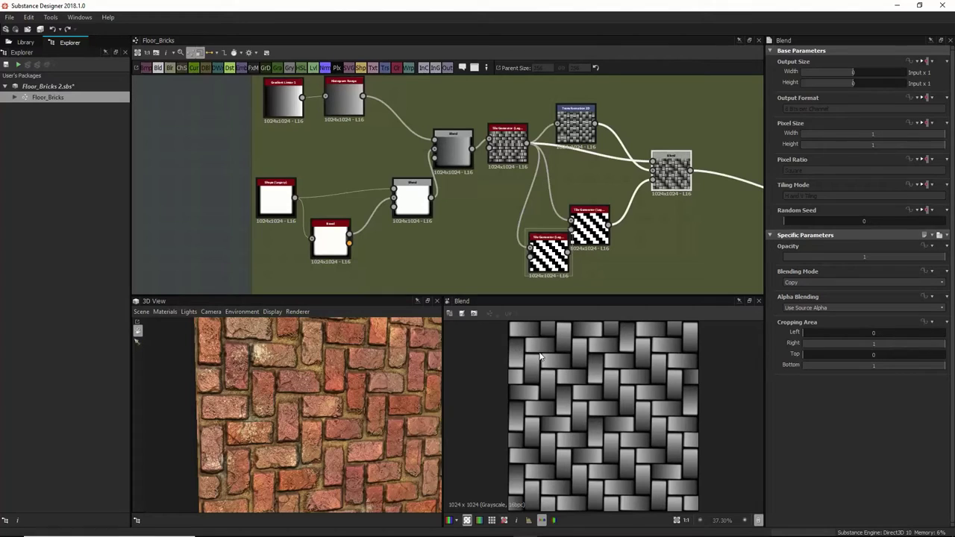
Step: Delete the duplicated Tile Generator used for the mask demonstration
{"action": "left_click", "coordinate": [548, 261]}
{"action": "key", "text": "Delete"}
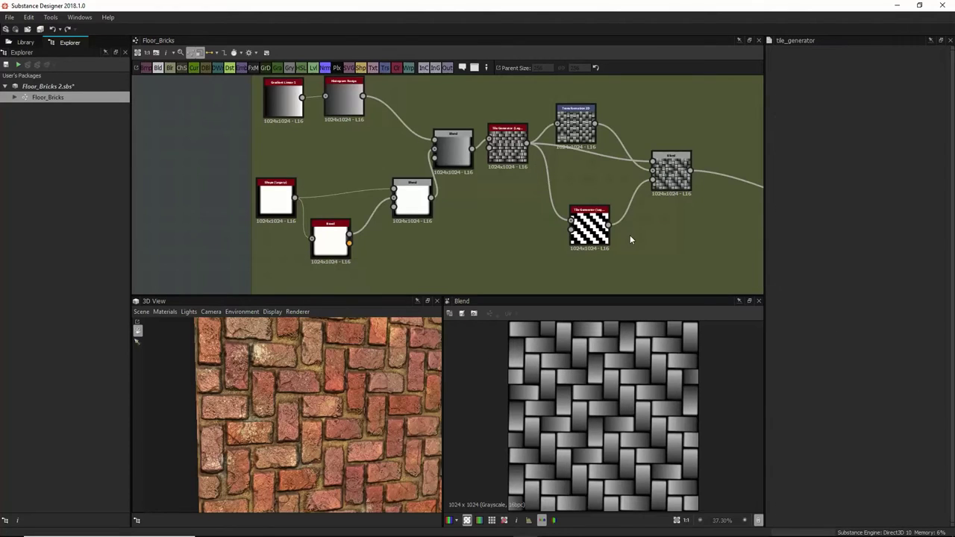
Step: Survey how the Bricks group feeds the rest of the graph, then examine the Blurs, Slopes and Surface Texture groups
{"action": "scroll", "coordinate": [619, 238], "scroll_direction": "down", "scroll_amount": 2}
{"action": "middle_click_drag", "start_coordinate": [609, 239], "coordinate": [478, 166]}
{"action": "scroll", "coordinate": [556, 216], "scroll_direction": "down", "scroll_amount": 3}
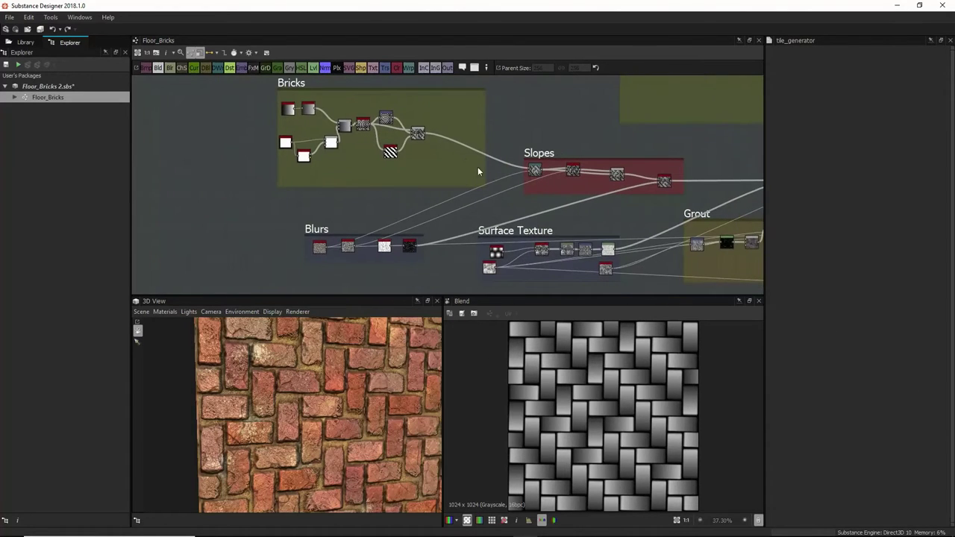
{"action": "scroll", "coordinate": [515, 191], "scroll_direction": "down", "scroll_amount": 2}
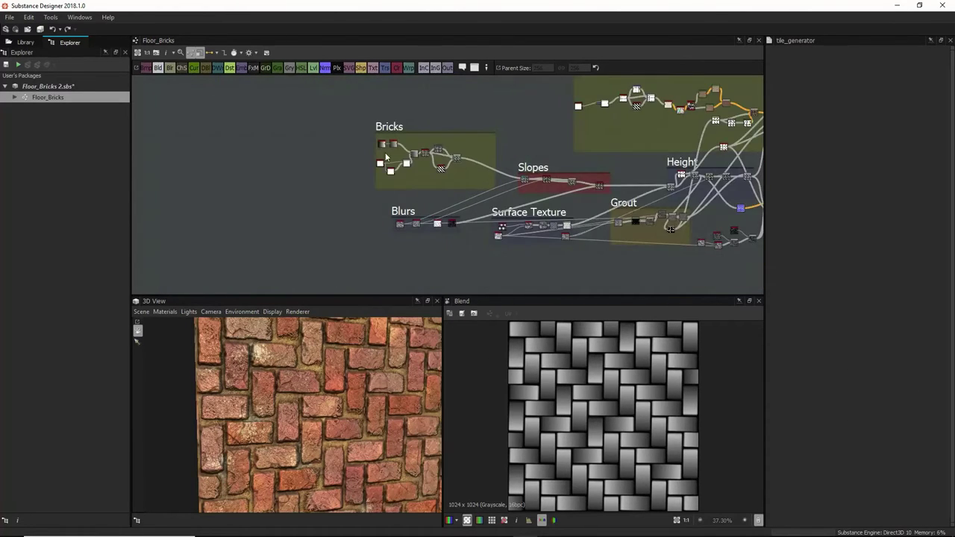
{"action": "middle_click_drag", "start_coordinate": [490, 171], "coordinate": [440, 199]}
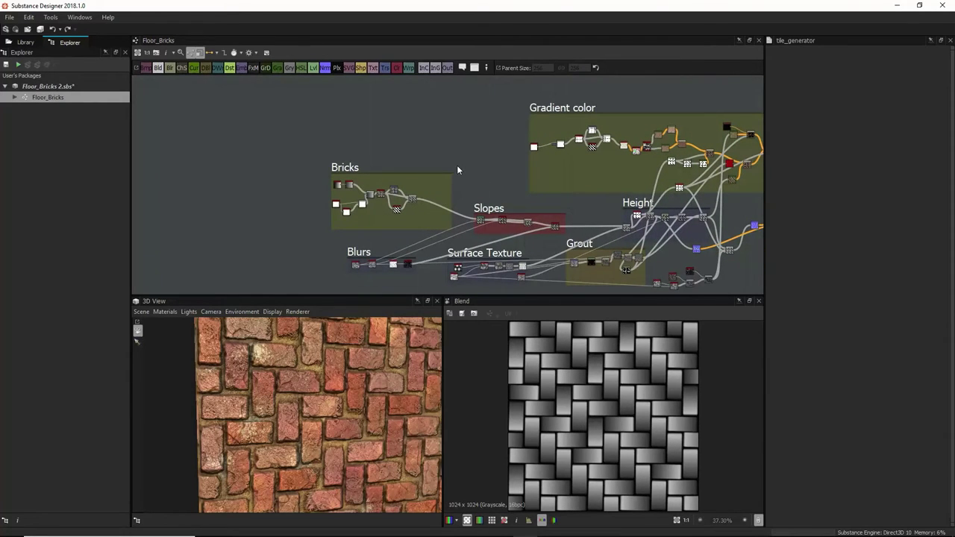
{"action": "middle_click_drag", "start_coordinate": [510, 260], "coordinate": [525, 217]}
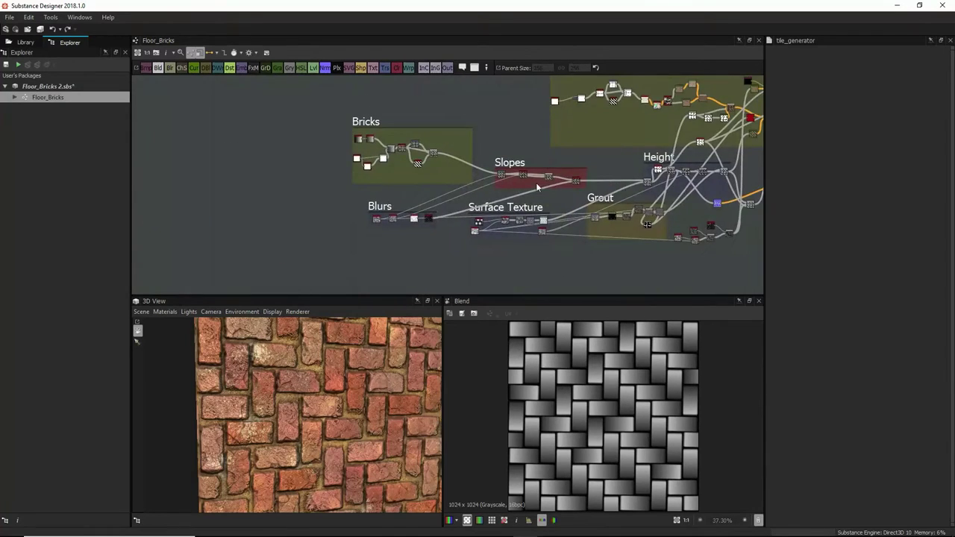
{"action": "scroll", "coordinate": [518, 212], "scroll_direction": "up", "scroll_amount": 2}
{"action": "scroll", "coordinate": [437, 212], "scroll_direction": "up", "scroll_amount": 1}
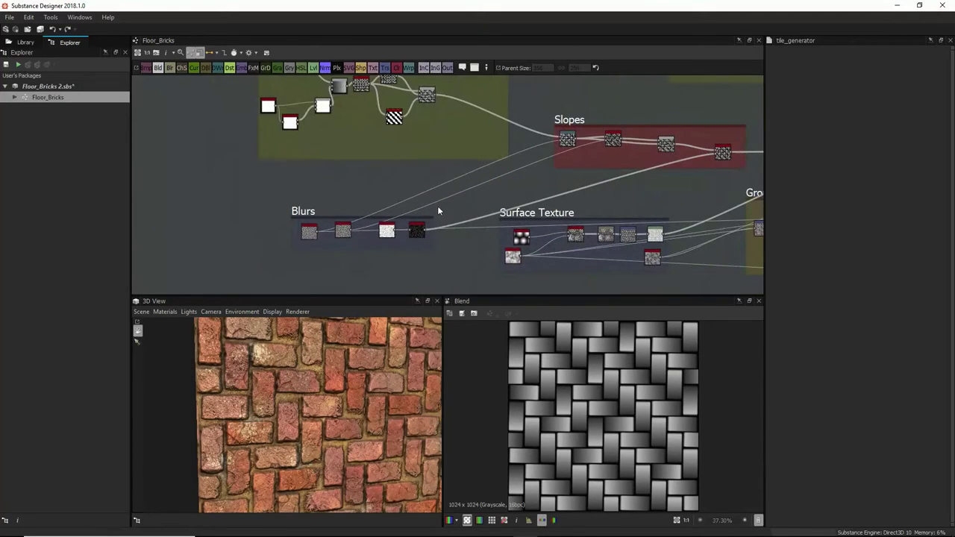
Step: Preview the two Perlin Noise nodes, the Cells 1 node and the Invert Grayscale node in the Blurs group
{"action": "left_click", "coordinate": [305, 234]}
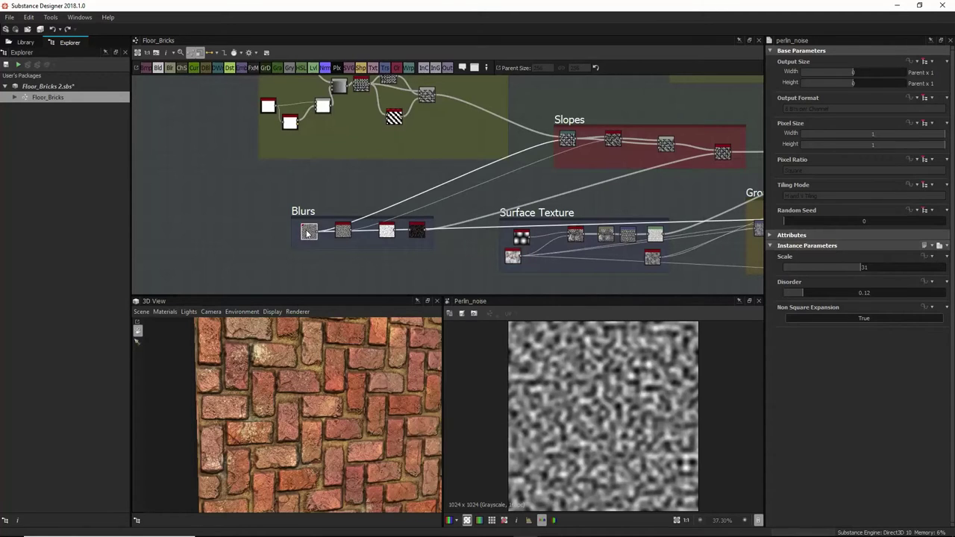
{"action": "left_click", "coordinate": [343, 232]}
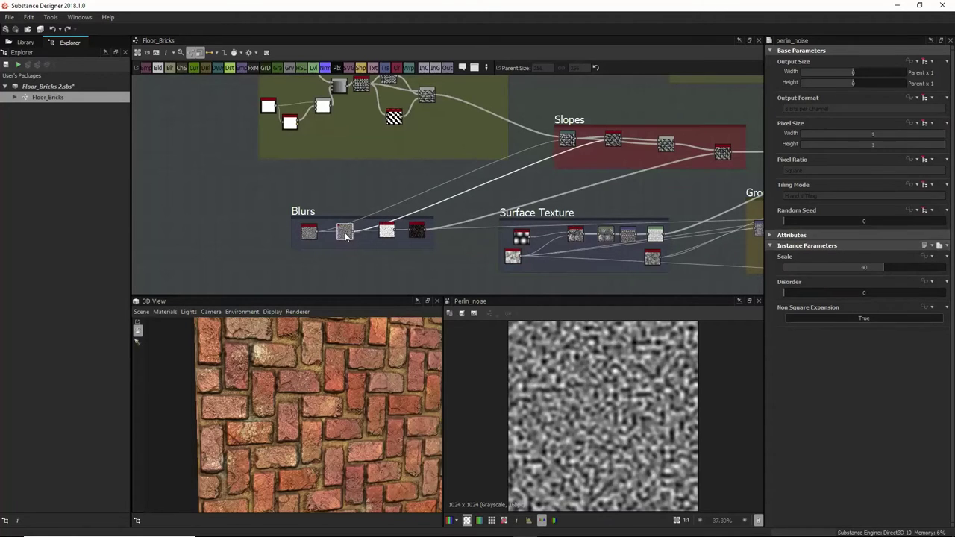
{"action": "left_click_drag", "start_coordinate": [388, 232], "coordinate": [386, 237]}
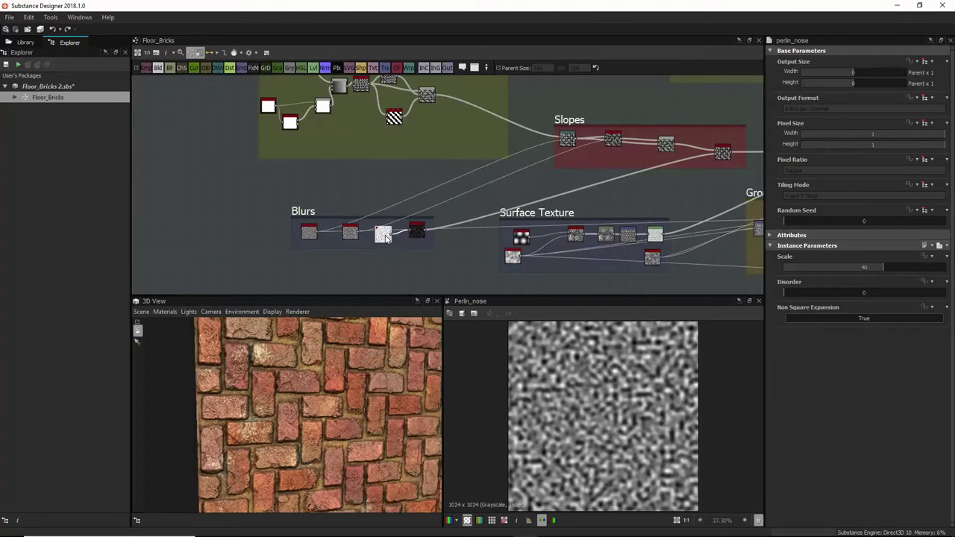
{"action": "double_click", "coordinate": [417, 235]}
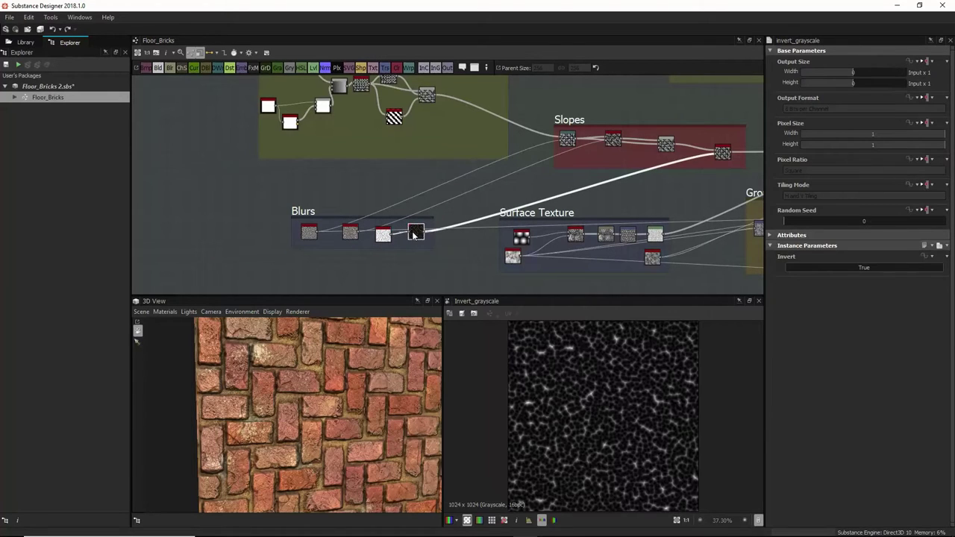
{"action": "double_click", "coordinate": [385, 236]}
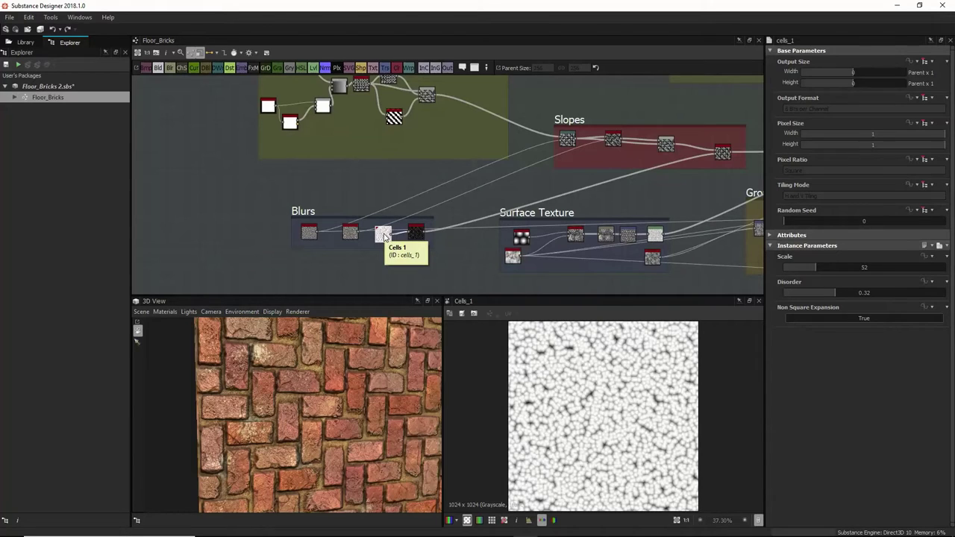
{"action": "double_click", "coordinate": [350, 233]}
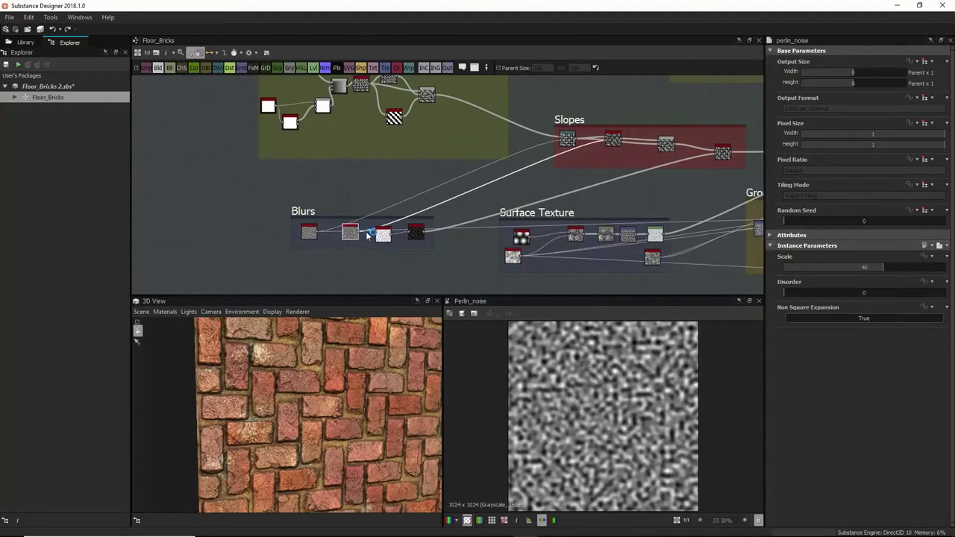
{"action": "double_click", "coordinate": [309, 232]}
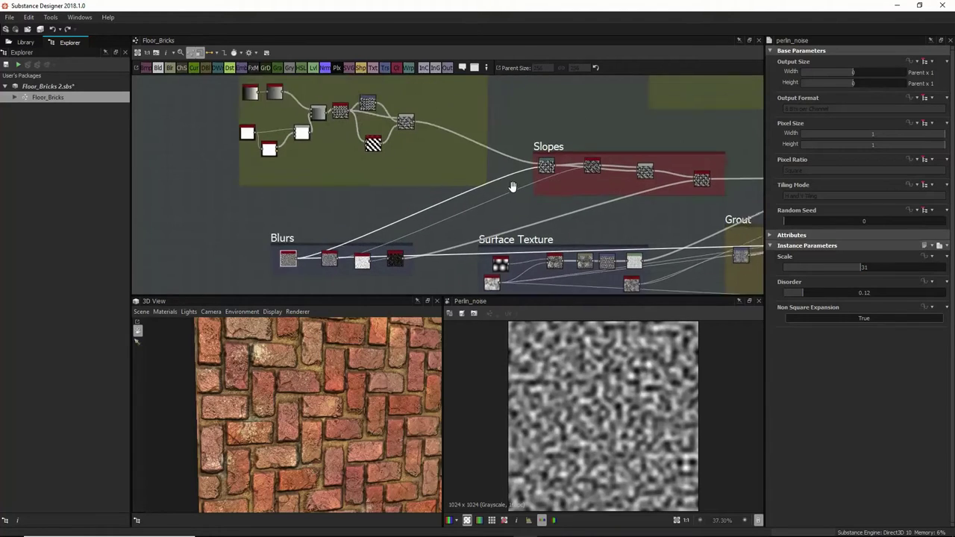
Step: Preview the Warp node in the Slopes group and check the Bricks Blend node that feeds it
{"action": "scroll", "coordinate": [508, 180], "scroll_direction": "up", "scroll_amount": 3}
{"action": "middle_click_drag", "start_coordinate": [590, 200], "coordinate": [511, 227]}
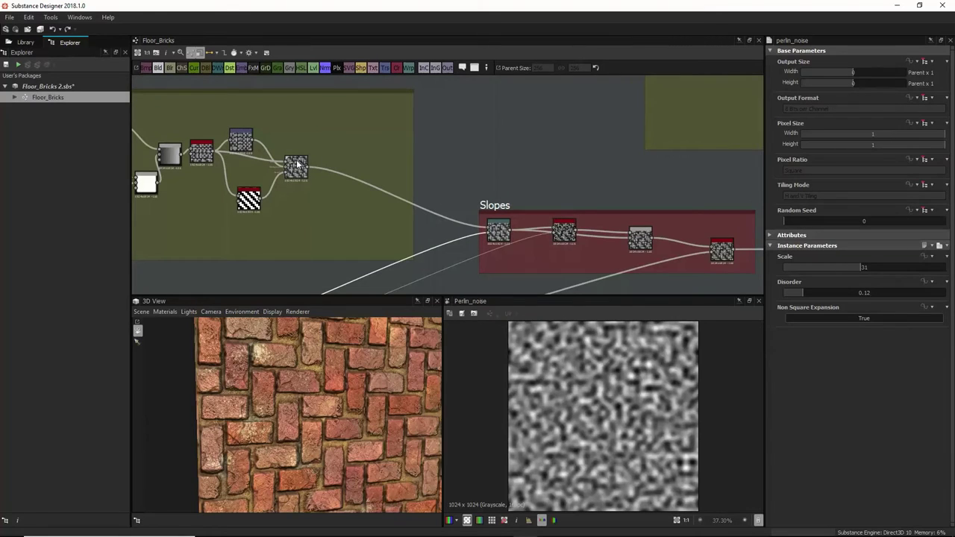
{"action": "left_click", "coordinate": [499, 231]}
{"action": "scroll", "coordinate": [540, 253], "scroll_direction": "down", "scroll_amount": 2}
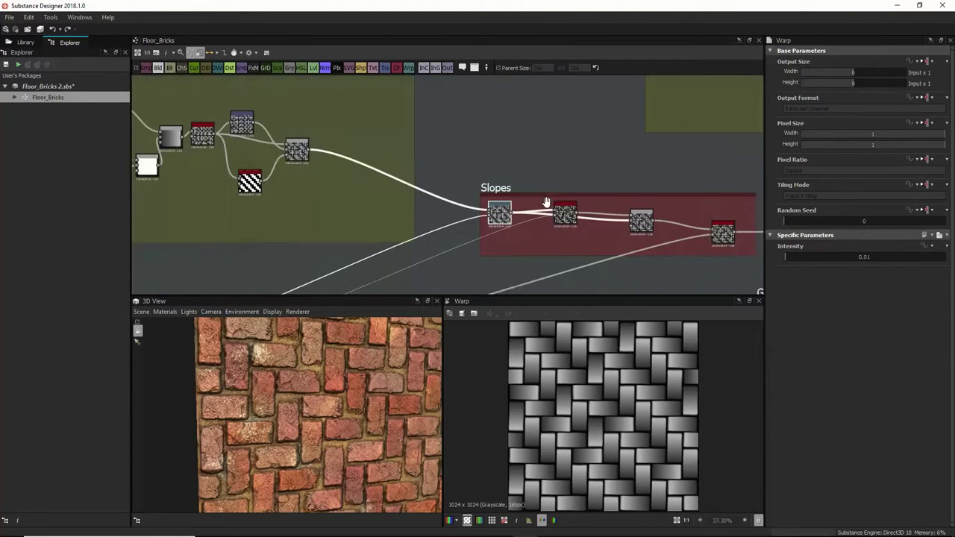
{"action": "scroll", "coordinate": [495, 227], "scroll_direction": "up", "scroll_amount": 2}
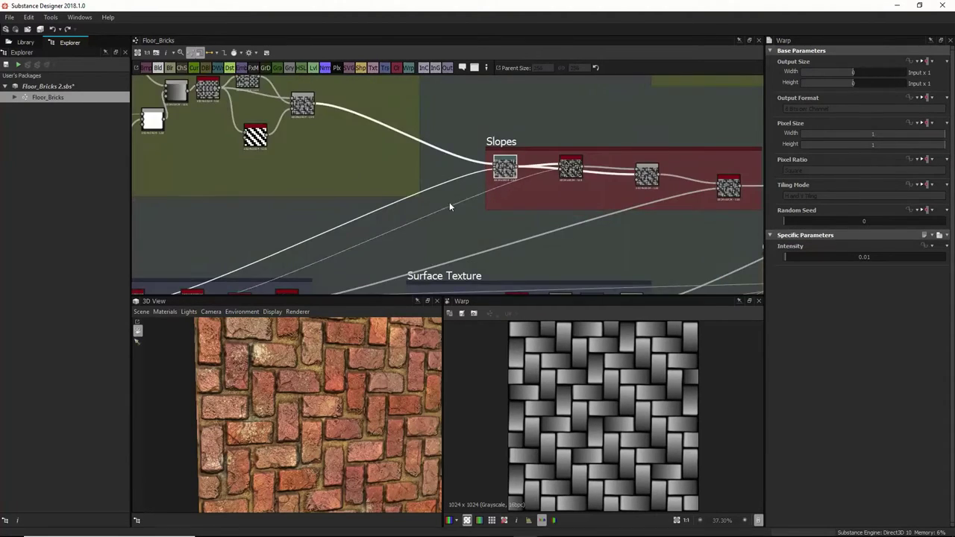
{"action": "left_click", "coordinate": [303, 104]}
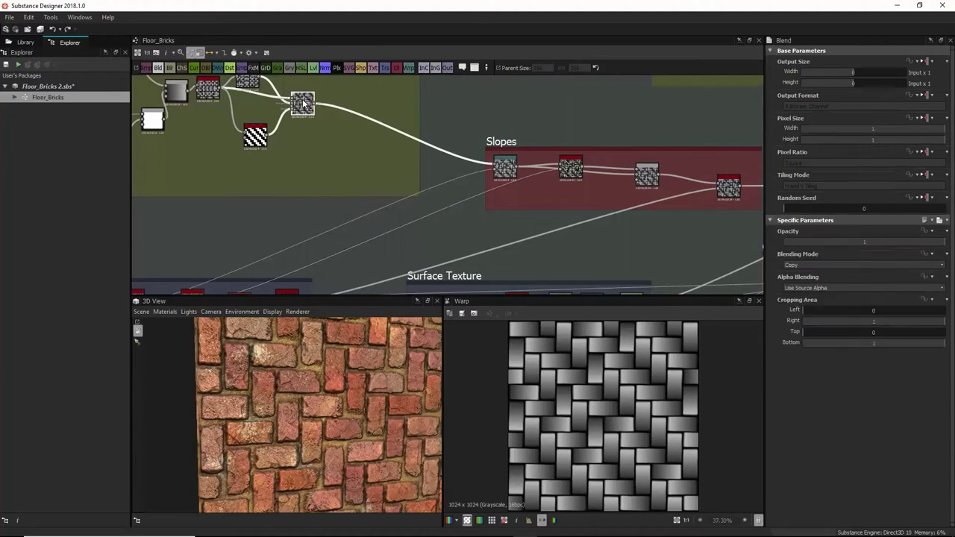
{"action": "left_click", "coordinate": [505, 167]}
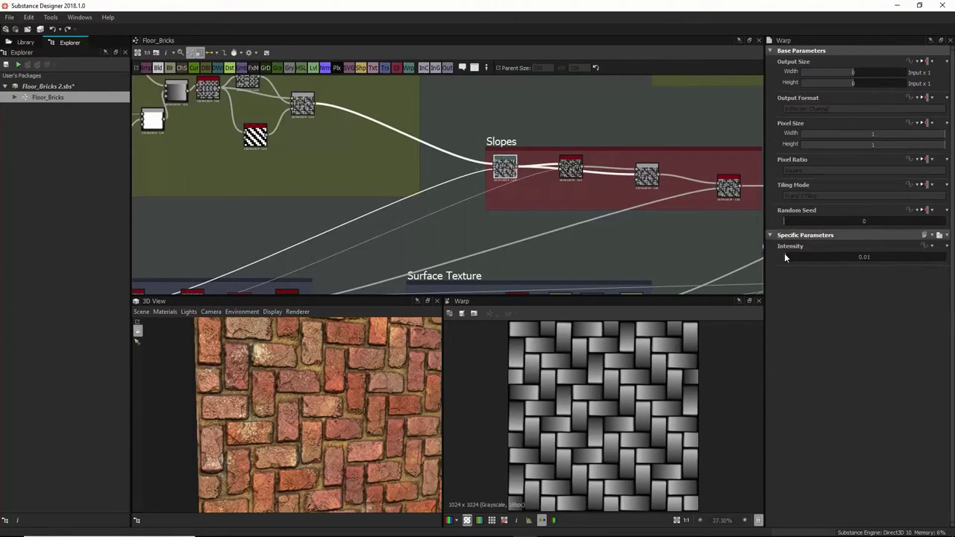
Step: Try Warp intensities of 0.15, 0.06 and 0.04, settle on 0.03, and inspect the brick edges in the 2D preview
{"action": "left_click_drag", "start_coordinate": [786, 259], "coordinate": [807, 260]}
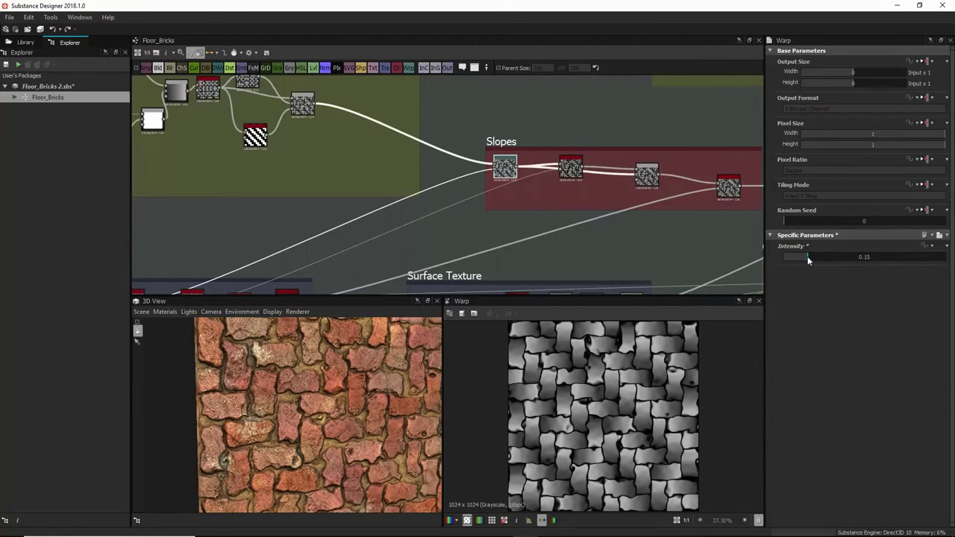
{"action": "left_click_drag", "start_coordinate": [809, 260], "coordinate": [793, 260]}
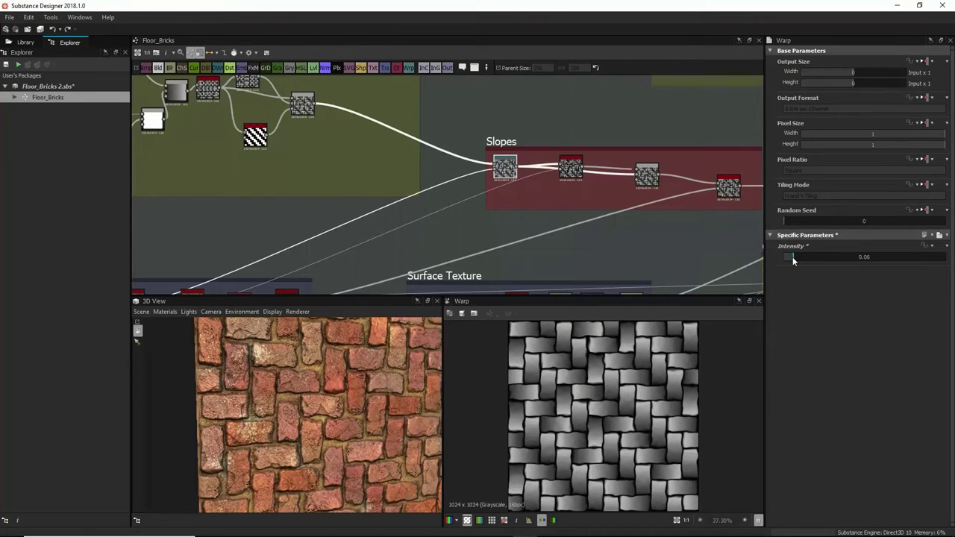
{"action": "left_click_drag", "start_coordinate": [793, 260], "coordinate": [791, 260]}
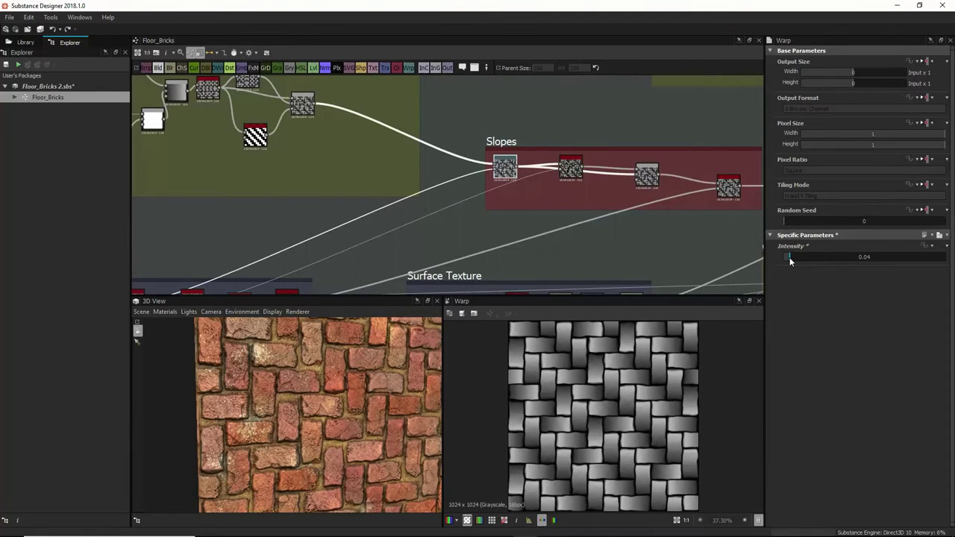
{"action": "left_click_drag", "start_coordinate": [790, 260], "coordinate": [790, 260]}
{"action": "scroll", "coordinate": [589, 364], "scroll_direction": "up", "scroll_amount": 2}
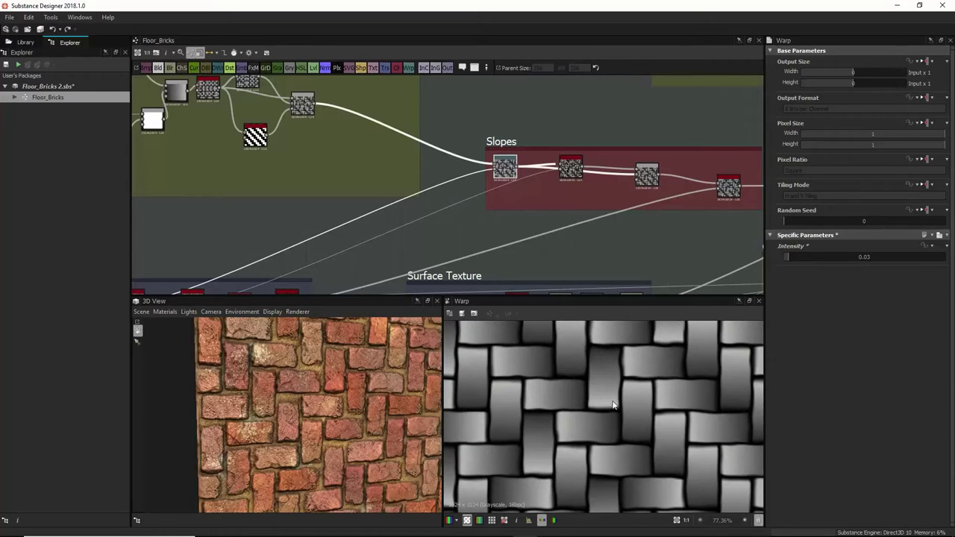
{"action": "scroll", "coordinate": [409, 413], "scroll_direction": "down", "scroll_amount": 3}
Step: Push the Warp intensity to 0.98 to demonstrate extreme distortion on the cube, and undo that change
{"action": "left_click_drag", "start_coordinate": [409, 413], "coordinate": [317, 429]}
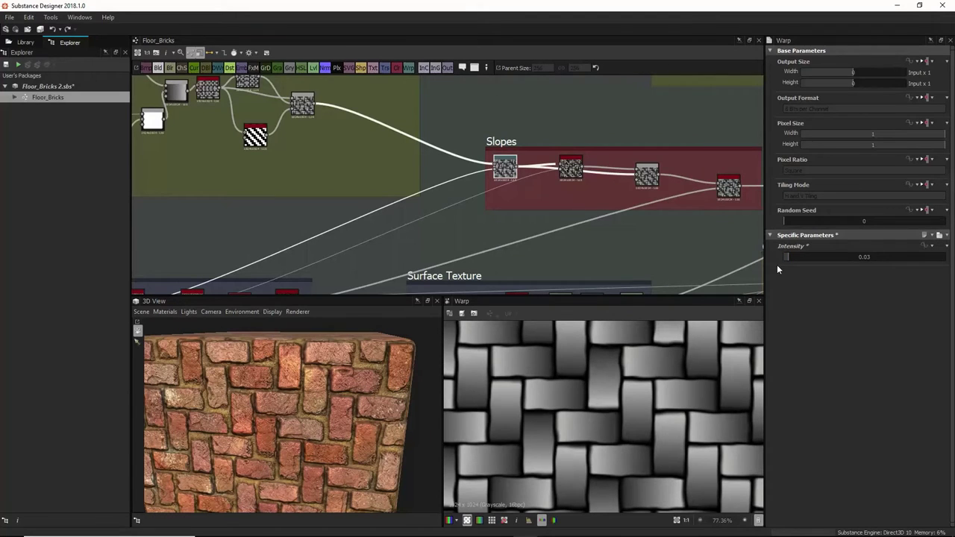
{"action": "left_click_drag", "start_coordinate": [798, 257], "coordinate": [942, 257]}
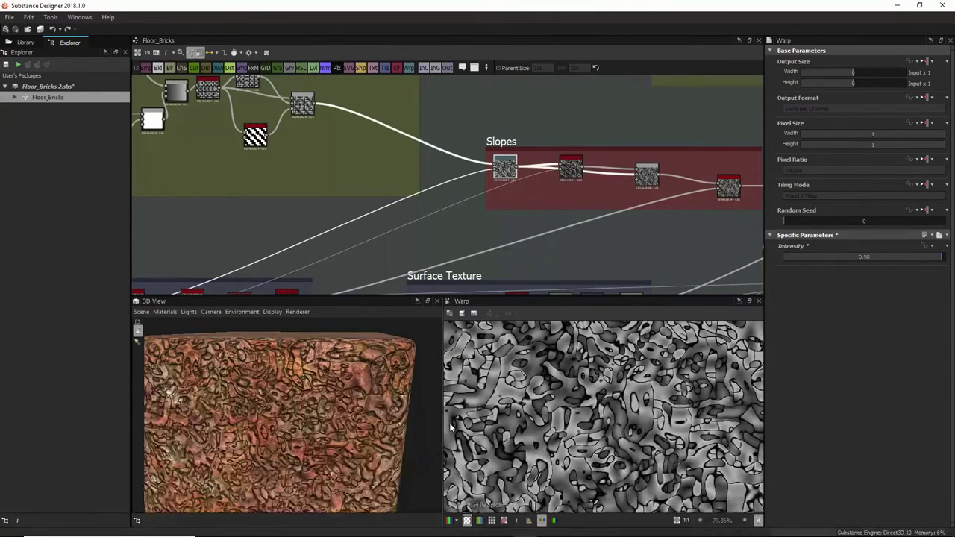
{"action": "key", "text": "ctrl+z"}
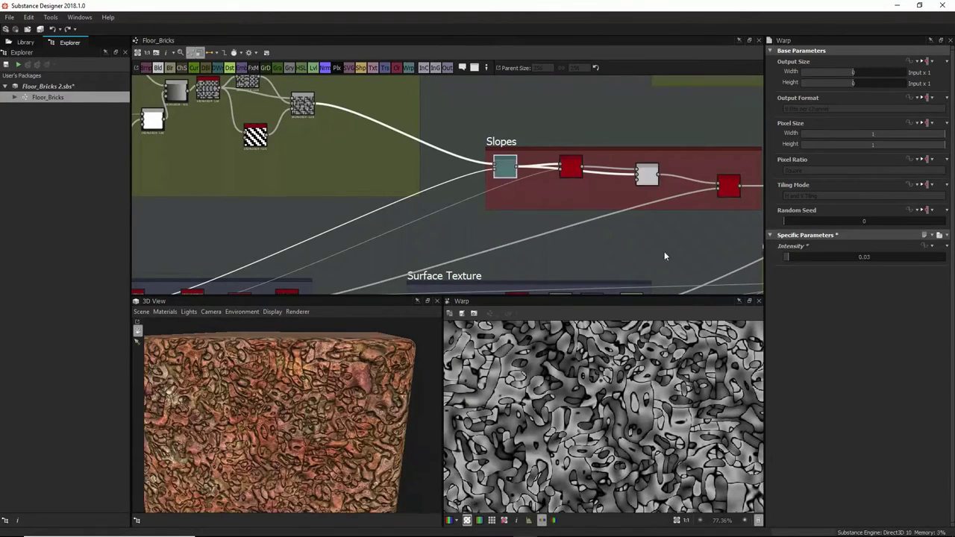
Step: Preview the first Slope Blur Grayscale node in Slopes, trace its Perlin Noise input from Blurs, and inspect the chipped shapes closely
{"action": "double_click", "coordinate": [570, 164]}
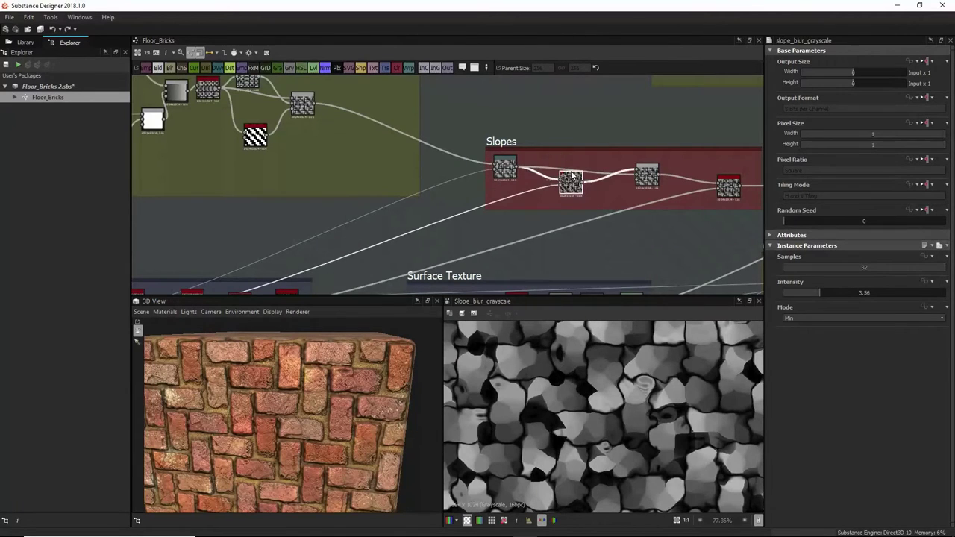
{"action": "middle_click_drag", "start_coordinate": [485, 265], "coordinate": [569, 151]}
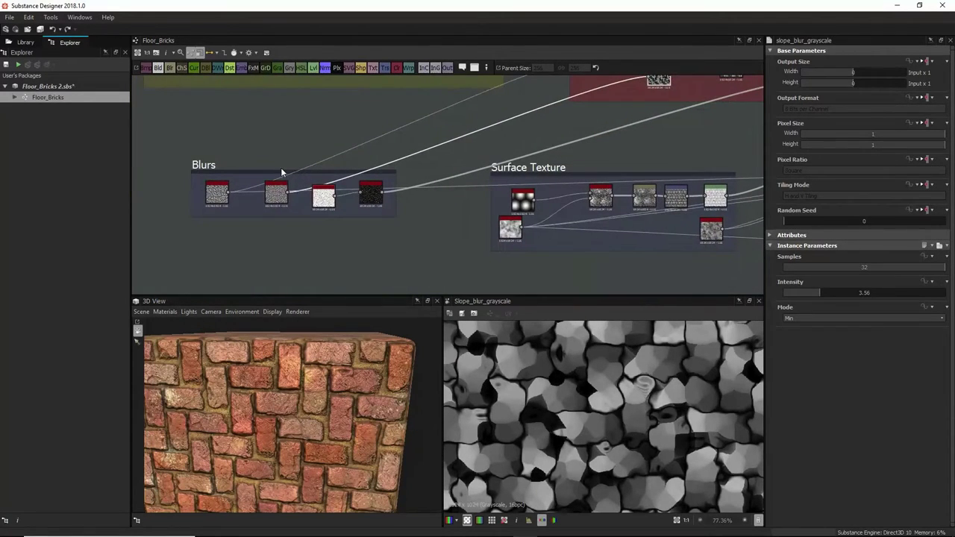
{"action": "middle_click_drag", "start_coordinate": [473, 147], "coordinate": [395, 244]}
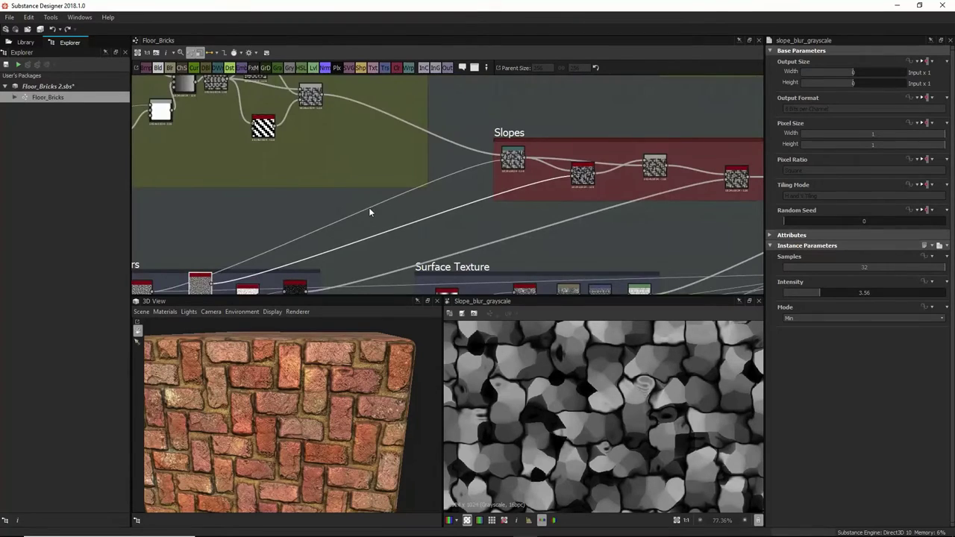
{"action": "scroll", "coordinate": [368, 209], "scroll_direction": "down", "scroll_amount": 3}
{"action": "scroll", "coordinate": [516, 197], "scroll_direction": "down", "scroll_amount": 2}
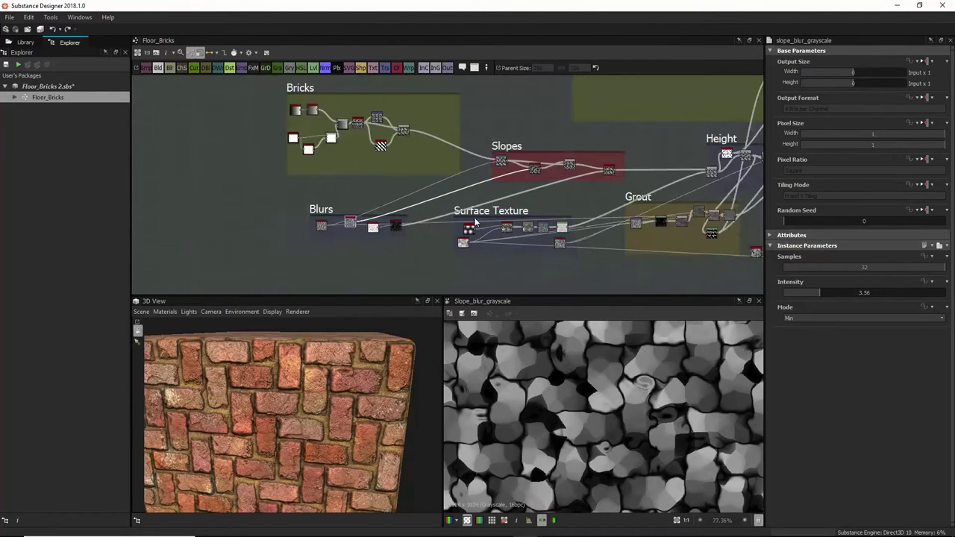
{"action": "mouse_move", "coordinate": [534, 170]}
{"action": "left_mouse_down"}
{"action": "mouse_move", "coordinate": [536, 155]}
{"action": "mouse_move", "coordinate": [540, 166]}
{"action": "left_mouse_up"}
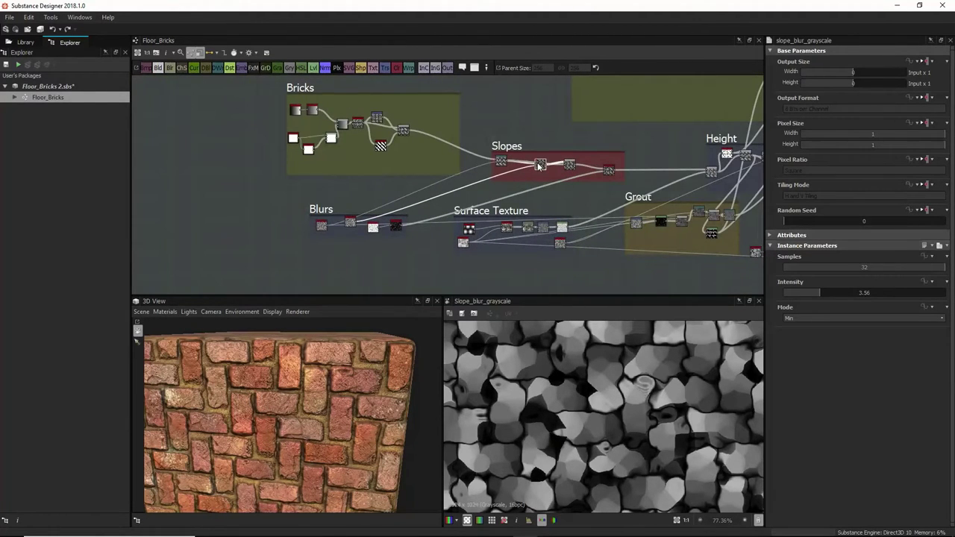
{"action": "scroll", "coordinate": [625, 401], "scroll_direction": "up", "scroll_amount": 3}
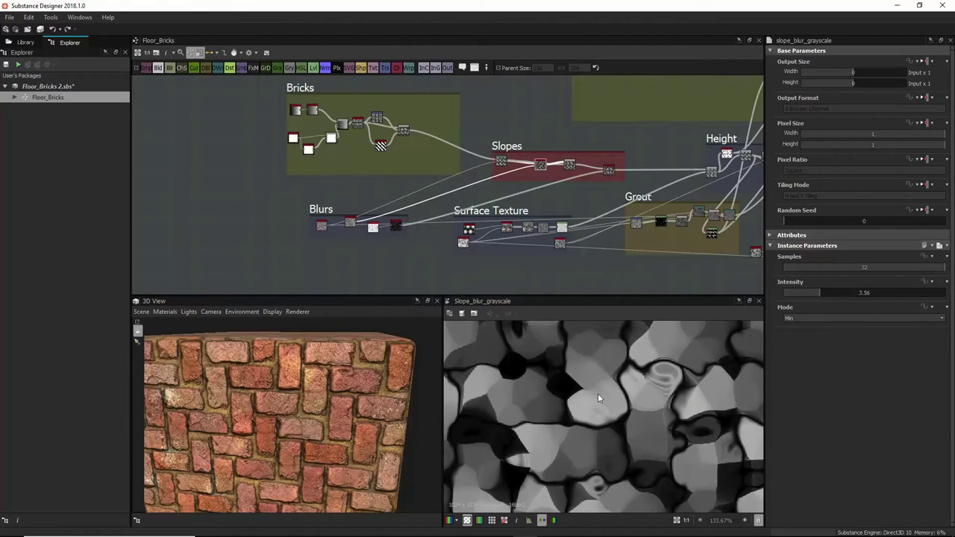
{"action": "scroll", "coordinate": [627, 415], "scroll_direction": "down", "scroll_amount": 5}
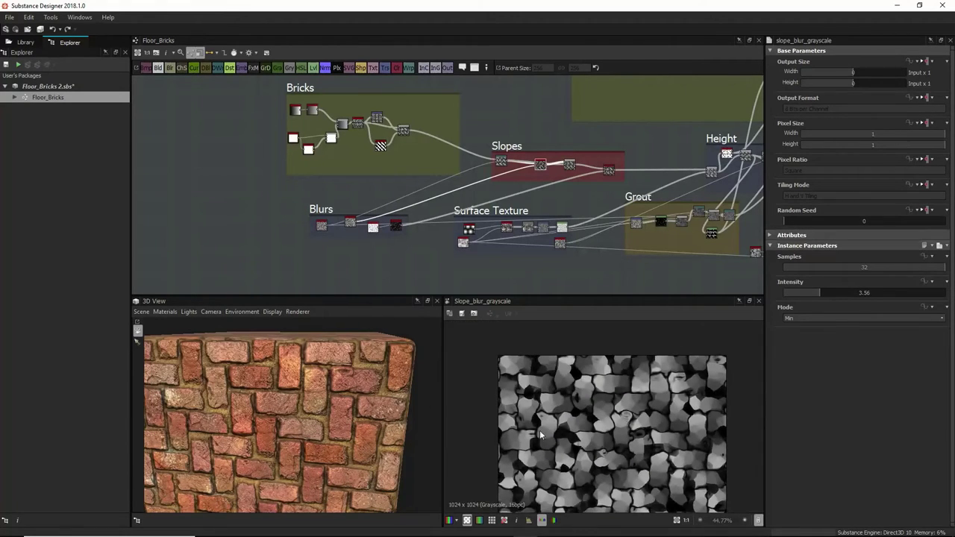
Step: Examine how the Slopes Blend node mixes the Warp and Slope Blur results, comparing its preview with the bricks in 3D
{"action": "middle_click_drag", "start_coordinate": [591, 105], "coordinate": [584, 147]}
{"action": "scroll", "coordinate": [547, 189], "scroll_direction": "up", "scroll_amount": 3}
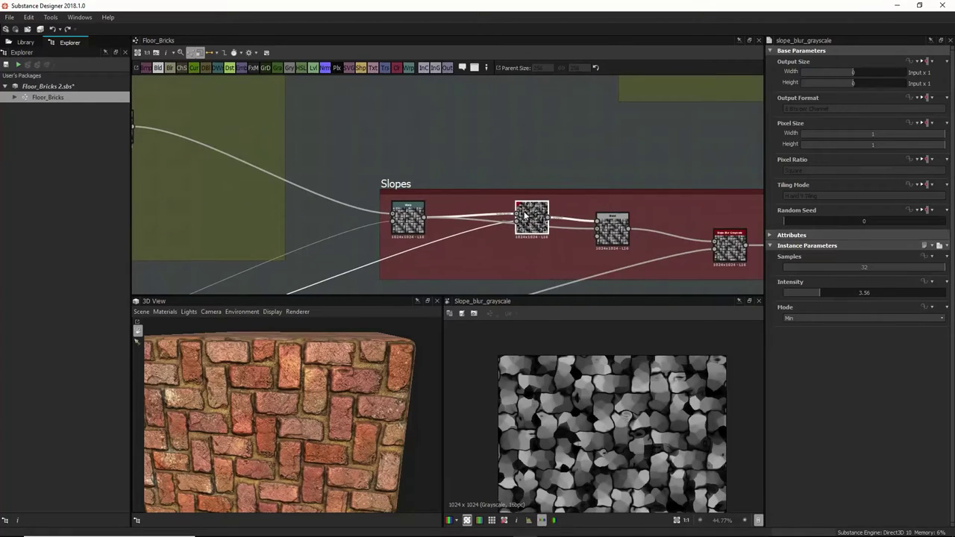
{"action": "left_click", "coordinate": [609, 217]}
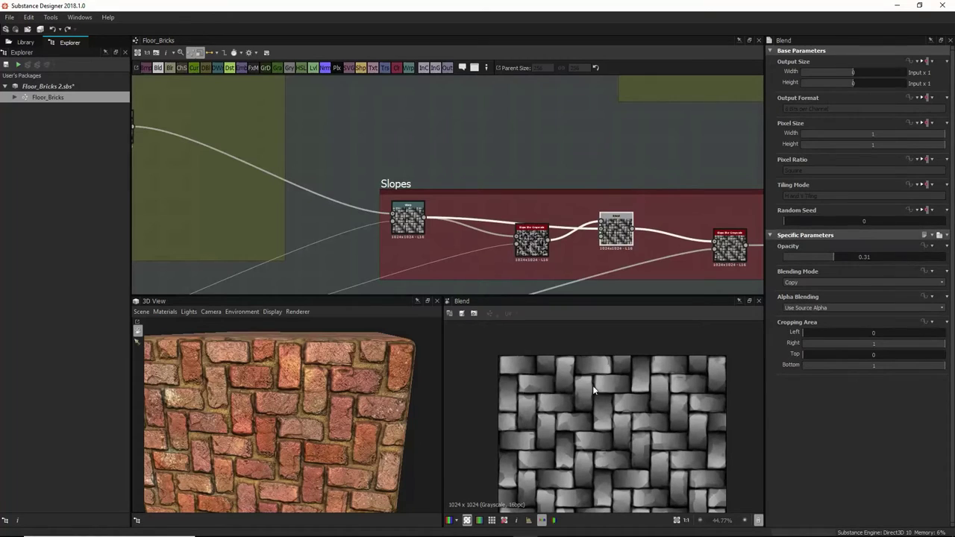
{"action": "scroll", "coordinate": [479, 246], "scroll_direction": "up", "scroll_amount": 2}
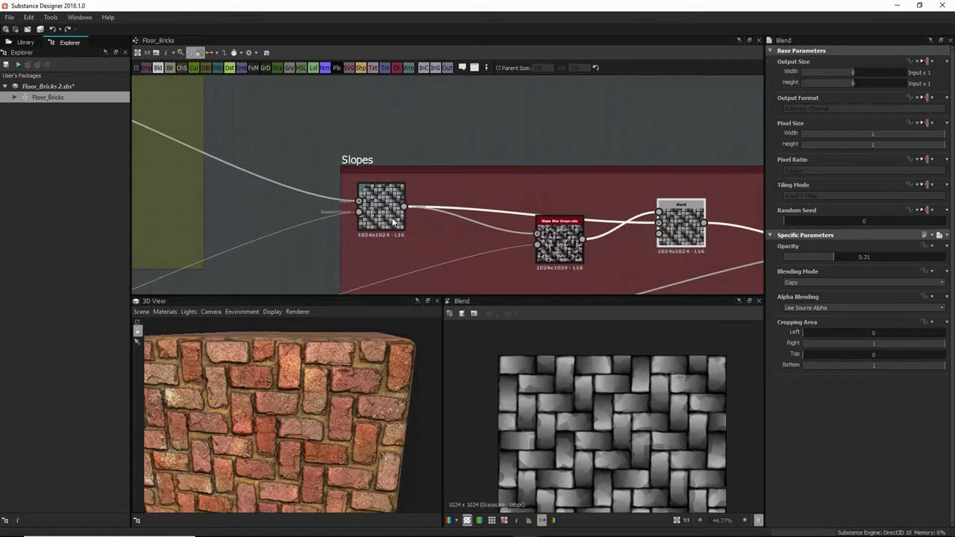
{"action": "left_click", "coordinate": [687, 233]}
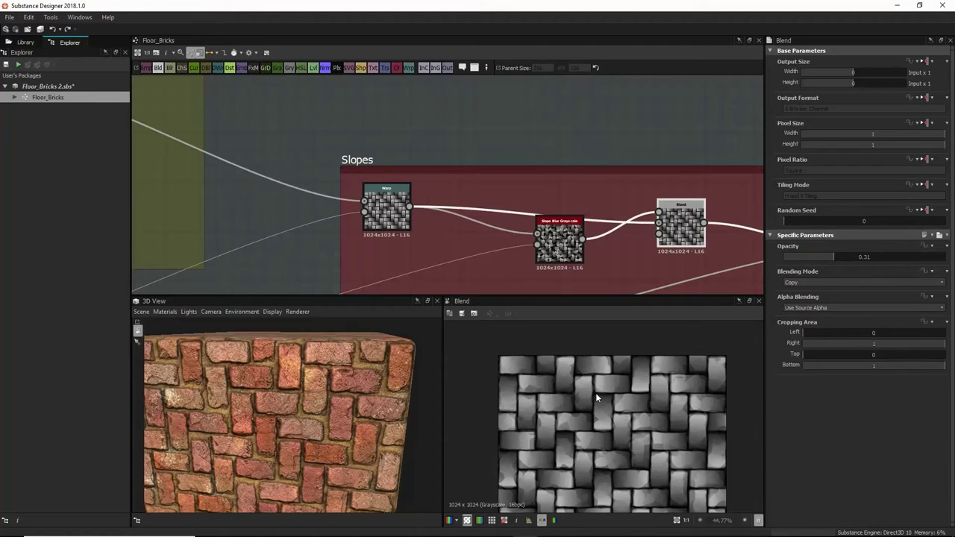
{"action": "scroll", "coordinate": [596, 392], "scroll_direction": "up", "scroll_amount": 2}
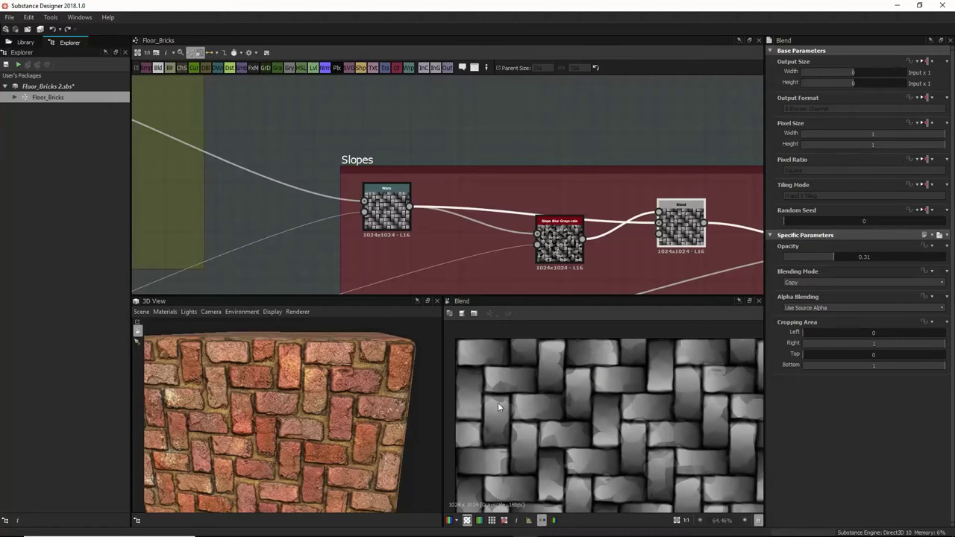
{"action": "scroll", "coordinate": [338, 393], "scroll_direction": "up", "scroll_amount": 5}
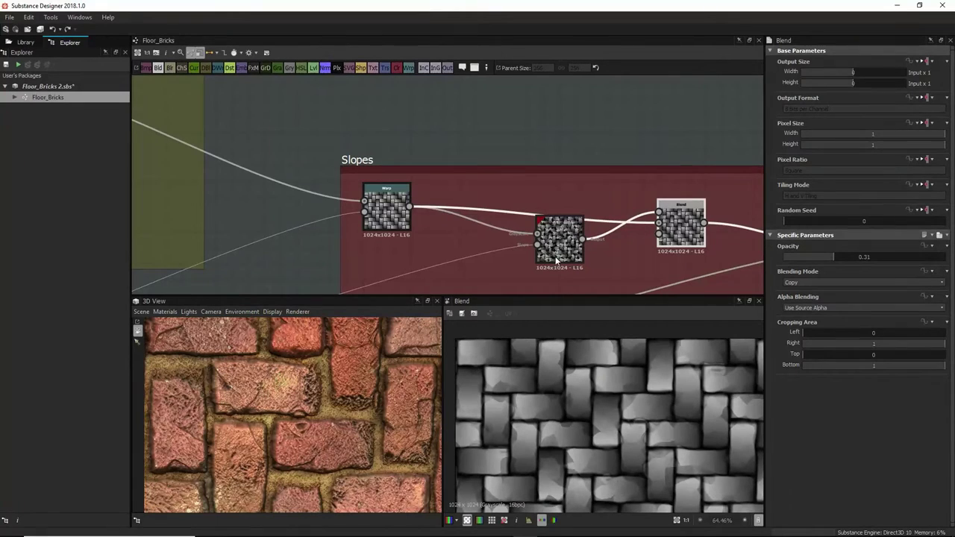
Step: Preview the last Slope Blur Grayscale node in Slopes and trace its input back to the Cells 1 node in Blurs
{"action": "scroll", "coordinate": [638, 237], "scroll_direction": "down", "scroll_amount": 2}
{"action": "middle_click_drag", "start_coordinate": [638, 238], "coordinate": [467, 264]}
{"action": "left_click", "coordinate": [597, 222]}
{"action": "double_click", "coordinate": [598, 222]}
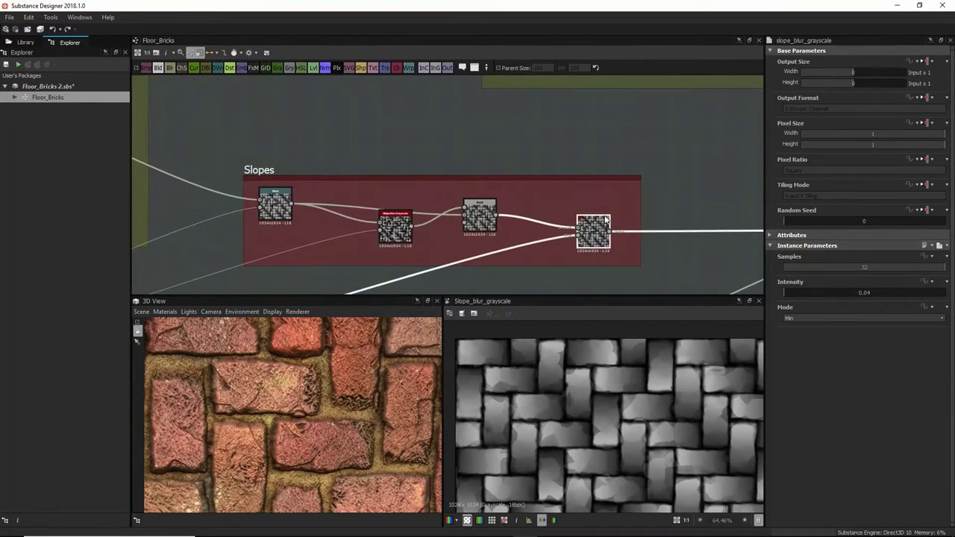
{"action": "scroll", "coordinate": [601, 231], "scroll_direction": "down", "scroll_amount": 2}
{"action": "middle_click_drag", "start_coordinate": [582, 243], "coordinate": [683, 141]}
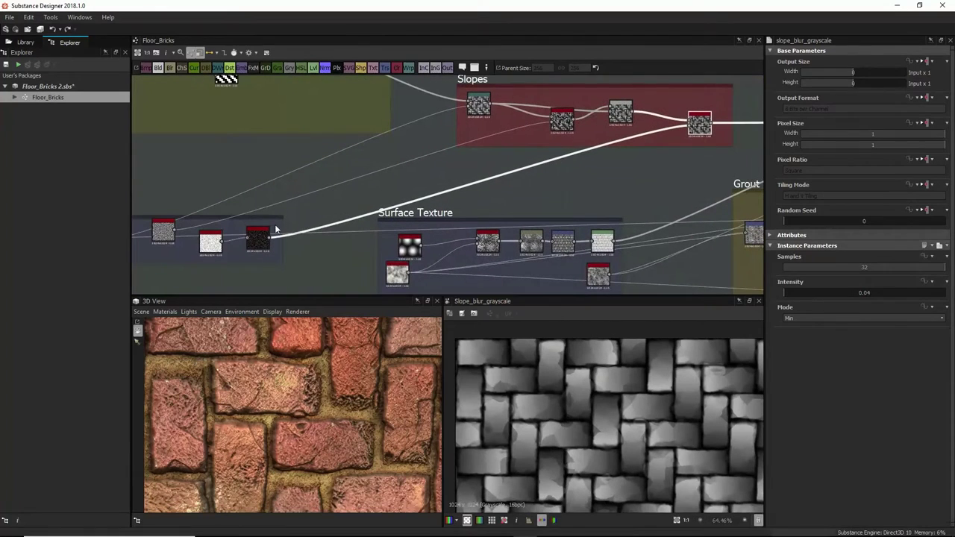
{"action": "double_click", "coordinate": [219, 248]}
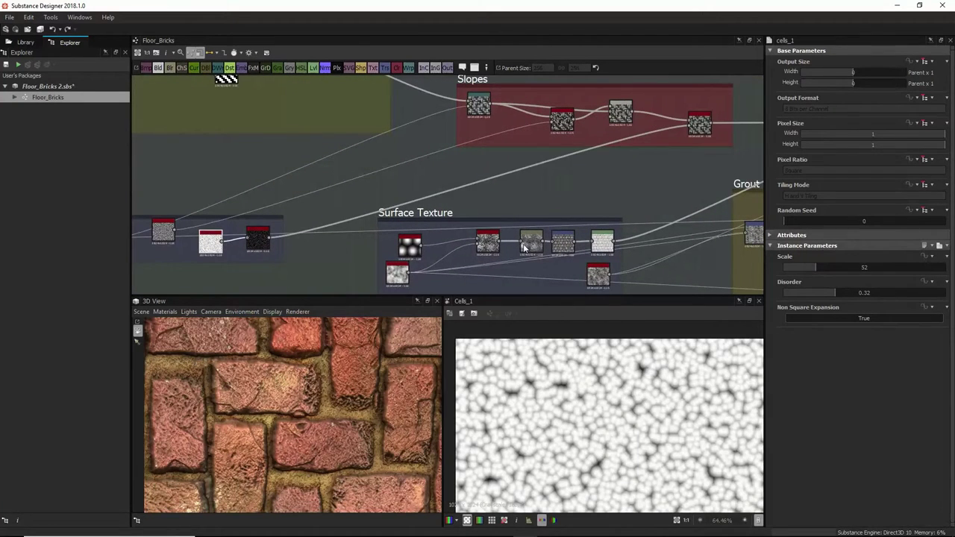
Step: Preview the Invert Grayscale node in Blurs and the last Slope Blur Grayscale node in Slopes, inspecting the brick edges closely
{"action": "left_click", "coordinate": [253, 243]}
{"action": "double_click", "coordinate": [255, 239]}
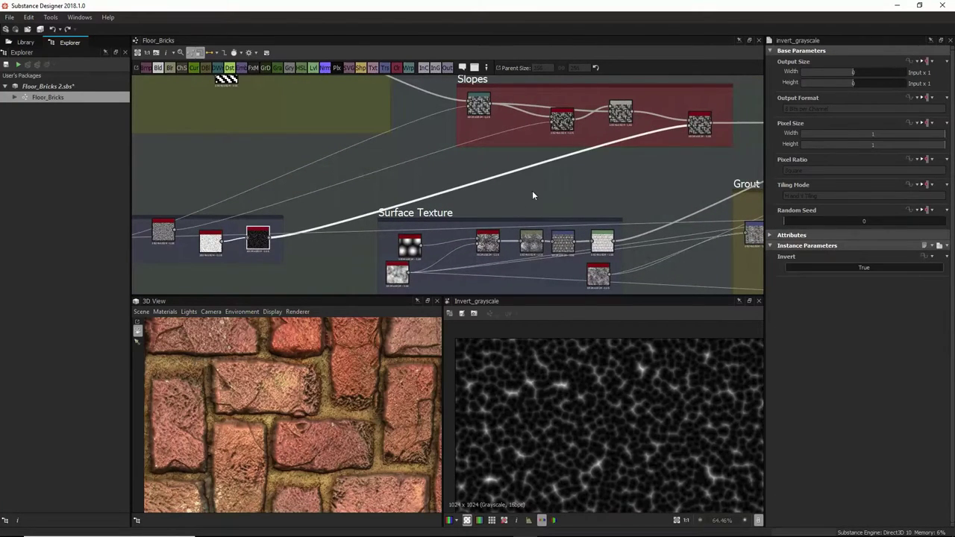
{"action": "middle_click_drag", "start_coordinate": [554, 195], "coordinate": [437, 274]}
{"action": "double_click", "coordinate": [583, 200]}
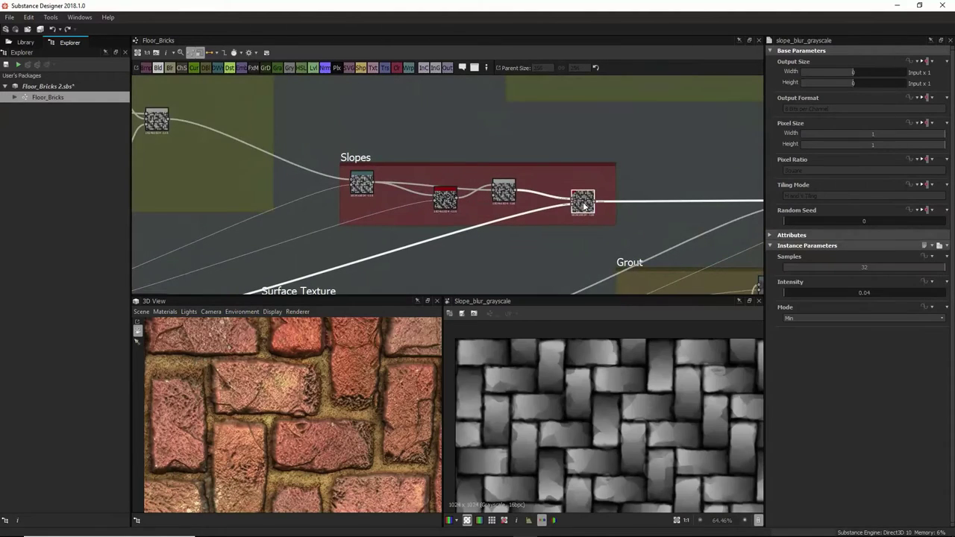
{"action": "scroll", "coordinate": [580, 199], "scroll_direction": "up", "scroll_amount": 2}
{"action": "scroll", "coordinate": [575, 403], "scroll_direction": "up", "scroll_amount": 3}
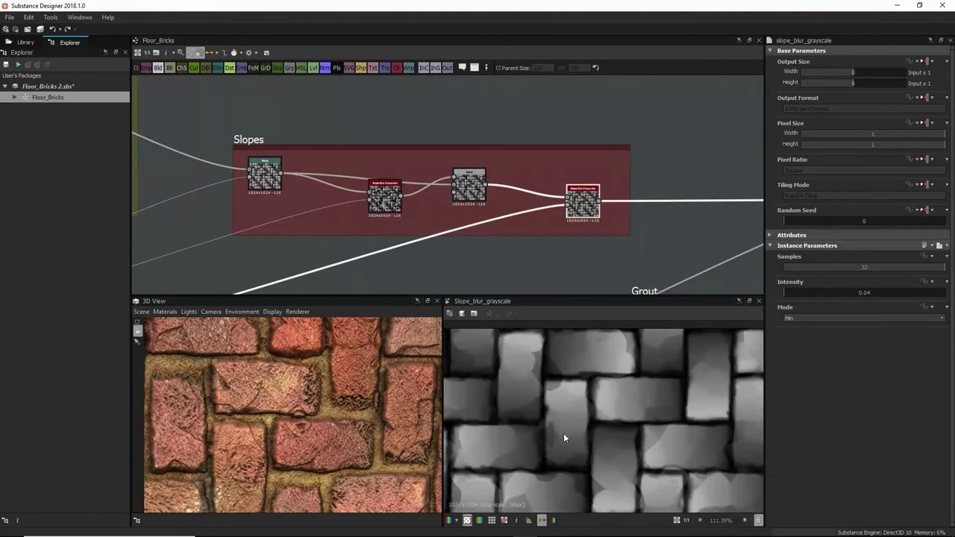
Step: Push the last Slope Blur Grayscale node's intensity to 1.04 to demonstrate heavy edge damage, and undo that change
{"action": "left_click", "coordinate": [469, 185]}
{"action": "left_click", "coordinate": [584, 195]}
{"action": "left_click_drag", "start_coordinate": [788, 294], "coordinate": [795, 295]}
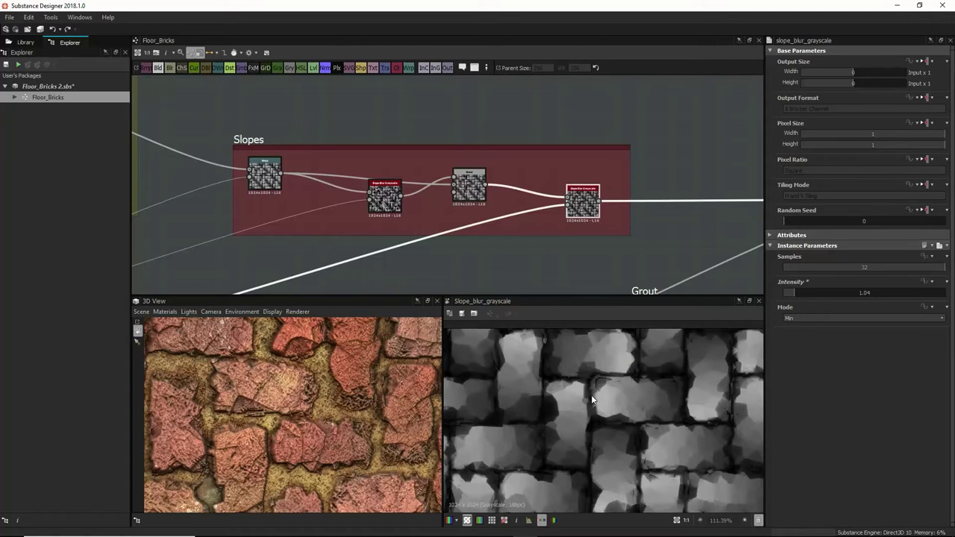
{"action": "key", "text": "ctrl+z"}
Step: Preview the Clouds 2 and Alveolus nodes in Surface Texture, and examine the Slope Blur Grayscale node that combines them
{"action": "scroll", "coordinate": [627, 221], "scroll_direction": "down", "scroll_amount": 2}
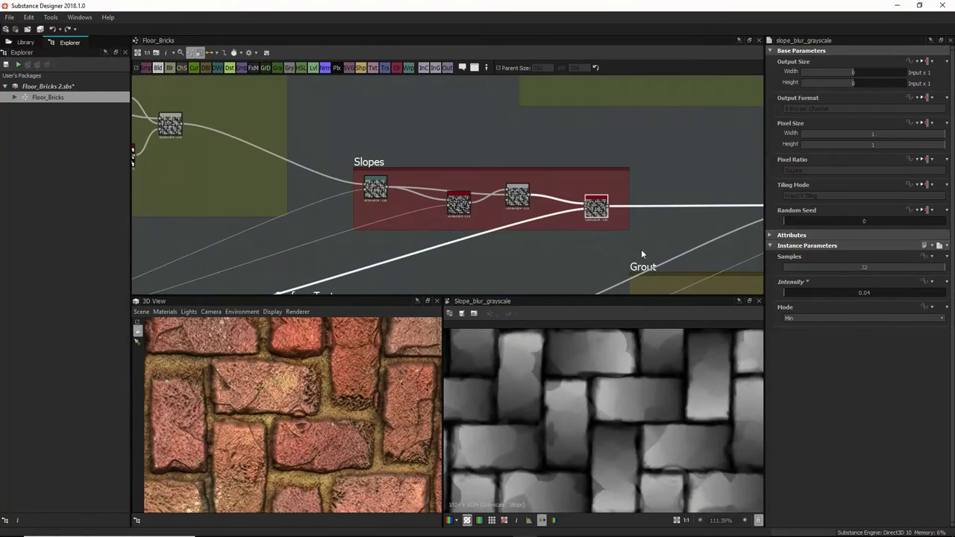
{"action": "middle_click_drag", "start_coordinate": [647, 260], "coordinate": [618, 153]}
{"action": "scroll", "coordinate": [559, 214], "scroll_direction": "down", "scroll_amount": 1}
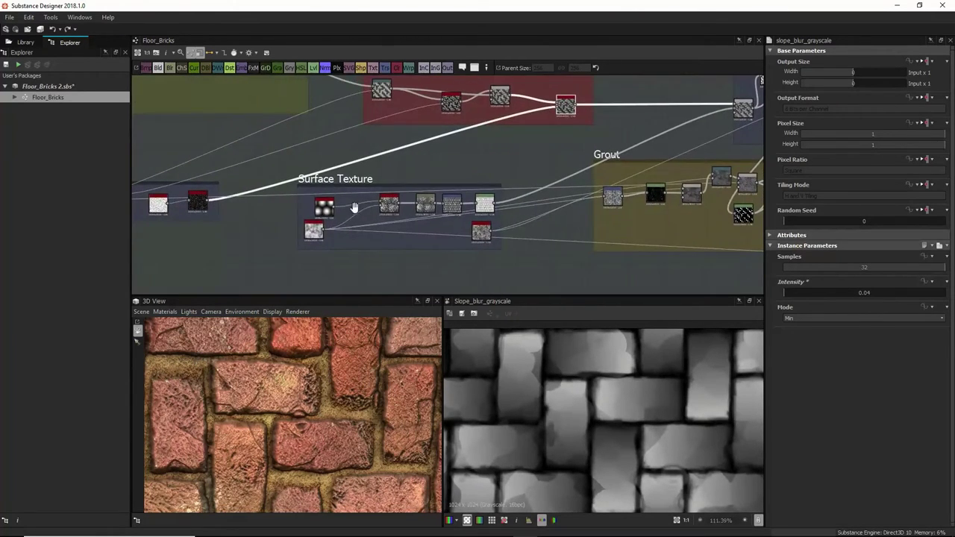
{"action": "middle_click_drag", "start_coordinate": [354, 209], "coordinate": [313, 270]}
{"action": "middle_click_drag", "start_coordinate": [438, 245], "coordinate": [537, 209]}
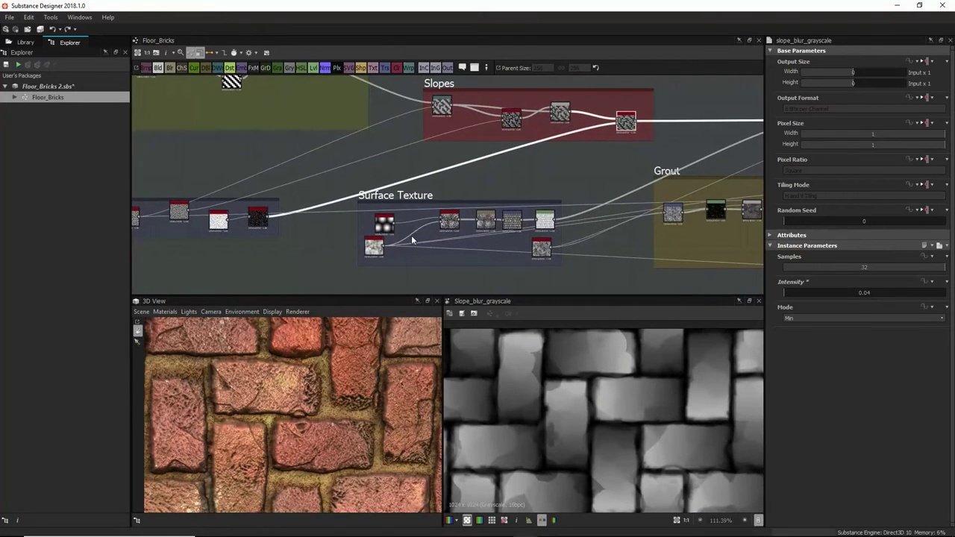
{"action": "scroll", "coordinate": [374, 254], "scroll_direction": "up", "scroll_amount": 5}
{"action": "double_click", "coordinate": [374, 259]}
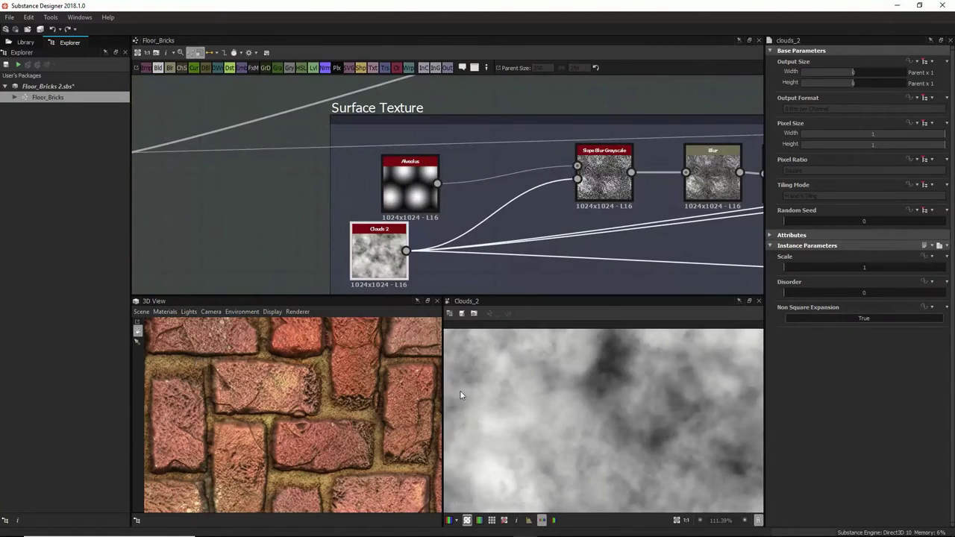
{"action": "scroll", "coordinate": [473, 369], "scroll_direction": "down", "scroll_amount": 5}
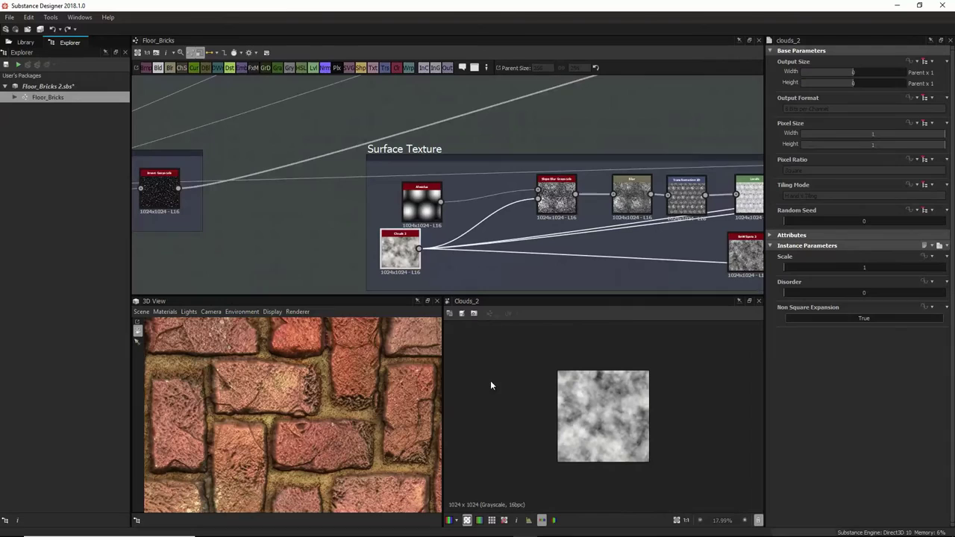
{"action": "double_click", "coordinate": [422, 203]}
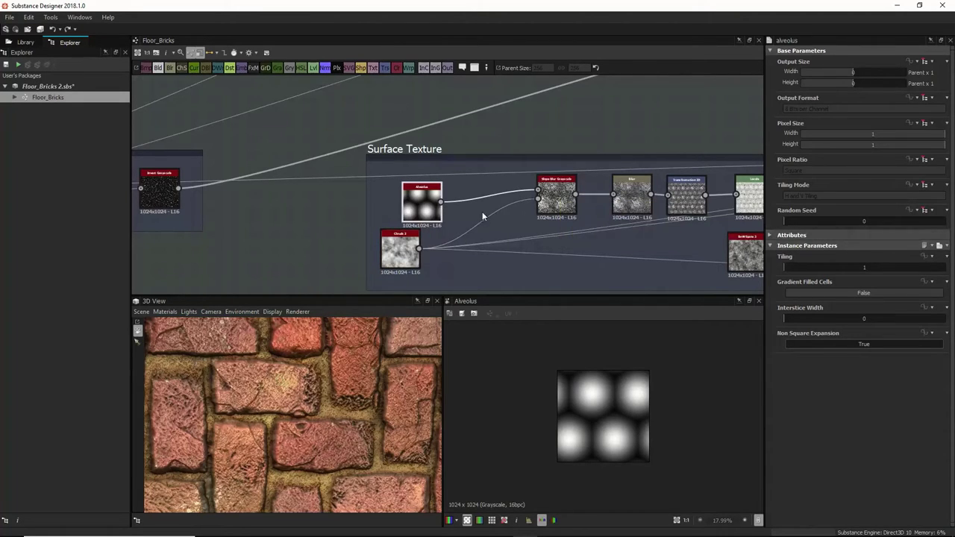
{"action": "double_click", "coordinate": [565, 205]}
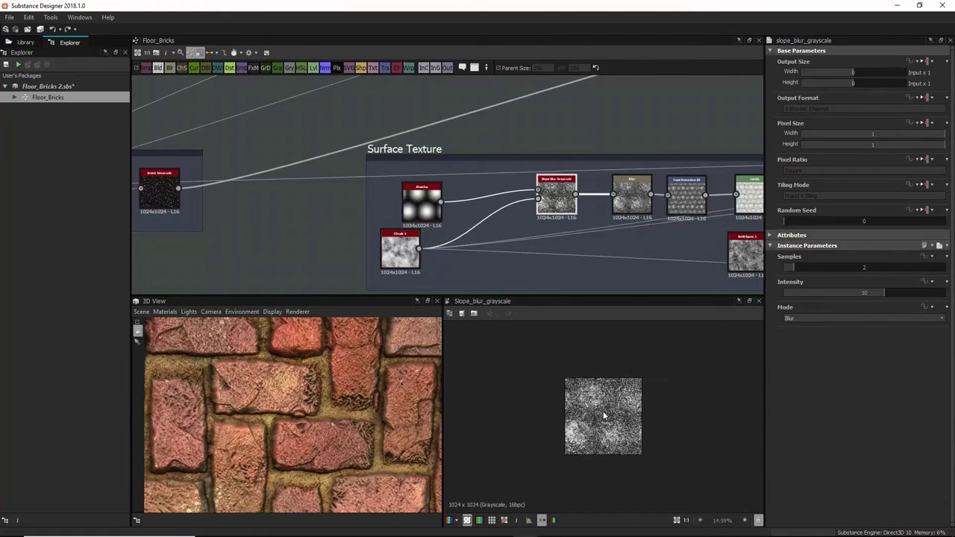
{"action": "scroll", "coordinate": [600, 416], "scroll_direction": "up", "scroll_amount": 3}
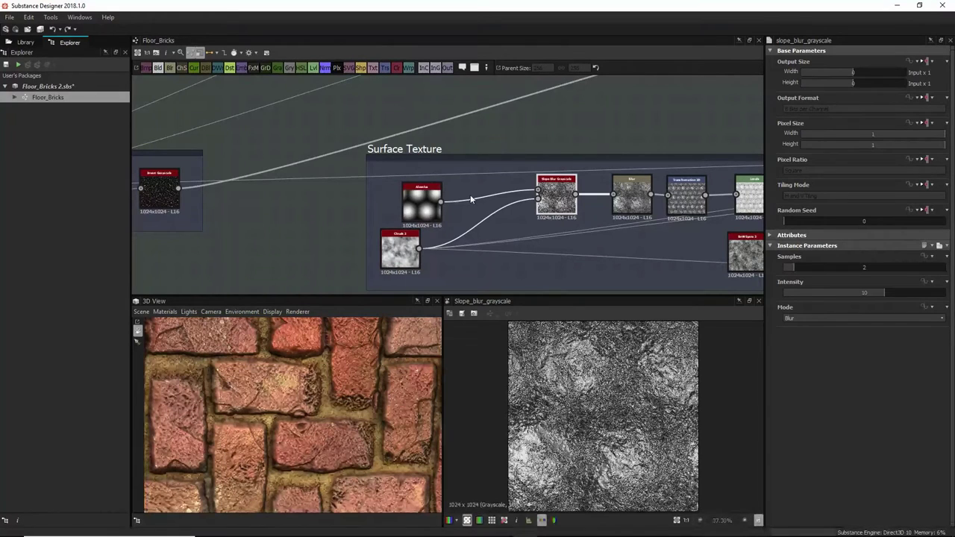
Step: Preview the Blur, Transformation 2D and Levels nodes in Surface Texture, nudging the Transformation 2D node slightly above its neighbours
{"action": "double_click", "coordinate": [621, 203]}
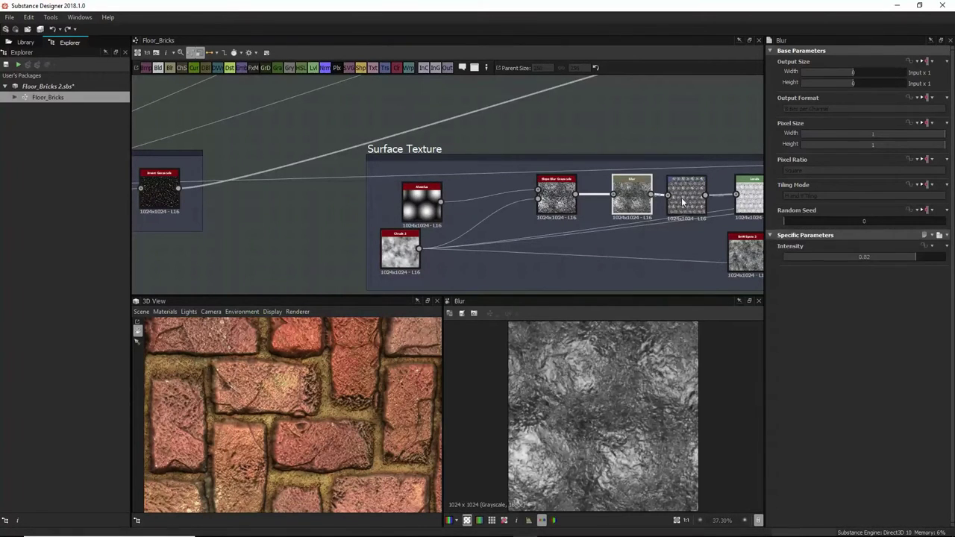
{"action": "middle_click_drag", "start_coordinate": [686, 200], "coordinate": [568, 209]}
{"action": "double_click", "coordinate": [567, 209]}
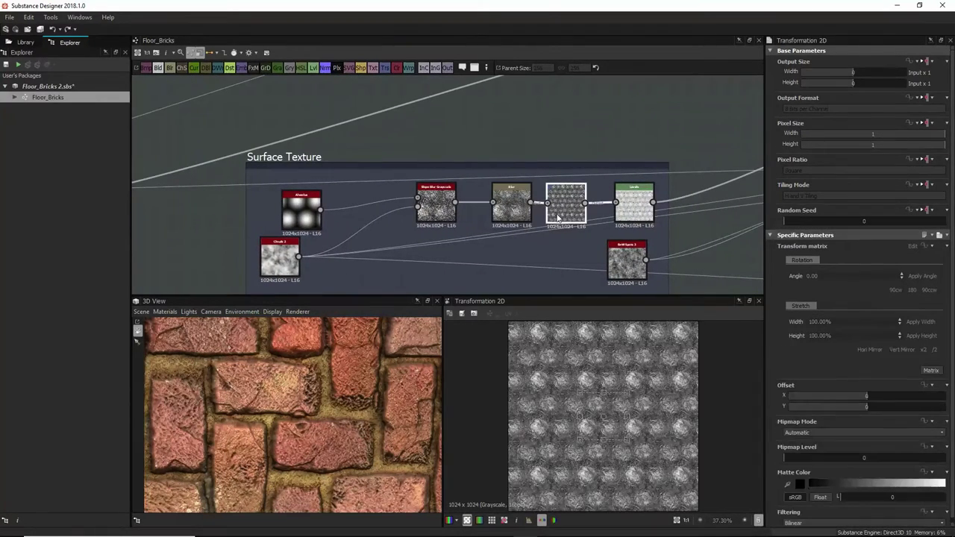
{"action": "left_click_drag", "start_coordinate": [568, 209], "coordinate": [568, 200]}
{"action": "double_click", "coordinate": [633, 205]}
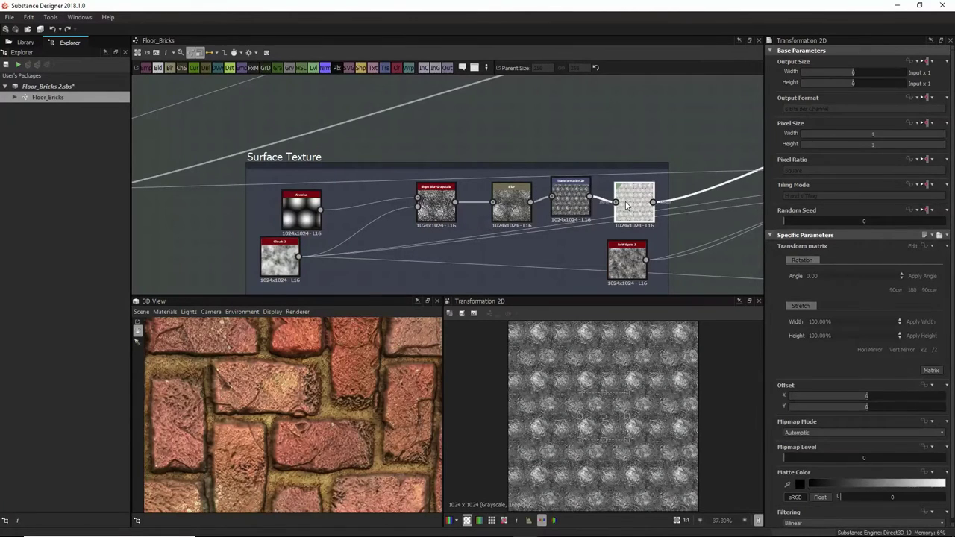
{"action": "middle_click_drag", "start_coordinate": [619, 278], "coordinate": [551, 249]}
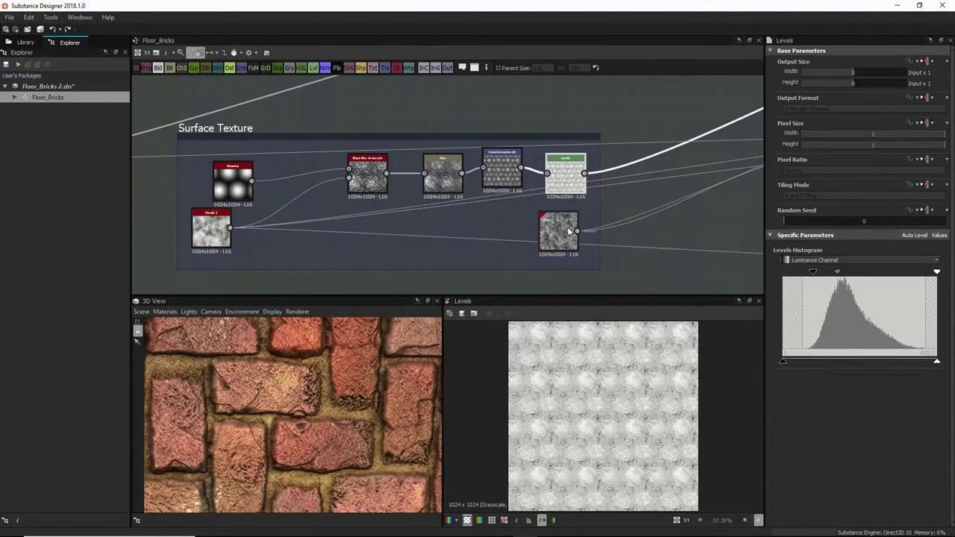
Step: Preview the BnW Spots 3 node in Surface Texture and shift it slightly away from under the Levels node
{"action": "double_click", "coordinate": [551, 246]}
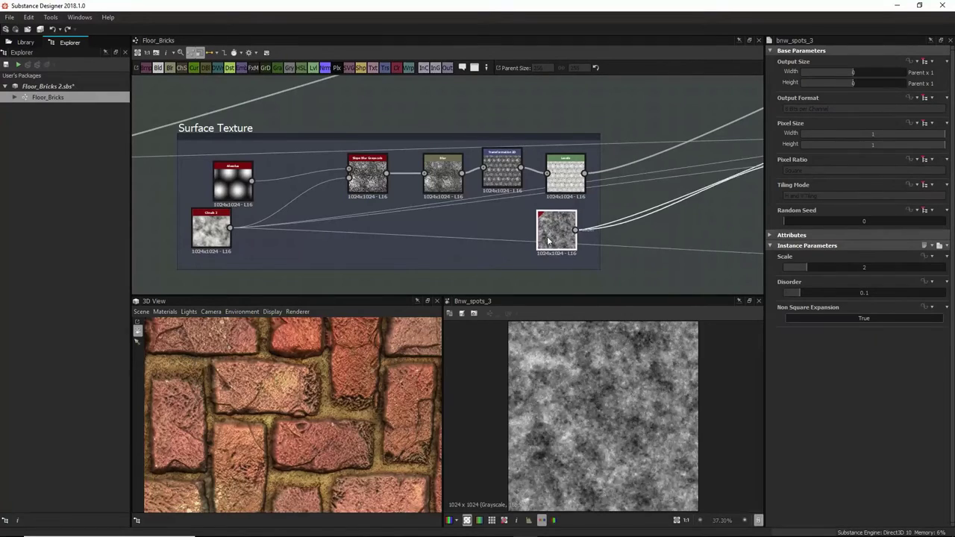
{"action": "left_click_drag", "start_coordinate": [551, 246], "coordinate": [529, 243]}
{"action": "middle_click_drag", "start_coordinate": [601, 217], "coordinate": [550, 252]}
{"action": "scroll", "coordinate": [549, 252], "scroll_direction": "down", "scroll_amount": 3}
Step: Preview the first Blend node in Height and inspect closely how the surface texture shows on the bricks
{"action": "middle_click_drag", "start_coordinate": [565, 211], "coordinate": [458, 288]}
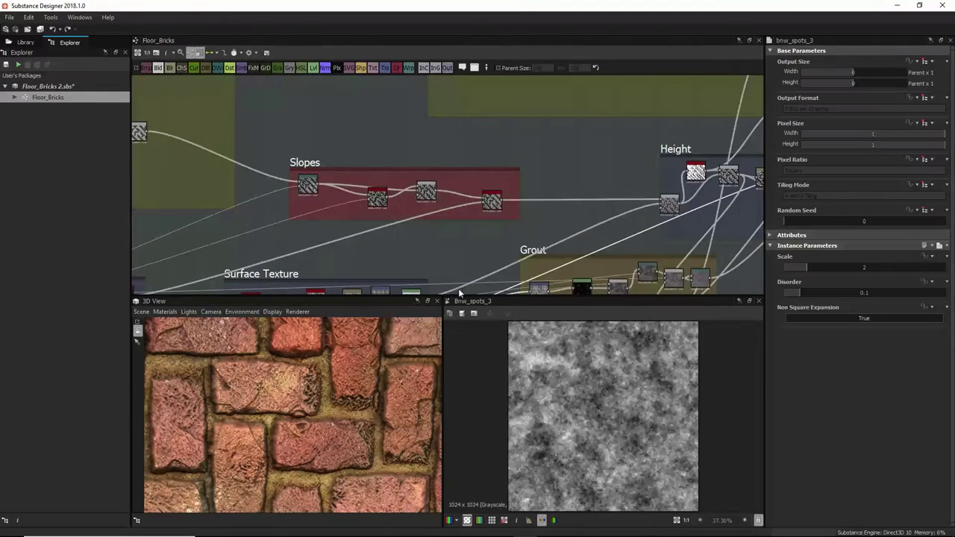
{"action": "middle_click_drag", "start_coordinate": [589, 234], "coordinate": [585, 209]}
{"action": "double_click", "coordinate": [659, 177]}
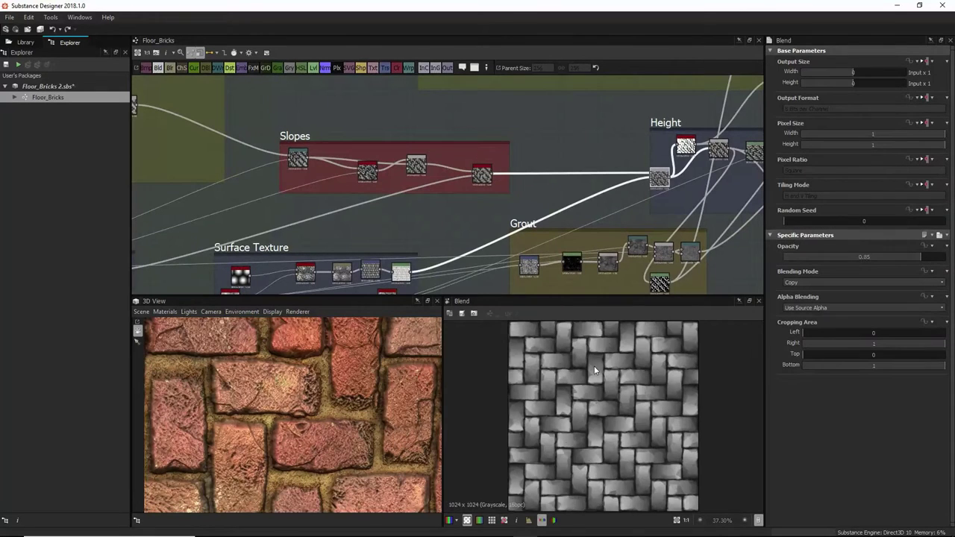
{"action": "scroll", "coordinate": [594, 366], "scroll_direction": "up", "scroll_amount": 4}
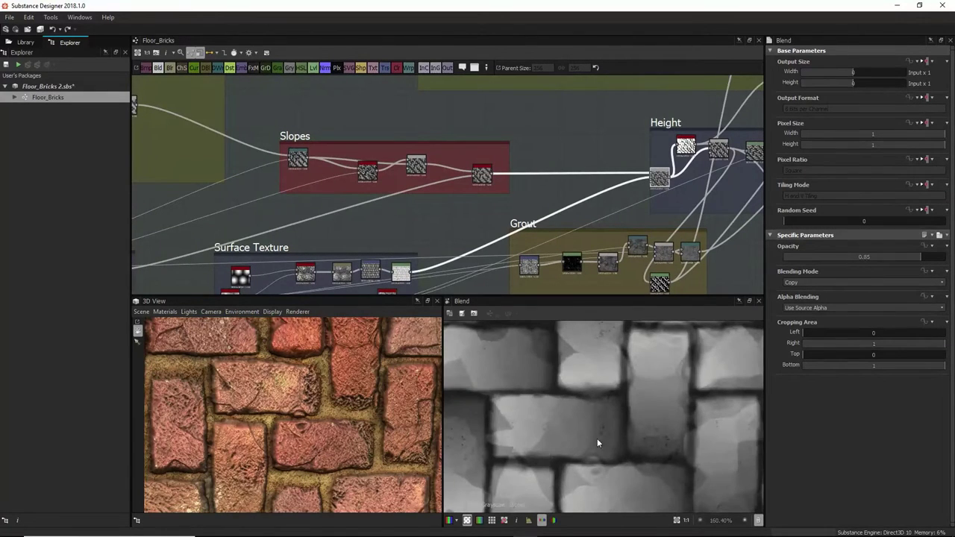
{"action": "scroll", "coordinate": [597, 443], "scroll_direction": "down", "scroll_amount": 5}
Step: Go back through the Alveolus, Clouds 2 and Slope Blur Grayscale nodes in Surface Texture, checking the Slope Blur's parameters
{"action": "middle_click_drag", "start_coordinate": [540, 235], "coordinate": [562, 197]}
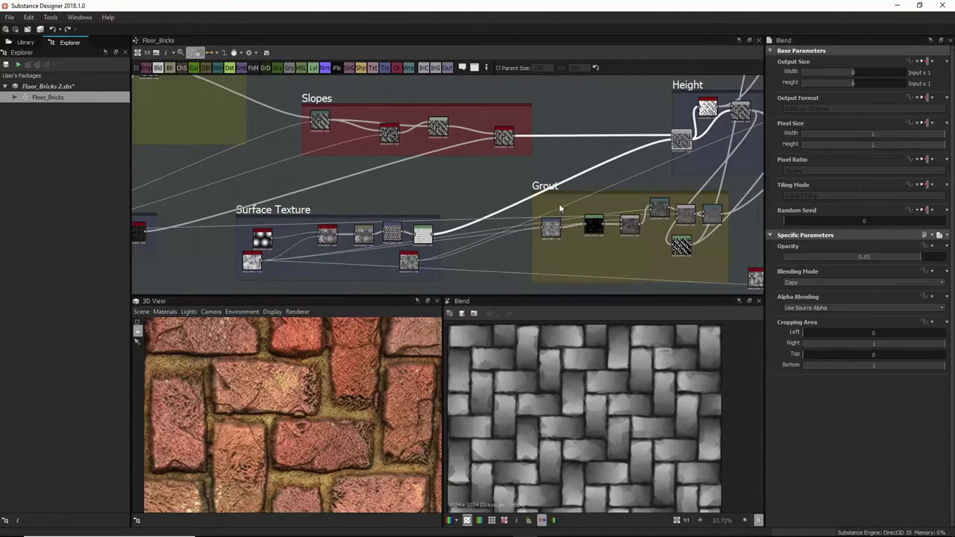
{"action": "double_click", "coordinate": [256, 237]}
{"action": "middle_click_drag", "start_coordinate": [635, 235], "coordinate": [655, 219]}
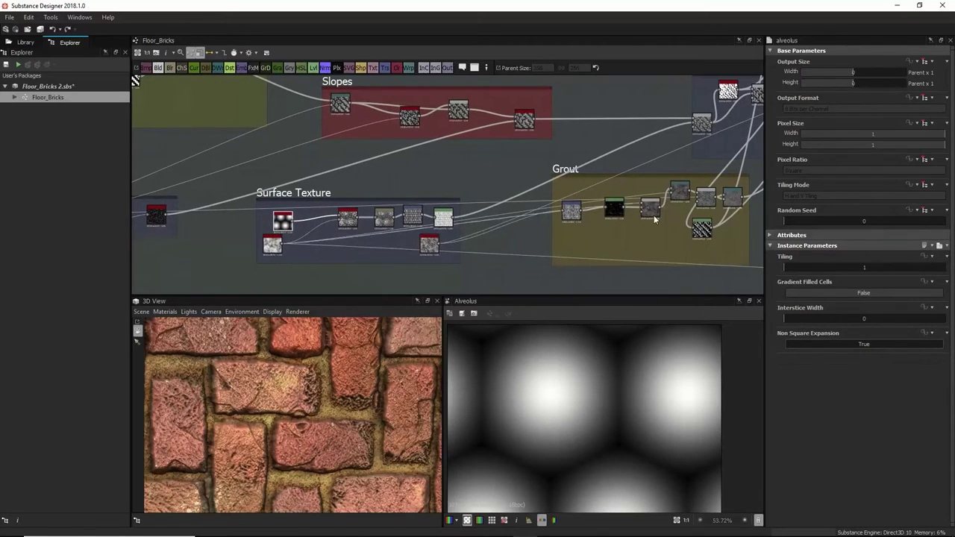
{"action": "double_click", "coordinate": [272, 245]}
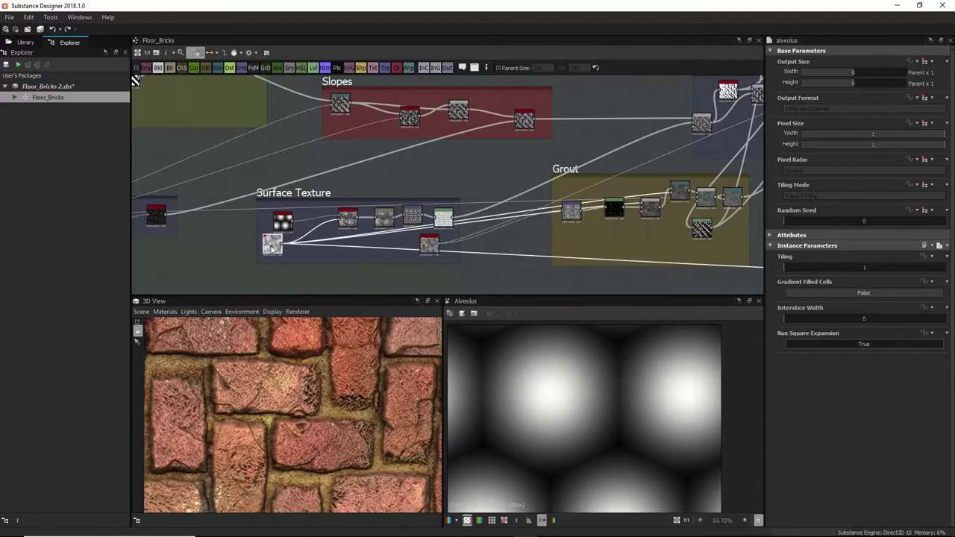
{"action": "double_click", "coordinate": [348, 217]}
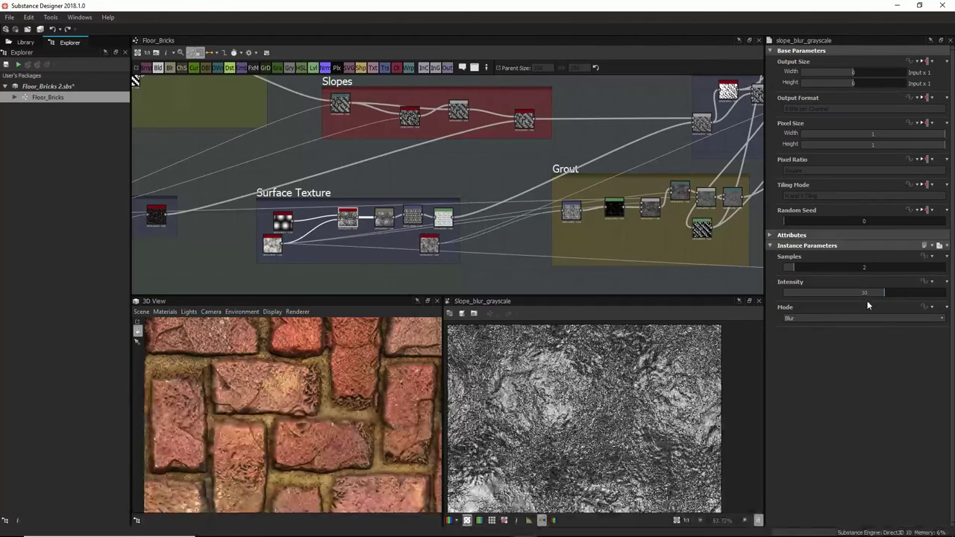
Step: Review the previews and parameters of the Blur, Transformation 2D and Levels nodes in Surface Texture, and narrow the node properties area
{"action": "double_click", "coordinate": [384, 217]}
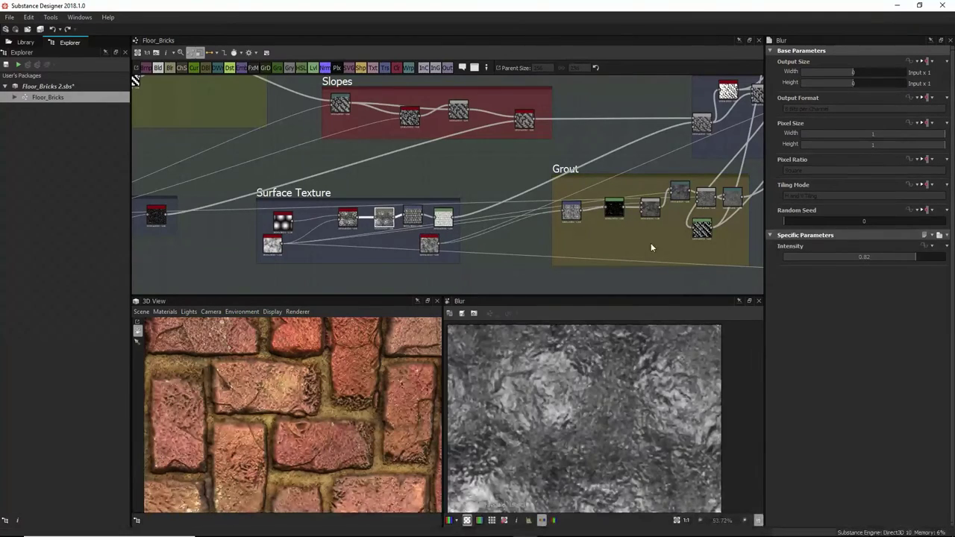
{"action": "double_click", "coordinate": [412, 216]}
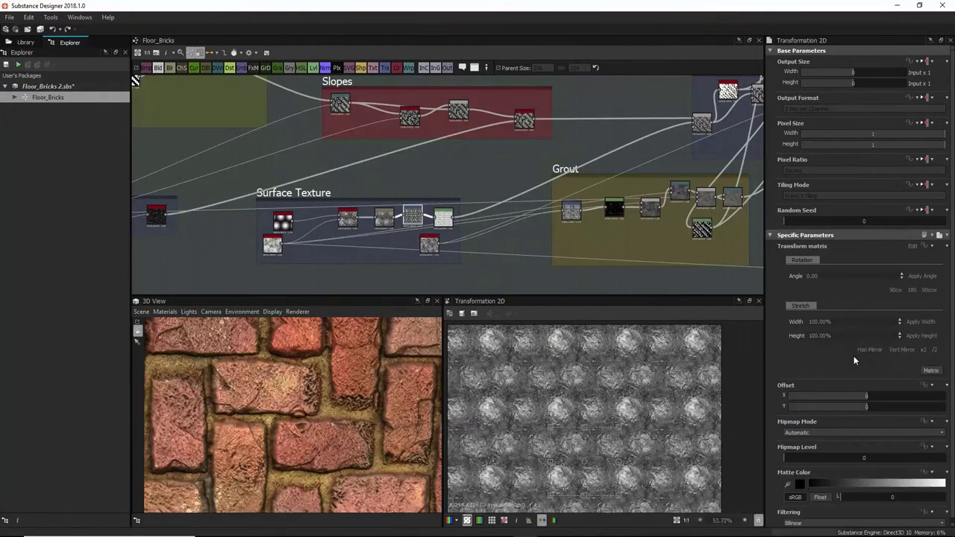
{"action": "key", "text": "f"}
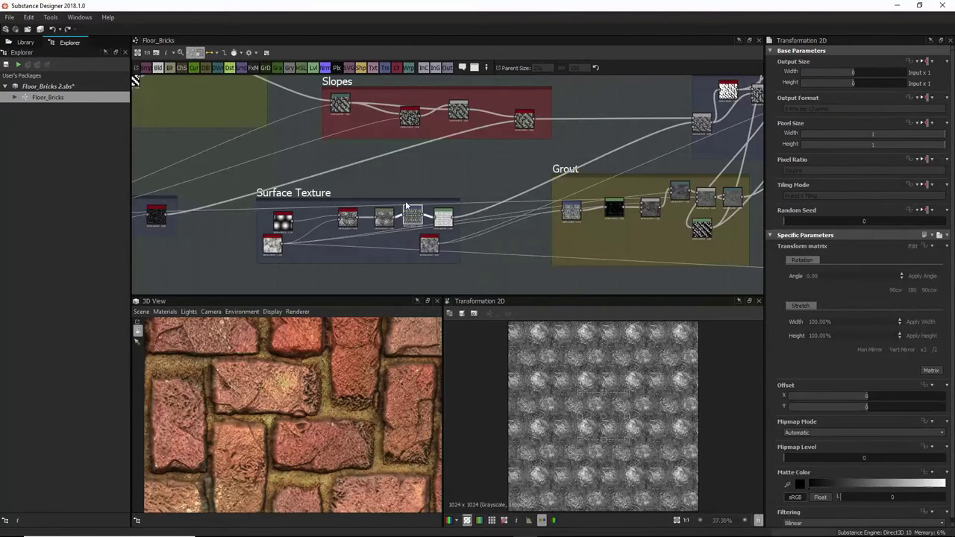
{"action": "double_click", "coordinate": [444, 217]}
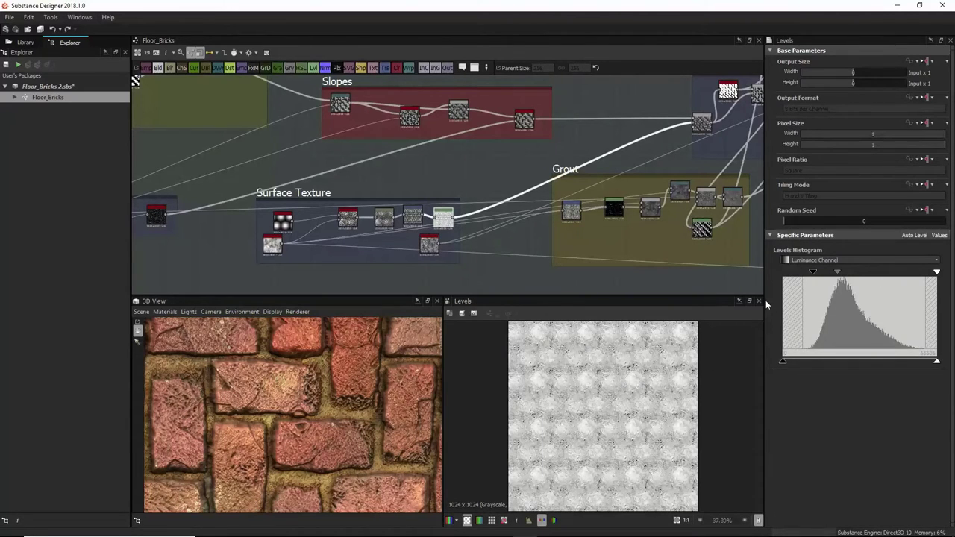
{"action": "left_click_drag", "start_coordinate": [766, 300], "coordinate": [807, 329]}
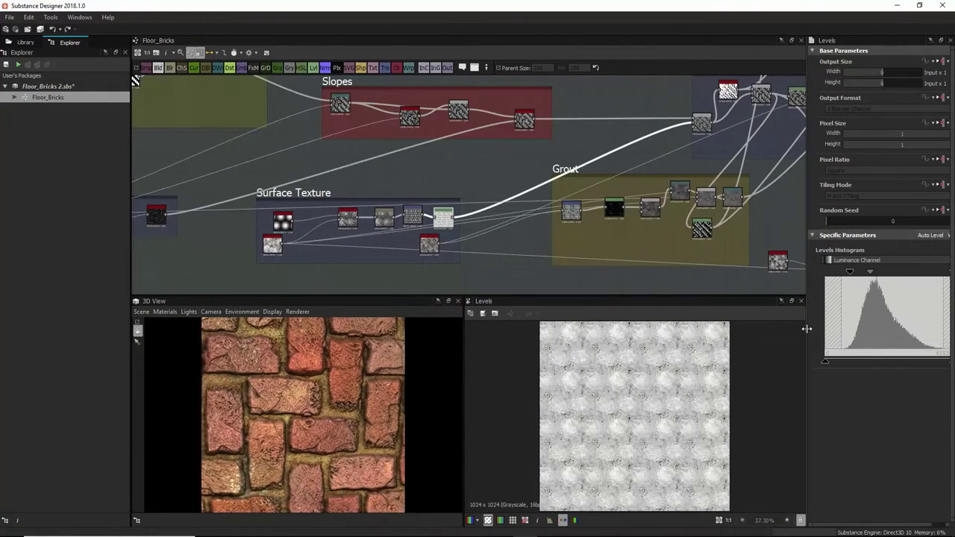
Step: Check the BnW Spots 3 settings, and trace the first Height Blend node's inputs back to Slopes and Surface Texture
{"action": "double_click", "coordinate": [429, 245]}
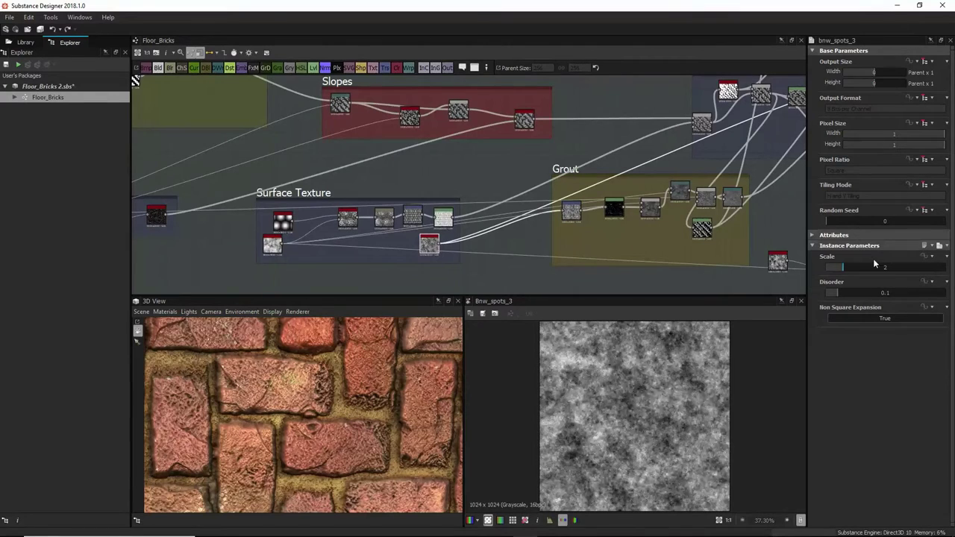
{"action": "middle_click_drag", "start_coordinate": [487, 191], "coordinate": [385, 256]}
{"action": "double_click", "coordinate": [599, 188]}
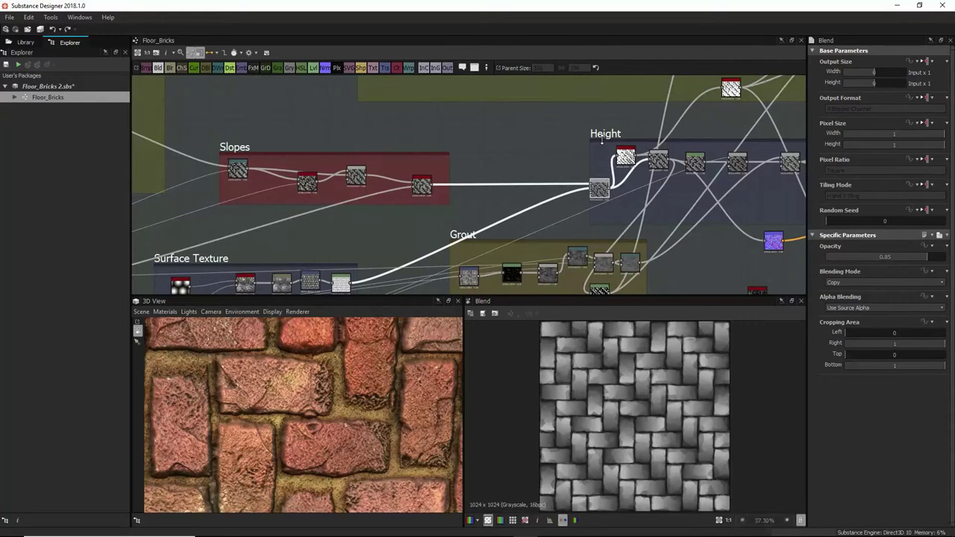
{"action": "middle_click_drag", "start_coordinate": [468, 221], "coordinate": [487, 148]}
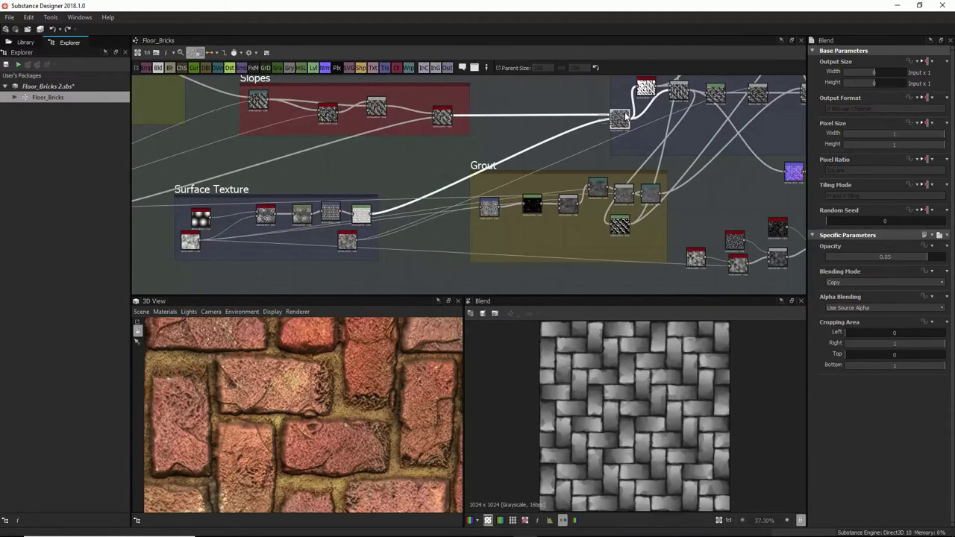
{"action": "middle_click_drag", "start_coordinate": [624, 122], "coordinate": [567, 162]}
Step: Preview the Histogram Scan node in Height and move it up onto the upper edge of the Height frame
{"action": "left_click", "coordinate": [578, 153]}
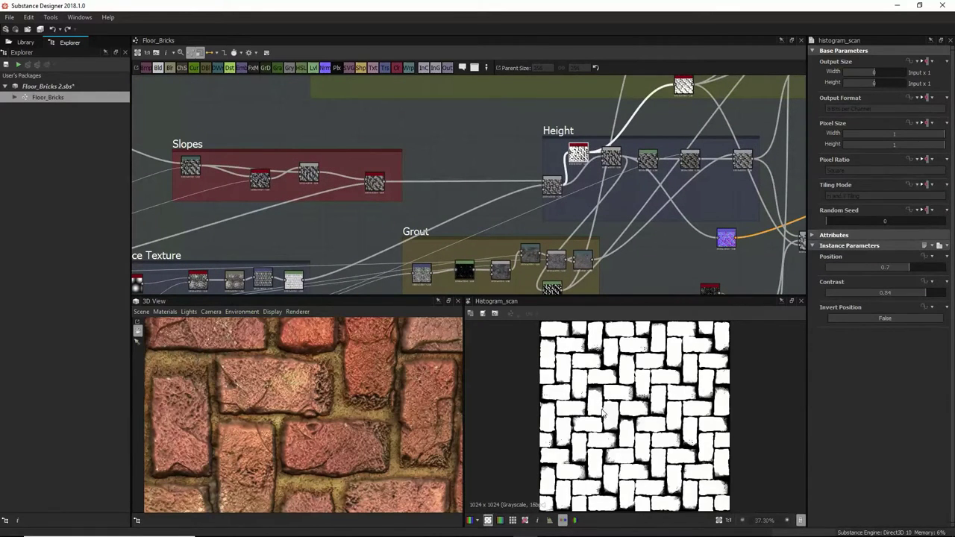
{"action": "left_click_drag", "start_coordinate": [580, 165], "coordinate": [578, 142]}
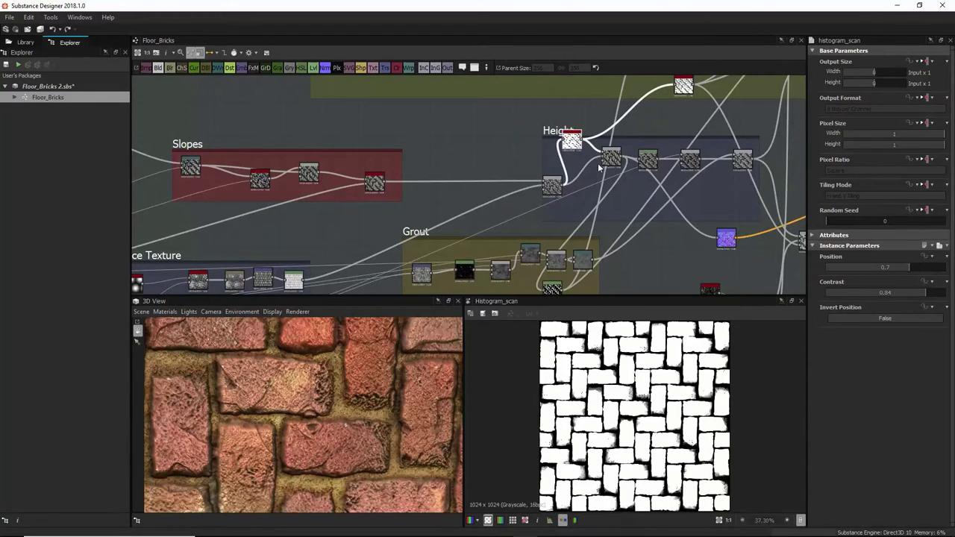
{"action": "middle_click_drag", "start_coordinate": [556, 187], "coordinate": [541, 174]}
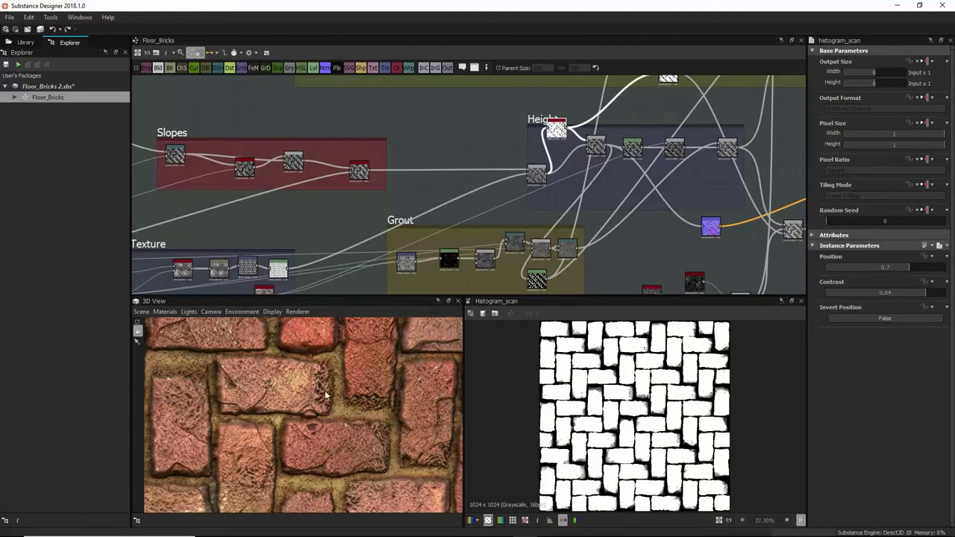
Step: Lower the Histogram Scan node into the Height frame, preview the Multiply Blend node it feeds, and nudge that node slightly down
{"action": "scroll", "coordinate": [327, 401], "scroll_direction": "down", "scroll_amount": 3}
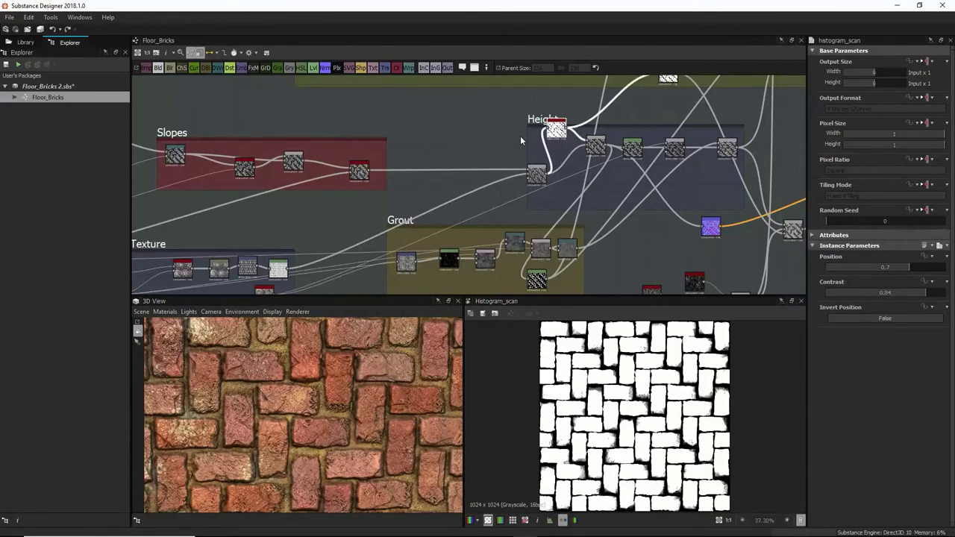
{"action": "left_click_drag", "start_coordinate": [565, 138], "coordinate": [560, 144]}
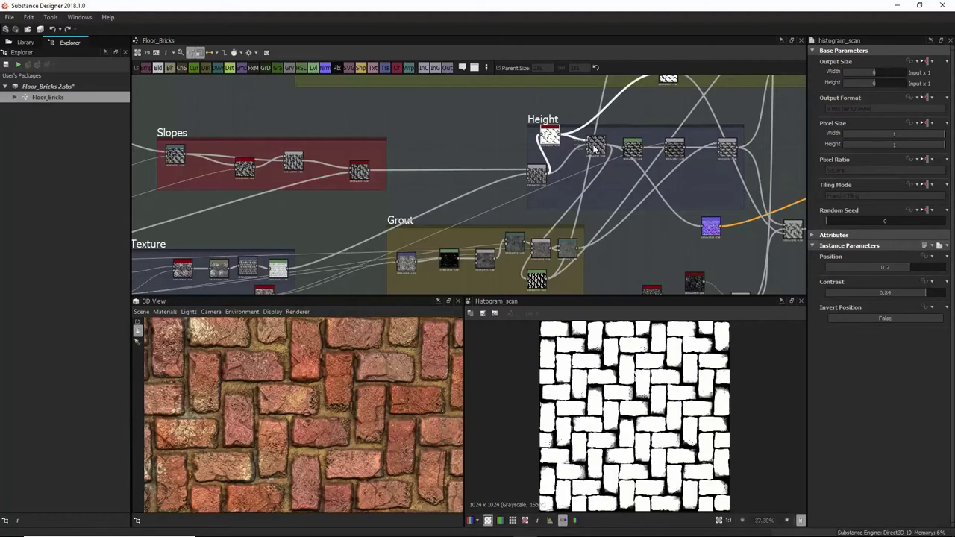
{"action": "double_click", "coordinate": [595, 145]}
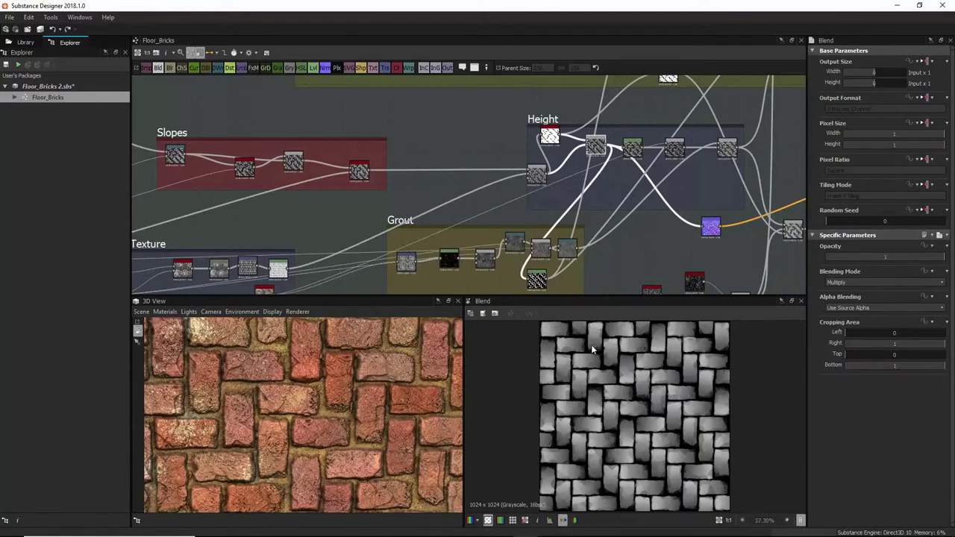
{"action": "left_click", "coordinate": [596, 147]}
{"action": "left_click_drag", "start_coordinate": [598, 153], "coordinate": [595, 158]}
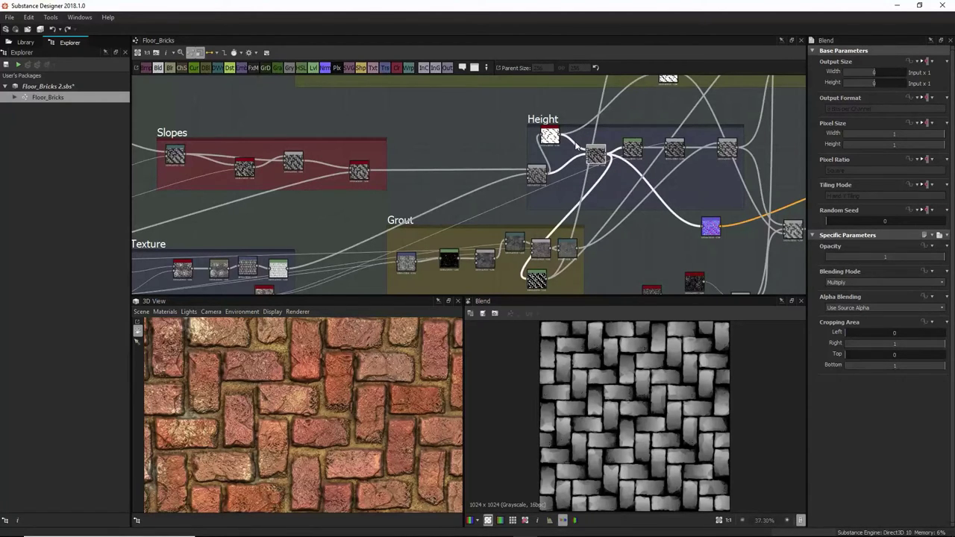
Step: Reduce the Height frame's Histogram Scan Contrast to 0, try its Position at 0, and set Position to 0.5
{"action": "scroll", "coordinate": [612, 159], "scroll_direction": "up", "scroll_amount": 2}
{"action": "left_click", "coordinate": [758, 149]}
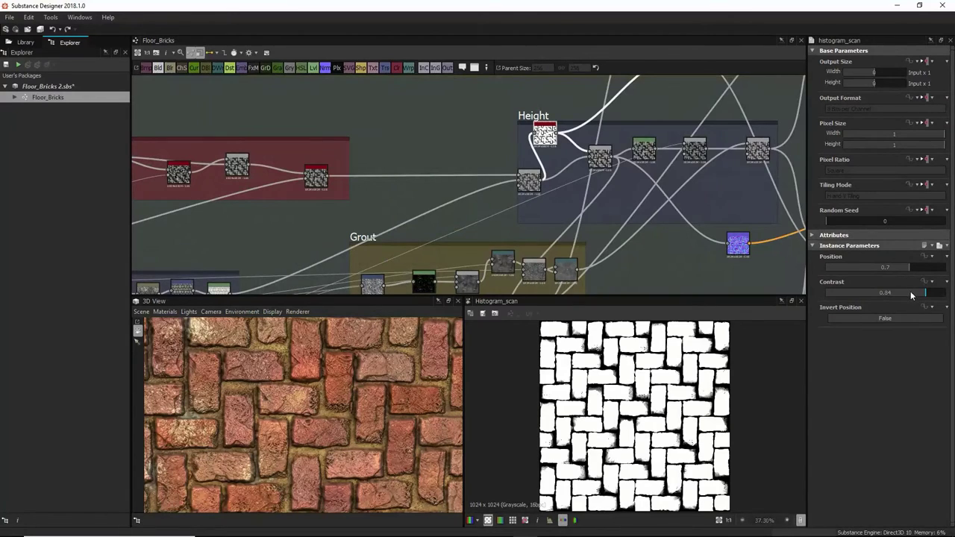
{"action": "left_click_drag", "start_coordinate": [911, 293], "coordinate": [725, 309]}
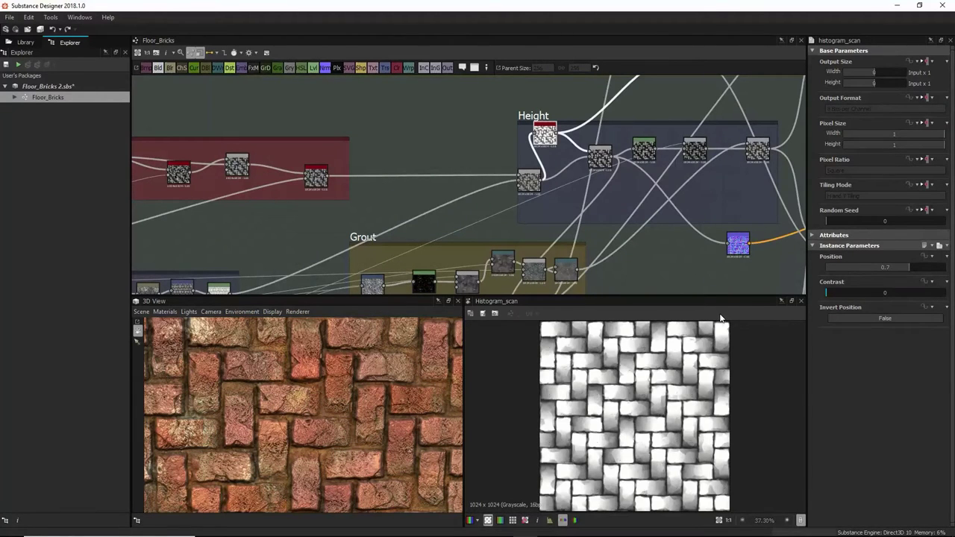
{"action": "left_click_drag", "start_coordinate": [901, 265], "coordinate": [807, 305]}
{"action": "left_click_drag", "start_coordinate": [879, 272], "coordinate": [746, 275]}
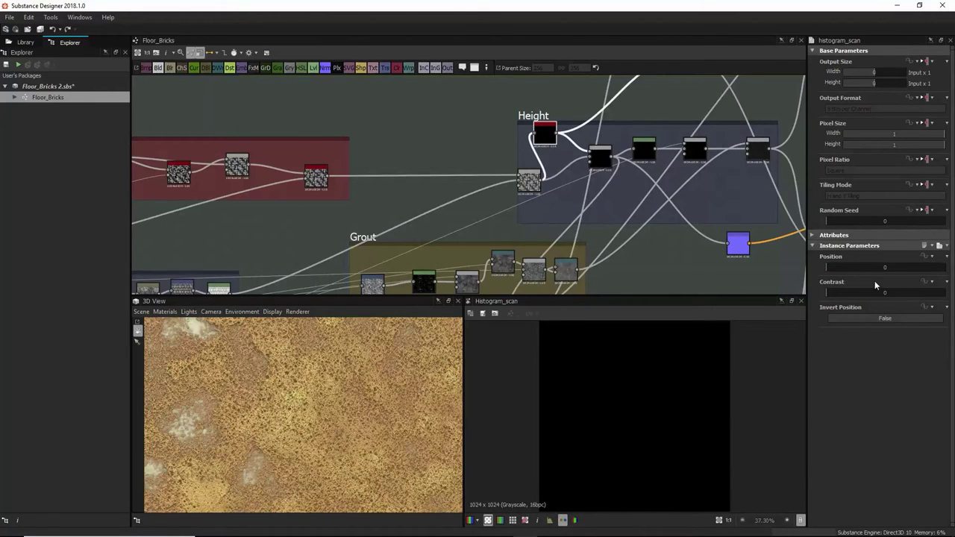
{"action": "mouse_move", "coordinate": [885, 268]}
{"action": "left_mouse_down"}
{"action": "mouse_move", "coordinate": [917, 267]}
{"action": "mouse_move", "coordinate": [886, 272]}
{"action": "left_mouse_up"}
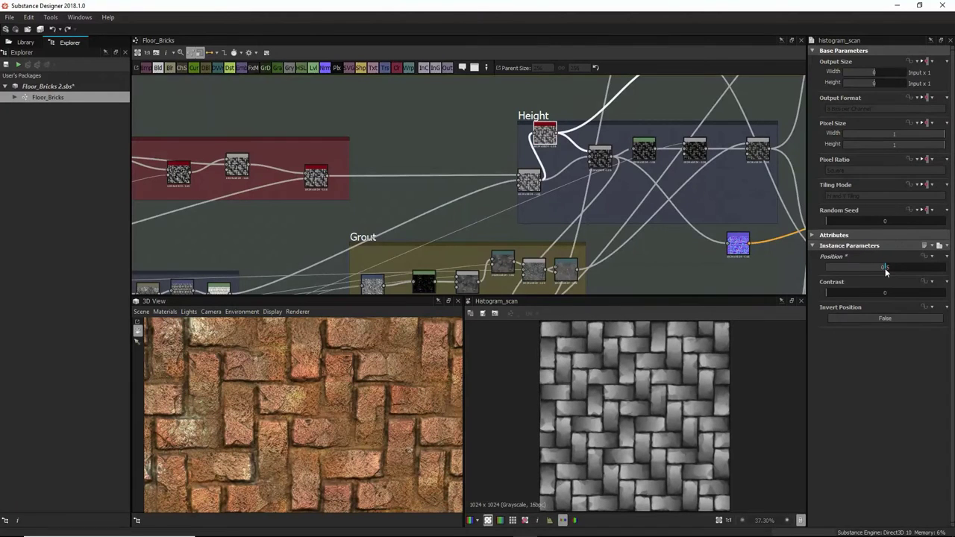
Step: Undo the last Position and Contrast changes on the Height frame's Histogram Scan node
{"action": "left_click_drag", "start_coordinate": [274, 421], "coordinate": [305, 433]}
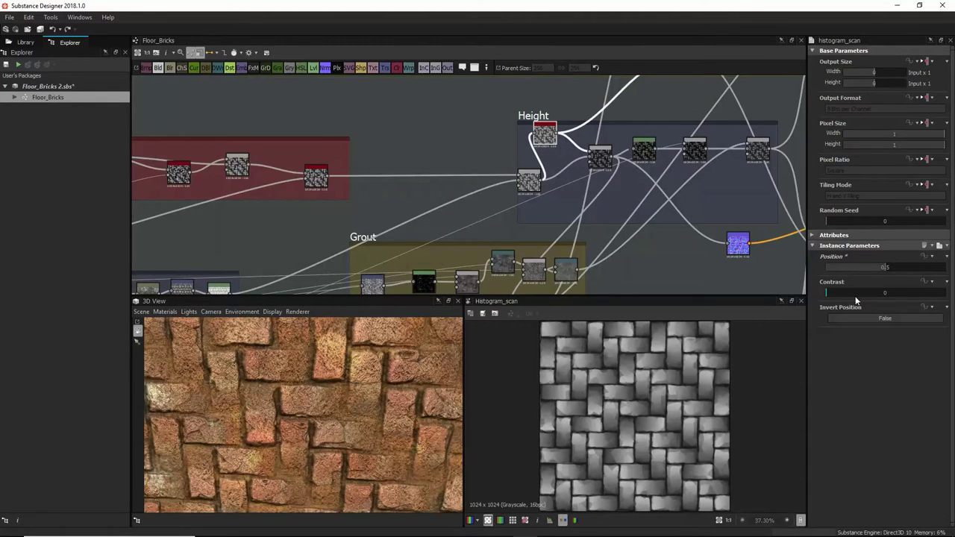
{"action": "key", "text": "ctrl+z"}
{"action": "key", "text": "ctrl+z"}
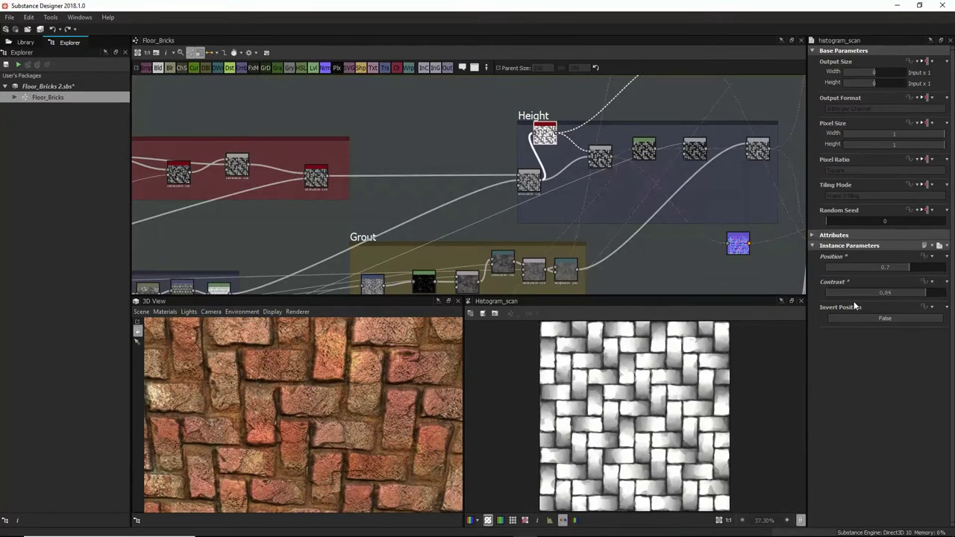
{"action": "key", "text": "ctrl+z"}
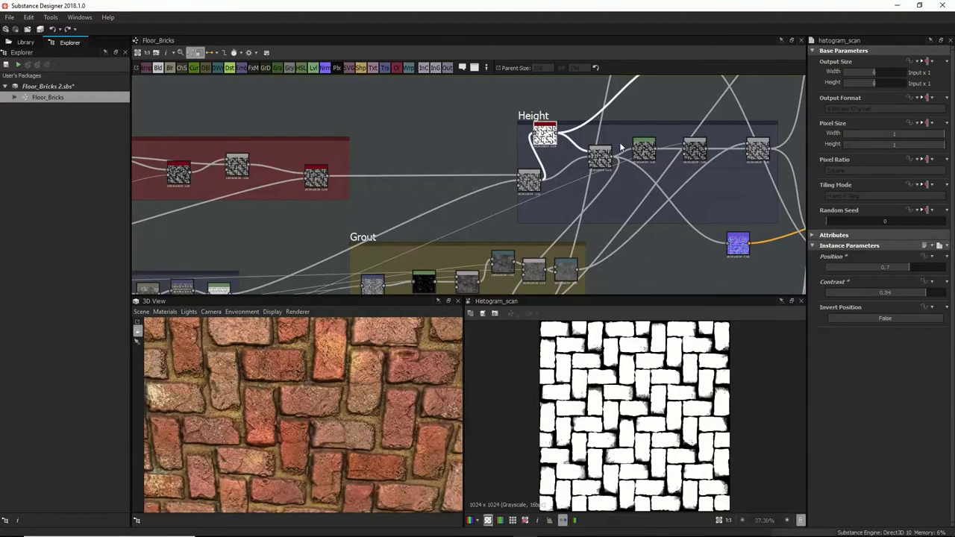
Step: Examine the Multiply Blend and the Levels node that follows it in the Height frame, comparing their settings
{"action": "double_click", "coordinate": [599, 157]}
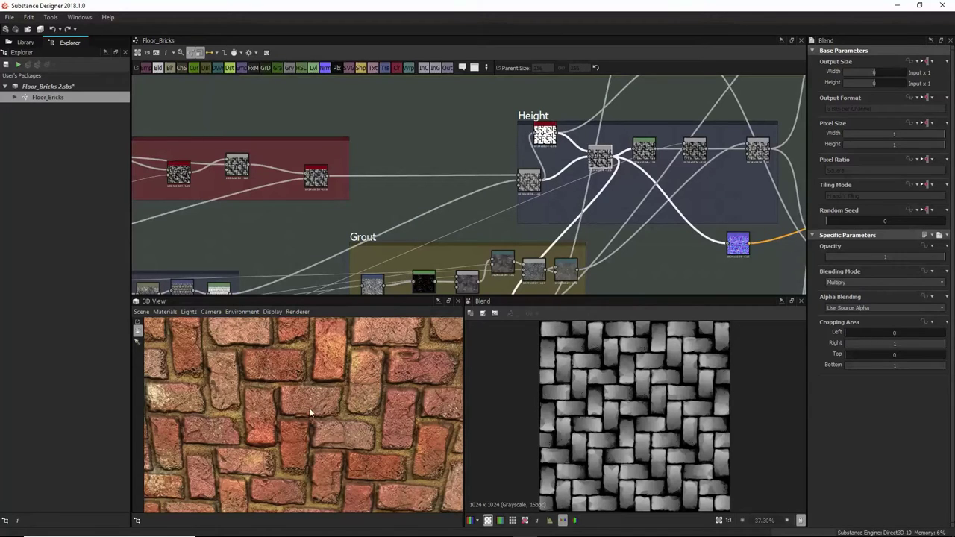
{"action": "double_click", "coordinate": [644, 149]}
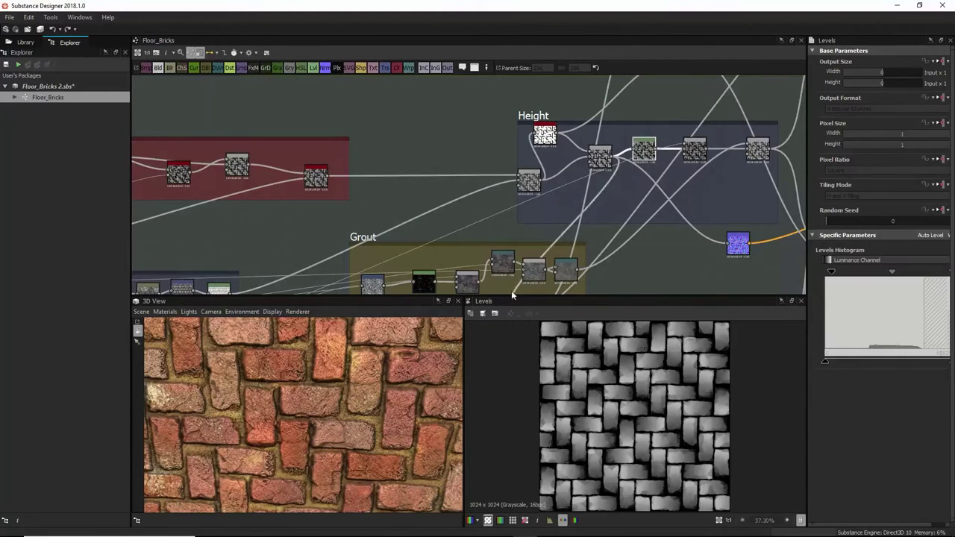
{"action": "middle_click_drag", "start_coordinate": [391, 191], "coordinate": [428, 179]}
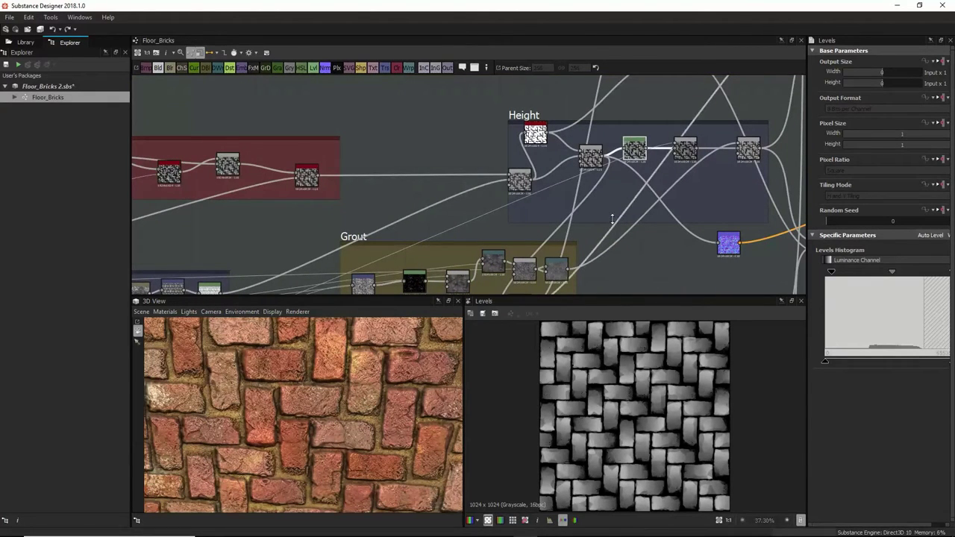
{"action": "left_click", "coordinate": [590, 154]}
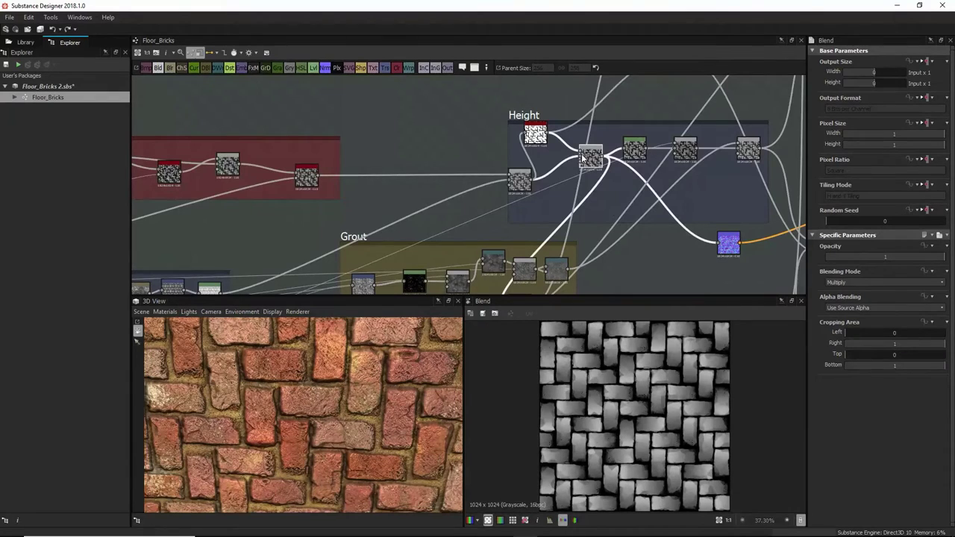
{"action": "left_click", "coordinate": [634, 148]}
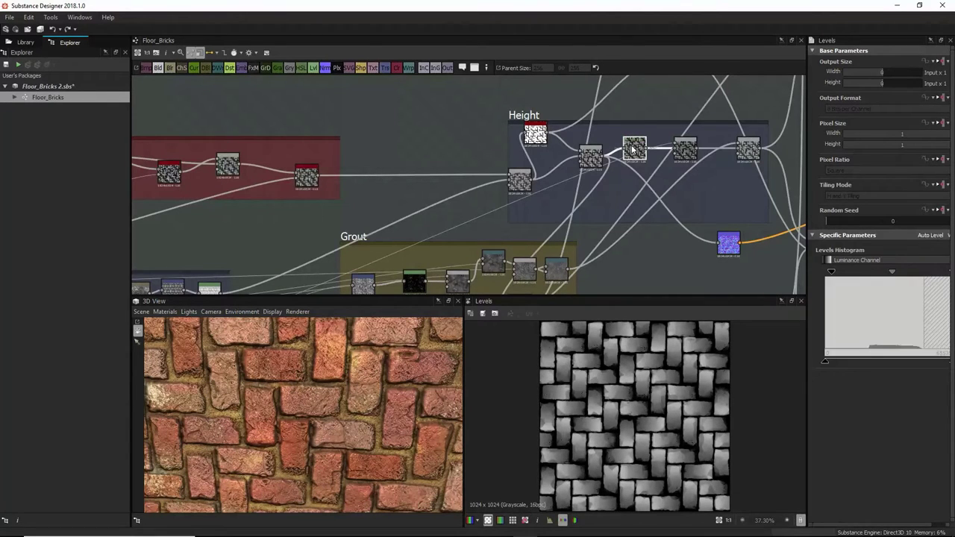
{"action": "left_click", "coordinate": [590, 155]}
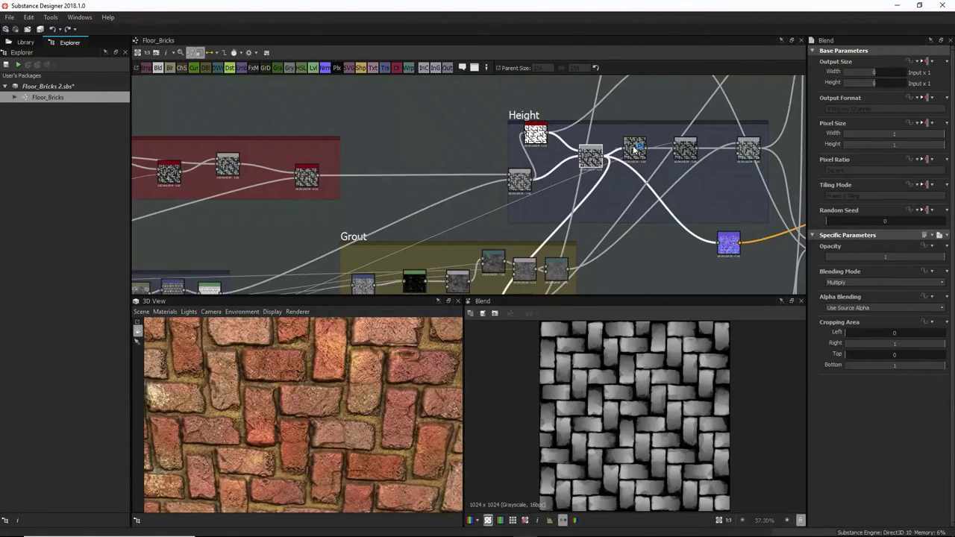
{"action": "left_click_drag", "start_coordinate": [588, 161], "coordinate": [597, 162]}
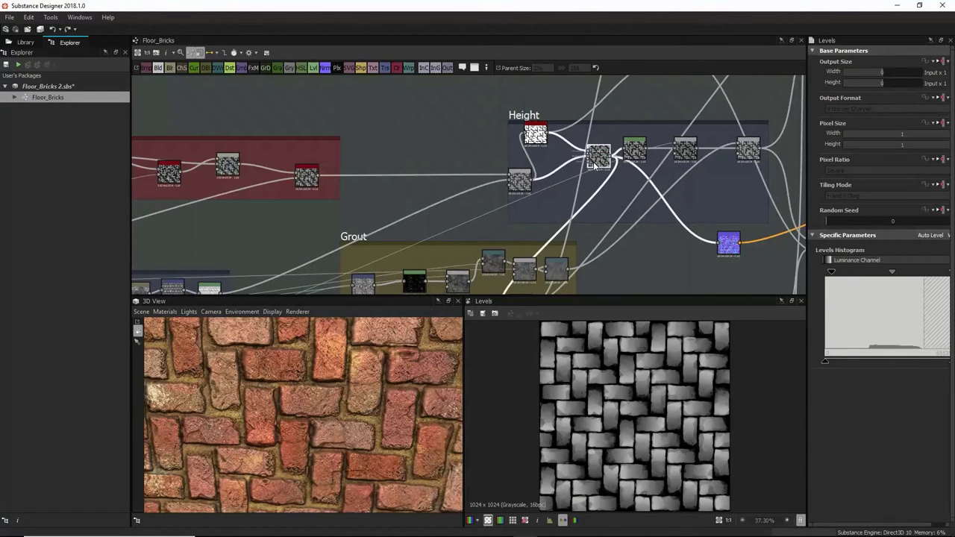
Step: Examine the two Normal nodes fed by the height blends and the Normal Combine node that merges them
{"action": "left_click", "coordinate": [729, 244]}
{"action": "middle_click_drag", "start_coordinate": [732, 244], "coordinate": [599, 239]}
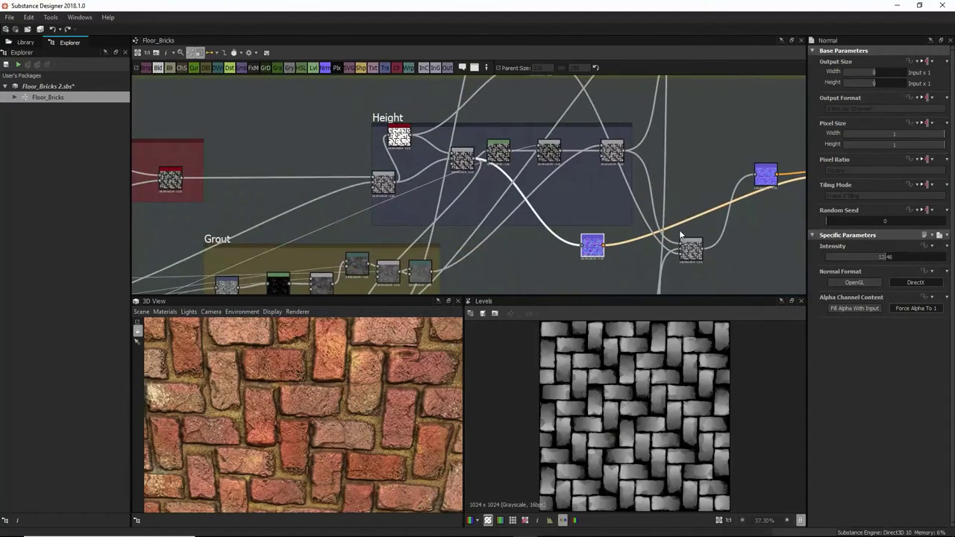
{"action": "middle_click_drag", "start_coordinate": [802, 138], "coordinate": [691, 152]}
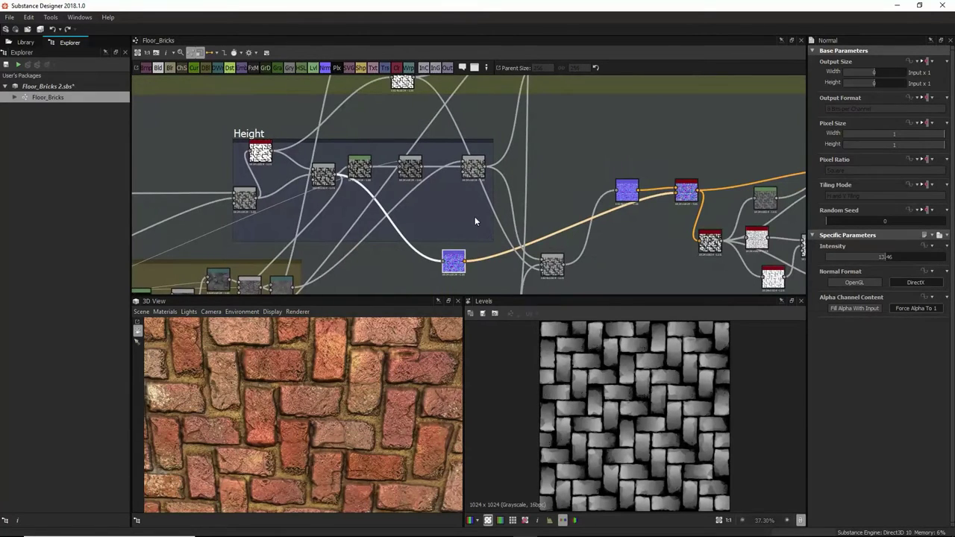
{"action": "scroll", "coordinate": [478, 224], "scroll_direction": "down", "scroll_amount": 1}
{"action": "middle_click_drag", "start_coordinate": [374, 249], "coordinate": [421, 216]}
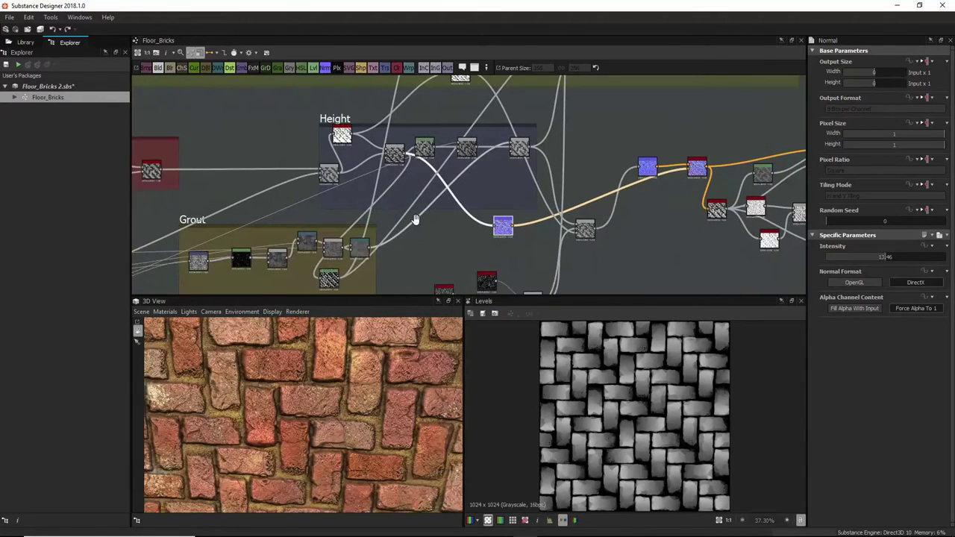
{"action": "double_click", "coordinate": [506, 233]}
{"action": "middle_click_drag", "start_coordinate": [506, 238], "coordinate": [524, 217]}
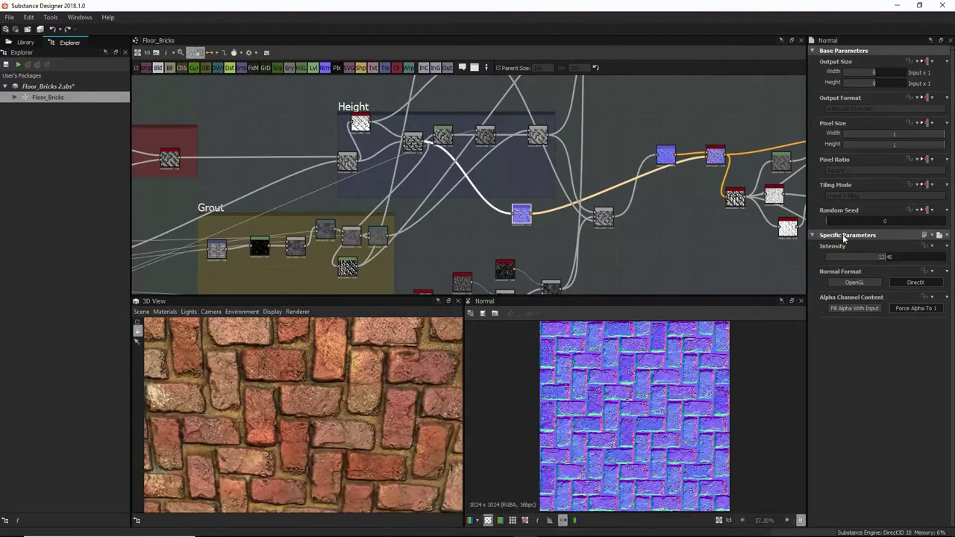
{"action": "left_click", "coordinate": [662, 159]}
{"action": "double_click", "coordinate": [662, 159]}
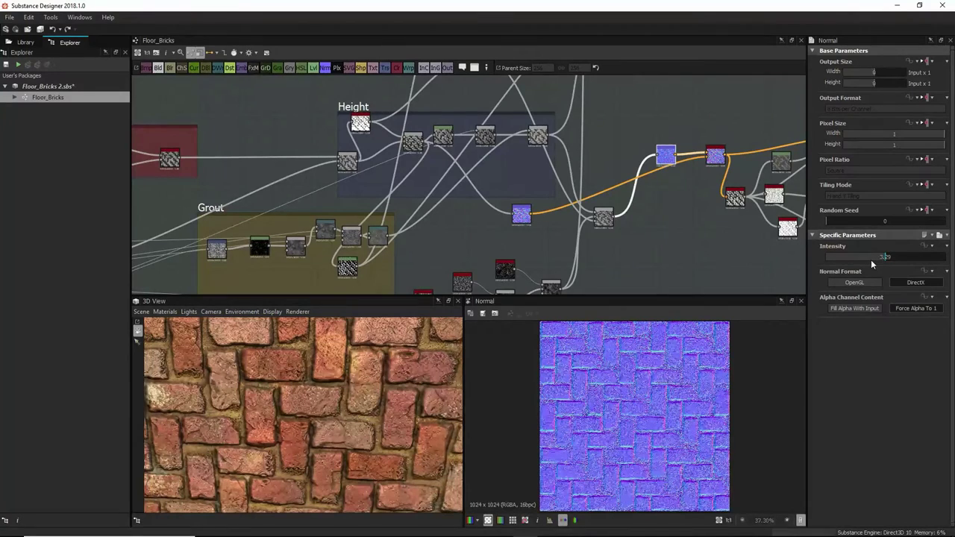
{"action": "double_click", "coordinate": [715, 153]}
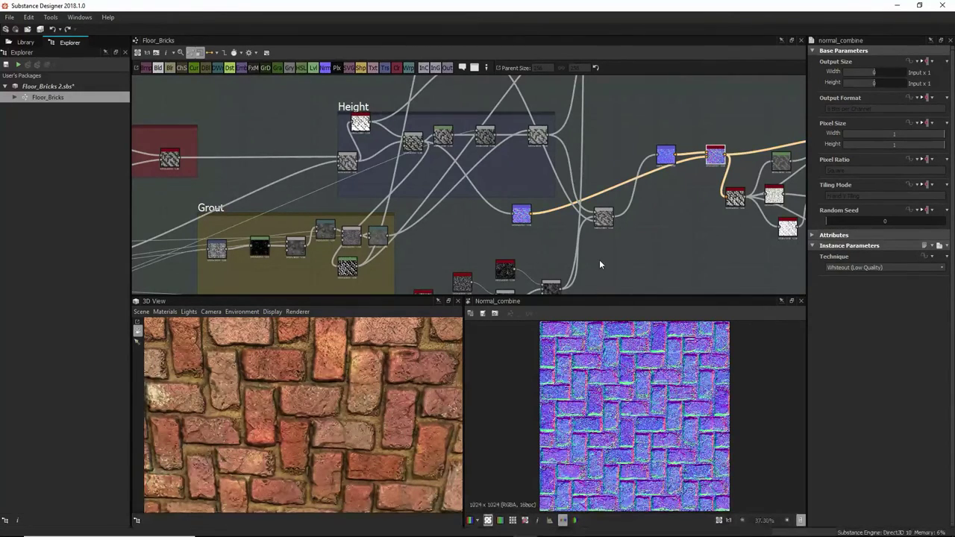
Step: Preview the Levels node and the final Add (Linear Dodge) Blend in the Height frame
{"action": "middle_click_drag", "start_coordinate": [615, 207], "coordinate": [616, 181]}
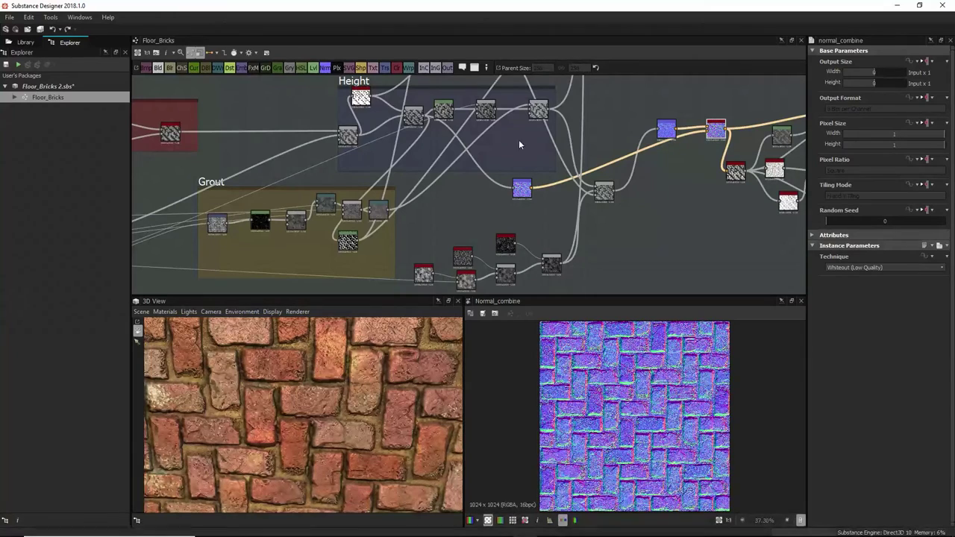
{"action": "middle_click_drag", "start_coordinate": [455, 115], "coordinate": [472, 154]}
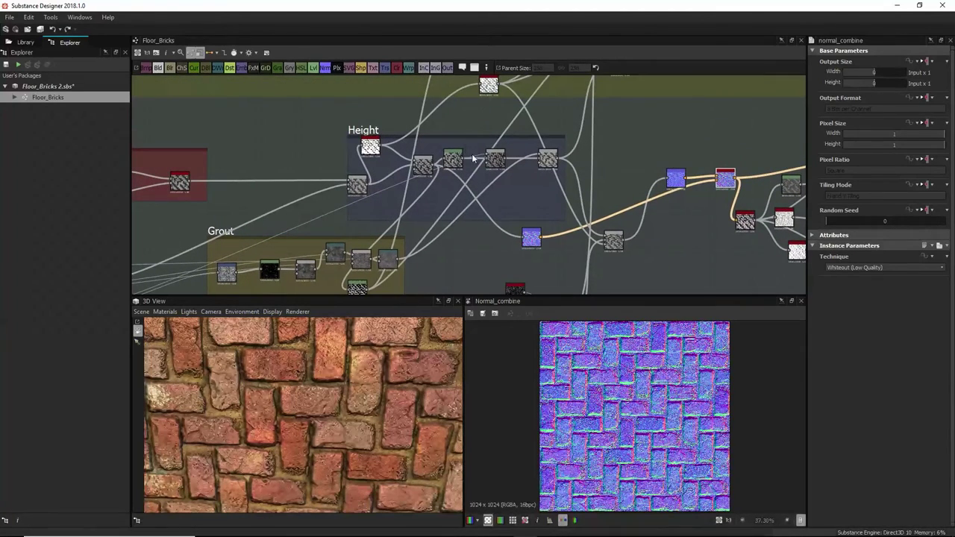
{"action": "double_click", "coordinate": [453, 159]}
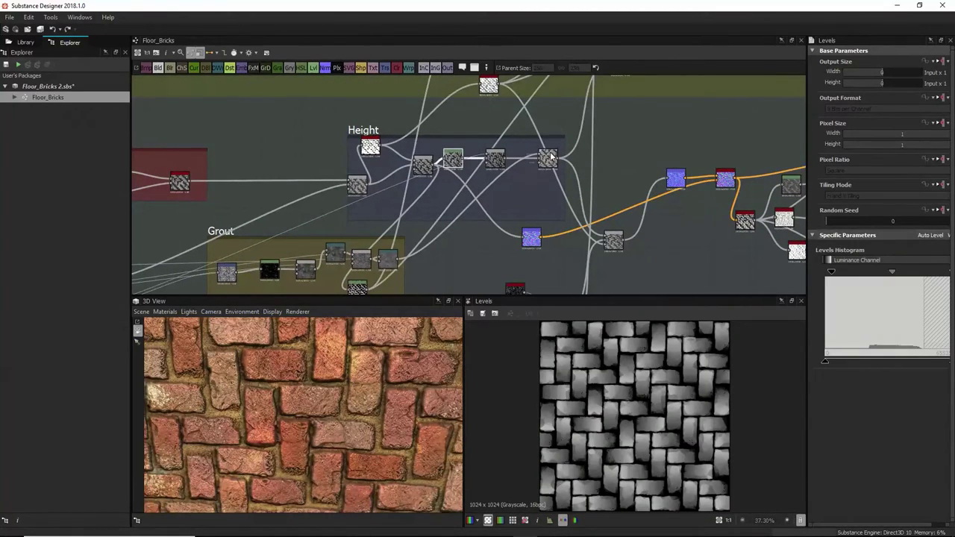
{"action": "double_click", "coordinate": [551, 160]}
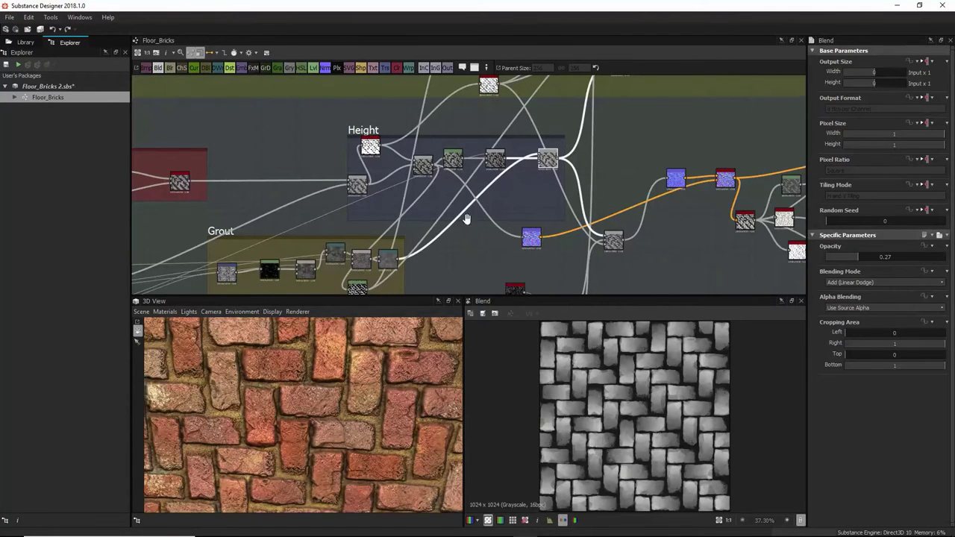
Step: Examine the Grout frame's Transformation 2D, Levels and first Blend, tracing the transformation's source back to the Surface Texture frame
{"action": "middle_click_drag", "start_coordinate": [465, 214], "coordinate": [583, 159]}
{"action": "scroll", "coordinate": [338, 216], "scroll_direction": "up", "scroll_amount": 2}
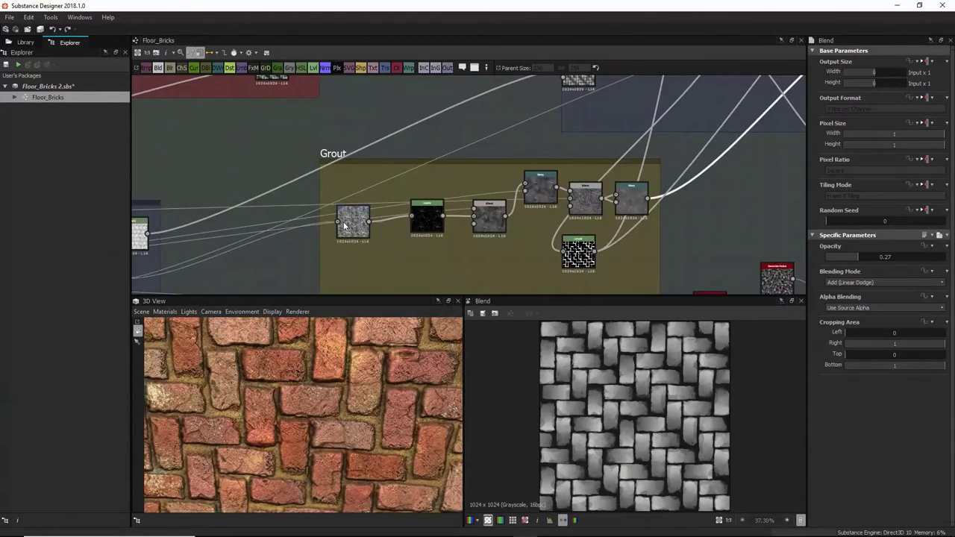
{"action": "double_click", "coordinate": [350, 223]}
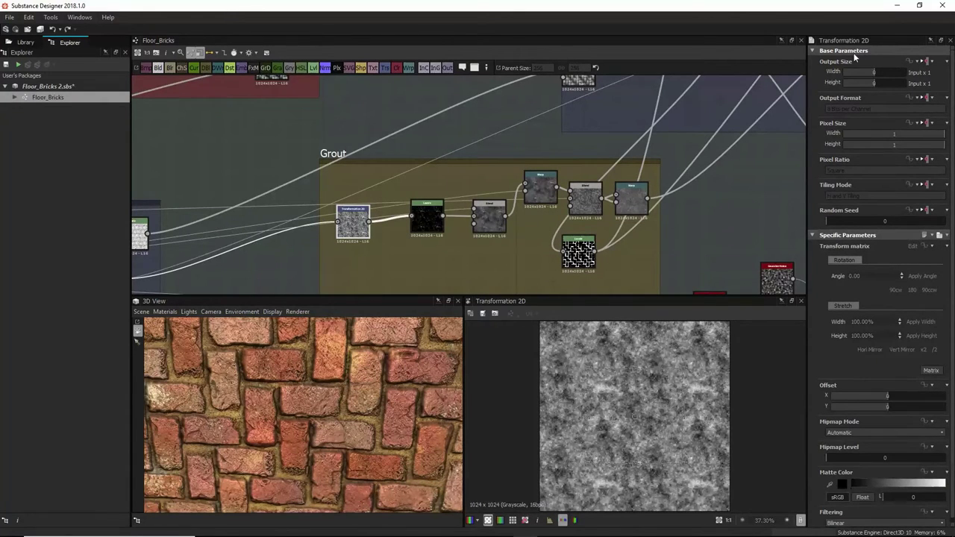
{"action": "middle_click_drag", "start_coordinate": [352, 222], "coordinate": [504, 162]}
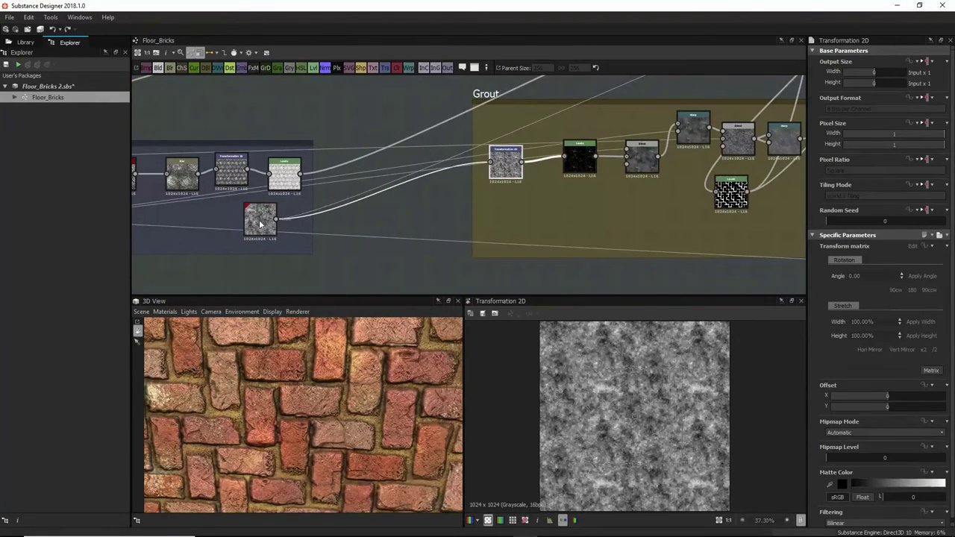
{"action": "middle_click_drag", "start_coordinate": [590, 139], "coordinate": [435, 240]}
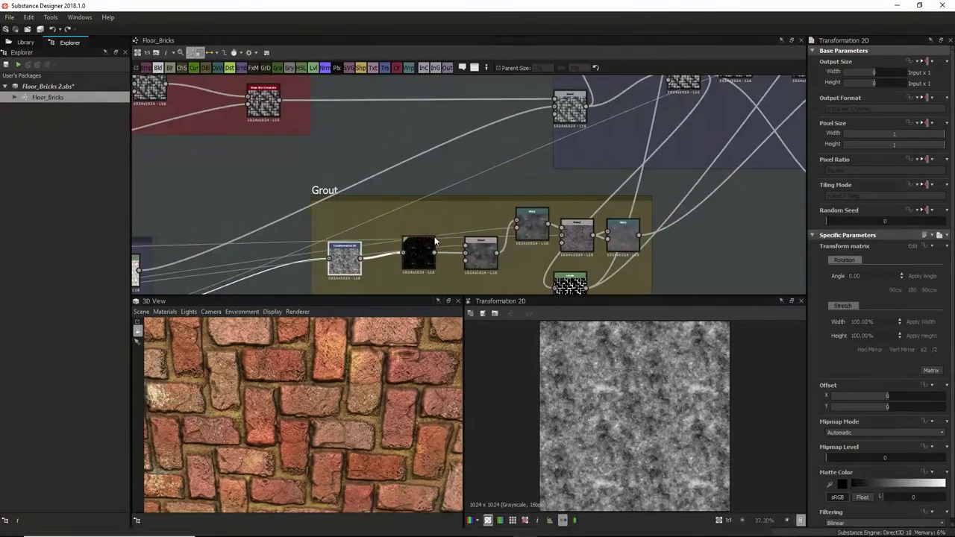
{"action": "double_click", "coordinate": [430, 250]}
{"action": "double_click", "coordinate": [478, 255]}
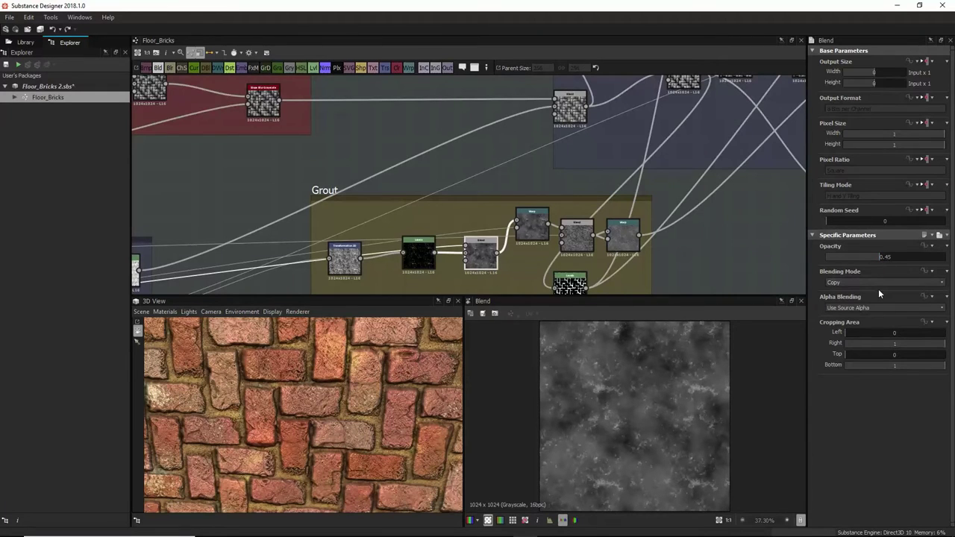
Step: Move the Grout frame's first Blend node below the Levels and Warp row to expose its connections
{"action": "middle_click_drag", "start_coordinate": [489, 256], "coordinate": [505, 236]}
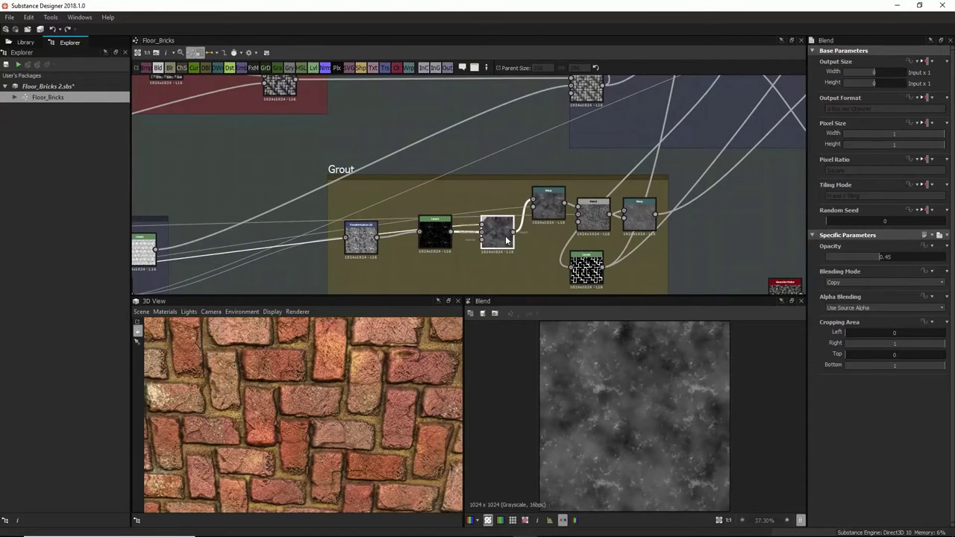
{"action": "left_click_drag", "start_coordinate": [506, 236], "coordinate": [503, 271]}
{"action": "middle_click_drag", "start_coordinate": [503, 271], "coordinate": [603, 167]}
{"action": "middle_click_drag", "start_coordinate": [246, 214], "coordinate": [122, 259]}
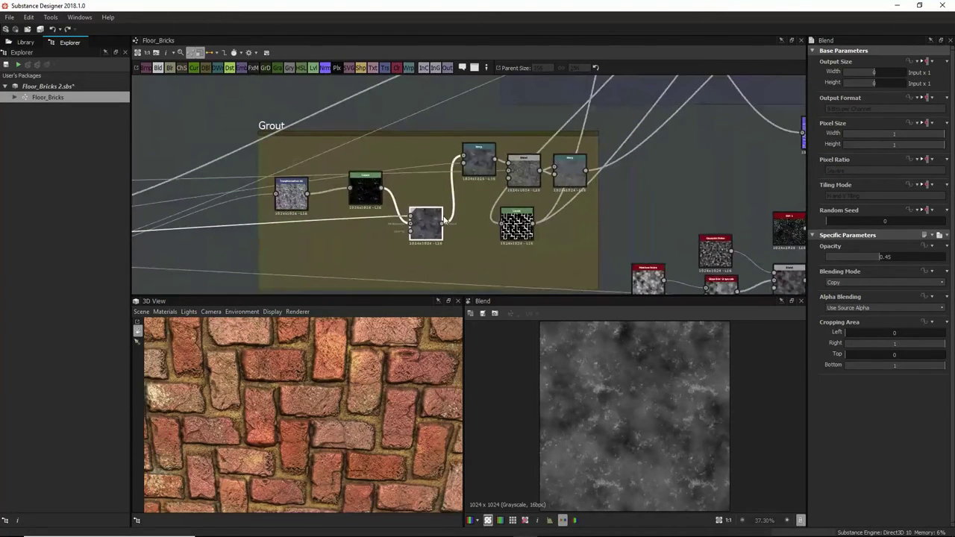
Step: Trace the first Grout Warp's input back to the Surface Texture frame and reposition the Warp above the first Blend
{"action": "left_click", "coordinate": [478, 160]}
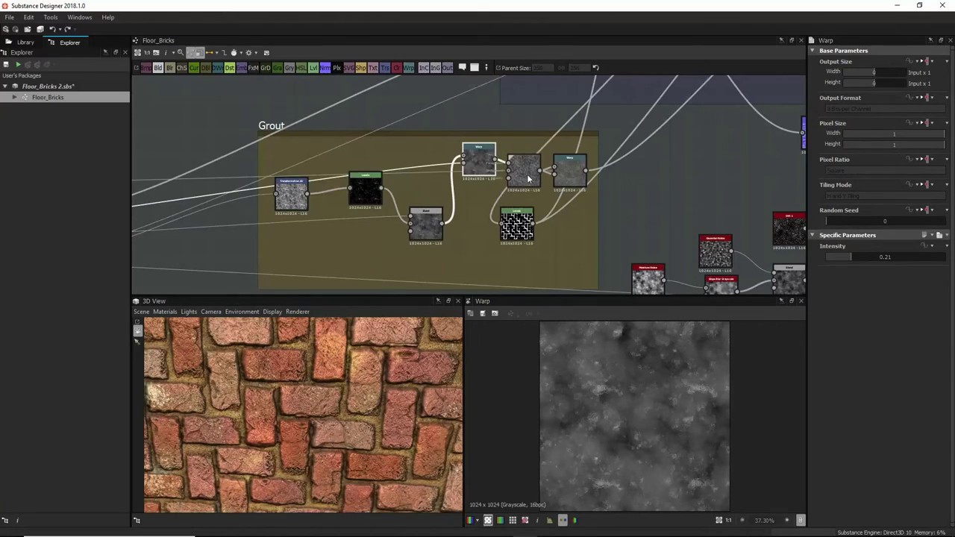
{"action": "left_click_drag", "start_coordinate": [480, 159], "coordinate": [482, 166]}
{"action": "middle_click_drag", "start_coordinate": [417, 182], "coordinate": [649, 179]}
{"action": "scroll", "coordinate": [400, 178], "scroll_direction": "down", "scroll_amount": 2}
{"action": "middle_click_drag", "start_coordinate": [183, 181], "coordinate": [615, 182]}
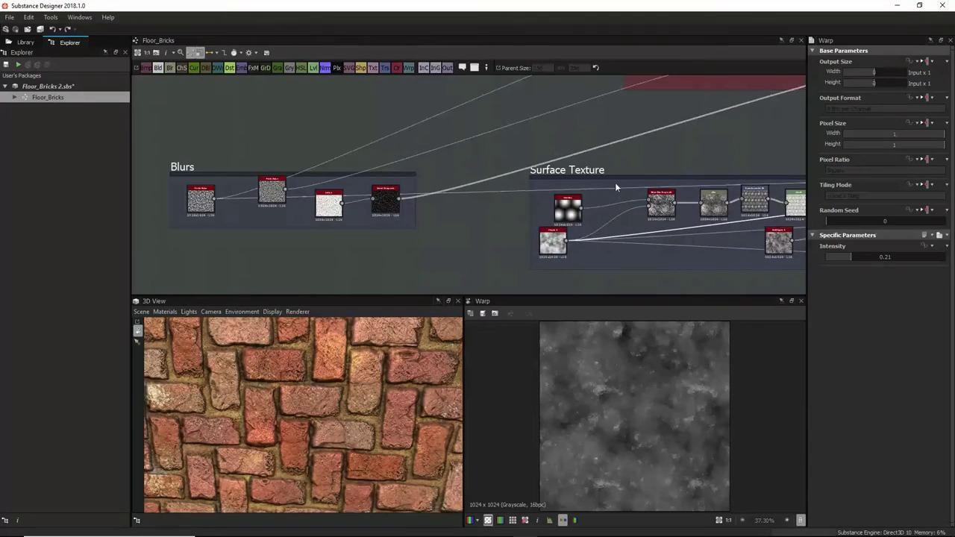
{"action": "middle_click_drag", "start_coordinate": [468, 184], "coordinate": [543, 183]}
{"action": "middle_click_drag", "start_coordinate": [747, 187], "coordinate": [344, 227]}
{"action": "middle_click_drag", "start_coordinate": [571, 209], "coordinate": [310, 214]}
{"action": "left_click_drag", "start_coordinate": [534, 209], "coordinate": [496, 205]}
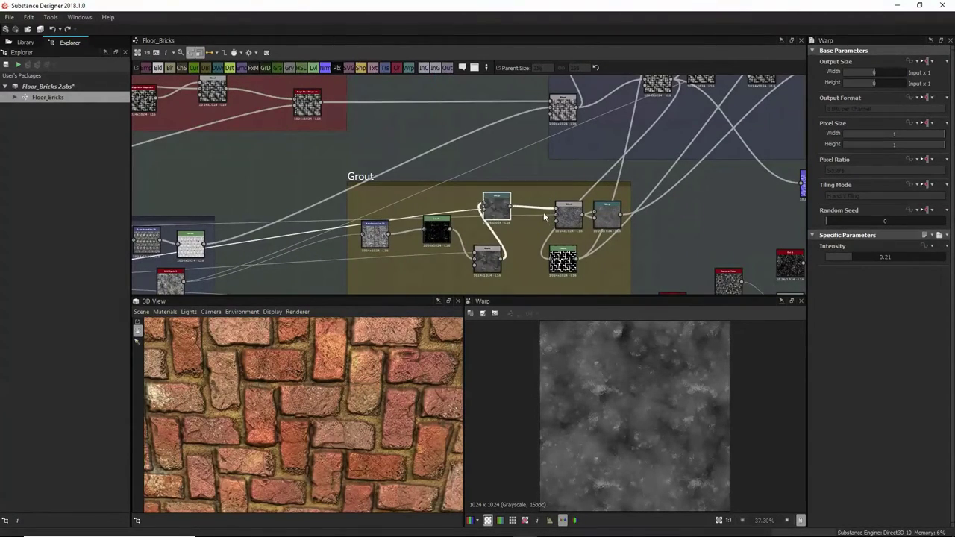
Step: Preview the second Blend in the Grout frame and trace its inputs back through the Surface Texture frame
{"action": "left_click", "coordinate": [569, 215]}
{"action": "middle_click_drag", "start_coordinate": [561, 245], "coordinate": [741, 193]}
{"action": "middle_click_drag", "start_coordinate": [526, 187], "coordinate": [682, 161]}
{"action": "left_click", "coordinate": [610, 166]}
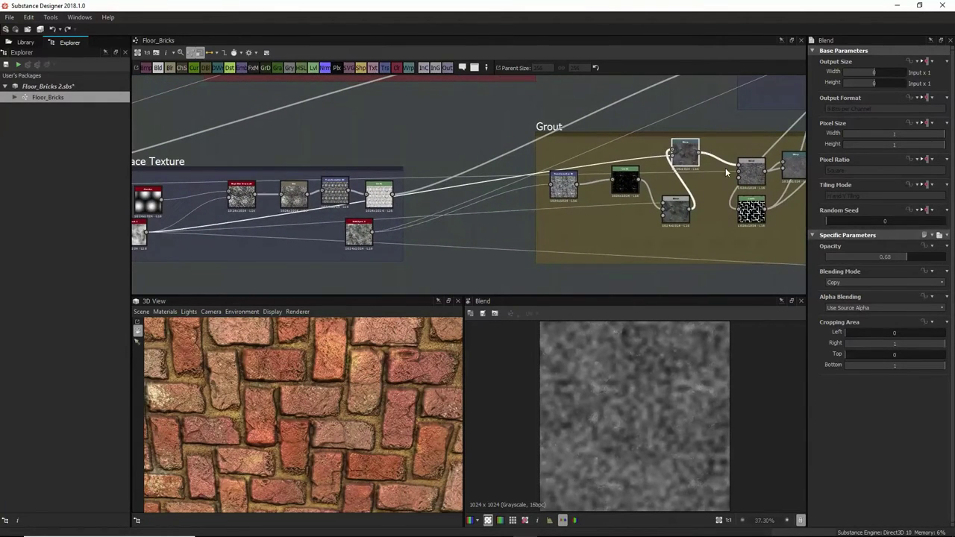
{"action": "middle_click_drag", "start_coordinate": [463, 206], "coordinate": [606, 183]}
{"action": "left_click_drag", "start_coordinate": [781, 145], "coordinate": [772, 154]}
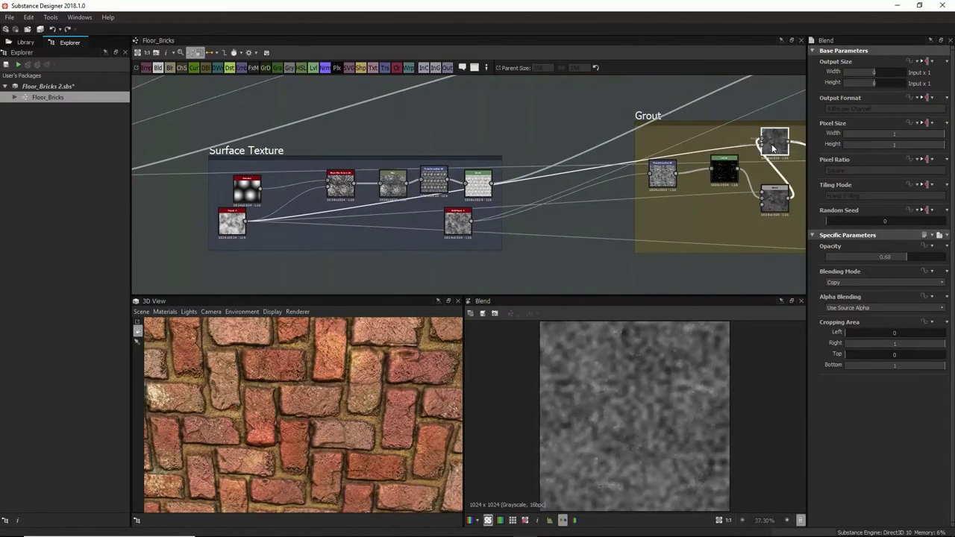
{"action": "middle_click_drag", "start_coordinate": [773, 156], "coordinate": [445, 170]}
{"action": "left_click", "coordinate": [559, 179]}
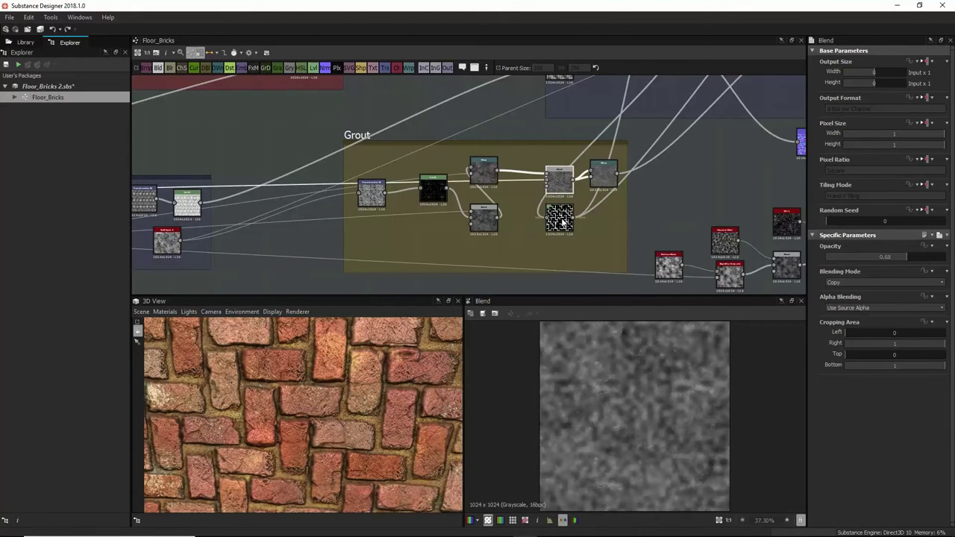
Step: Spread apart the Grout frame's second Blend and mask Levels nodes, and trace the Levels input to the Height frame's Multiply Blend
{"action": "scroll", "coordinate": [561, 221], "scroll_direction": "up", "scroll_amount": 3}
{"action": "left_click_drag", "start_coordinate": [558, 153], "coordinate": [524, 153]}
{"action": "left_click_drag", "start_coordinate": [558, 216], "coordinate": [573, 216]}
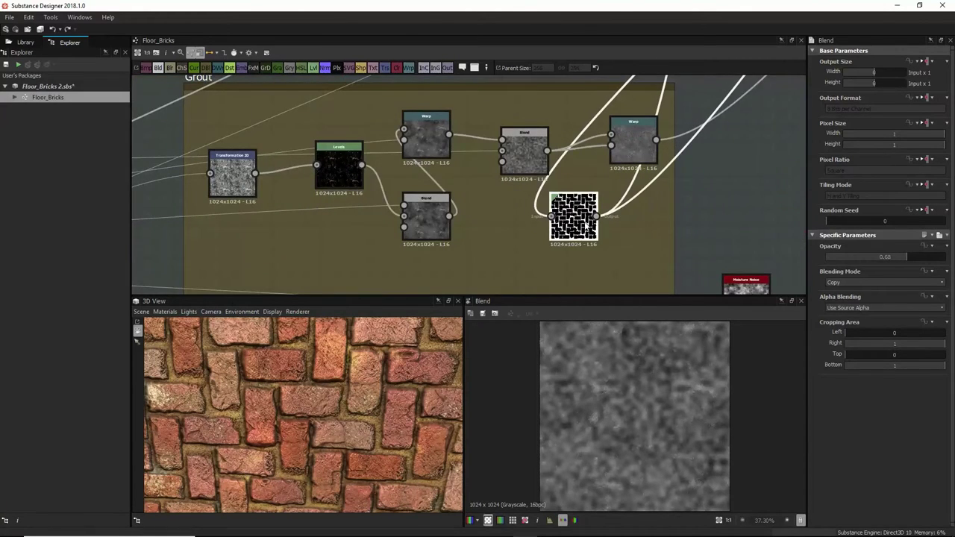
{"action": "scroll", "coordinate": [575, 215], "scroll_direction": "down", "scroll_amount": 4}
{"action": "middle_click_drag", "start_coordinate": [654, 107], "coordinate": [625, 178]}
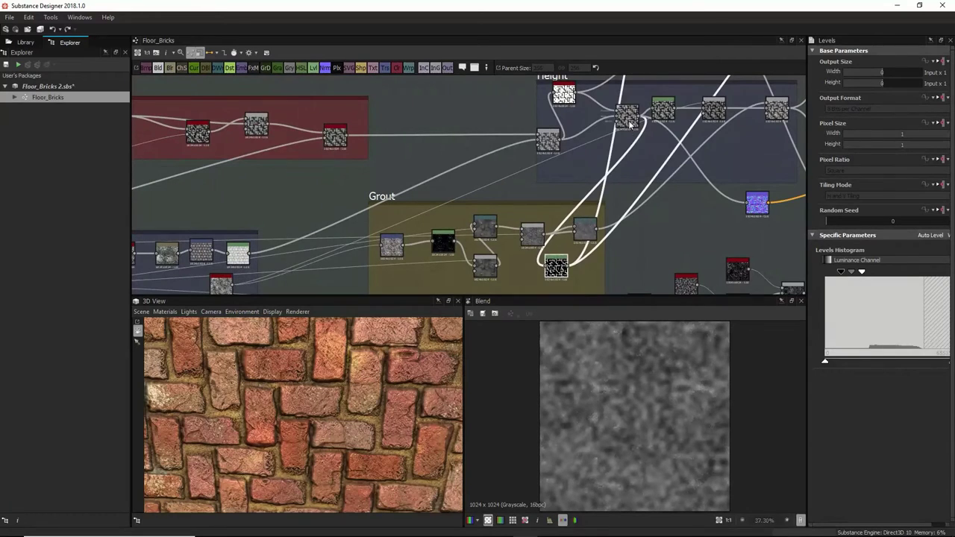
Step: Nudge the Height frame's Multiply Blend aside and preview the Grout frame's mask Levels node with its histogram
{"action": "left_click_drag", "start_coordinate": [629, 120], "coordinate": [616, 117]}
{"action": "double_click", "coordinate": [561, 261]}
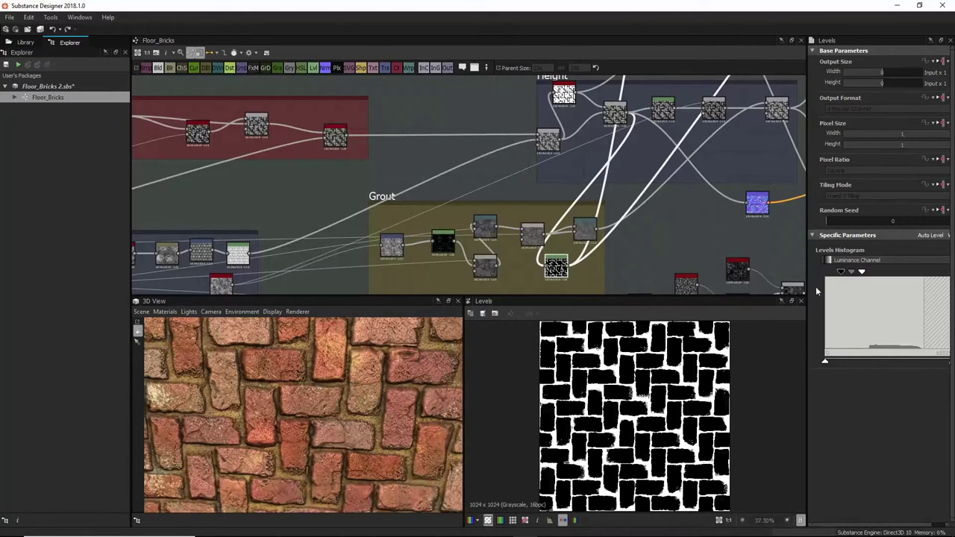
{"action": "scroll", "coordinate": [500, 253], "scroll_direction": "up", "scroll_amount": 2}
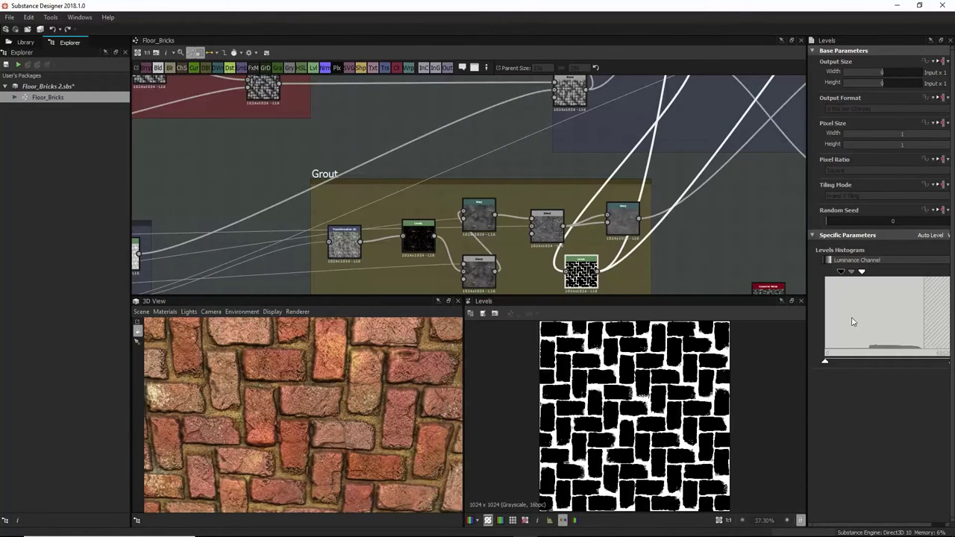
Step: Check the Grout frame's second Blend settings and move the mask Levels node out of Grout into the green frame above Height
{"action": "left_click", "coordinate": [539, 232]}
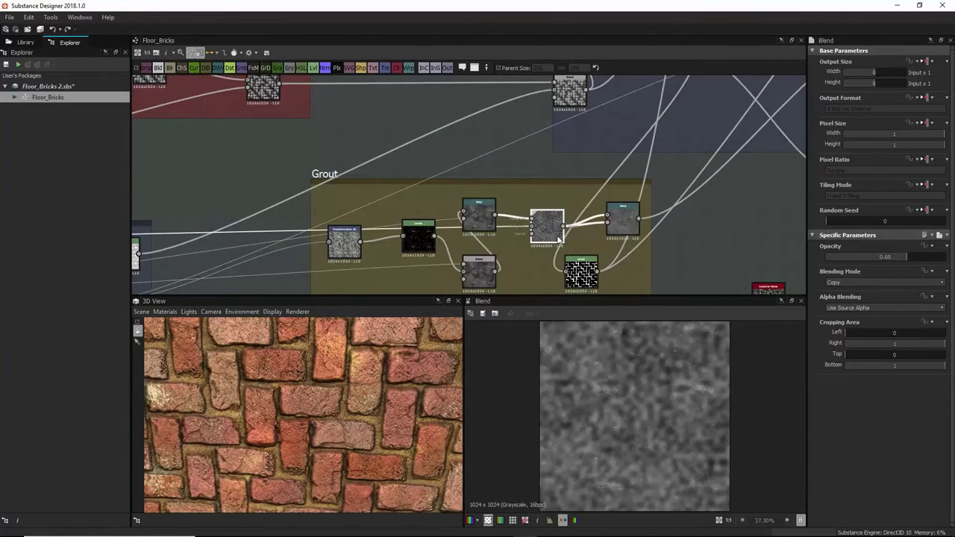
{"action": "left_click_drag", "start_coordinate": [581, 274], "coordinate": [647, 106]}
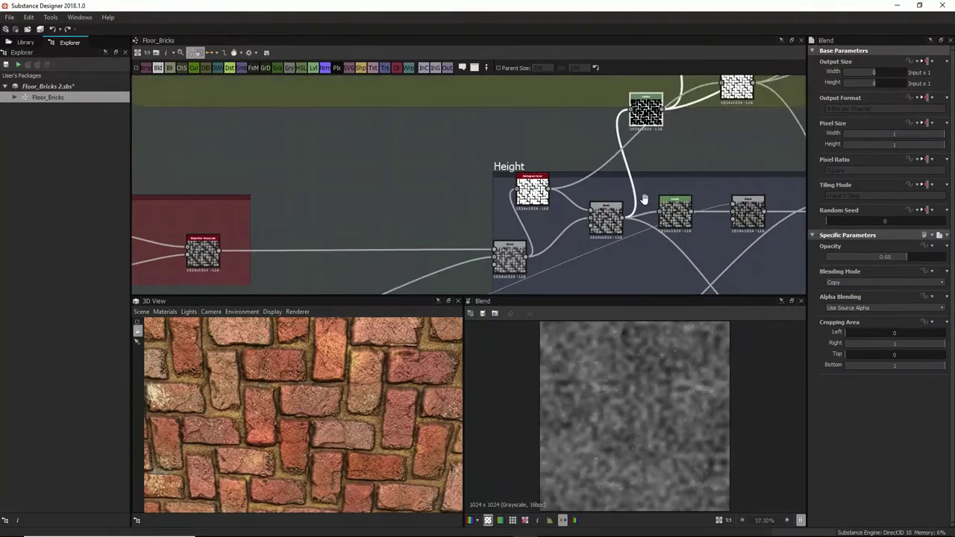
{"action": "left_click_drag", "start_coordinate": [644, 200], "coordinate": [635, 158]}
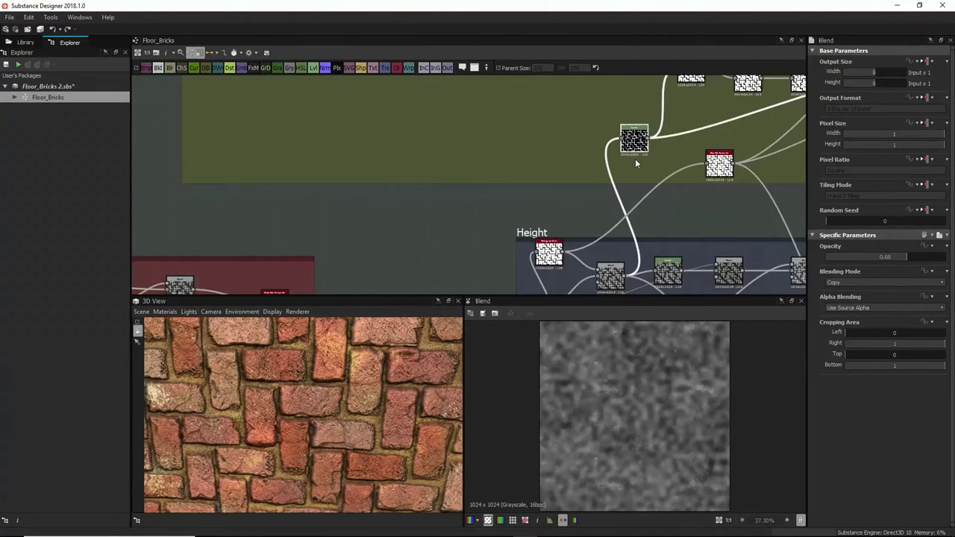
{"action": "scroll", "coordinate": [635, 158], "scroll_direction": "down", "scroll_amount": 4}
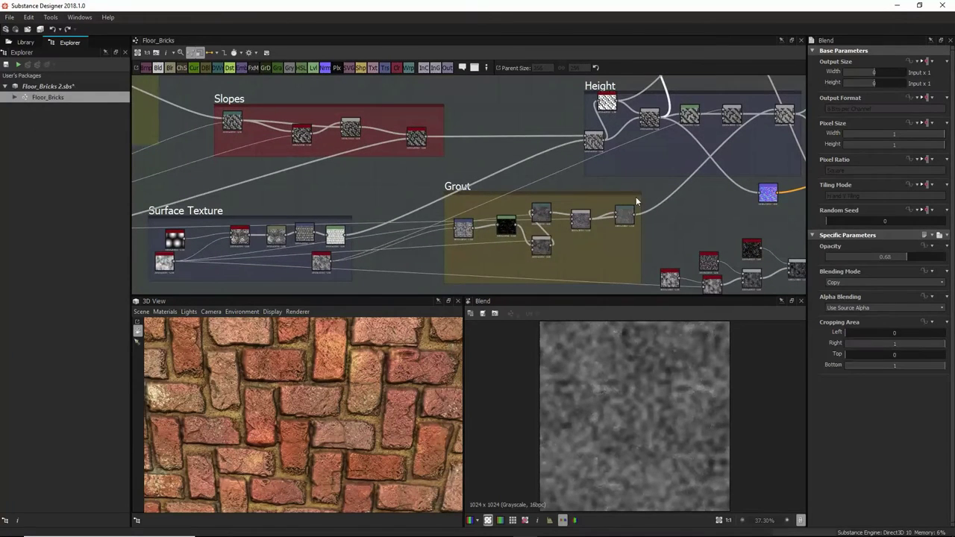
Step: Raise the Grout frame's first Warp slightly above its Blend and preview the last Warp in the frame
{"action": "scroll", "coordinate": [573, 224], "scroll_direction": "up", "scroll_amount": 3}
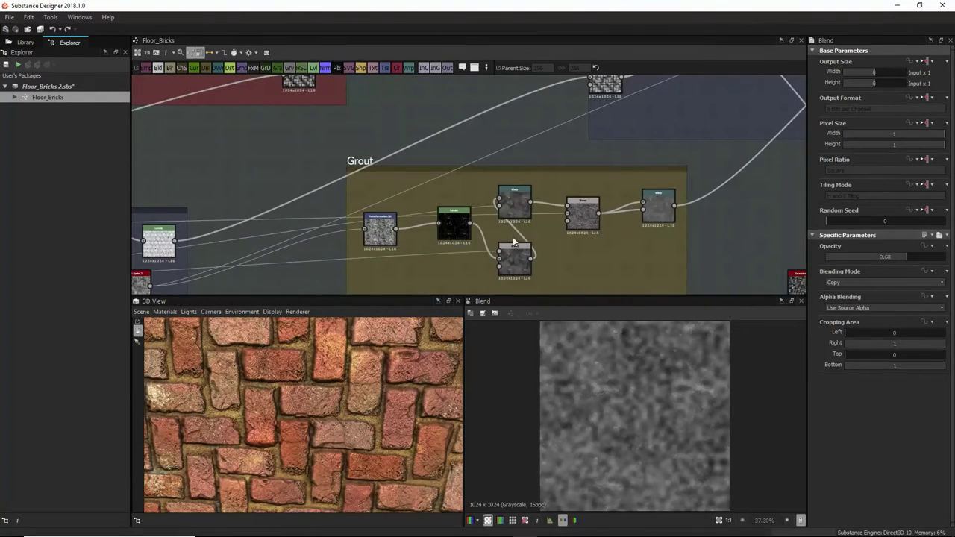
{"action": "mouse_move", "coordinate": [505, 192]}
{"action": "left_mouse_down"}
{"action": "mouse_move", "coordinate": [544, 195]}
{"action": "mouse_move", "coordinate": [510, 188]}
{"action": "left_mouse_up"}
{"action": "left_click", "coordinate": [649, 208]}
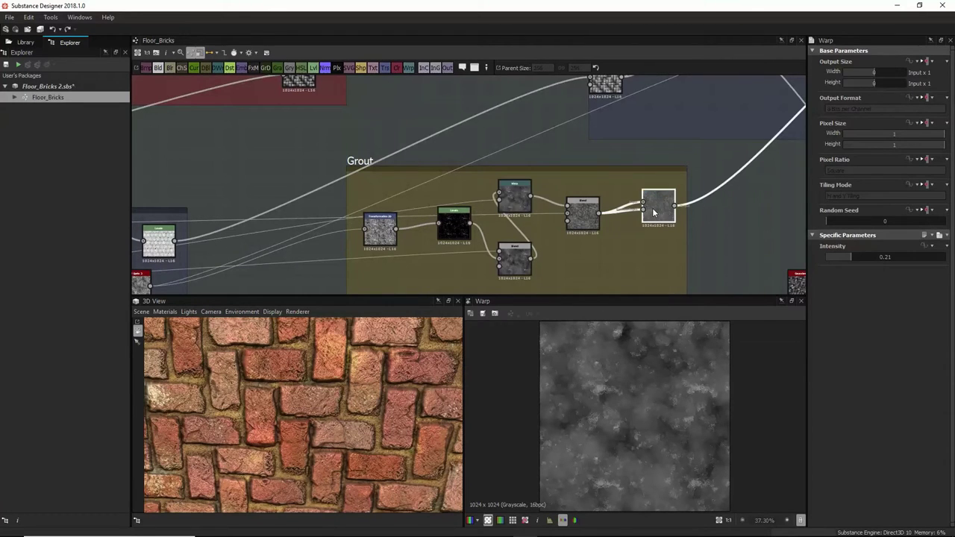
Step: Preview the last Blend in the Height frame, where the Grout output is added, and inspect the result up close
{"action": "scroll", "coordinate": [606, 425], "scroll_direction": "down", "scroll_amount": 2}
{"action": "middle_click_drag", "start_coordinate": [746, 105], "coordinate": [493, 257]}
{"action": "left_click", "coordinate": [701, 197]}
{"action": "scroll", "coordinate": [654, 393], "scroll_direction": "up", "scroll_amount": 5}
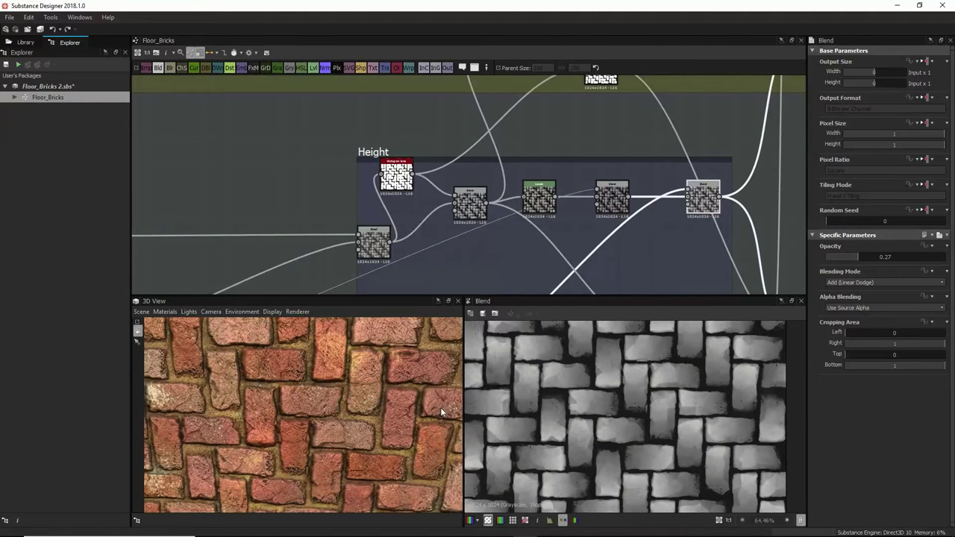
{"action": "scroll", "coordinate": [560, 240], "scroll_direction": "down", "scroll_amount": 2}
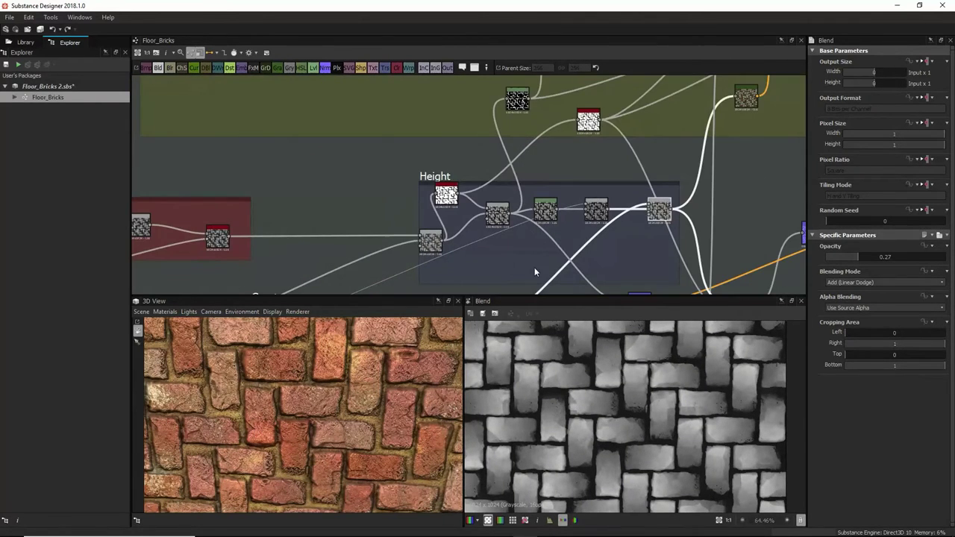
Step: Examine how the Slopes, Surface Texture and Grout frames feed the Height frame and how its last Blend continues to the Normal nodes
{"action": "middle_click_drag", "start_coordinate": [532, 261], "coordinate": [369, 222]}
{"action": "scroll", "coordinate": [369, 221], "scroll_direction": "down", "scroll_amount": 2}
{"action": "scroll", "coordinate": [469, 236], "scroll_direction": "up", "scroll_amount": 2}
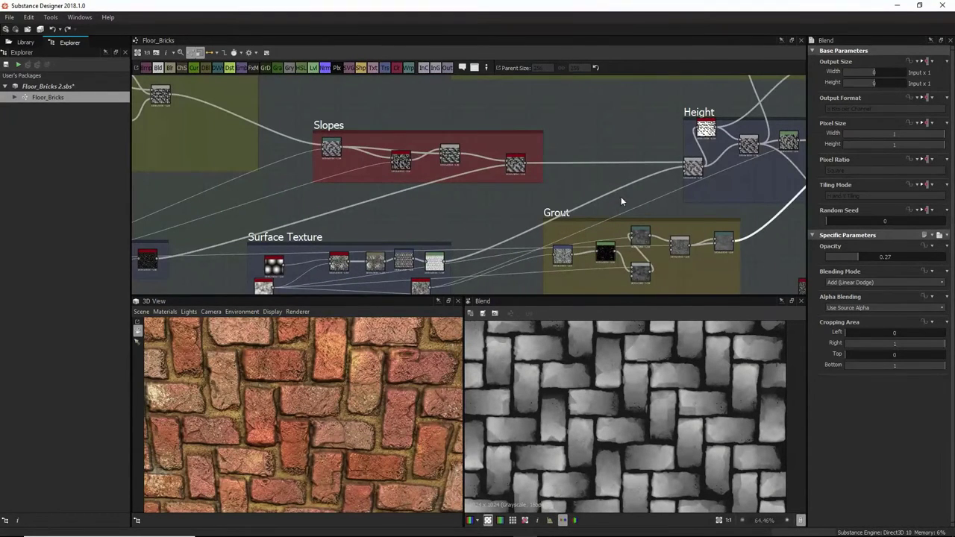
{"action": "middle_click_drag", "start_coordinate": [708, 195], "coordinate": [427, 224]}
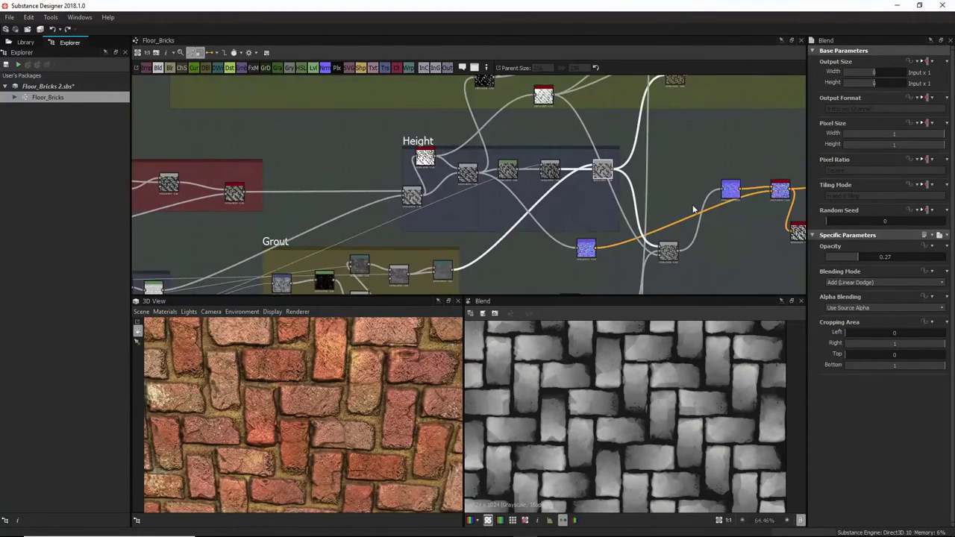
{"action": "scroll", "coordinate": [695, 210], "scroll_direction": "down", "scroll_amount": 3}
{"action": "scroll", "coordinate": [535, 229], "scroll_direction": "up", "scroll_amount": 2}
{"action": "middle_click_drag", "start_coordinate": [447, 160], "coordinate": [565, 188]}
{"action": "scroll", "coordinate": [597, 227], "scroll_direction": "up", "scroll_amount": 5}
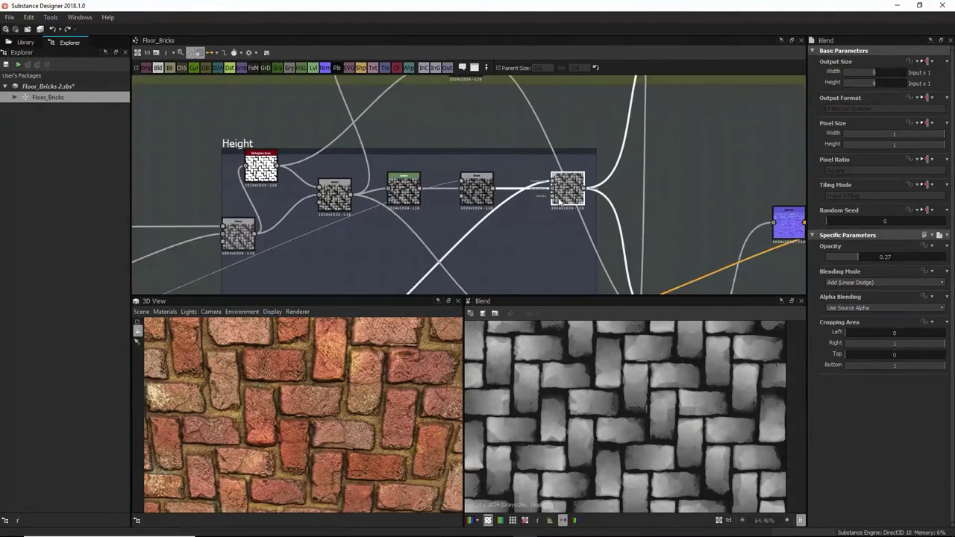
{"action": "middle_click_drag", "start_coordinate": [468, 195], "coordinate": [447, 152]}
{"action": "scroll", "coordinate": [515, 230], "scroll_direction": "down", "scroll_amount": 1}
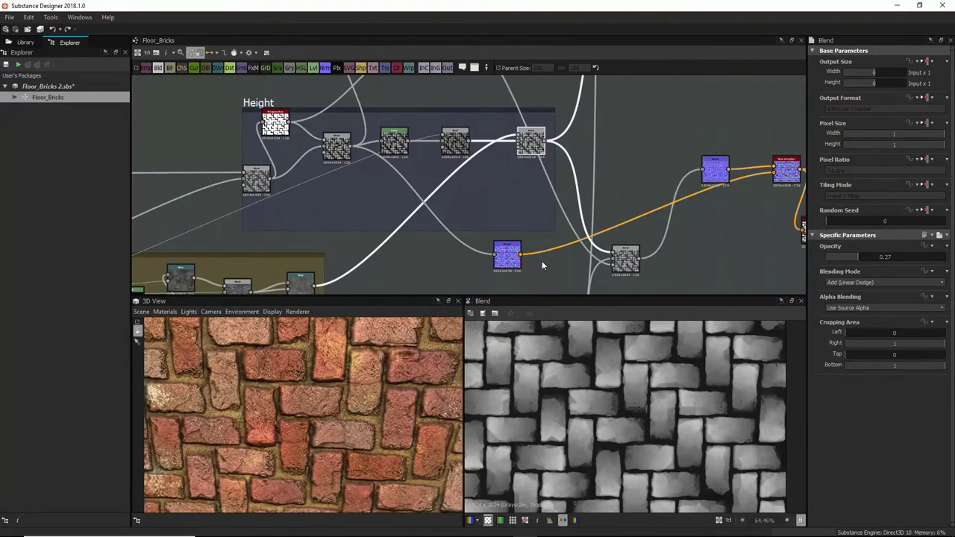
Step: Preview the noise chain beside the Grout frame, from Moisture Noise and Slope Blur Grayscale through Gaussian Noise to the final Subtract Blend
{"action": "middle_click_drag", "start_coordinate": [542, 260], "coordinate": [703, 175]}
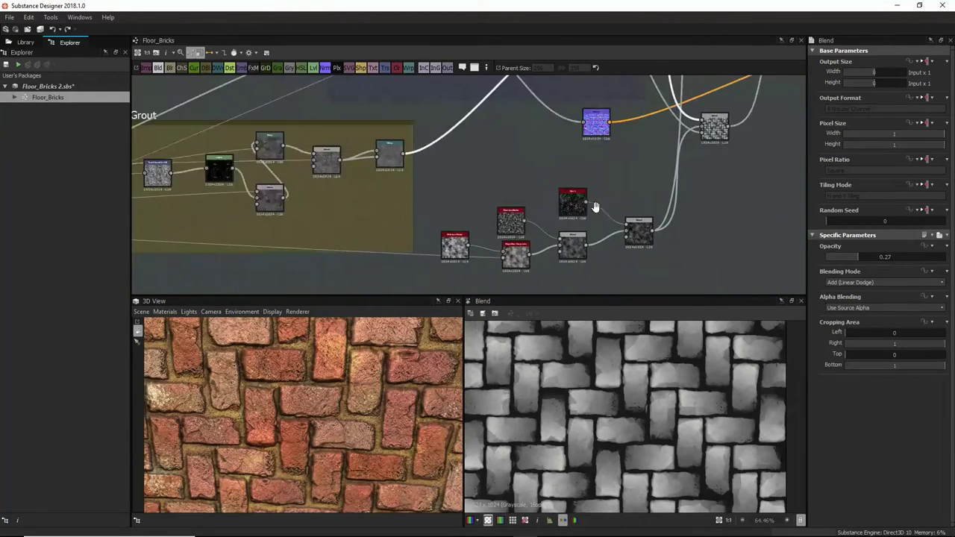
{"action": "scroll", "coordinate": [455, 200], "scroll_direction": "down", "scroll_amount": 2}
{"action": "middle_click_drag", "start_coordinate": [383, 191], "coordinate": [436, 207]}
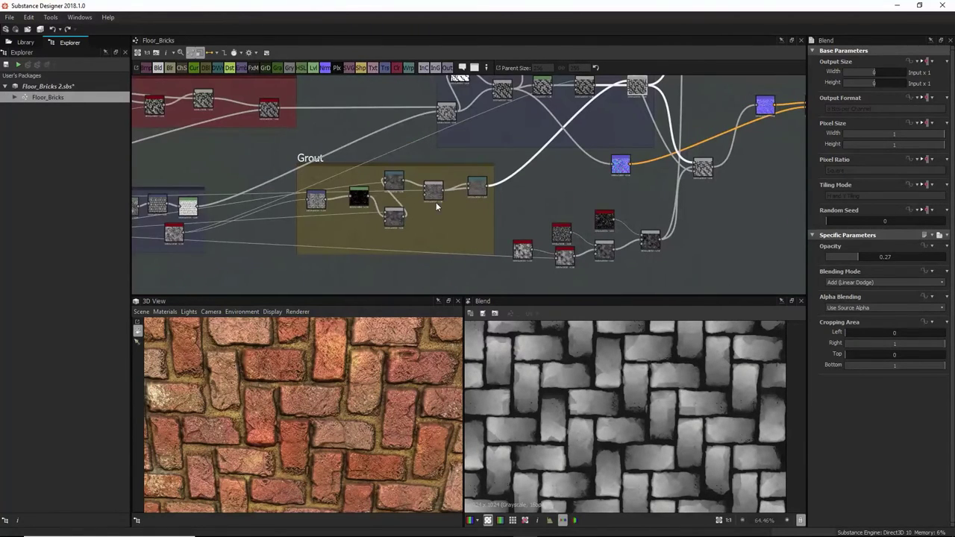
{"action": "double_click", "coordinate": [523, 250]}
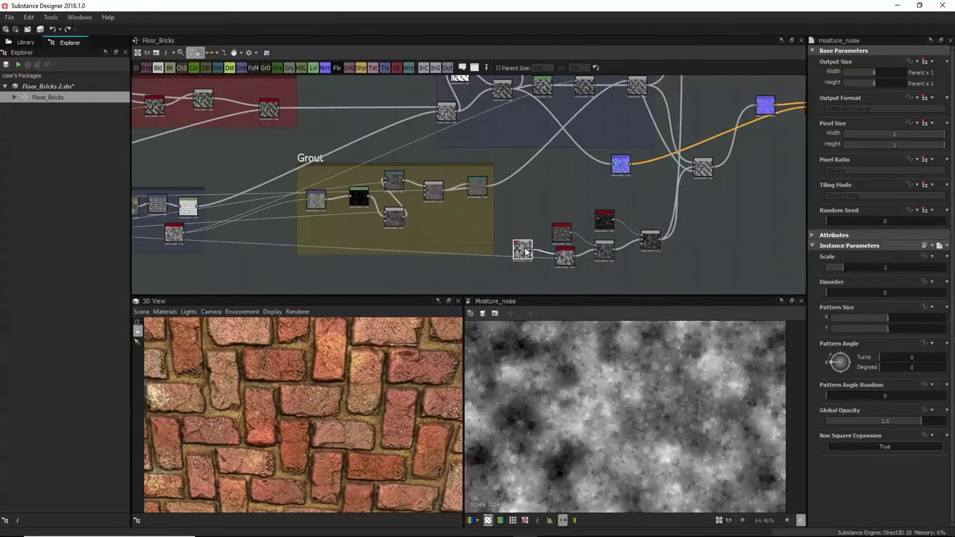
{"action": "double_click", "coordinate": [566, 255]}
{"action": "middle_click_drag", "start_coordinate": [456, 278], "coordinate": [475, 278]}
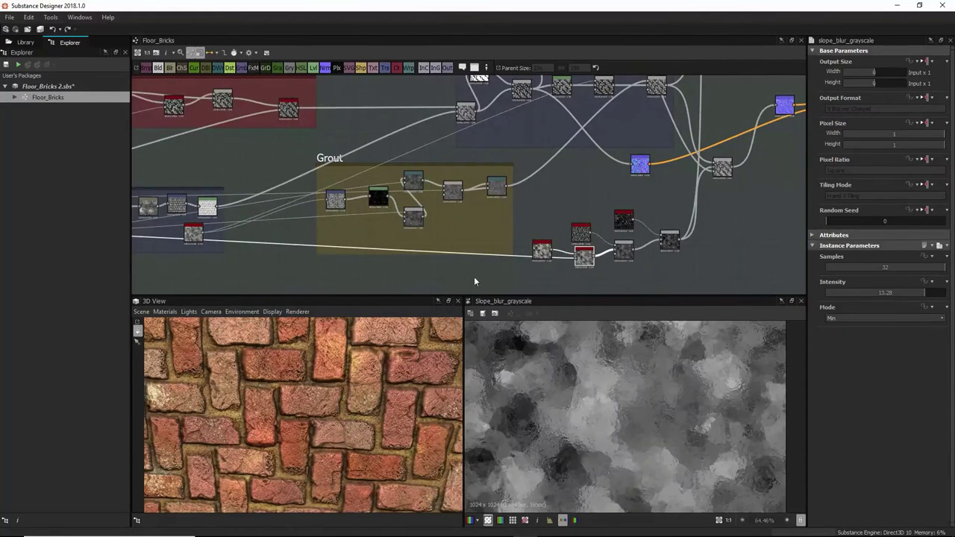
{"action": "double_click", "coordinate": [583, 234]}
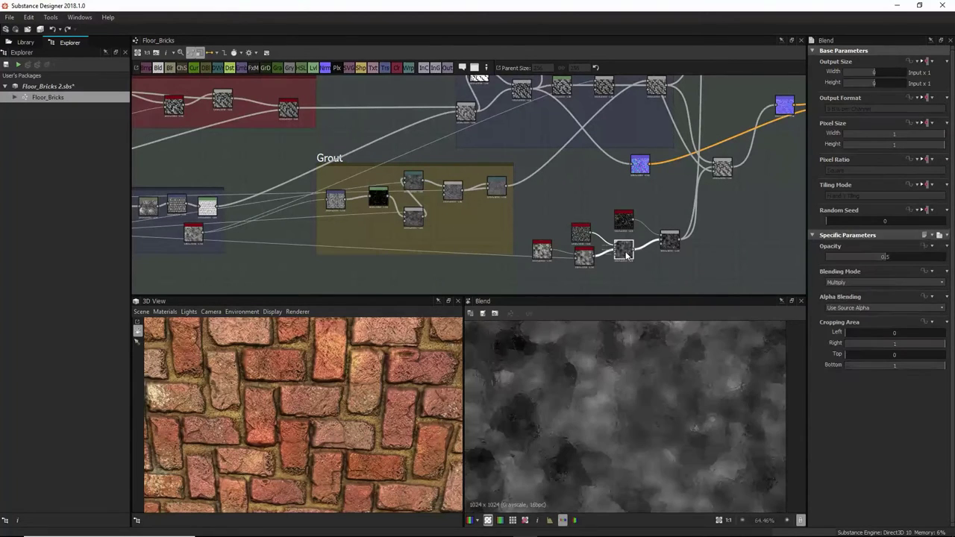
{"action": "double_click", "coordinate": [625, 226]}
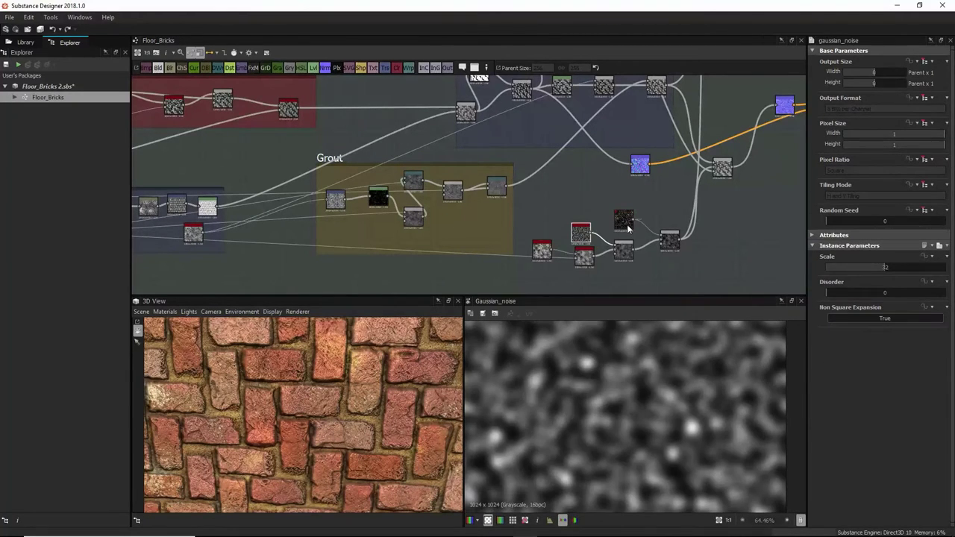
{"action": "double_click", "coordinate": [670, 237]}
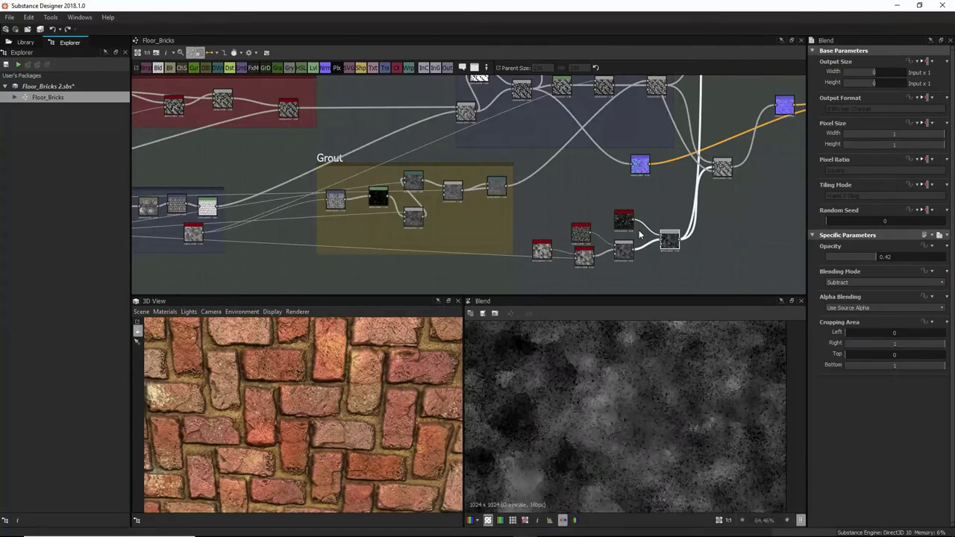
Step: Review the parameters of each noise chain node: Moisture Noise, Slope Blur Grayscale, Gaussian Noise, Multiply Blend, Dirt 1 and Subtract Blend
{"action": "middle_click_drag", "start_coordinate": [656, 251], "coordinate": [573, 256]}
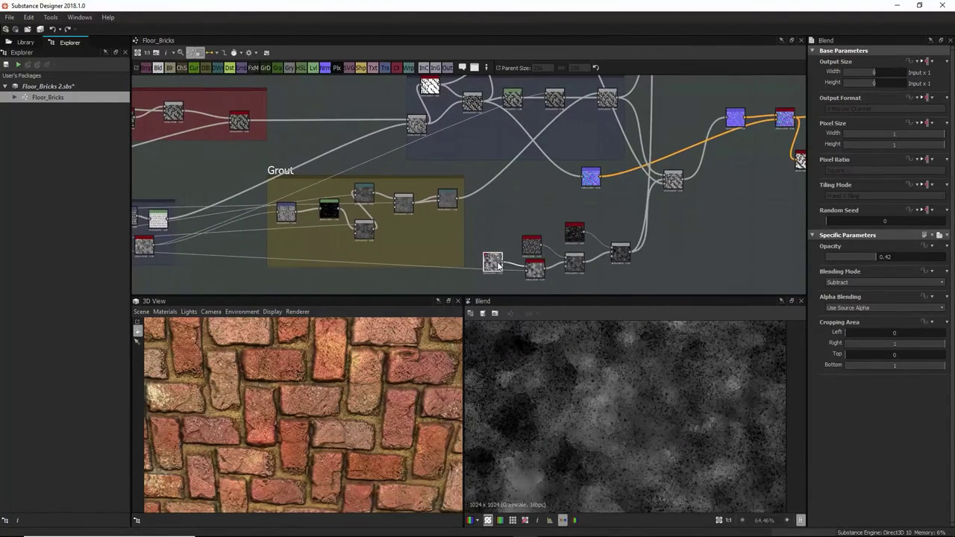
{"action": "double_click", "coordinate": [527, 270]}
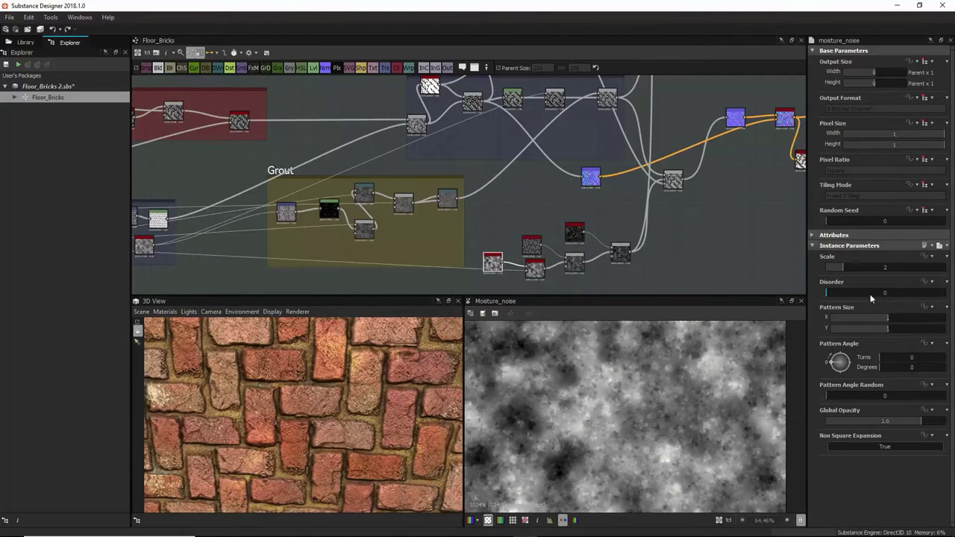
{"action": "double_click", "coordinate": [533, 271]}
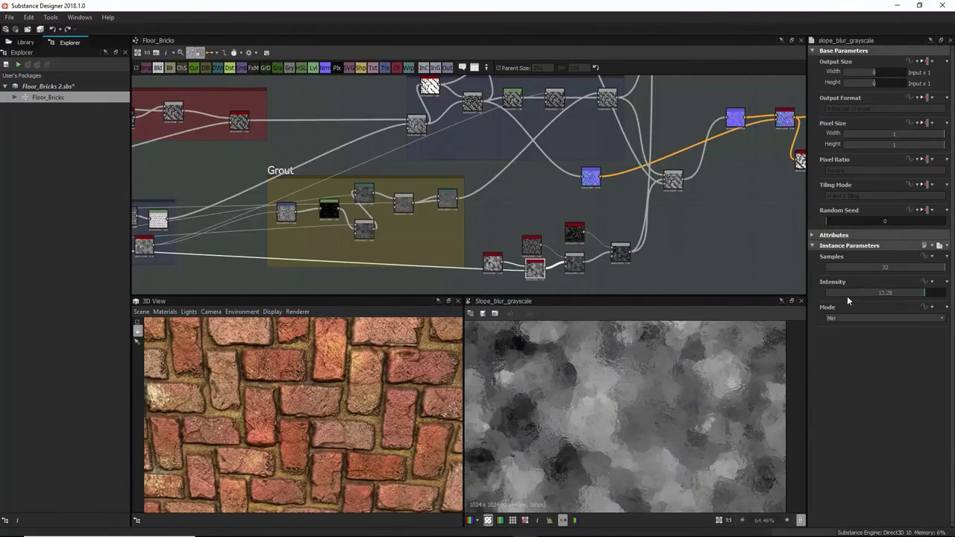
{"action": "double_click", "coordinate": [532, 245]}
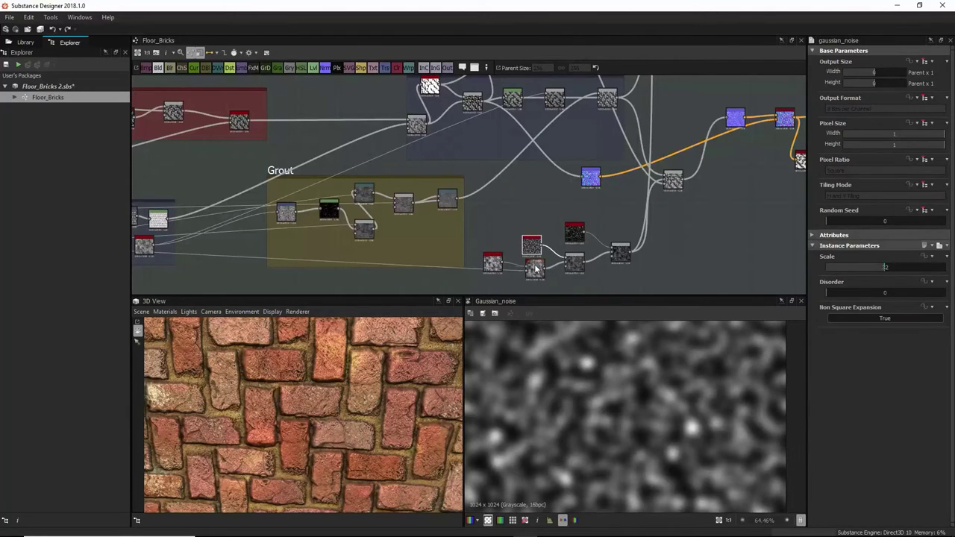
{"action": "double_click", "coordinate": [571, 267]}
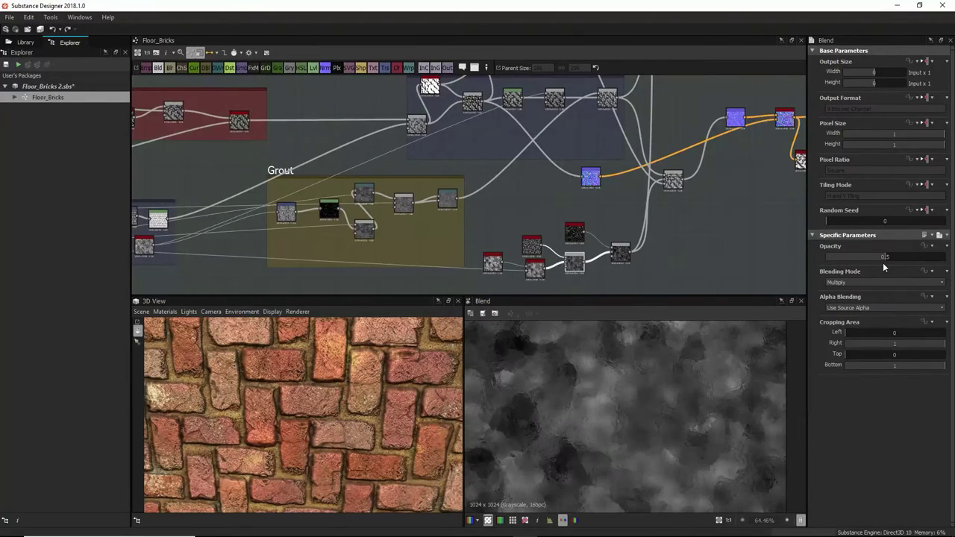
{"action": "double_click", "coordinate": [575, 236]}
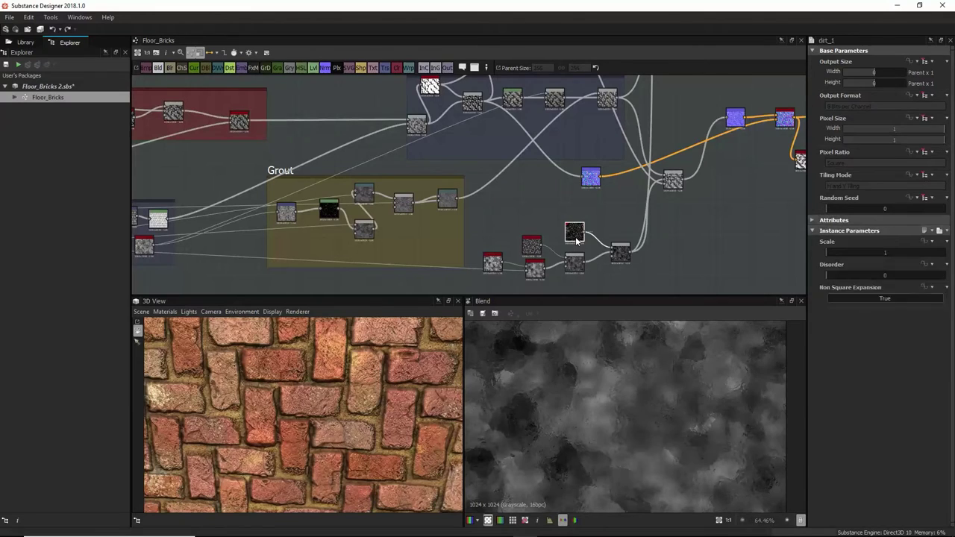
{"action": "double_click", "coordinate": [620, 251]}
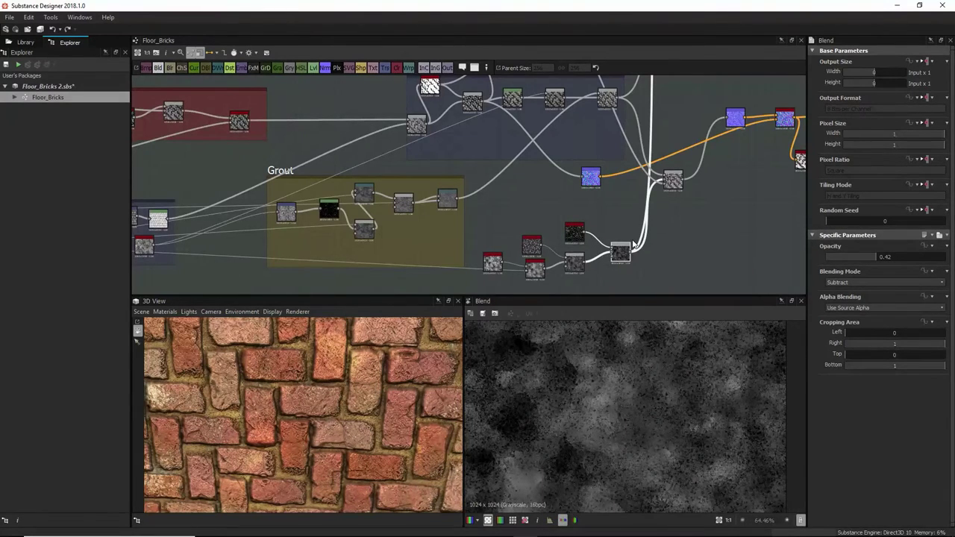
Step: Preview the Copy Blend that combines the noise chain with the Height output and inspect its grout detail up close
{"action": "left_click", "coordinate": [675, 187]}
{"action": "double_click", "coordinate": [675, 187]}
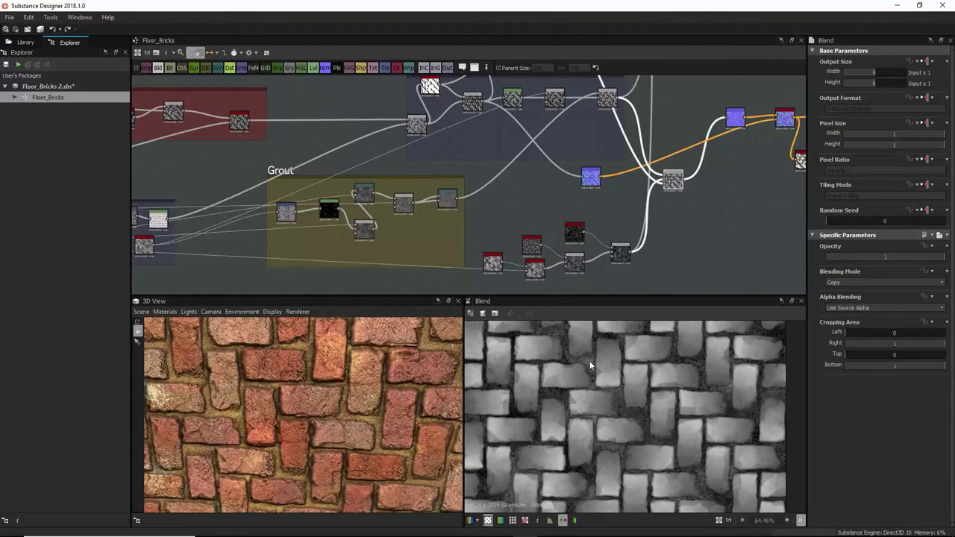
{"action": "scroll", "coordinate": [590, 361], "scroll_direction": "up", "scroll_amount": 3}
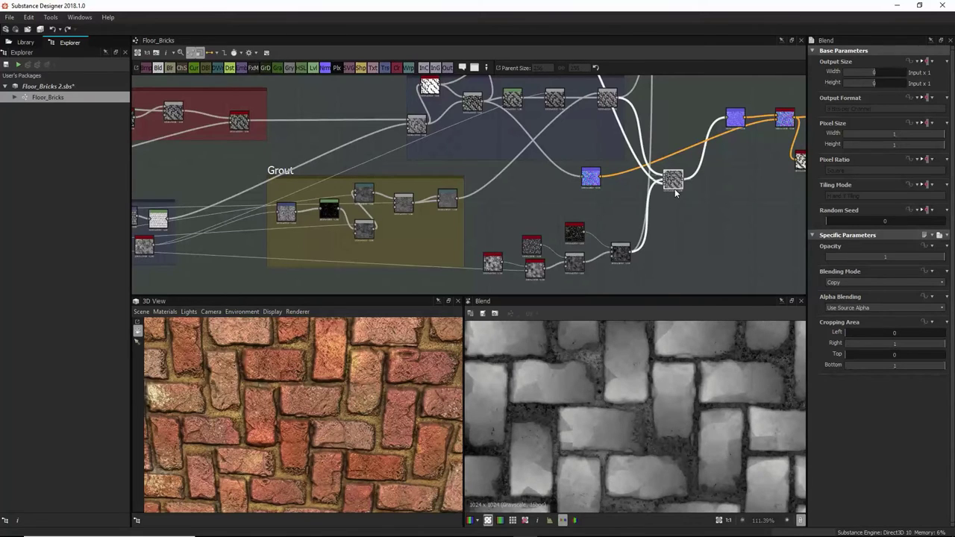
Step: Trace the Copy Blend's mask input to the node in the green frame, nudge that node, and review the Blend's remaining inputs
{"action": "middle_click_drag", "start_coordinate": [674, 189], "coordinate": [691, 290]}
{"action": "left_click_drag", "start_coordinate": [565, 124], "coordinate": [555, 126]}
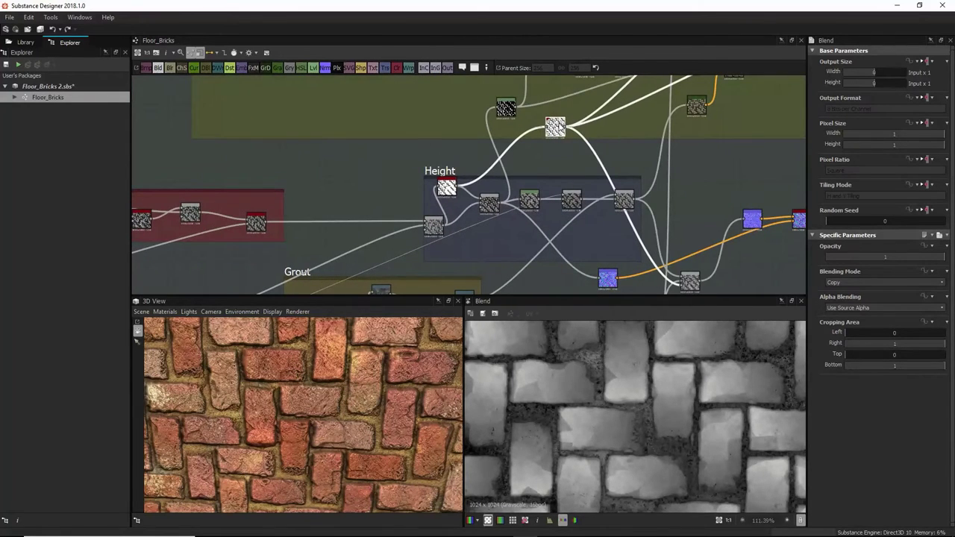
{"action": "double_click", "coordinate": [690, 281]}
{"action": "middle_click_drag", "start_coordinate": [690, 292], "coordinate": [646, 200]}
{"action": "double_click", "coordinate": [648, 213]}
{"action": "scroll", "coordinate": [648, 202], "scroll_direction": "up", "scroll_amount": 2}
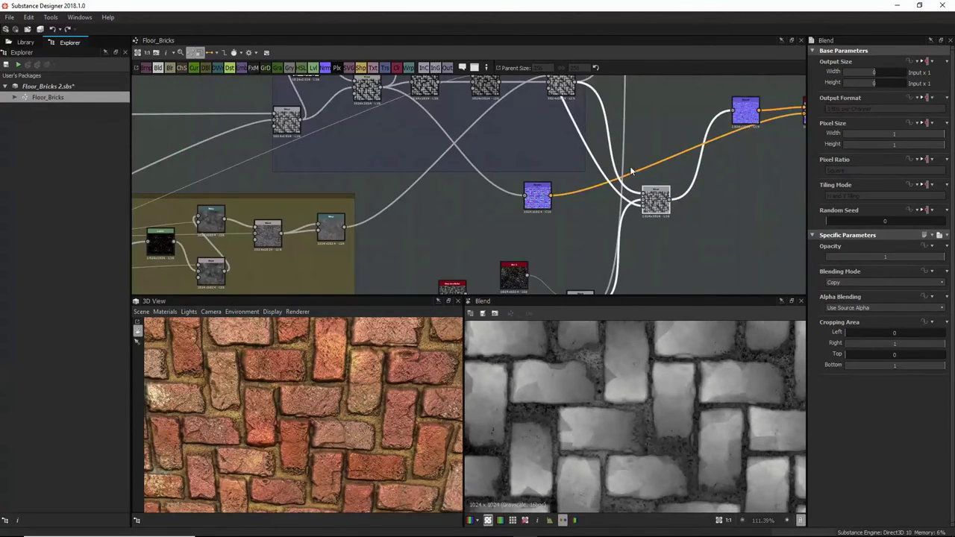
{"action": "middle_click_drag", "start_coordinate": [630, 166], "coordinate": [630, 220]}
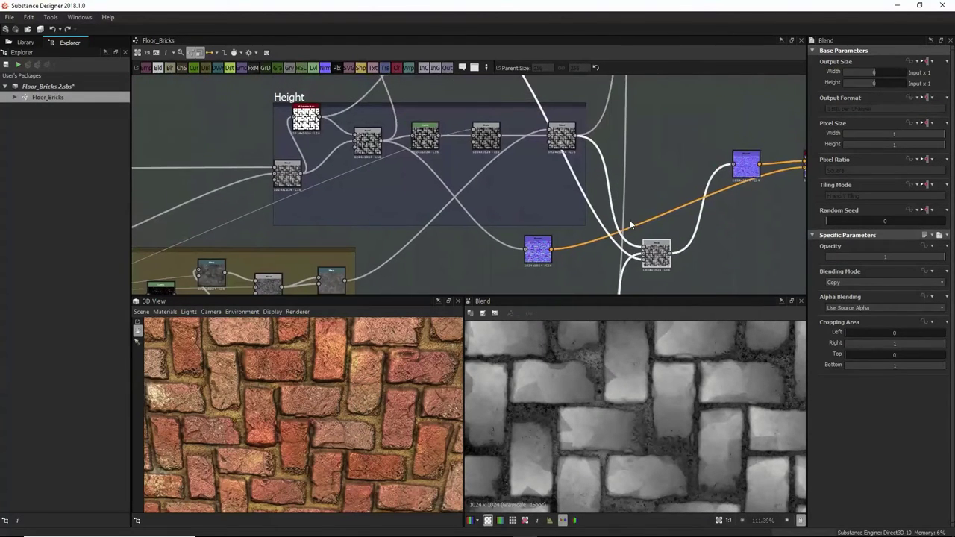
Step: Preview the Height frame's last Blend for comparison and move the Copy Blend up in line with the Normal node it feeds
{"action": "double_click", "coordinate": [571, 143]}
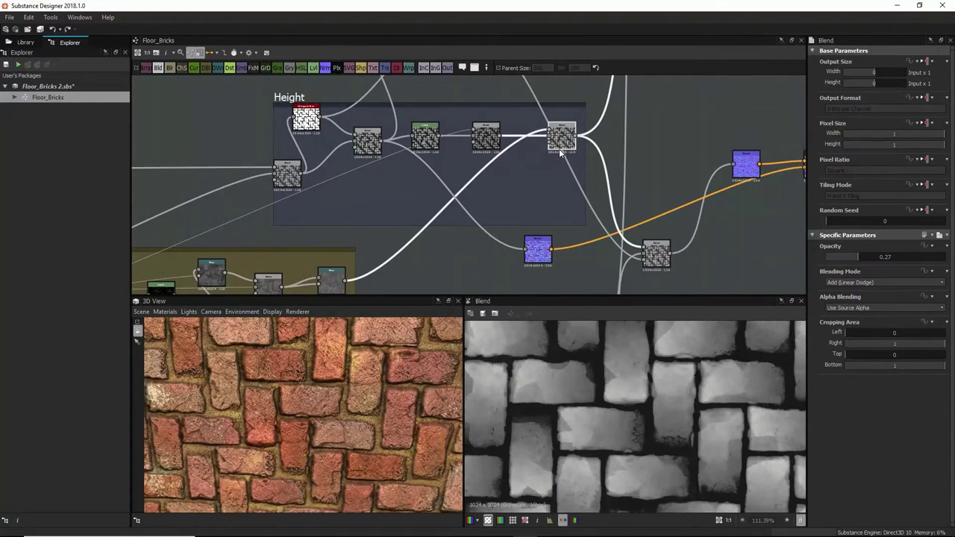
{"action": "middle_click_drag", "start_coordinate": [613, 154], "coordinate": [555, 102]}
{"action": "left_click_drag", "start_coordinate": [587, 182], "coordinate": [587, 88]}
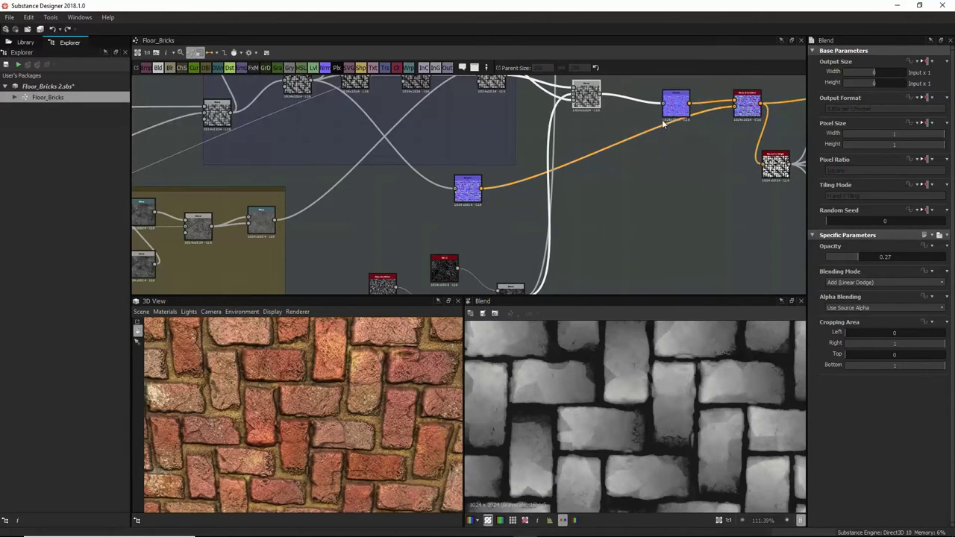
Step: Preview the Normal Combine node and examine the connections leading into and out of it
{"action": "middle_click_drag", "start_coordinate": [680, 126], "coordinate": [681, 315]}
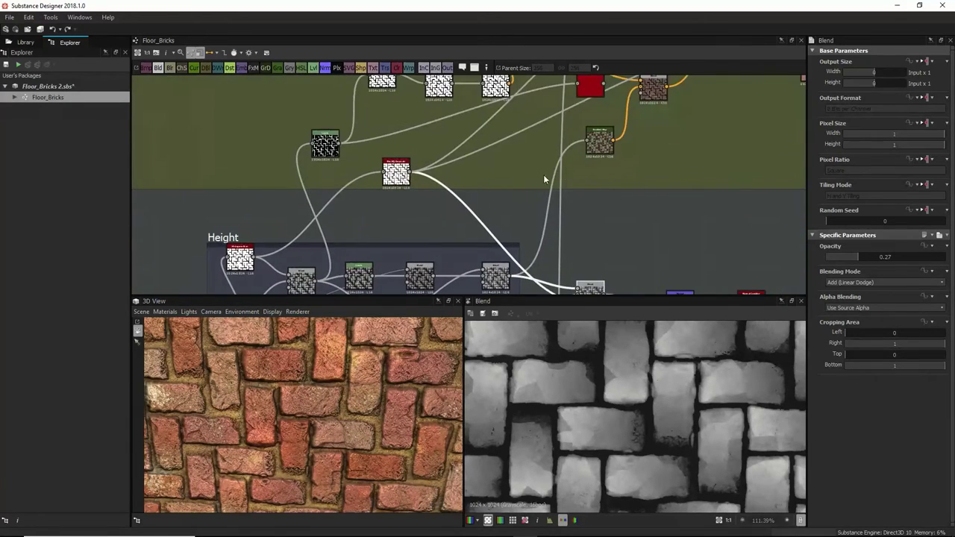
{"action": "scroll", "coordinate": [474, 175], "scroll_direction": "down", "scroll_amount": 3}
{"action": "middle_click_drag", "start_coordinate": [473, 175], "coordinate": [496, 168]}
{"action": "double_click", "coordinate": [497, 165]}
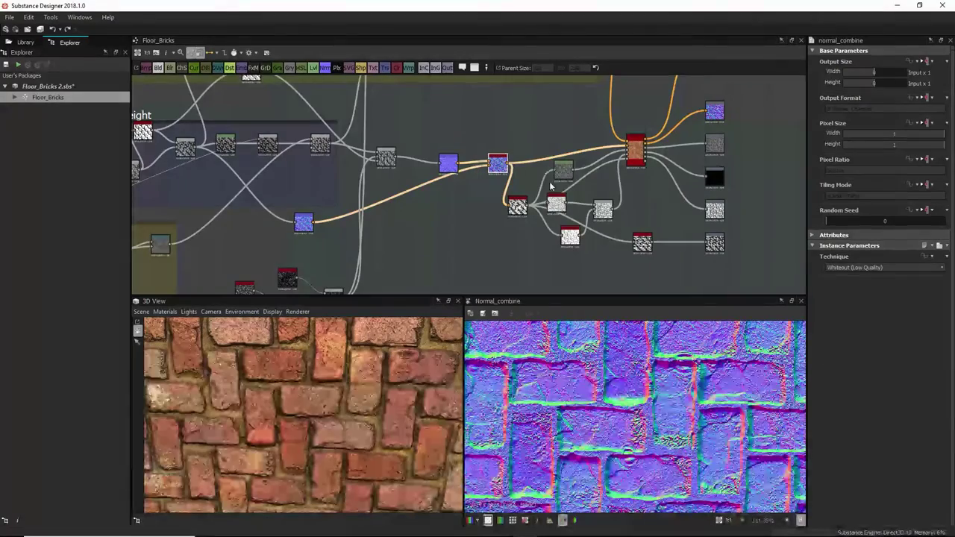
{"action": "scroll", "coordinate": [554, 219], "scroll_direction": "down", "scroll_amount": 1}
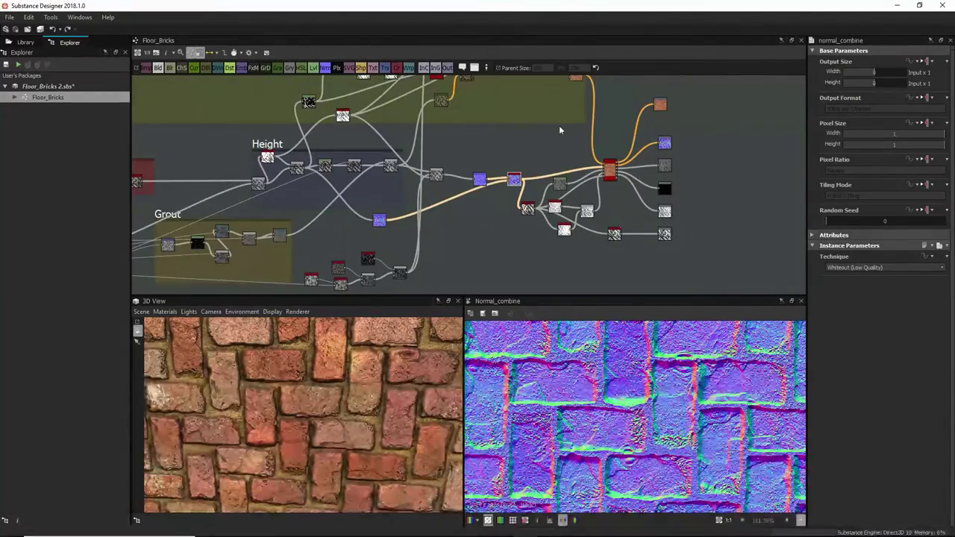
{"action": "middle_click_drag", "start_coordinate": [377, 74], "coordinate": [412, 126]}
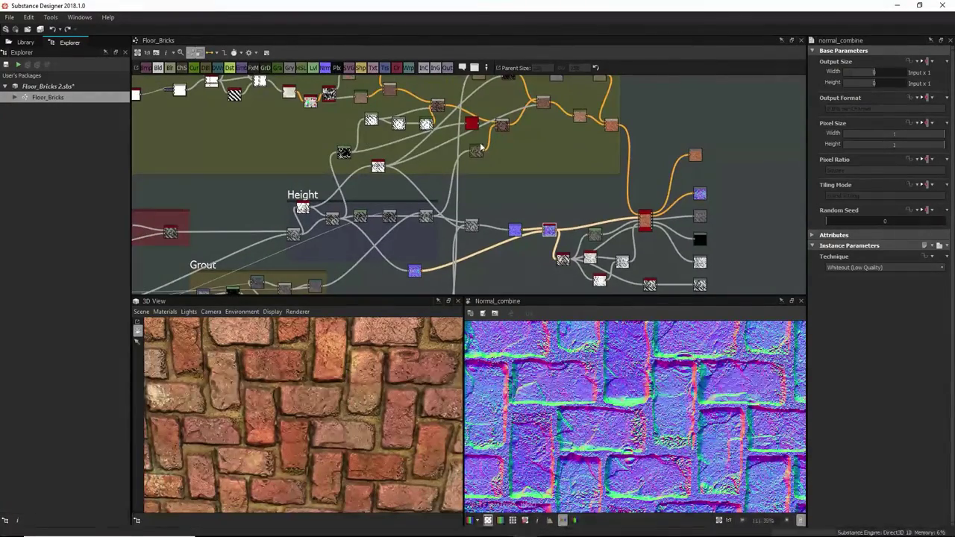
{"action": "scroll", "coordinate": [594, 228], "scroll_direction": "up", "scroll_amount": 2}
{"action": "middle_click_drag", "start_coordinate": [587, 280], "coordinate": [584, 193]}
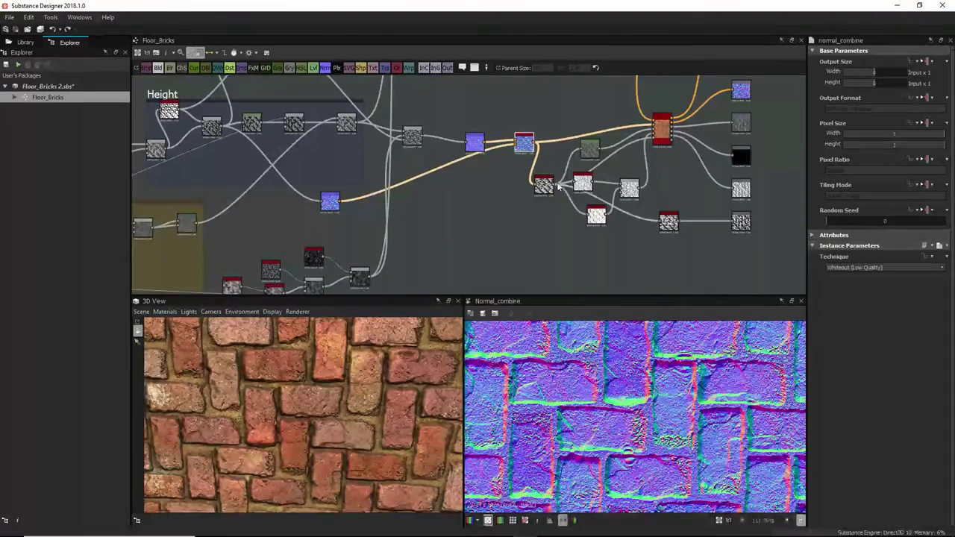
Step: Preview the Normal to Height node and the Levels node between it and the Base Material
{"action": "double_click", "coordinate": [544, 185]}
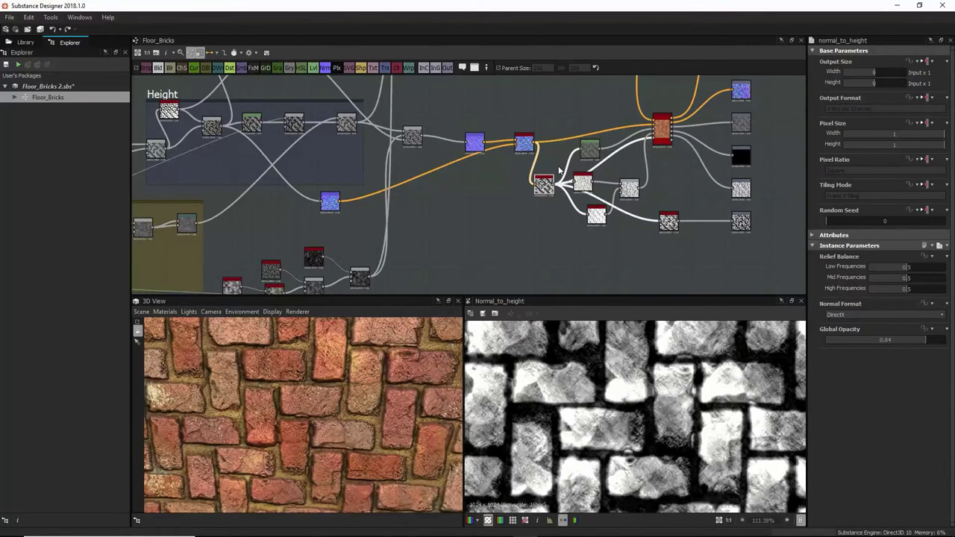
{"action": "scroll", "coordinate": [559, 171], "scroll_direction": "up", "scroll_amount": 3}
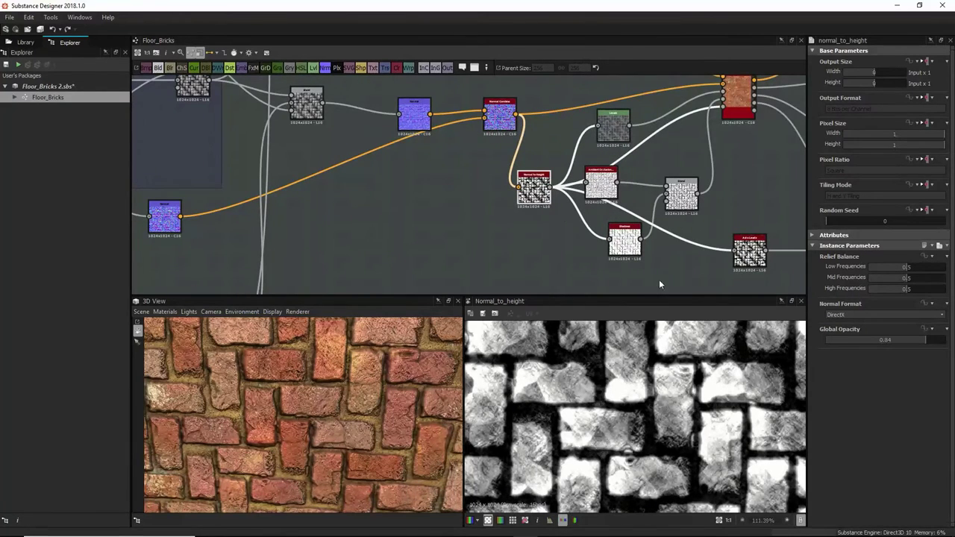
{"action": "double_click", "coordinate": [617, 128]}
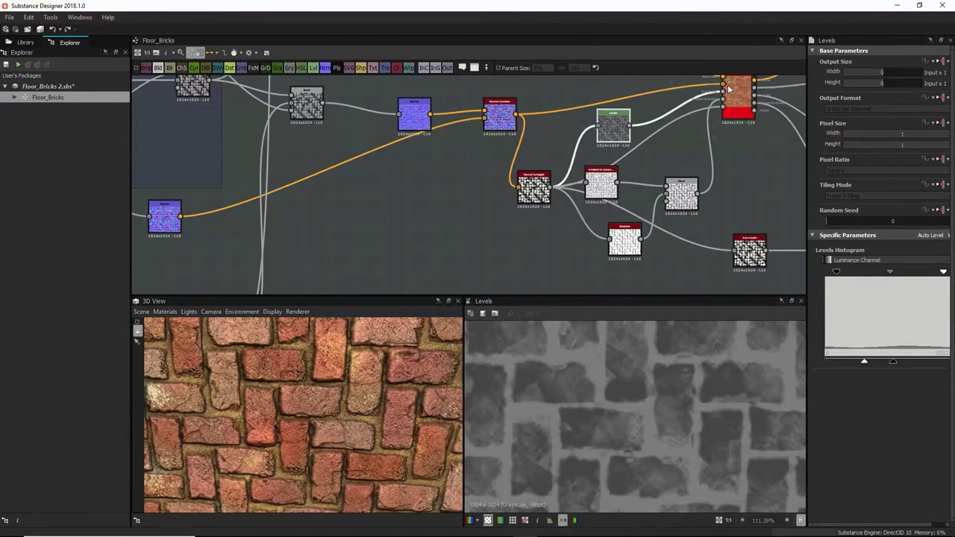
Step: Preview the Ambient Occlusion and its Multiply Blend with Shadows, frame the whole cube in 3D, and review the Base Material parameters
{"action": "left_click", "coordinate": [602, 188]}
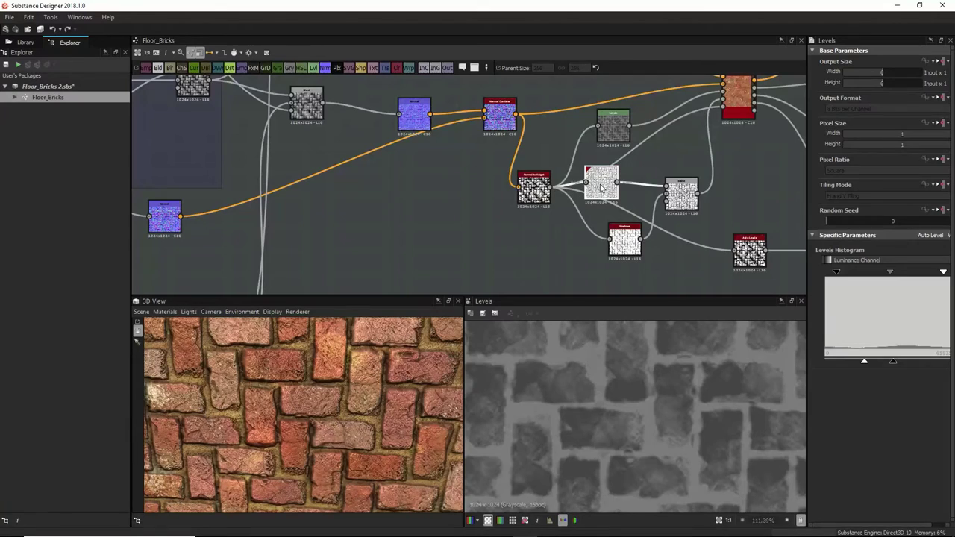
{"action": "double_click", "coordinate": [601, 188]}
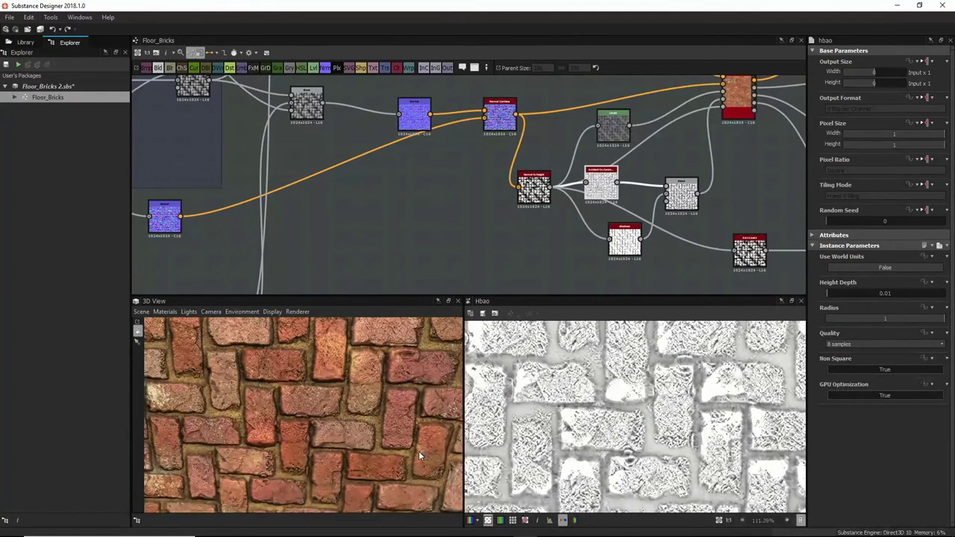
{"action": "key", "text": "f"}
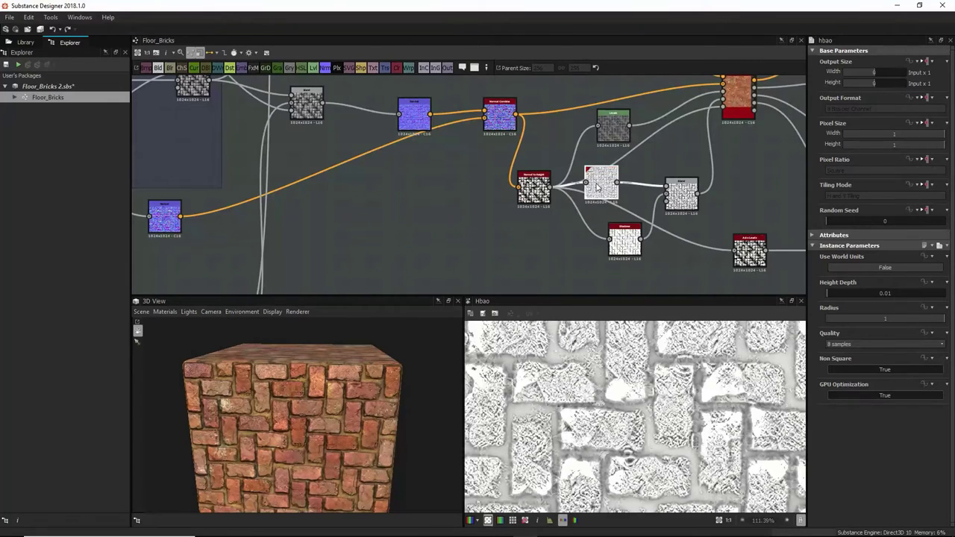
{"action": "left_click", "coordinate": [624, 242]}
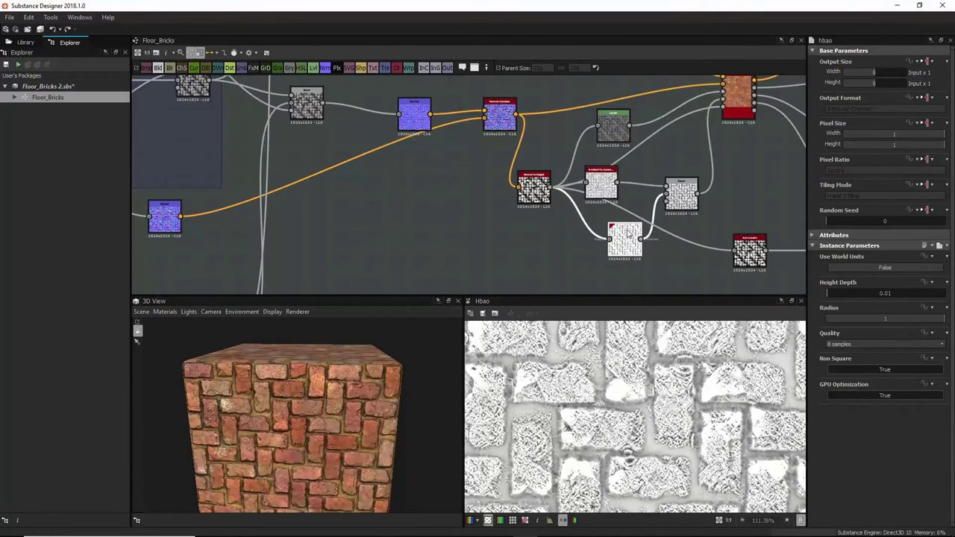
{"action": "left_click", "coordinate": [680, 199]}
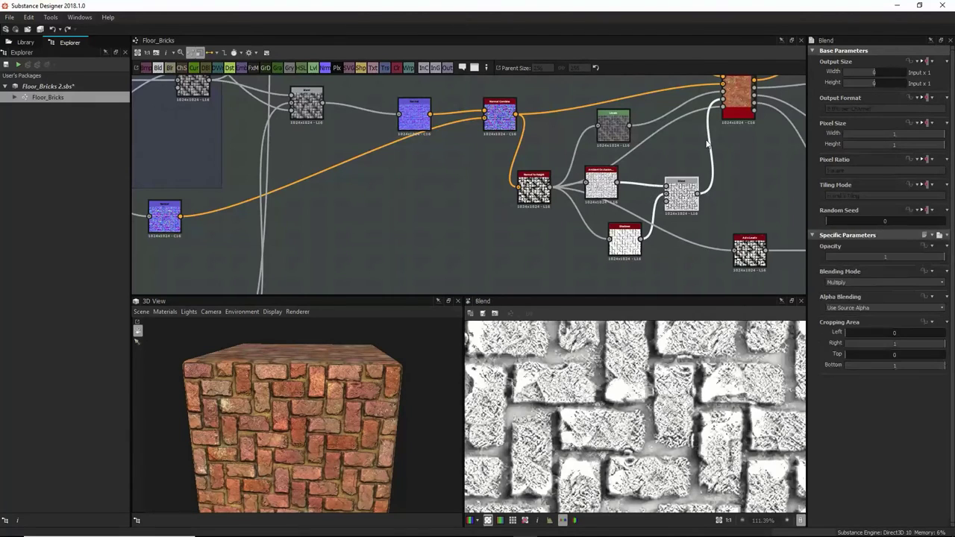
{"action": "left_click", "coordinate": [734, 112]}
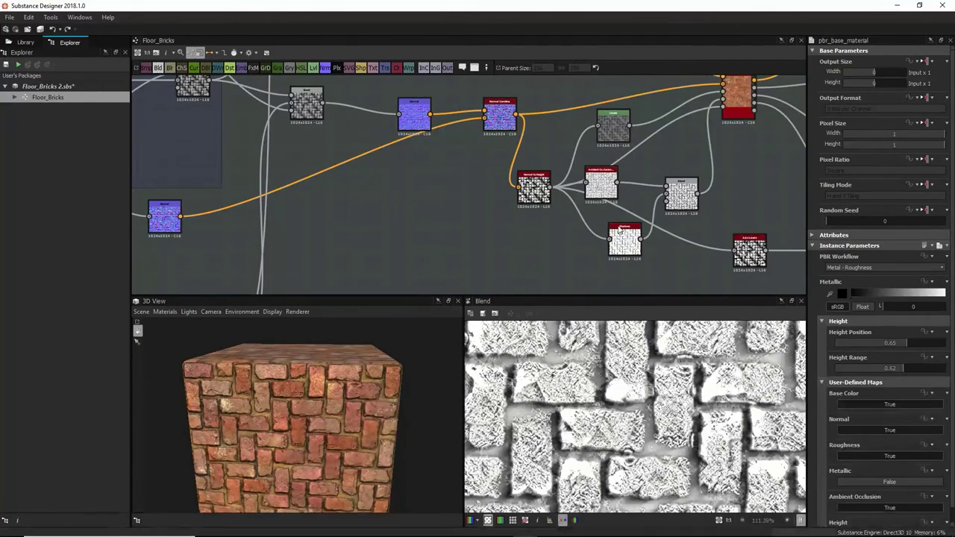
Step: Move the Normal to Height node slightly down and preview the Auto Levels node and the Height output it feeds
{"action": "middle_click_drag", "start_coordinate": [729, 227], "coordinate": [602, 225]}
{"action": "left_click_drag", "start_coordinate": [406, 188], "coordinate": [395, 216]}
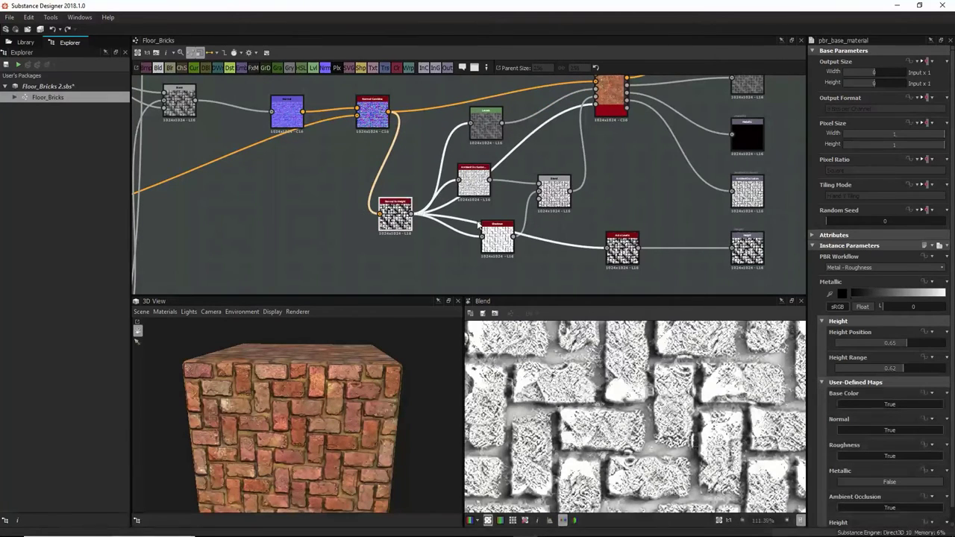
{"action": "left_click", "coordinate": [745, 250]}
{"action": "double_click", "coordinate": [623, 245]}
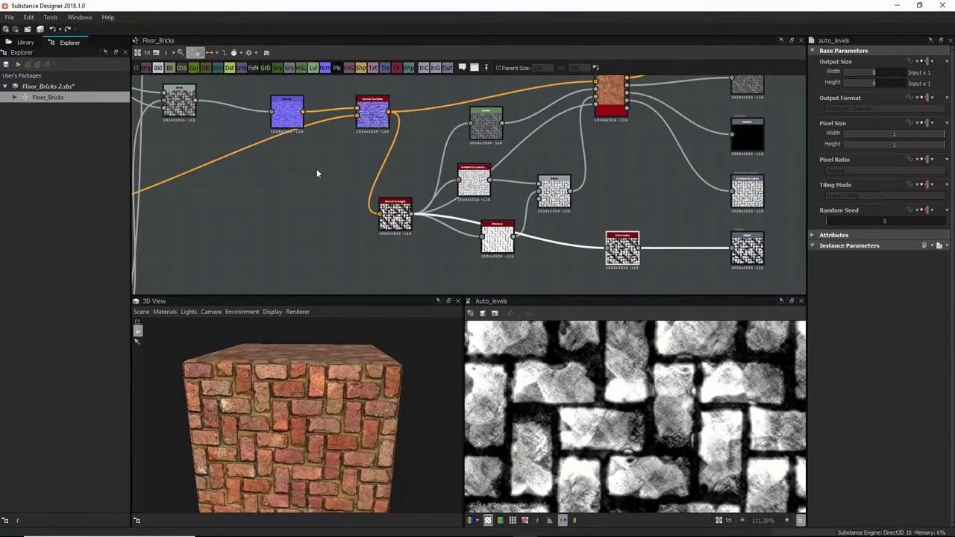
{"action": "double_click", "coordinate": [735, 253]}
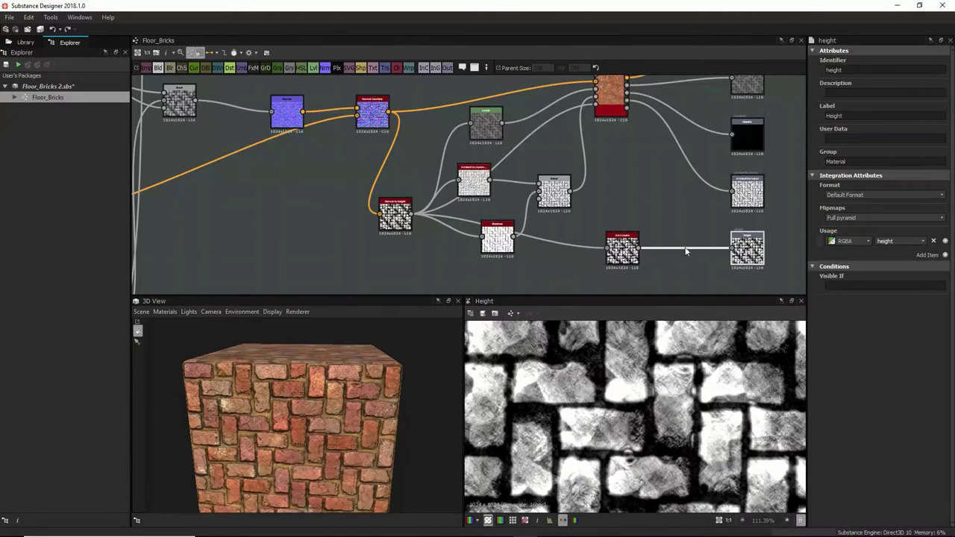
{"action": "scroll", "coordinate": [650, 398], "scroll_direction": "down", "scroll_amount": 3}
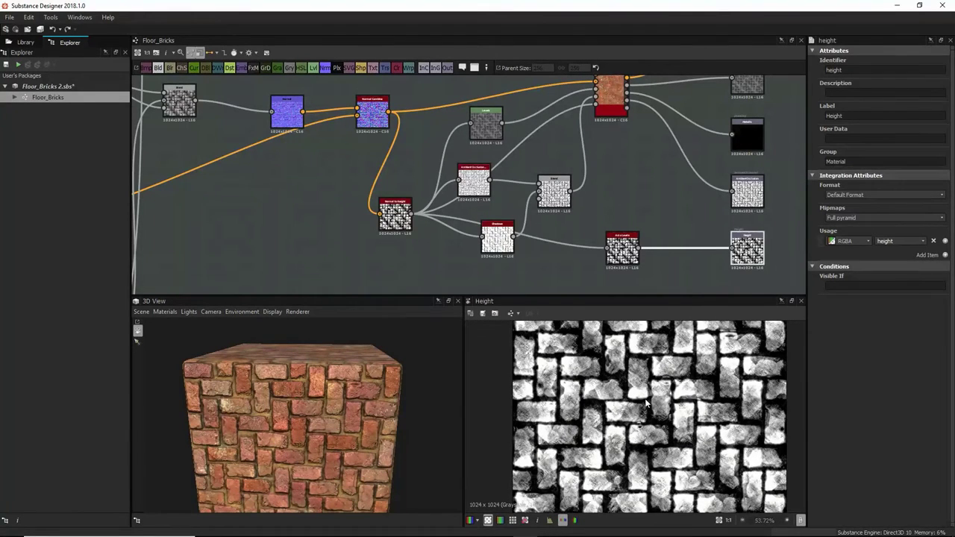
Step: Preview the Auto Levels node again and review the Floor_Bricks graph's attributes down to its input parameters
{"action": "left_click", "coordinate": [622, 253]}
{"action": "double_click", "coordinate": [621, 254]}
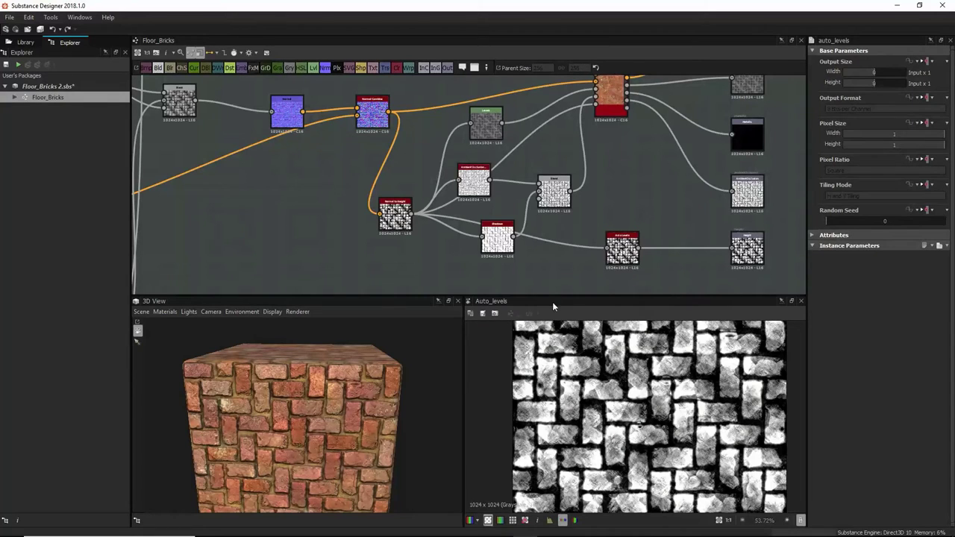
{"action": "left_click", "coordinate": [552, 287]}
{"action": "scroll", "coordinate": [882, 431], "scroll_direction": "down", "scroll_amount": 3}
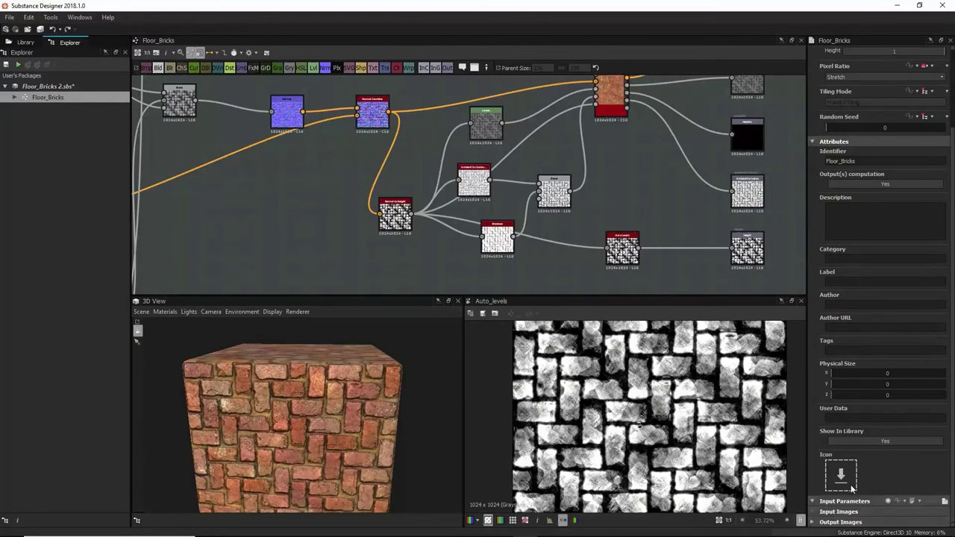
{"action": "left_click", "coordinate": [814, 502]}
Step: Examine the Base Material node's incoming maps and its connections to the material outputs
{"action": "middle_click_drag", "start_coordinate": [587, 216], "coordinate": [570, 284]}
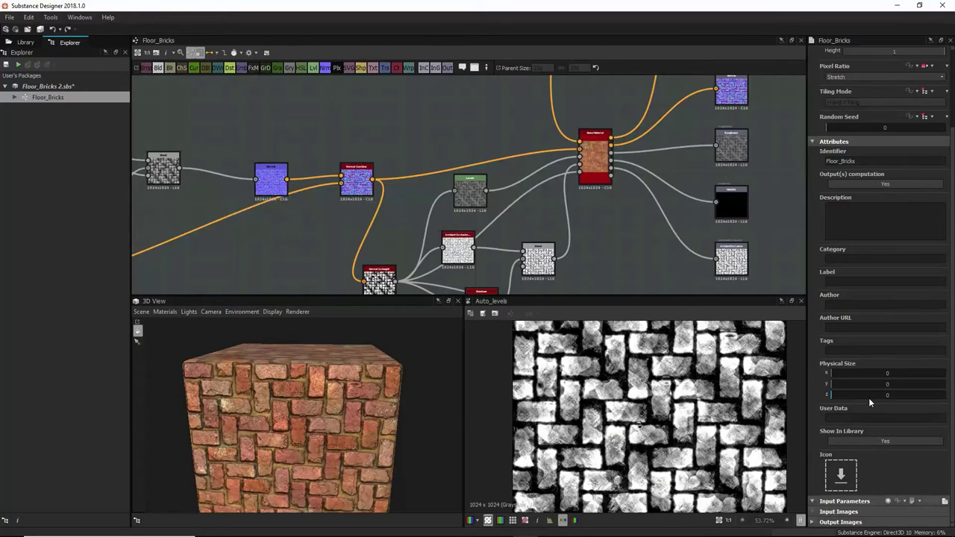
{"action": "scroll", "coordinate": [869, 395], "scroll_direction": "up", "scroll_amount": 3}
{"action": "scroll", "coordinate": [869, 396], "scroll_direction": "down", "scroll_amount": 3}
{"action": "middle_click_drag", "start_coordinate": [579, 174], "coordinate": [594, 212]}
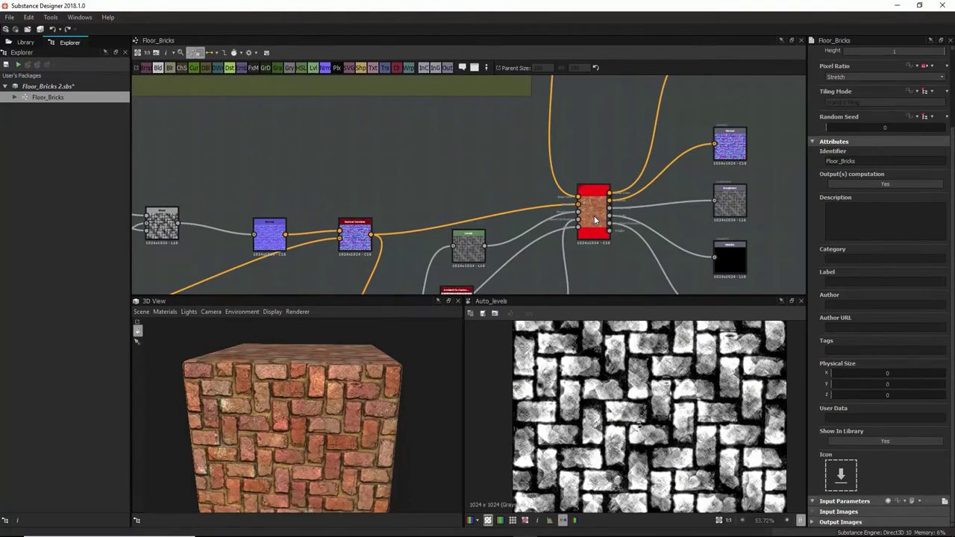
{"action": "middle_click_drag", "start_coordinate": [595, 220], "coordinate": [597, 256]}
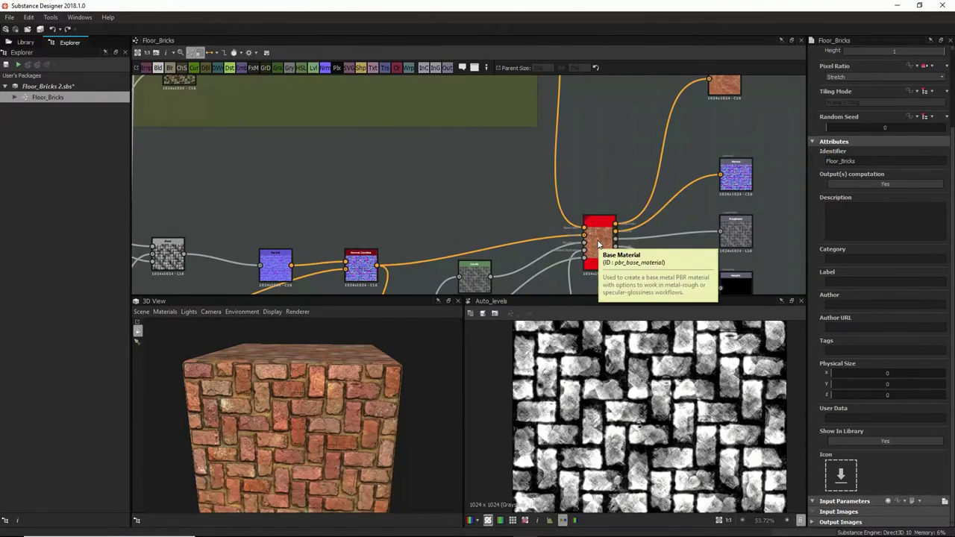
{"action": "middle_click_drag", "start_coordinate": [597, 243], "coordinate": [713, 259]}
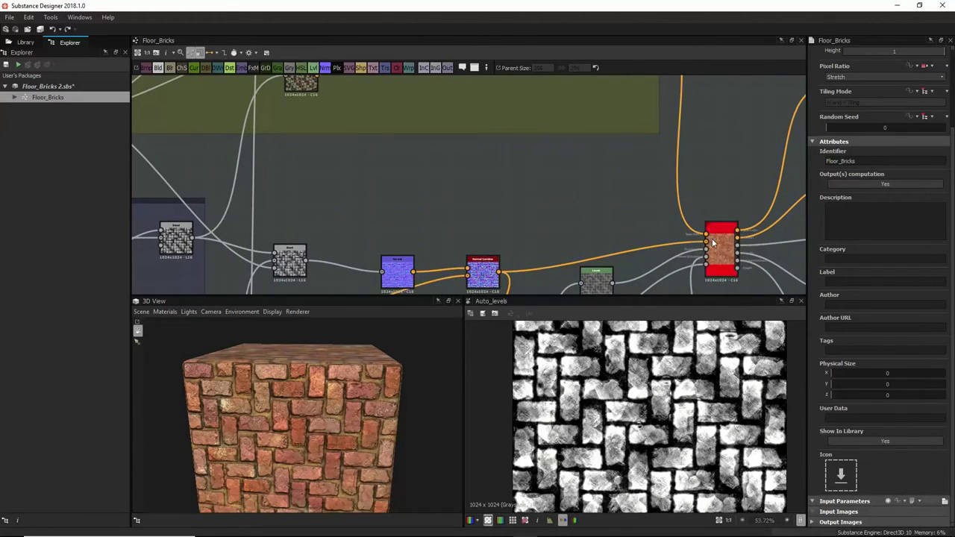
Step: Nudge the first shape node in the Gradient color frame up and to the right
{"action": "scroll", "coordinate": [535, 179], "scroll_direction": "down", "scroll_amount": 4}
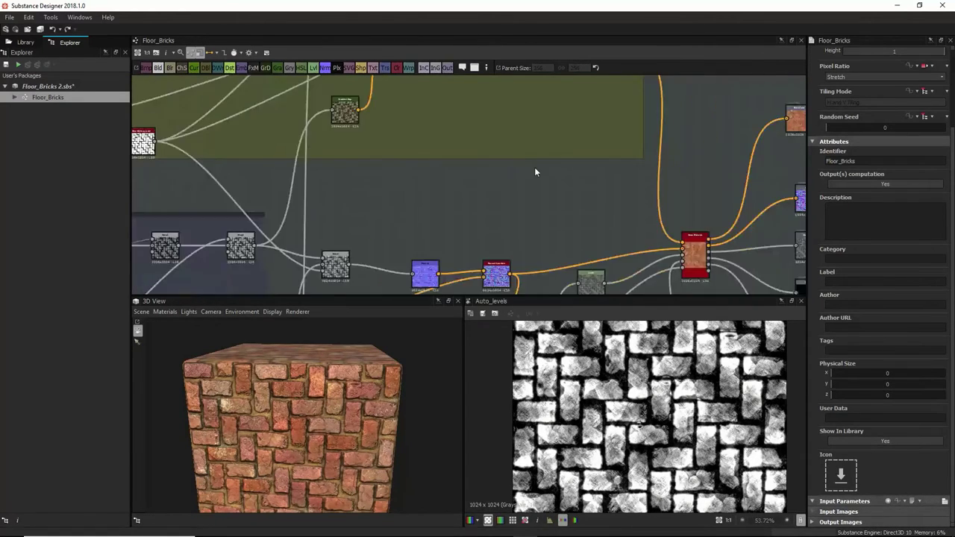
{"action": "middle_click_drag", "start_coordinate": [533, 194], "coordinate": [657, 287]}
{"action": "middle_click_drag", "start_coordinate": [315, 128], "coordinate": [500, 149]}
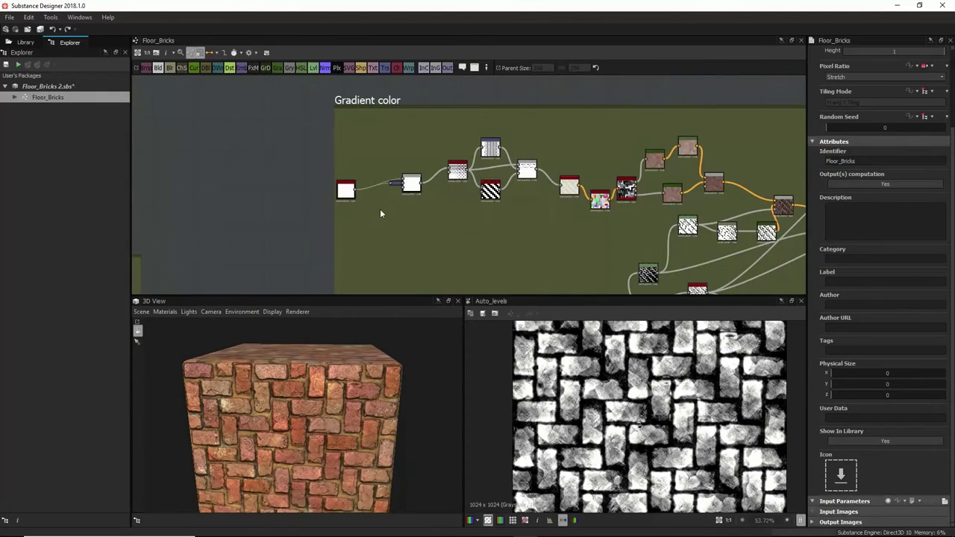
{"action": "left_click_drag", "start_coordinate": [347, 186], "coordinate": [365, 168]}
{"action": "middle_click_drag", "start_coordinate": [524, 190], "coordinate": [459, 220]}
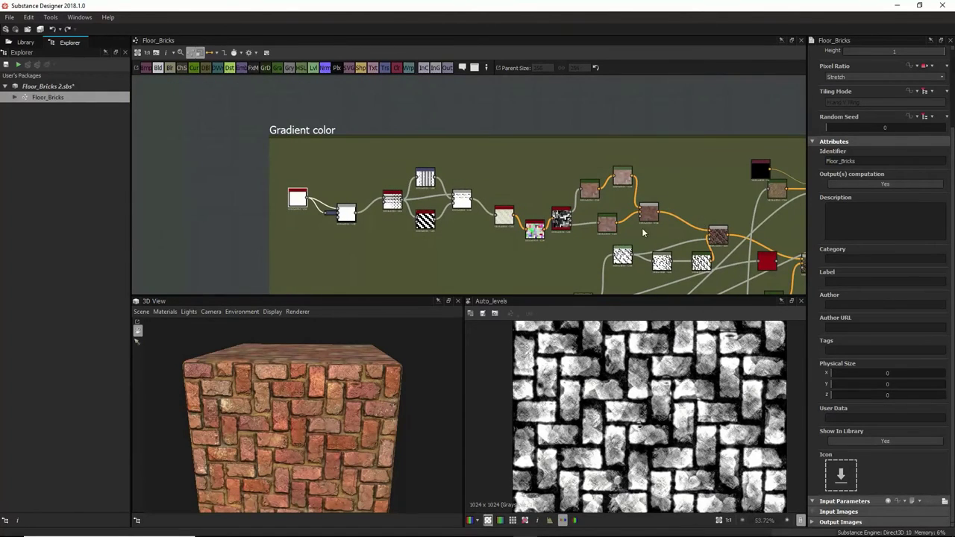
Step: Preview the Copy Blend in the Gradient color frame that forms the flat white herringbone brick pattern
{"action": "scroll", "coordinate": [568, 213], "scroll_direction": "down", "scroll_amount": 4}
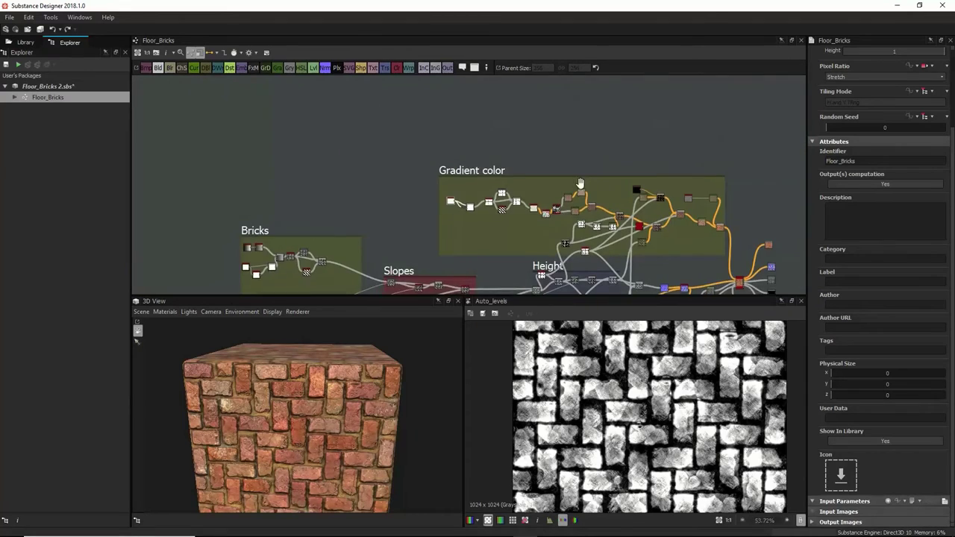
{"action": "middle_click_drag", "start_coordinate": [580, 183], "coordinate": [530, 221]}
{"action": "scroll", "coordinate": [544, 179], "scroll_direction": "up", "scroll_amount": 5}
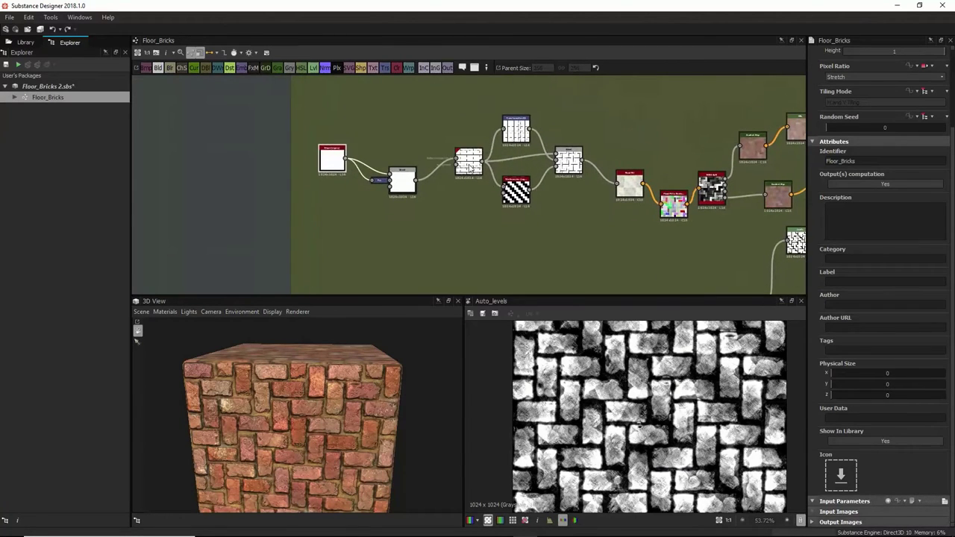
{"action": "double_click", "coordinate": [570, 170]}
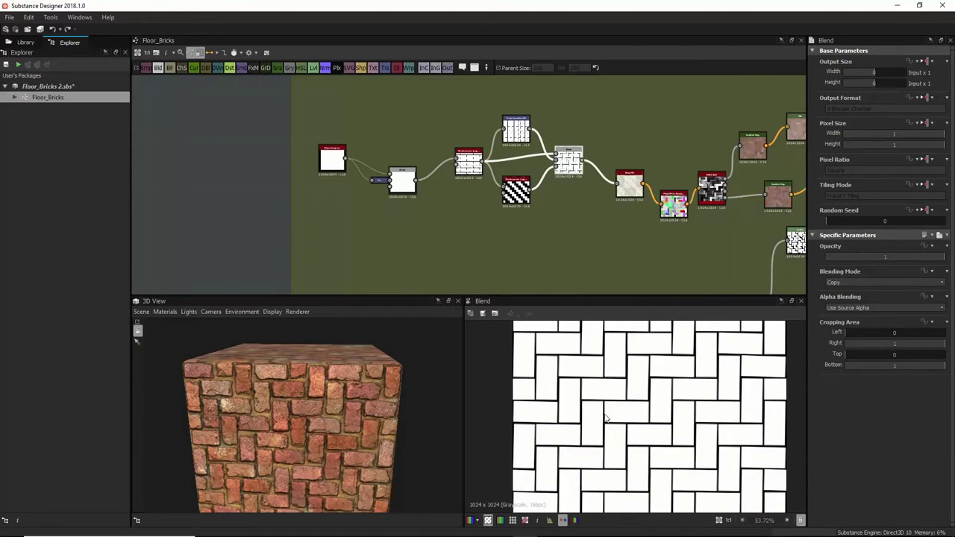
Step: Compare it with the Slopes frame's Copy Blend, the Bricks frame's first Tile Generator and that frame's last Blend
{"action": "scroll", "coordinate": [367, 262], "scroll_direction": "down", "scroll_amount": 10}
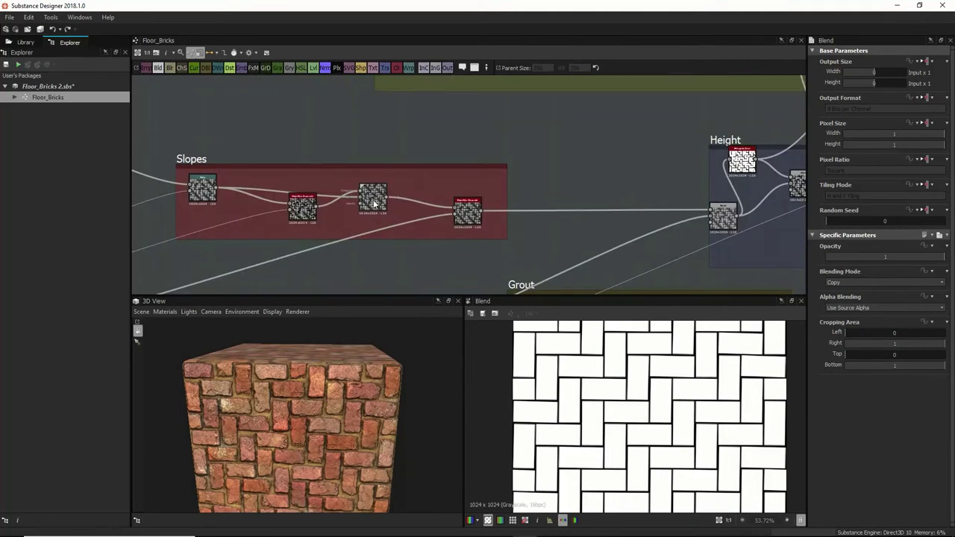
{"action": "double_click", "coordinate": [373, 199]}
{"action": "middle_click_drag", "start_coordinate": [478, 164], "coordinate": [542, 253]}
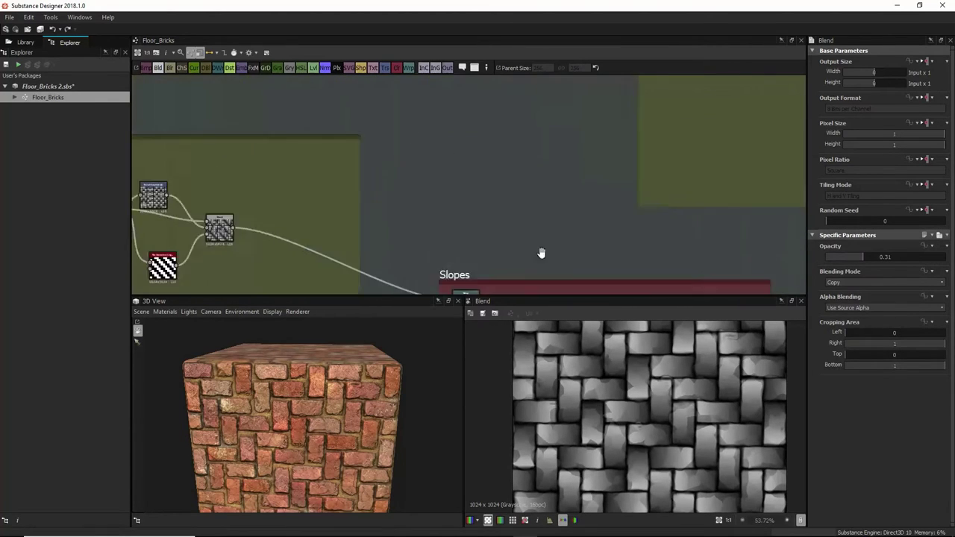
{"action": "middle_click_drag", "start_coordinate": [282, 202], "coordinate": [467, 205]}
{"action": "middle_click_drag", "start_coordinate": [314, 210], "coordinate": [374, 211]}
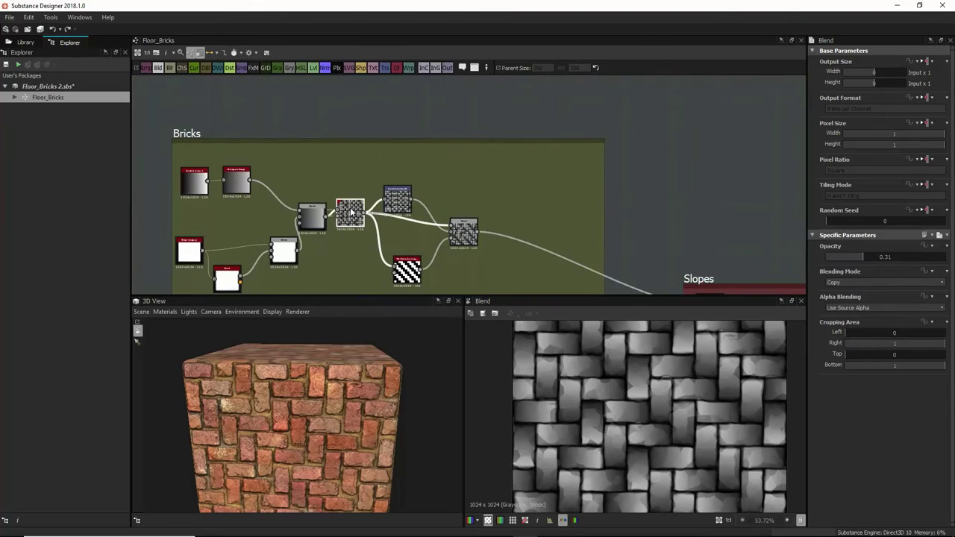
{"action": "double_click", "coordinate": [463, 232]}
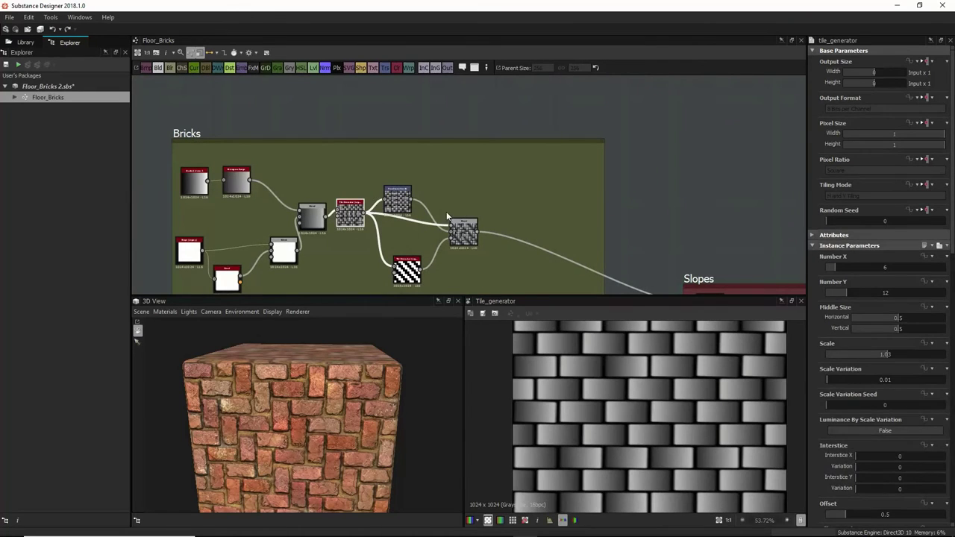
{"action": "double_click", "coordinate": [463, 232]}
Step: Add a Histogram Scan node beside the Bricks frame and feed it from that frame's last Blend
{"action": "key", "text": "space"}
{"action": "type", "text": "H"}
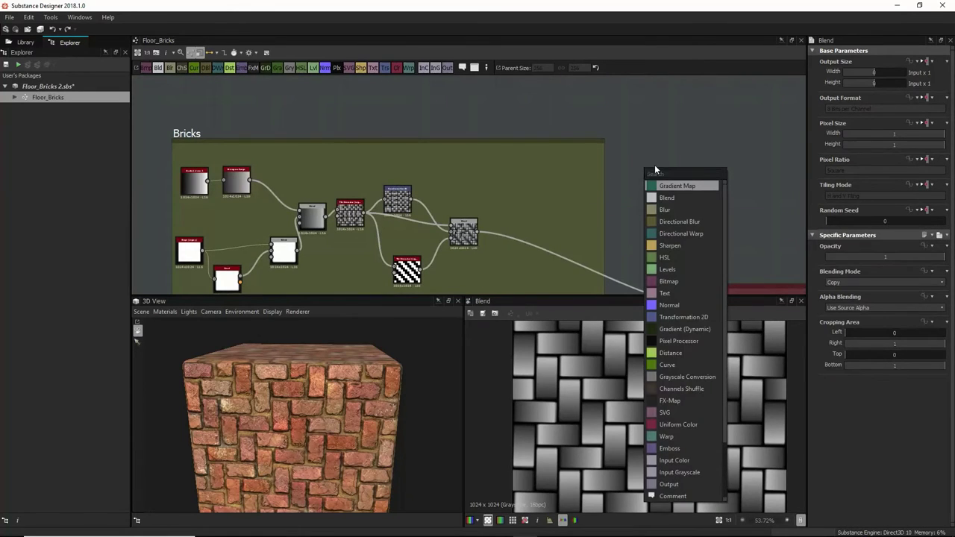
{"action": "type", "text": "i"}
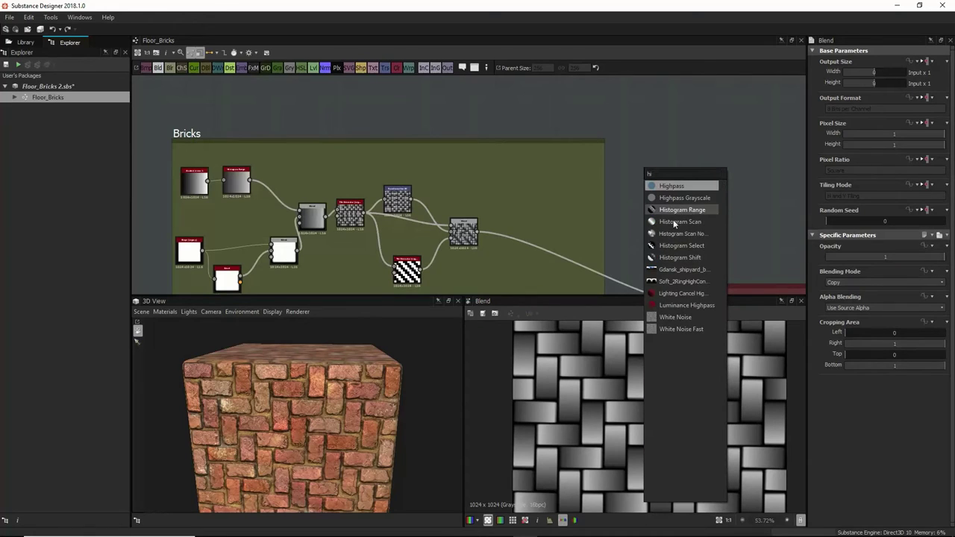
{"action": "left_click", "coordinate": [675, 222]}
{"action": "left_click_drag", "start_coordinate": [481, 232], "coordinate": [656, 173]}
Step: Try Position values of 0.97 and 0.84 and a Contrast of 0.66 on the Histogram Scan, inspecting the brick edges up close
{"action": "left_click_drag", "start_coordinate": [845, 270], "coordinate": [941, 279]}
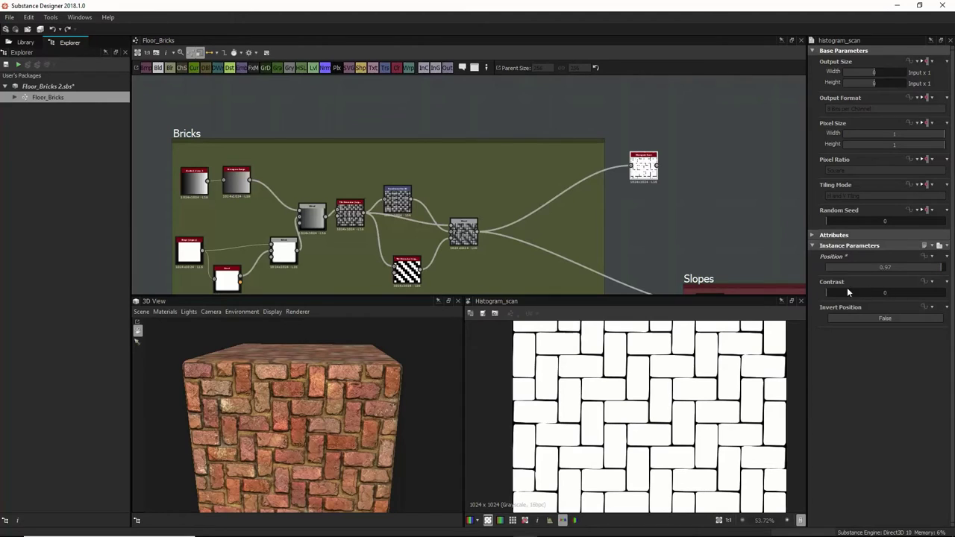
{"action": "left_click_drag", "start_coordinate": [848, 292], "coordinate": [827, 294]}
{"action": "scroll", "coordinate": [547, 412], "scroll_direction": "up", "scroll_amount": 1}
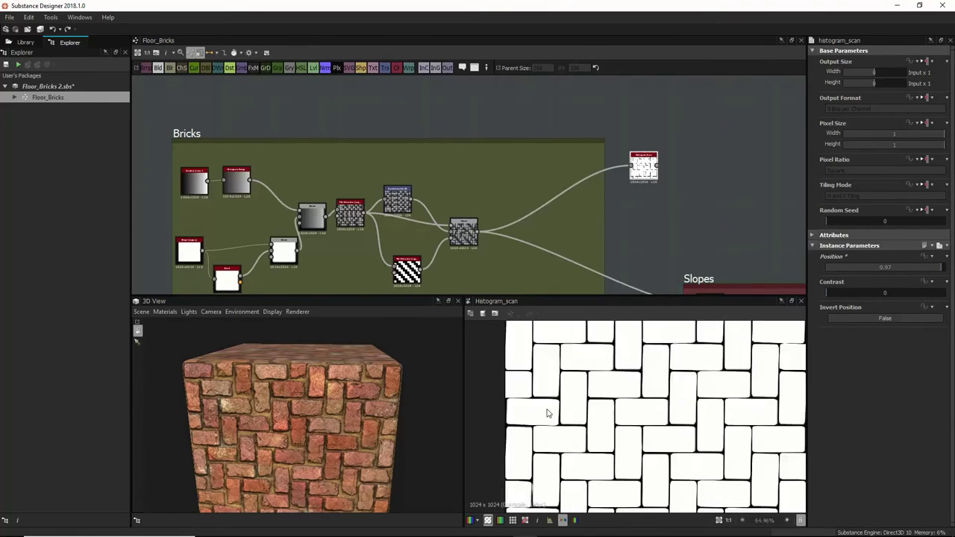
{"action": "scroll", "coordinate": [547, 413], "scroll_direction": "up", "scroll_amount": 8}
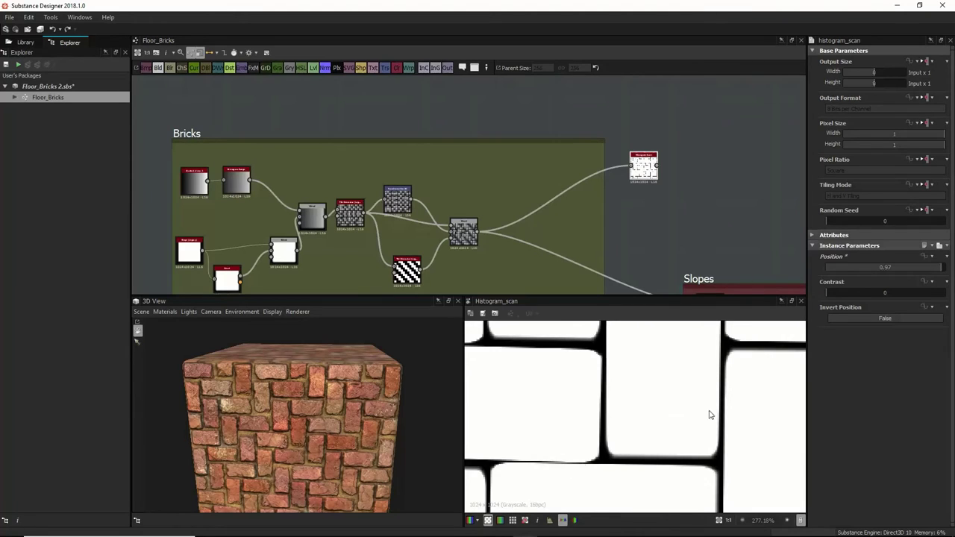
{"action": "left_click_drag", "start_coordinate": [939, 267], "coordinate": [927, 275]}
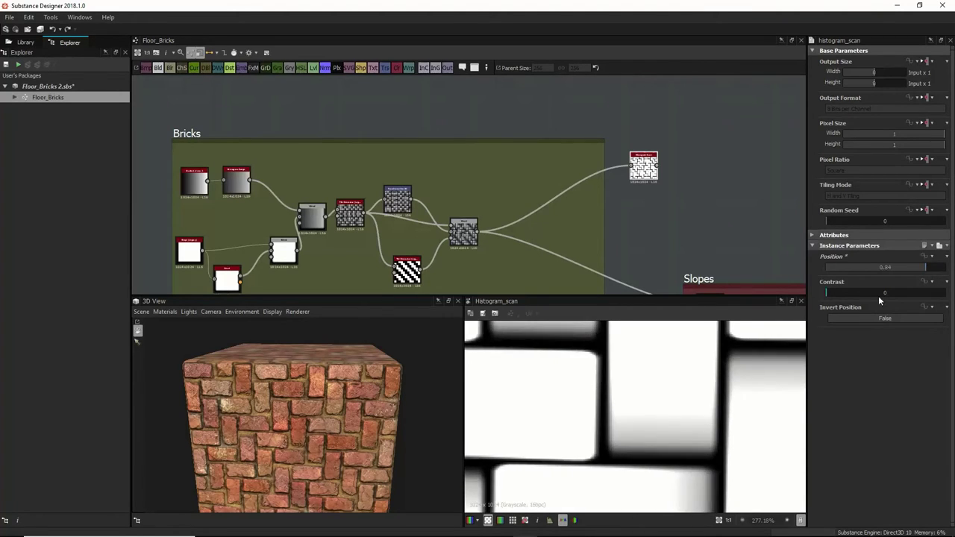
{"action": "left_click_drag", "start_coordinate": [832, 296], "coordinate": [905, 294]}
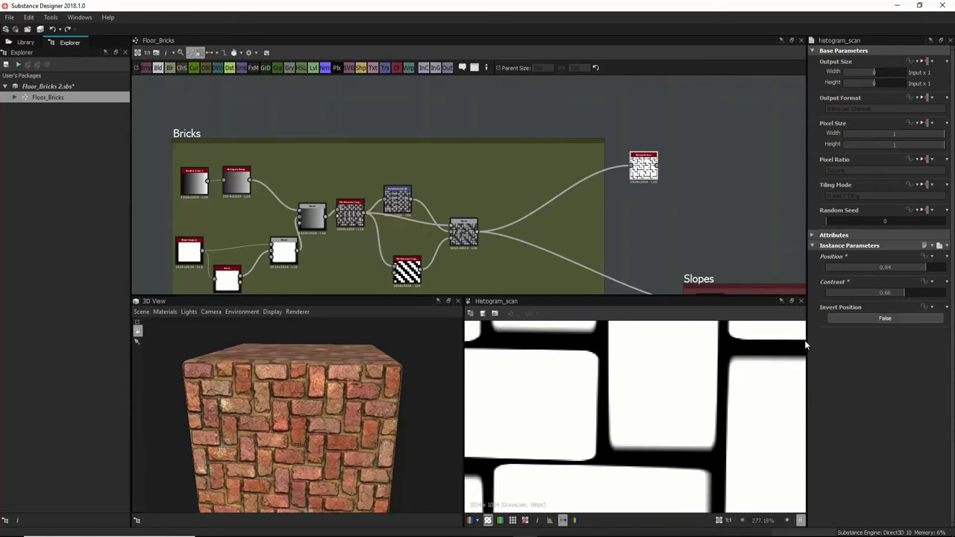
Step: Compare the Histogram Scan with its source Blend, and set its Position to 0.97 and Contrast to 0.67
{"action": "left_click", "coordinate": [463, 224]}
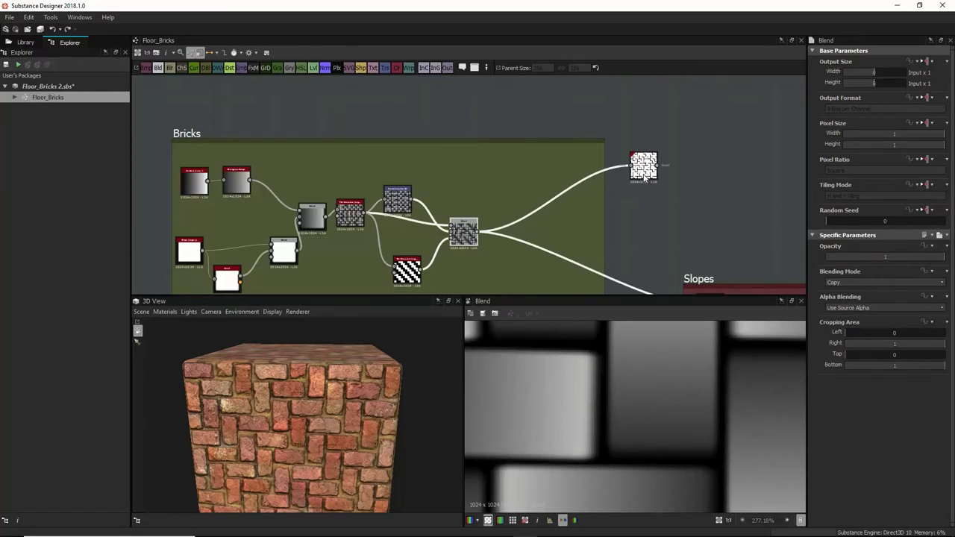
{"action": "left_click", "coordinate": [645, 176]}
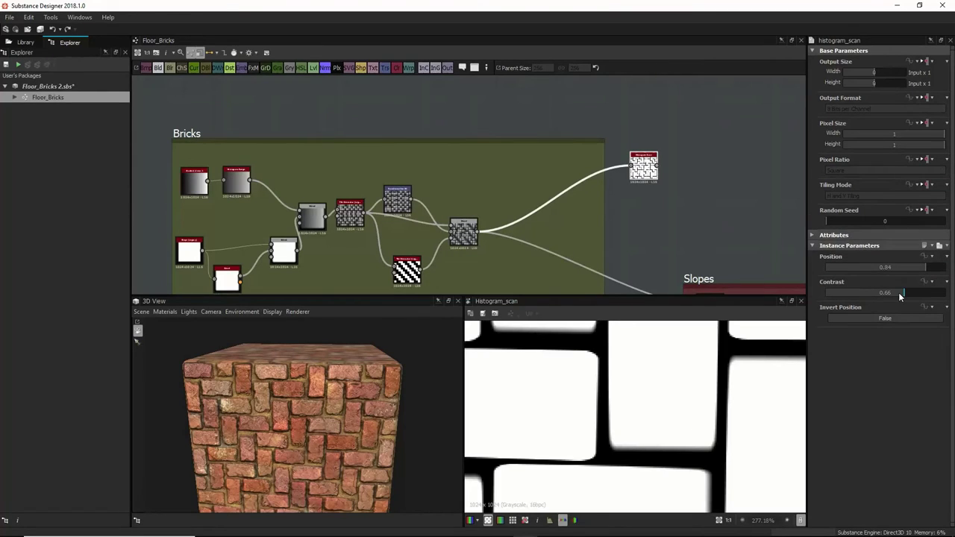
{"action": "left_click_drag", "start_coordinate": [899, 292], "coordinate": [943, 273]}
Step: Move the Histogram Scan node into the Gradient color frame, just beneath its striped Tile Generator
{"action": "scroll", "coordinate": [622, 168], "scroll_direction": "down", "scroll_amount": 3}
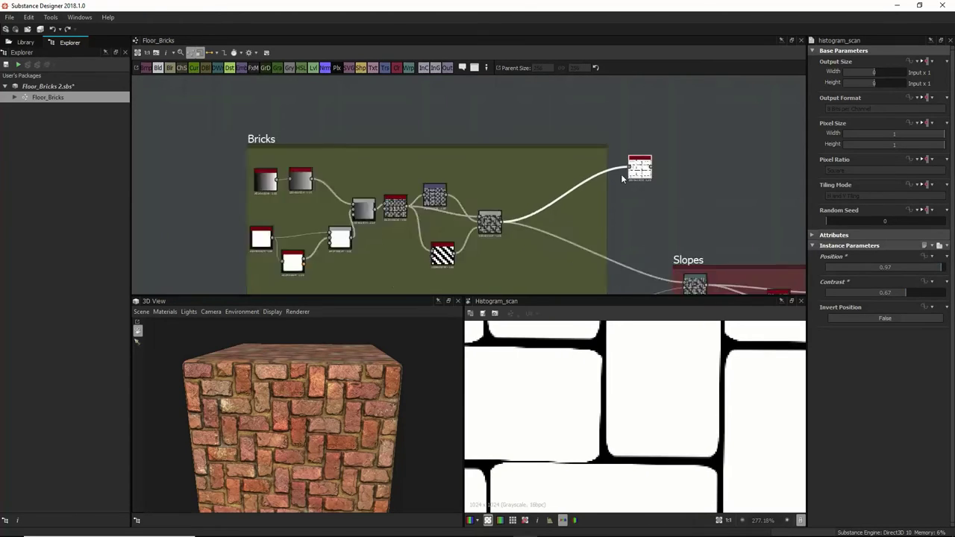
{"action": "scroll", "coordinate": [627, 370], "scroll_direction": "down", "scroll_amount": 2}
{"action": "scroll", "coordinate": [661, 195], "scroll_direction": "down", "scroll_amount": 1}
{"action": "middle_click_drag", "start_coordinate": [661, 195], "coordinate": [611, 251]}
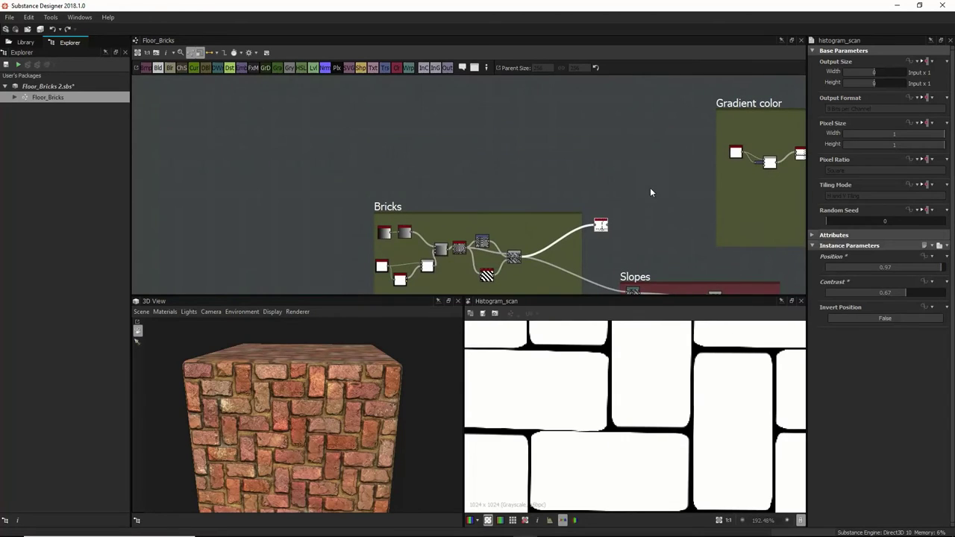
{"action": "middle_click_drag", "start_coordinate": [650, 192], "coordinate": [526, 208]}
{"action": "mouse_move", "coordinate": [545, 148]}
{"action": "left_mouse_down"}
{"action": "mouse_move", "coordinate": [590, 176]}
{"action": "mouse_move", "coordinate": [557, 162]}
{"action": "mouse_move", "coordinate": [562, 138]}
{"action": "left_mouse_up"}
{"action": "scroll", "coordinate": [608, 188], "scroll_direction": "down", "scroll_amount": 3}
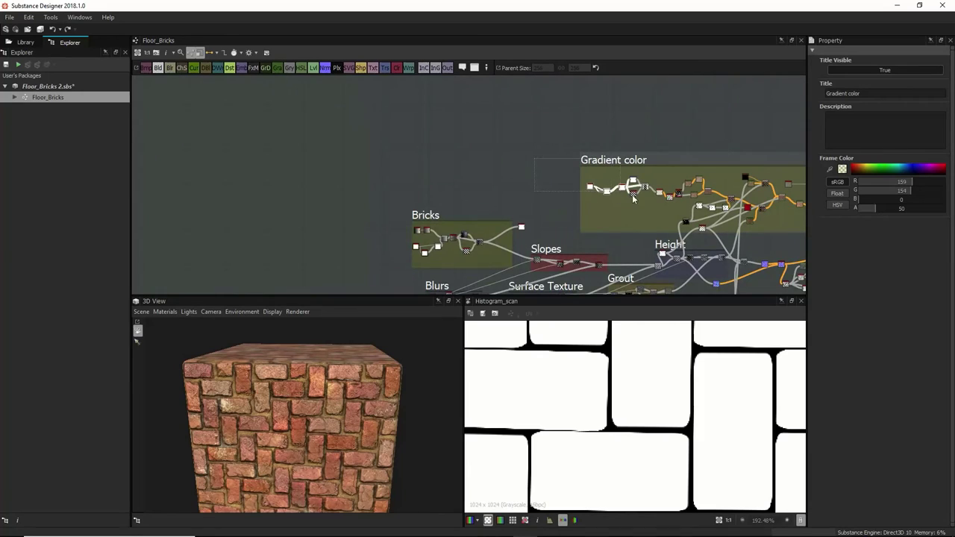
{"action": "left_click", "coordinate": [521, 227]}
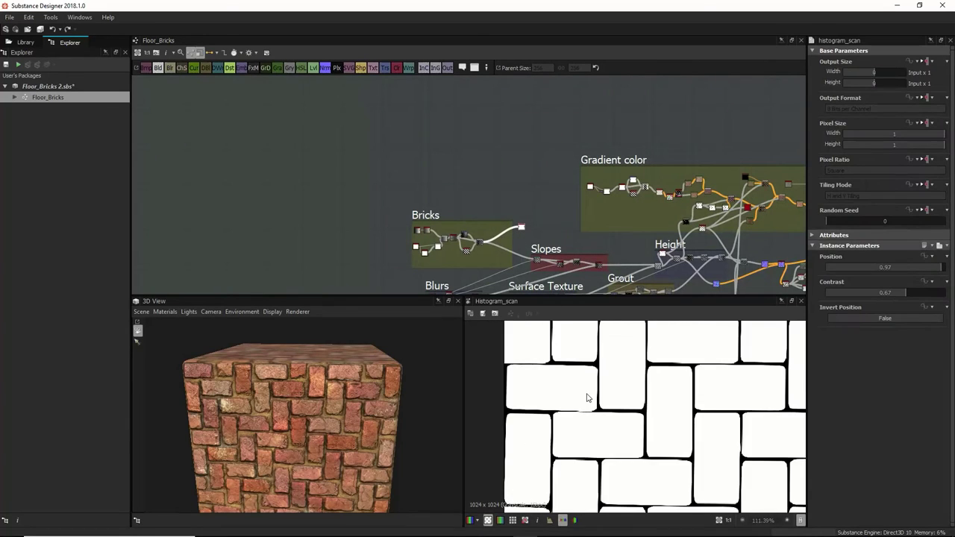
{"action": "scroll", "coordinate": [586, 397], "scroll_direction": "down", "scroll_amount": 3}
{"action": "scroll", "coordinate": [560, 255], "scroll_direction": "up", "scroll_amount": 3}
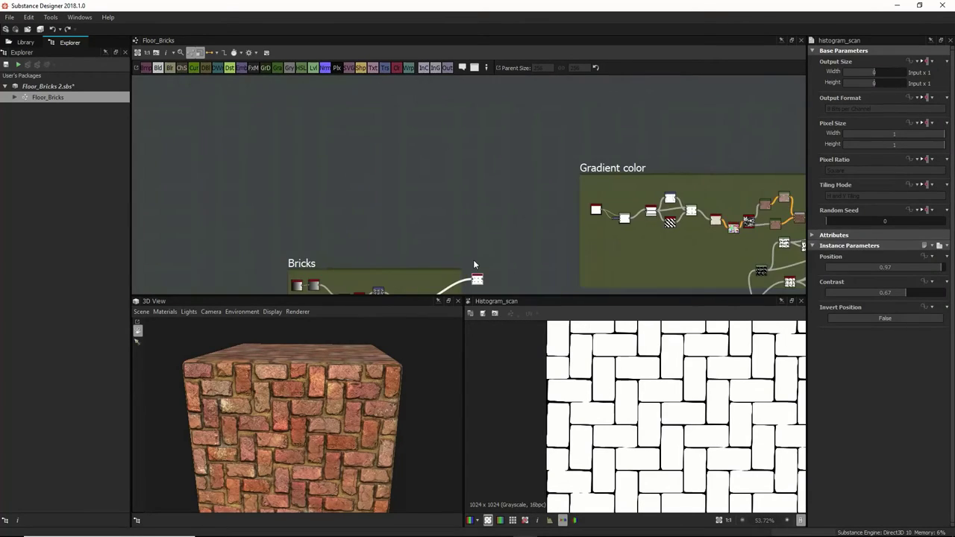
{"action": "scroll", "coordinate": [473, 263], "scroll_direction": "up", "scroll_amount": 1}
{"action": "left_click_drag", "start_coordinate": [477, 280], "coordinate": [731, 256]}
{"action": "scroll", "coordinate": [610, 224], "scroll_direction": "up", "scroll_amount": 2}
{"action": "scroll", "coordinate": [612, 223], "scroll_direction": "up", "scroll_amount": 2}
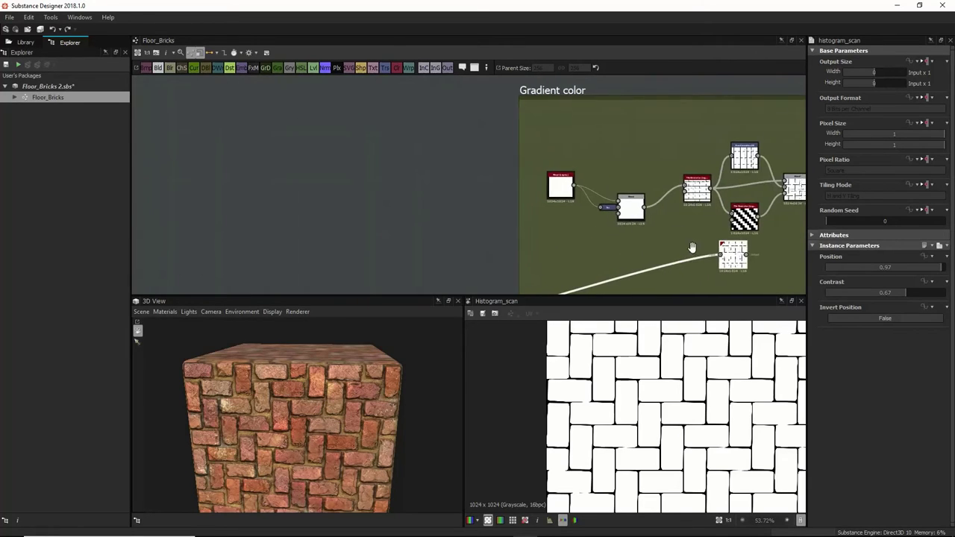
Step: Connect the Histogram Scan to the Flood Fill input in place of the Blend, and inspect the brick colors up close in 3D
{"action": "middle_click_drag", "start_coordinate": [764, 261], "coordinate": [629, 271]}
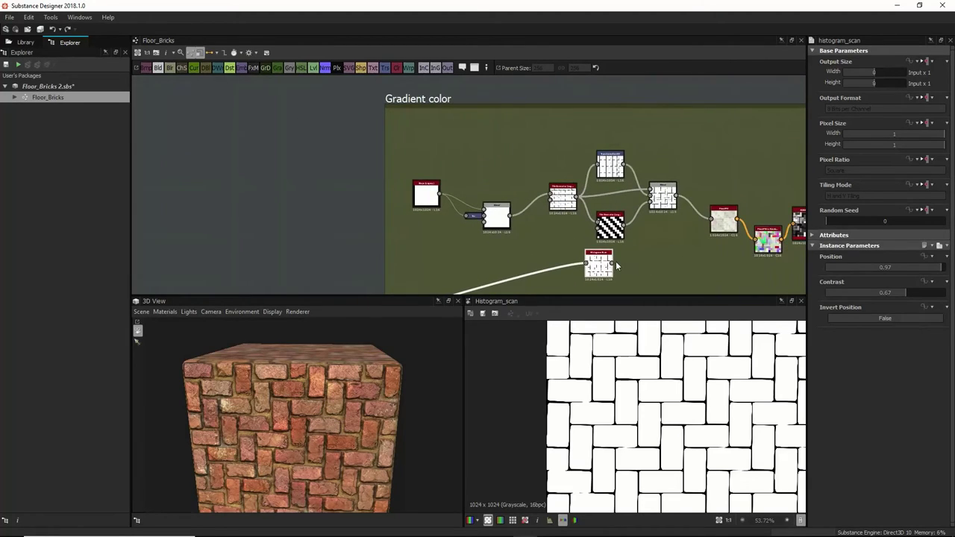
{"action": "left_click_drag", "start_coordinate": [613, 262], "coordinate": [711, 222]}
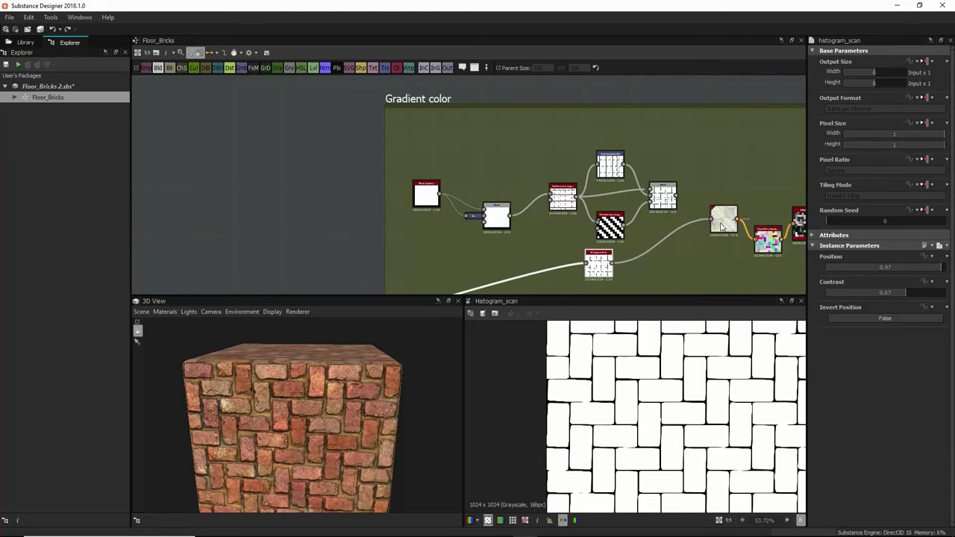
{"action": "left_click_drag", "start_coordinate": [326, 439], "coordinate": [283, 420]}
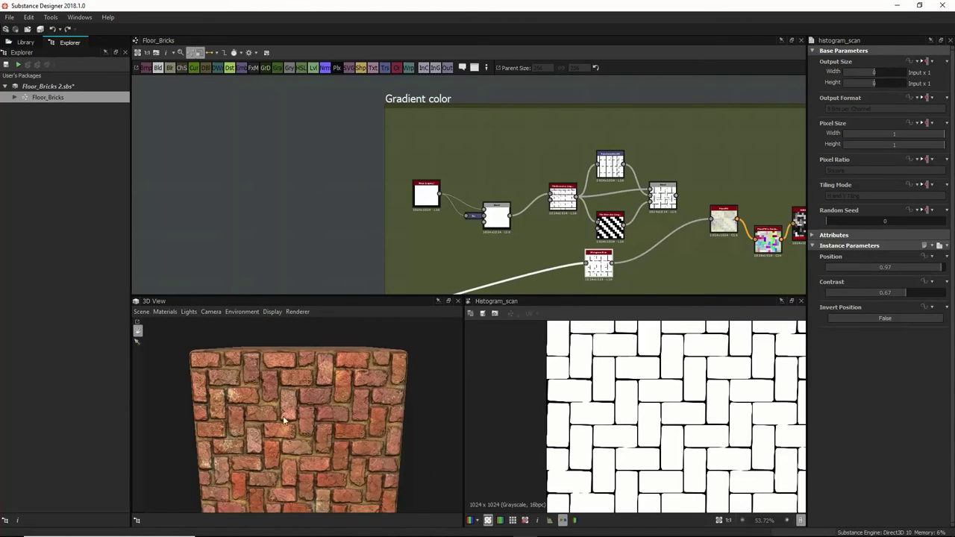
{"action": "scroll", "coordinate": [283, 420], "scroll_direction": "up", "scroll_amount": 6}
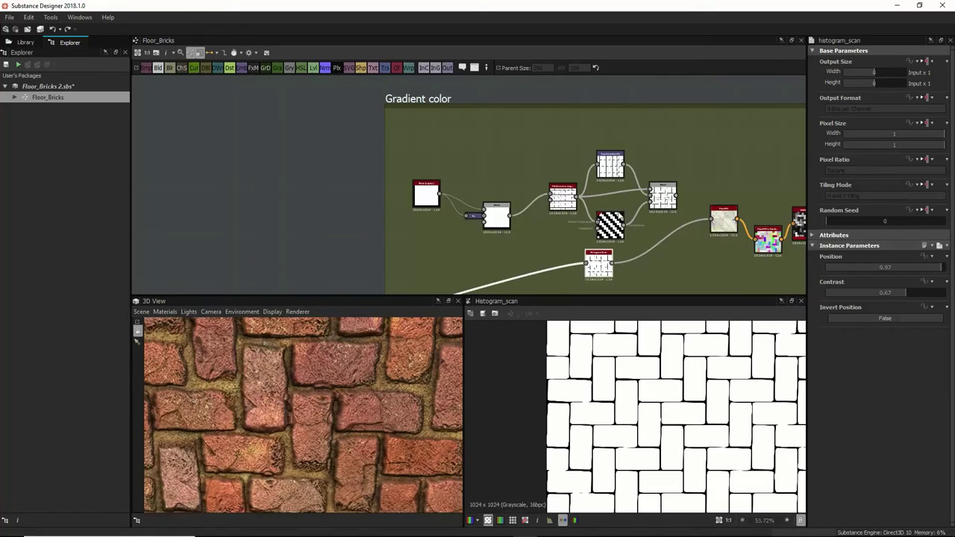
{"action": "scroll", "coordinate": [600, 239], "scroll_direction": "down", "scroll_amount": 2}
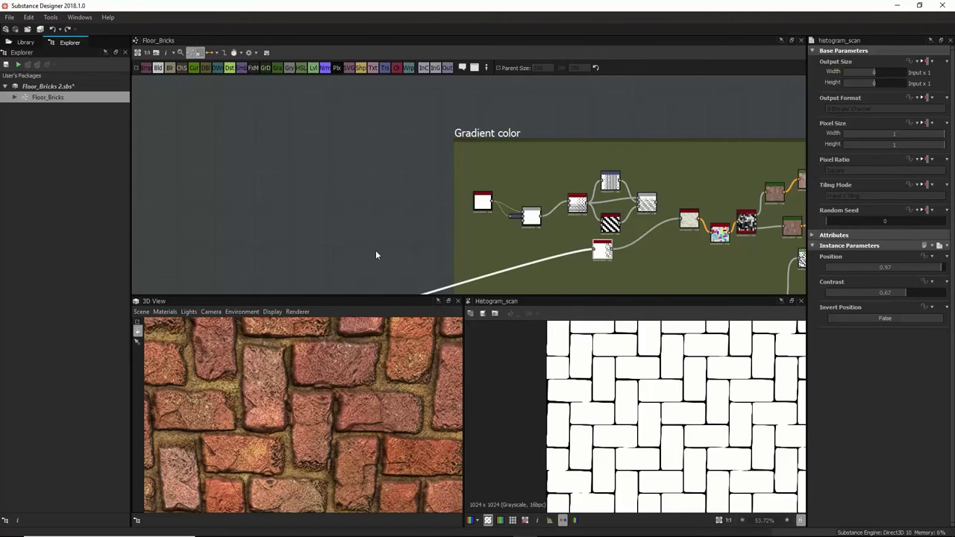
Step: Trace the link from the Bricks frame to the Gradient color frame and preview the Flood Fill node's output
{"action": "middle_click_drag", "start_coordinate": [375, 250], "coordinate": [533, 182]}
{"action": "scroll", "coordinate": [499, 194], "scroll_direction": "down", "scroll_amount": 3}
{"action": "scroll", "coordinate": [401, 222], "scroll_direction": "up", "scroll_amount": 1}
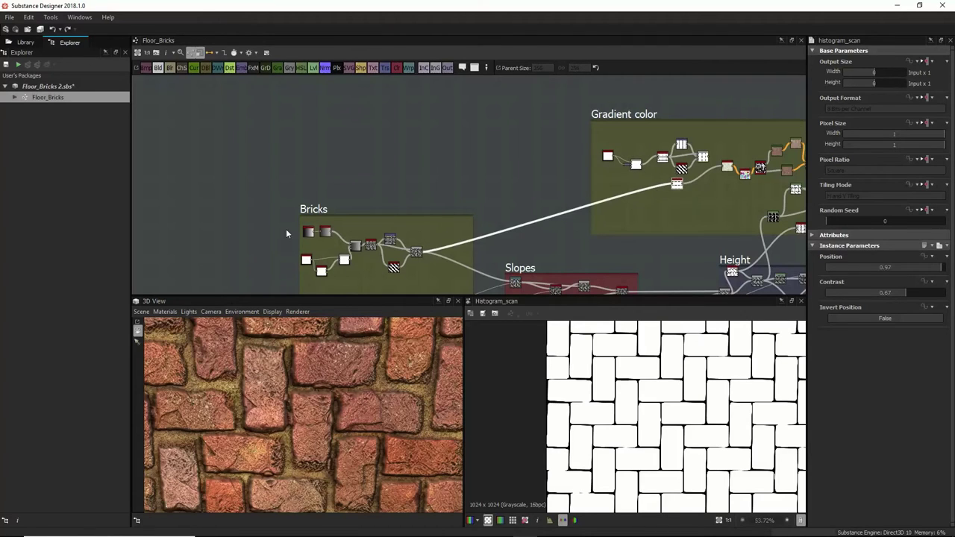
{"action": "middle_click_drag", "start_coordinate": [636, 140], "coordinate": [544, 159]}
{"action": "scroll", "coordinate": [599, 178], "scroll_direction": "up", "scroll_amount": 5}
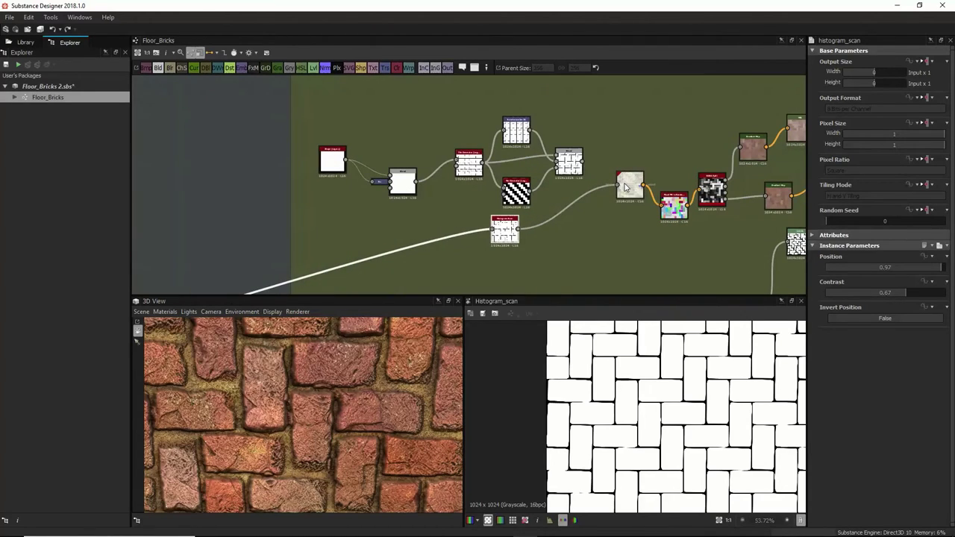
{"action": "double_click", "coordinate": [625, 187]}
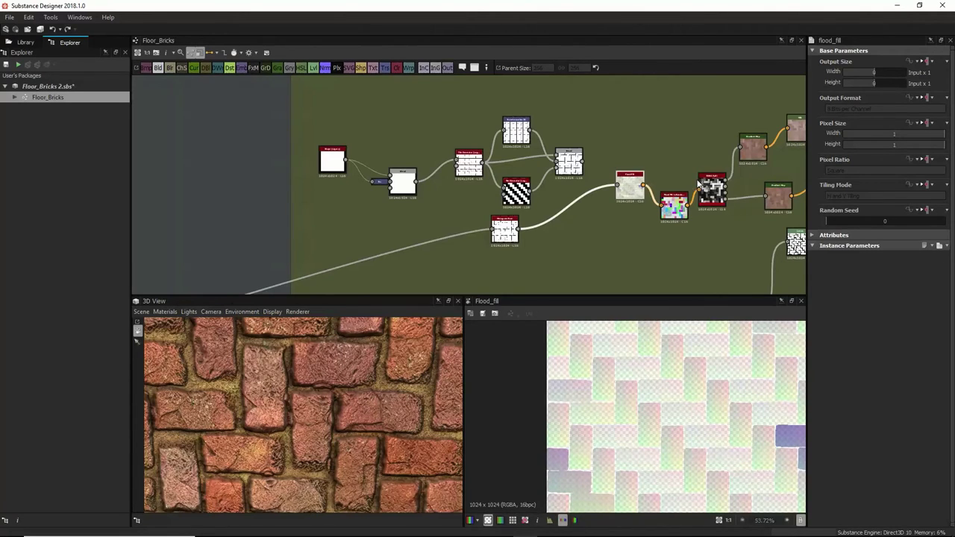
Step: Examine the nodes following the Flood Fill, and view its per-brick gradients in the 2D preview without transparency
{"action": "scroll", "coordinate": [633, 189], "scroll_direction": "down", "scroll_amount": 5}
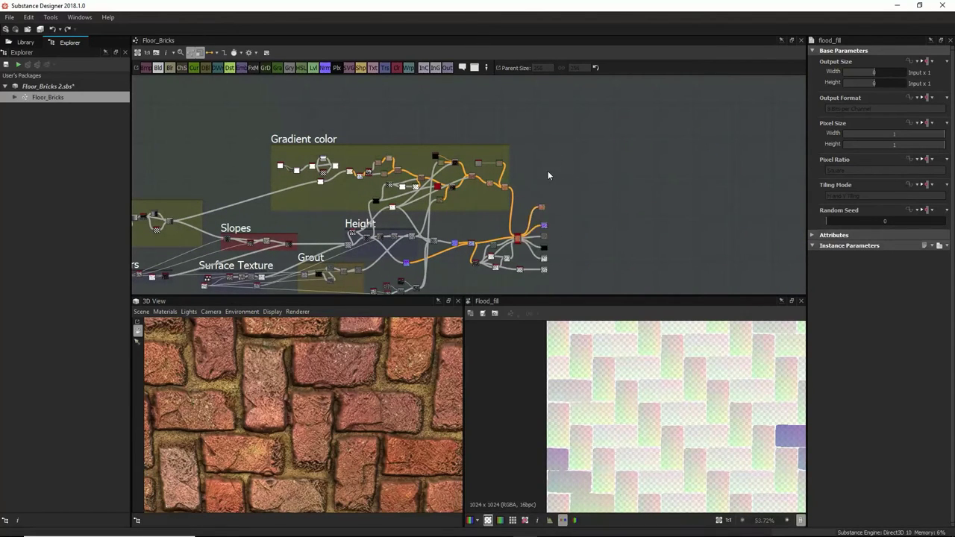
{"action": "scroll", "coordinate": [488, 169], "scroll_direction": "up", "scroll_amount": 3}
{"action": "middle_click_drag", "start_coordinate": [416, 189], "coordinate": [519, 194]}
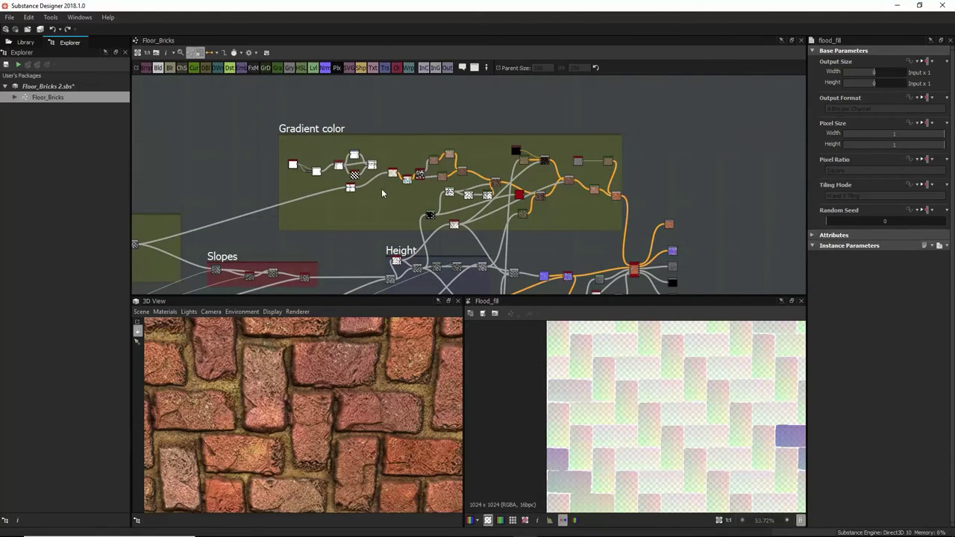
{"action": "scroll", "coordinate": [404, 185], "scroll_direction": "up", "scroll_amount": 5}
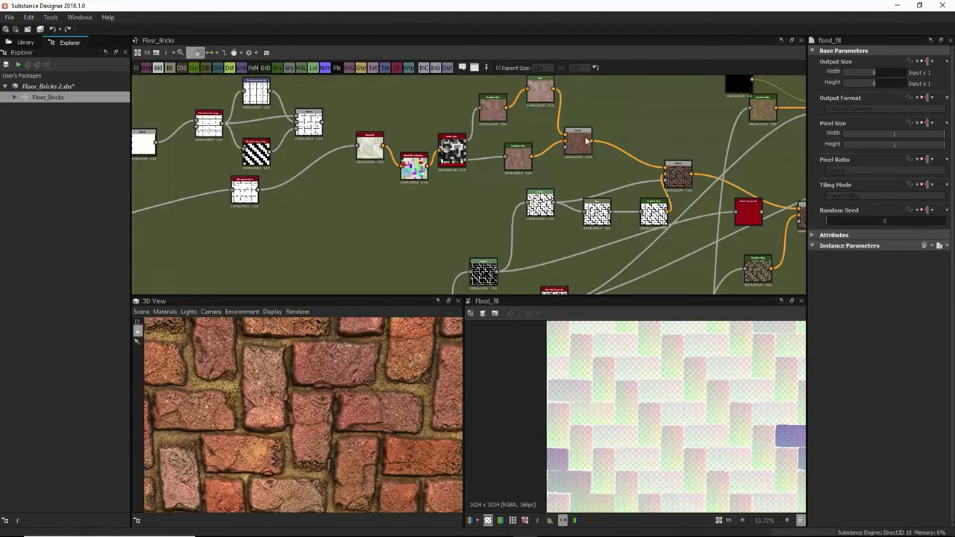
{"action": "scroll", "coordinate": [375, 184], "scroll_direction": "up", "scroll_amount": 2}
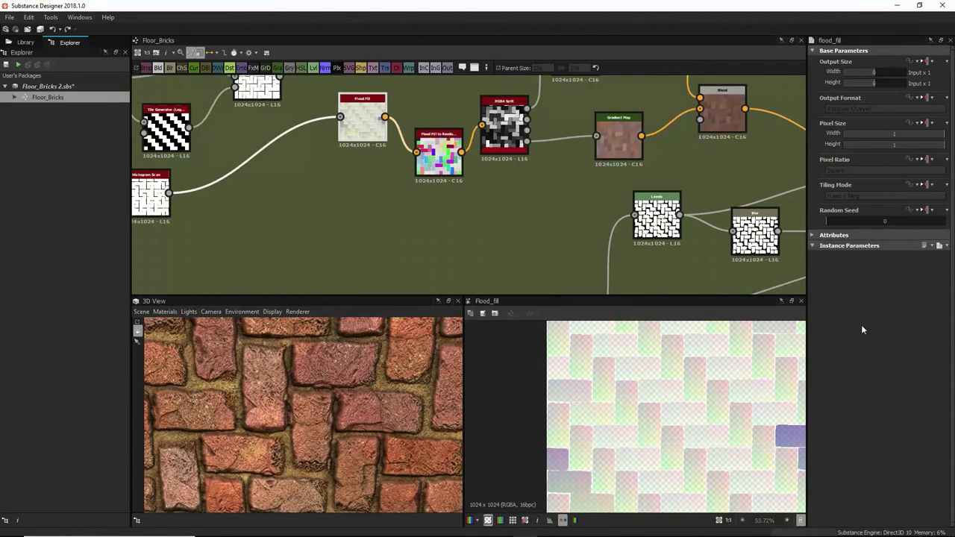
{"action": "left_click", "coordinate": [488, 520]}
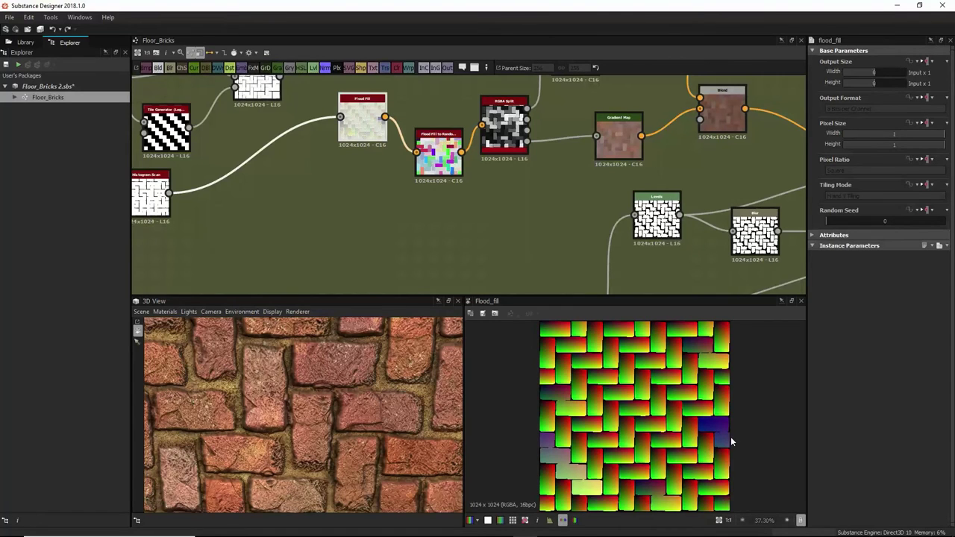
{"action": "scroll", "coordinate": [730, 437], "scroll_direction": "up", "scroll_amount": 2}
Step: Preview the Histogram Scan's brick mask and examine the gaps between the bricks up close
{"action": "middle_click_drag", "start_coordinate": [271, 218], "coordinate": [355, 226]}
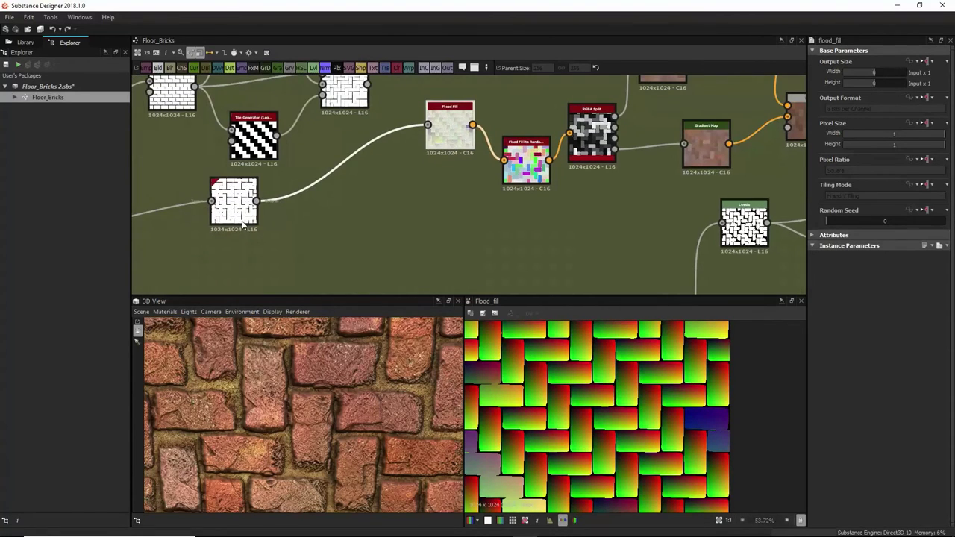
{"action": "left_click", "coordinate": [217, 191]}
{"action": "double_click", "coordinate": [217, 191]}
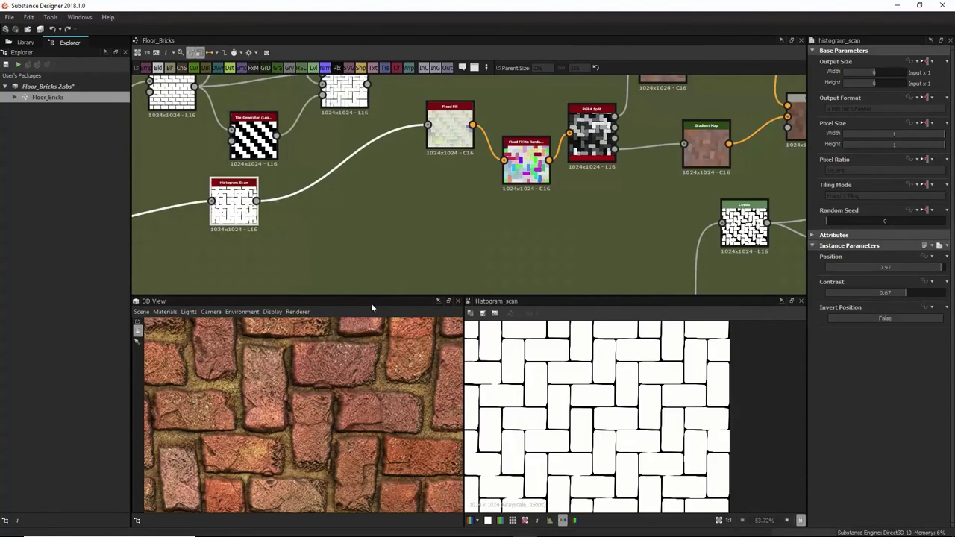
{"action": "scroll", "coordinate": [715, 435], "scroll_direction": "up", "scroll_amount": 6}
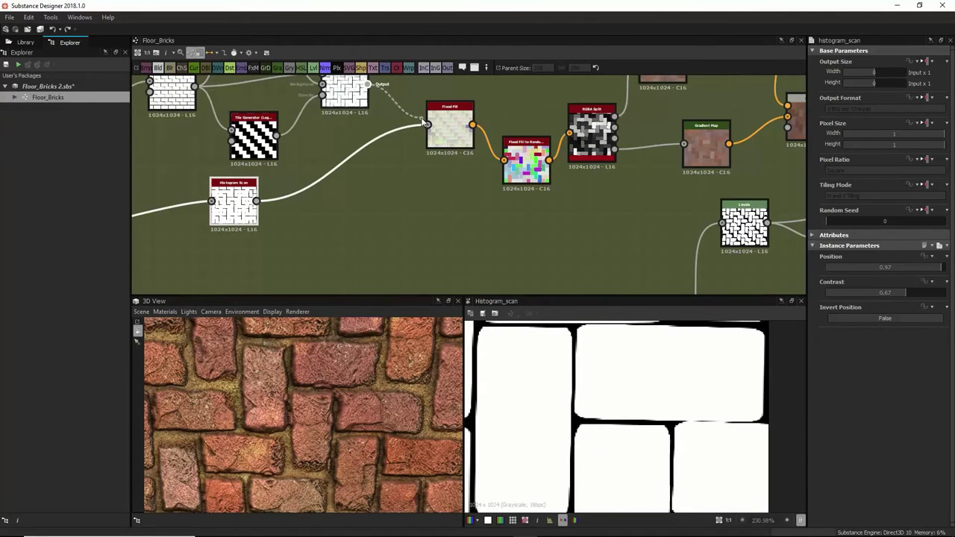
Step: Reconnect the Gradient color frame's herringbone Blend to the Flood Fill input and preview the Flood Fill
{"action": "left_click_drag", "start_coordinate": [424, 123], "coordinate": [427, 124]}
{"action": "double_click", "coordinate": [450, 128]}
{"action": "scroll", "coordinate": [712, 445], "scroll_direction": "down", "scroll_amount": 3}
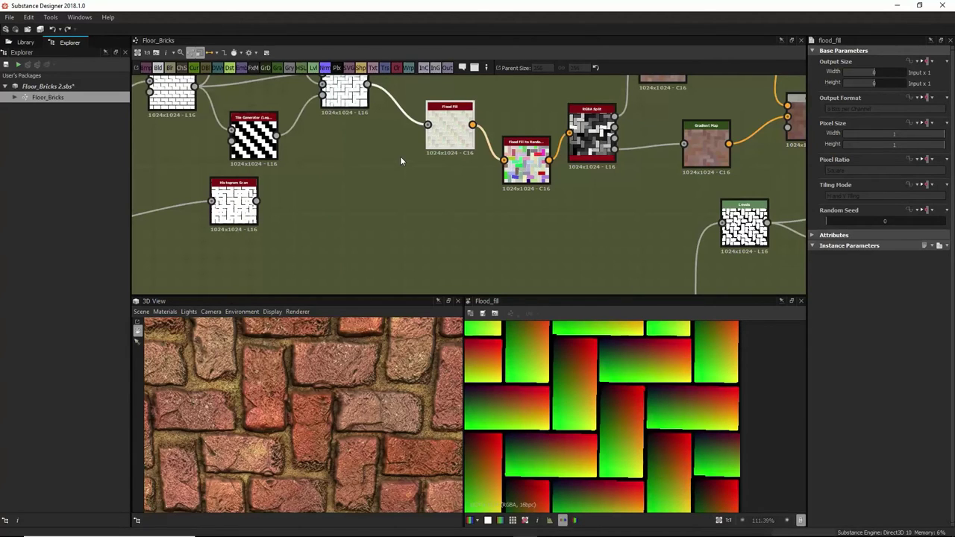
Step: Select the Histogram Scan beneath the Tile Generators and compare its mask with the Blend chain feeding the Flood Fill
{"action": "middle_click_drag", "start_coordinate": [334, 165], "coordinate": [503, 213]}
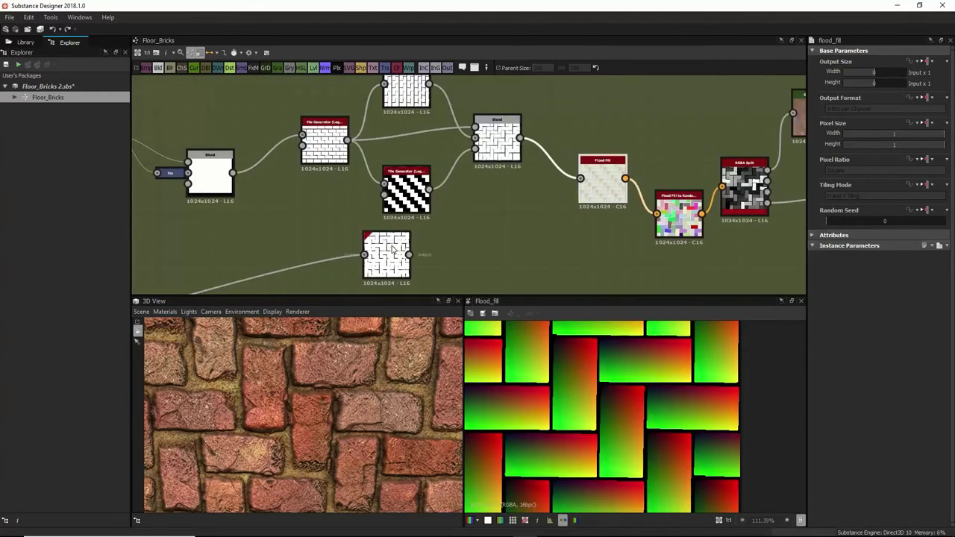
{"action": "left_click", "coordinate": [401, 271]}
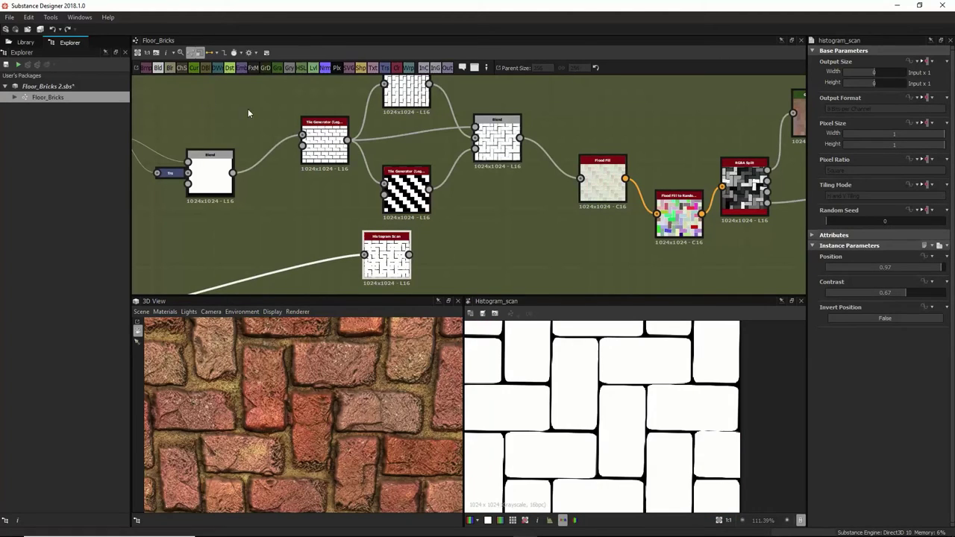
{"action": "scroll", "coordinate": [368, 144], "scroll_direction": "down", "scroll_amount": 3}
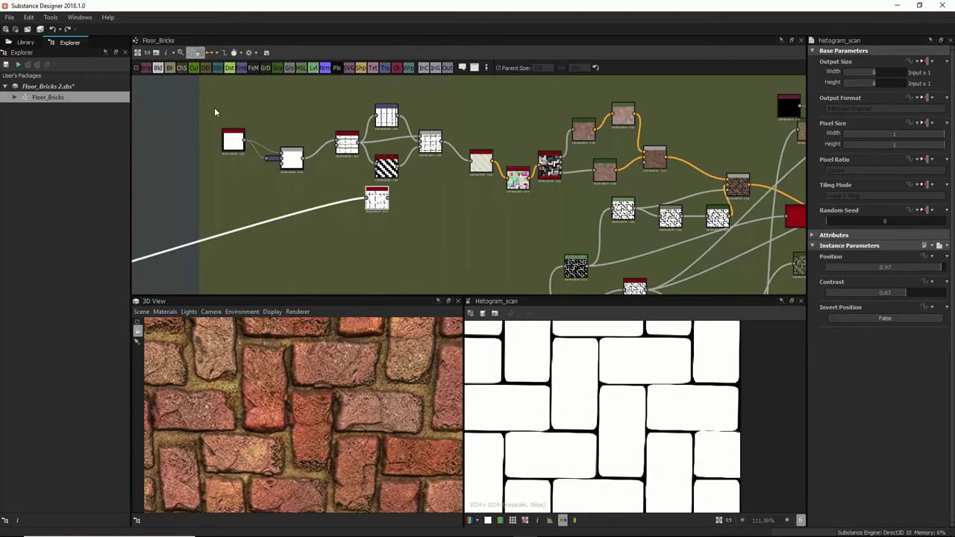
Step: Preview the Flood Fill's per-brick gradients across the whole herringbone pattern in the 2D view
{"action": "left_click_drag", "start_coordinate": [215, 112], "coordinate": [448, 175]}
{"action": "left_click", "coordinate": [380, 203]}
{"action": "double_click", "coordinate": [482, 162]}
{"action": "scroll", "coordinate": [676, 394], "scroll_direction": "down", "scroll_amount": 5}
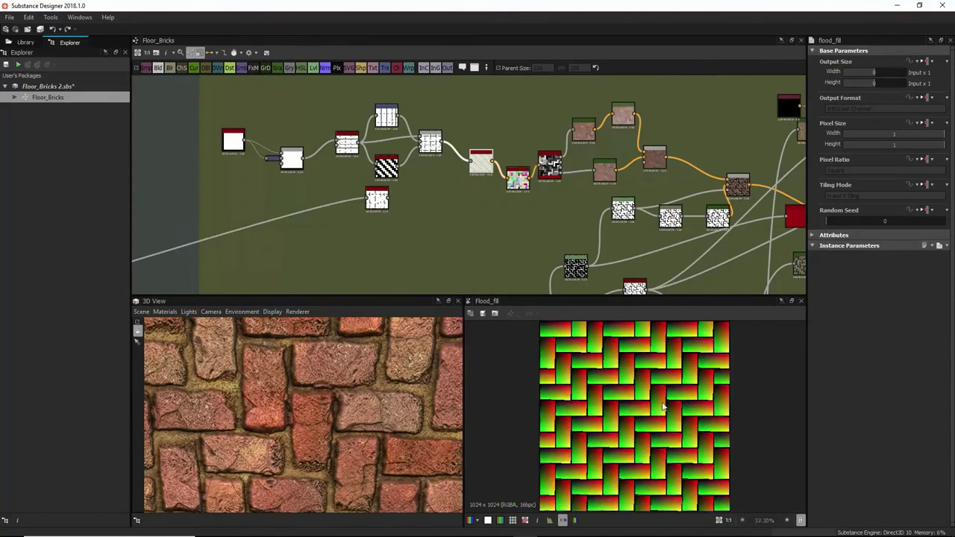
{"action": "scroll", "coordinate": [638, 414], "scroll_direction": "down", "scroll_amount": 2}
{"action": "scroll", "coordinate": [596, 410], "scroll_direction": "up", "scroll_amount": 2}
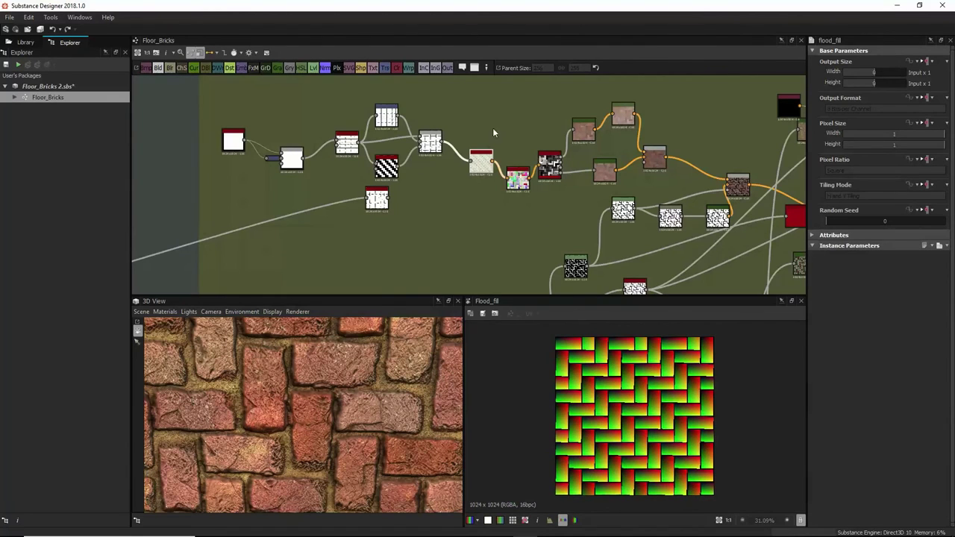
Step: Preview the Flood Fill to Random Color and the RGBA Split that follows it
{"action": "double_click", "coordinate": [523, 181]}
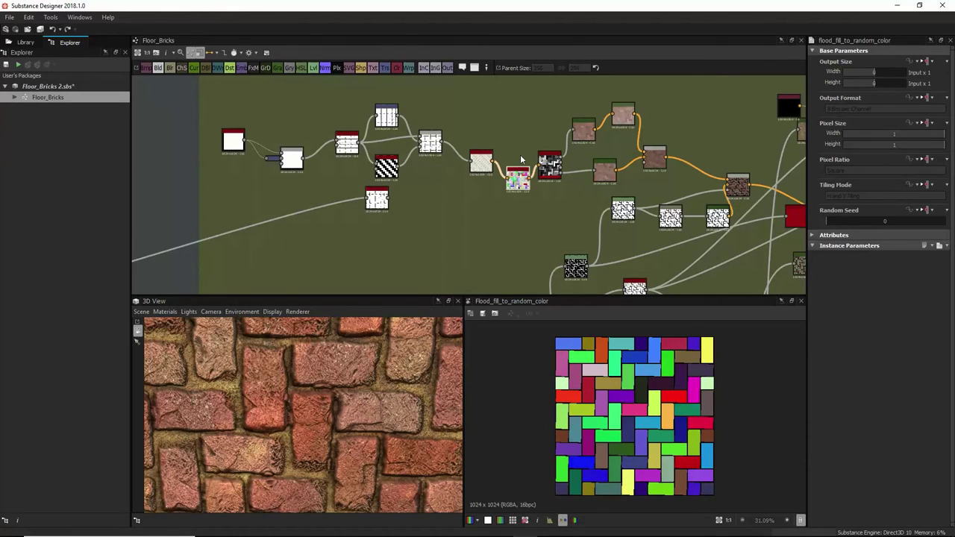
{"action": "scroll", "coordinate": [522, 156], "scroll_direction": "up", "scroll_amount": 3}
{"action": "double_click", "coordinate": [570, 173]}
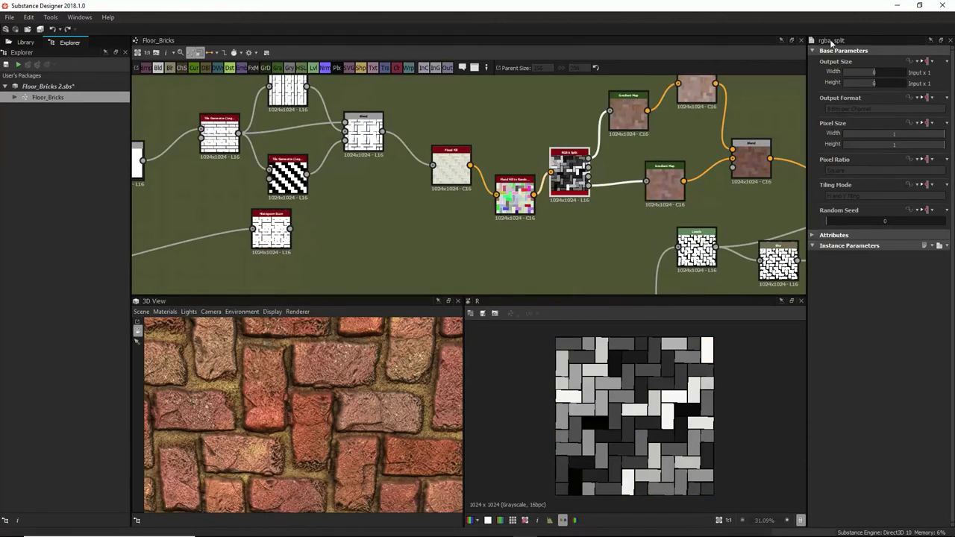
Step: Compare the RGBA Split's G, B and A outputs in the 2D view
{"action": "scroll", "coordinate": [597, 166], "scroll_direction": "up", "scroll_amount": 3}
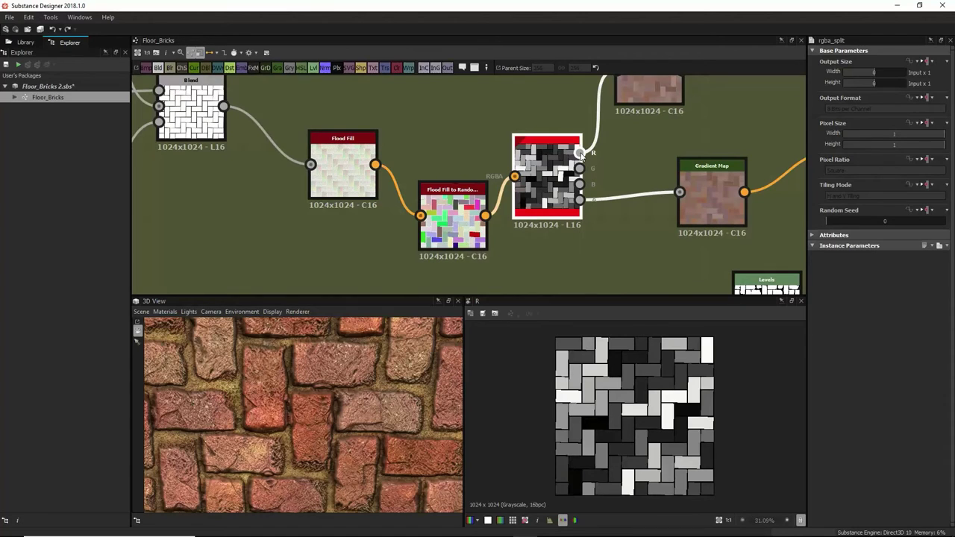
{"action": "left_click", "coordinate": [581, 169]}
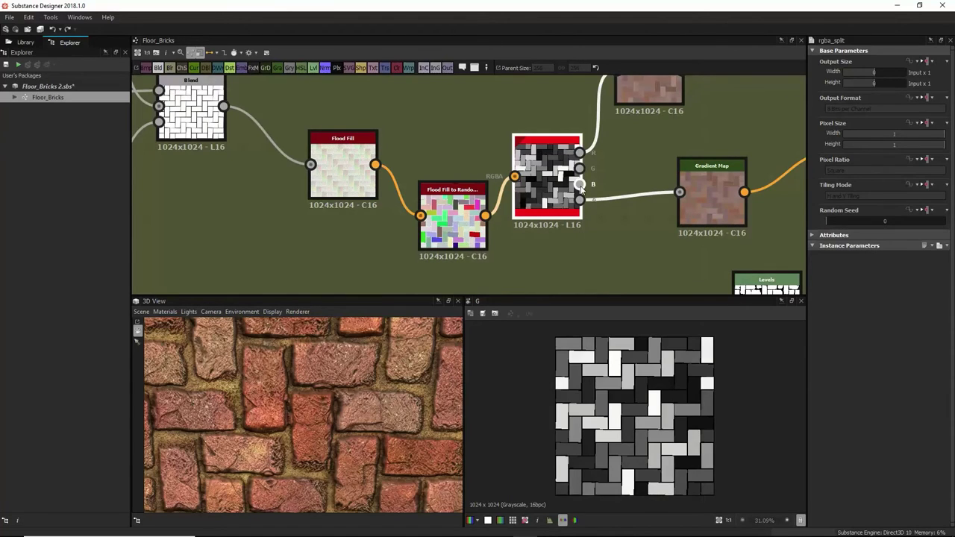
{"action": "left_click", "coordinate": [581, 184]}
{"action": "left_click", "coordinate": [580, 200]}
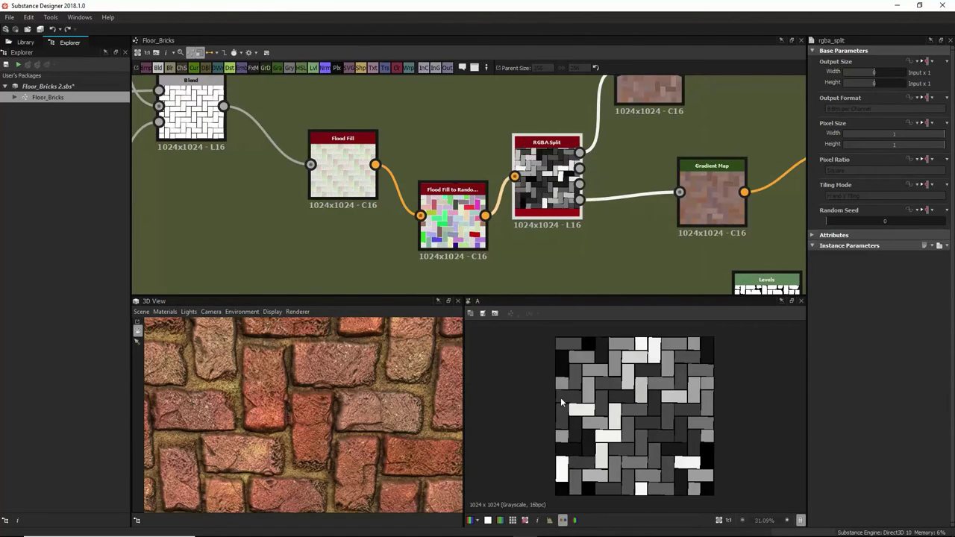
{"action": "scroll", "coordinate": [676, 172], "scroll_direction": "down", "scroll_amount": 2}
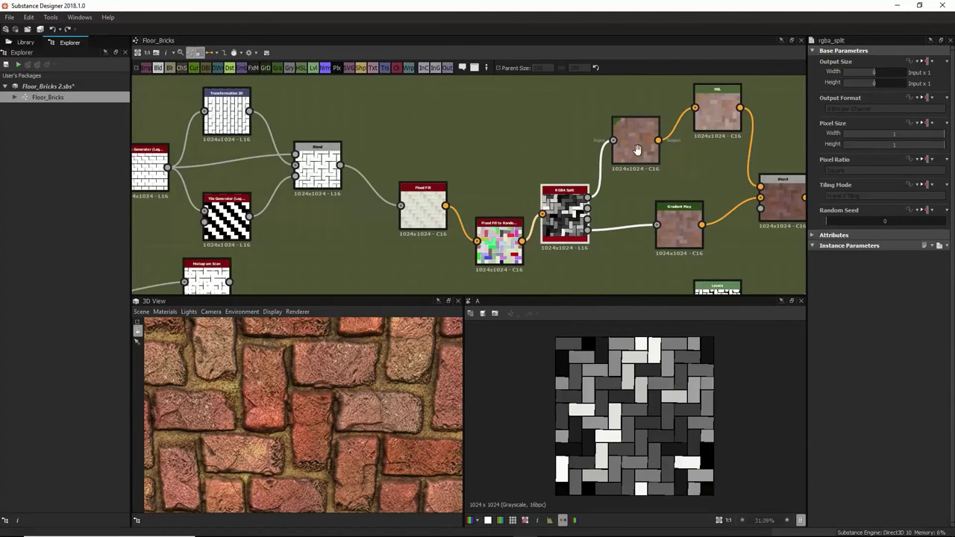
Step: Inspect the gradient keys of the Gradient Map on the RGBA Split's R output and compare its colors with the 3D bricks
{"action": "middle_click_drag", "start_coordinate": [632, 146], "coordinate": [620, 172]}
{"action": "left_click", "coordinate": [620, 173]}
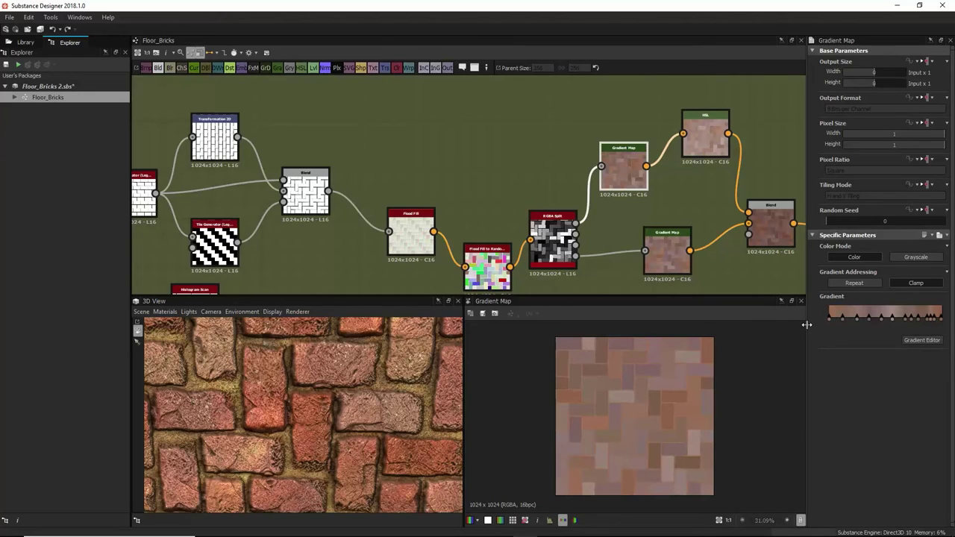
{"action": "left_click_drag", "start_coordinate": [806, 324], "coordinate": [576, 349]}
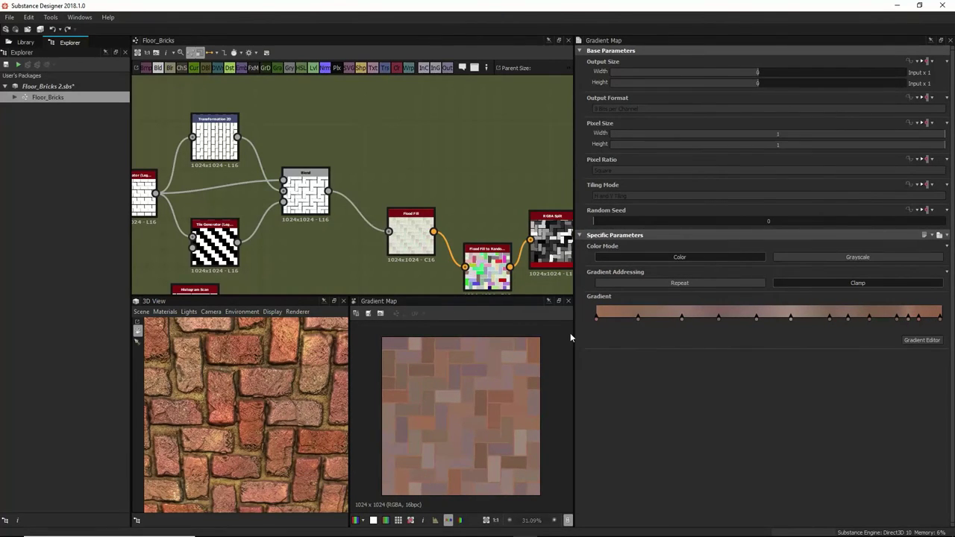
{"action": "left_click_drag", "start_coordinate": [572, 333], "coordinate": [764, 347]}
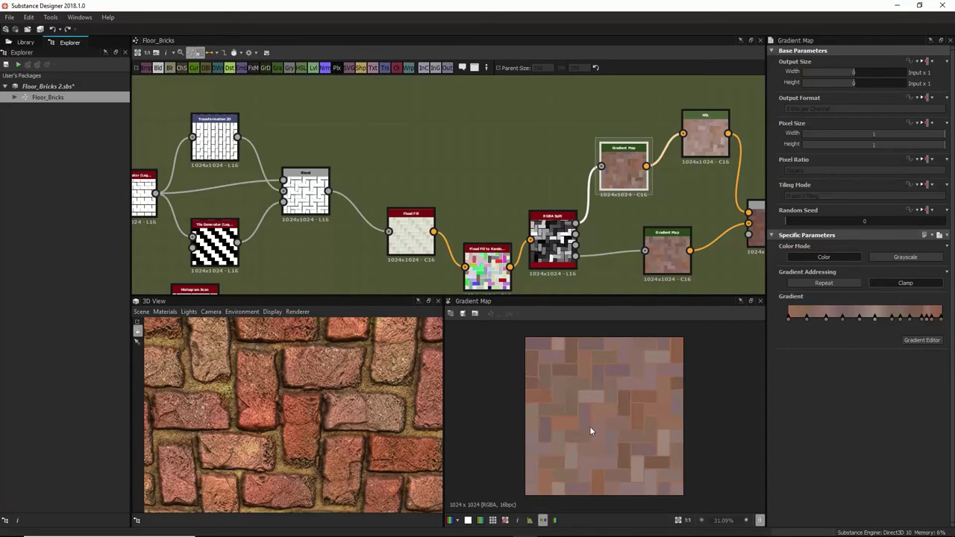
{"action": "left_click_drag", "start_coordinate": [423, 372], "coordinate": [350, 426], "text": "alt"}
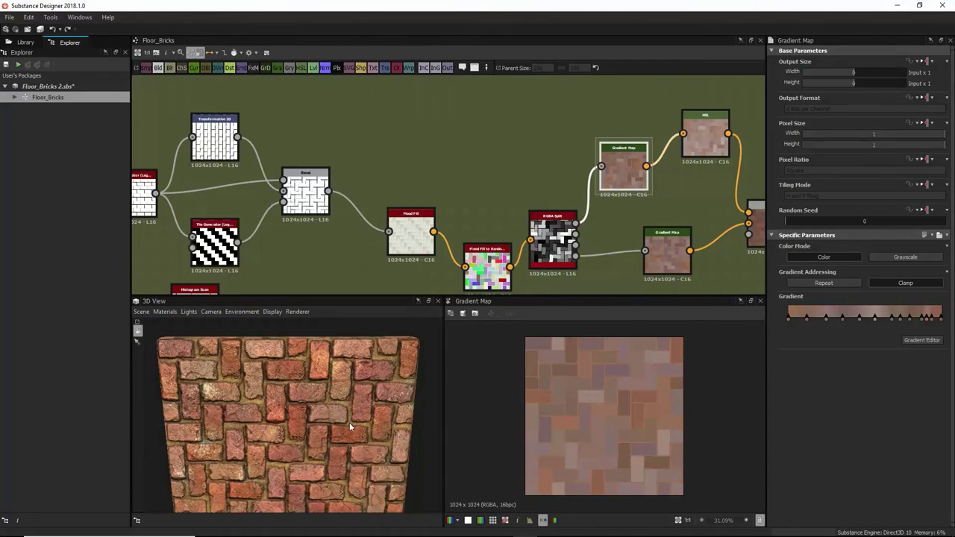
Step: Check the HSL, the second Gradient Map and the Multiply Blend that combines the two brick color branches
{"action": "double_click", "coordinate": [705, 134]}
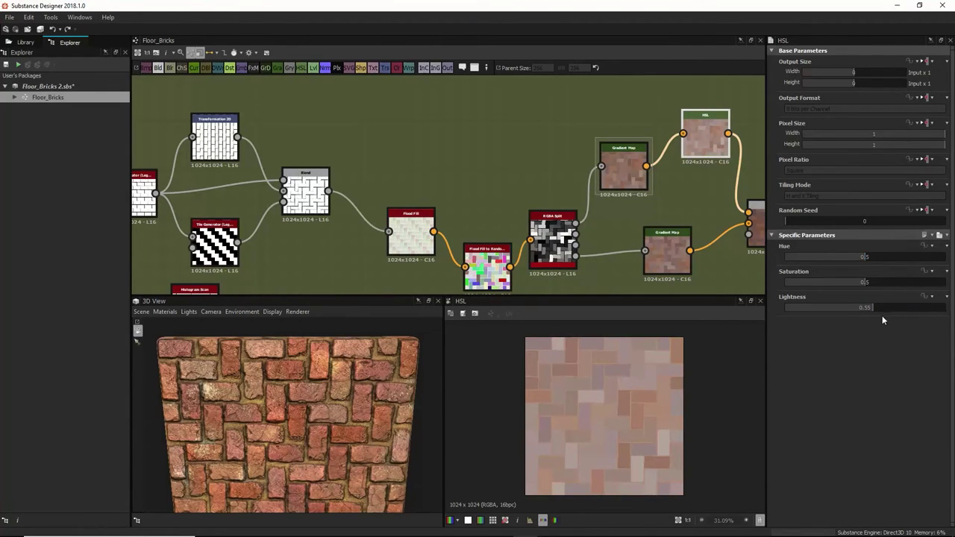
{"action": "double_click", "coordinate": [668, 250]}
{"action": "middle_click_drag", "start_coordinate": [667, 250], "coordinate": [428, 209]}
{"action": "double_click", "coordinate": [548, 186]}
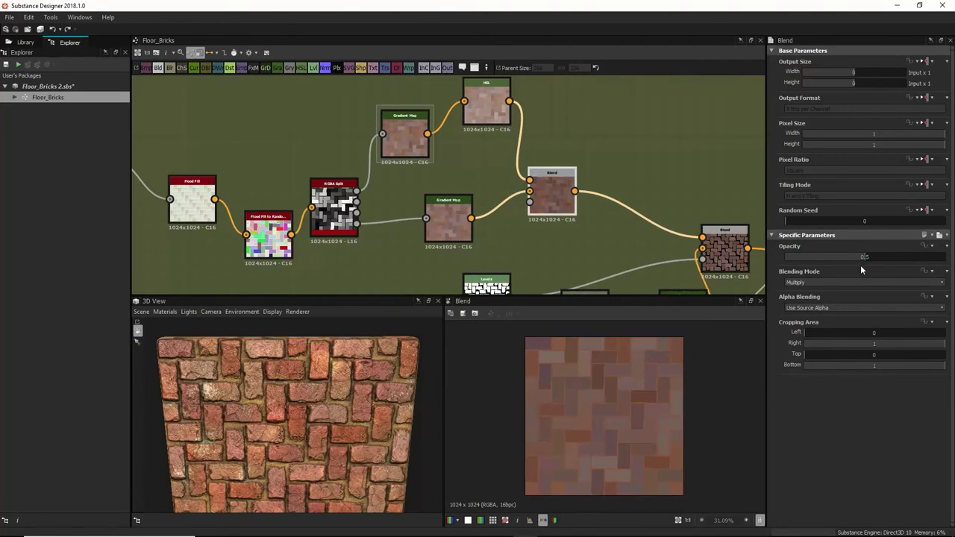
Step: Trace the mask coming from the Height frame and preview the Levels node that receives it in the Gradient color frame
{"action": "scroll", "coordinate": [743, 224], "scroll_direction": "down", "scroll_amount": 6}
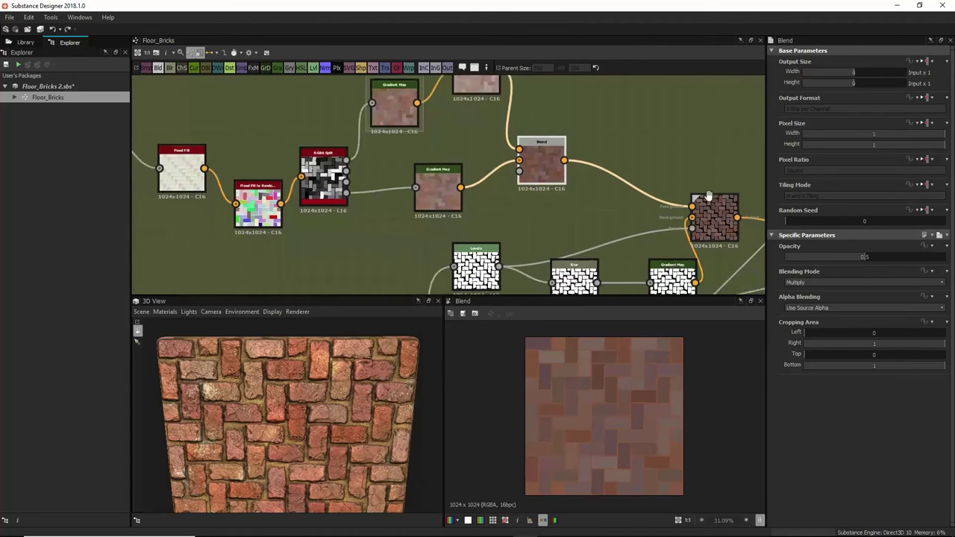
{"action": "scroll", "coordinate": [559, 273], "scroll_direction": "down", "scroll_amount": 2}
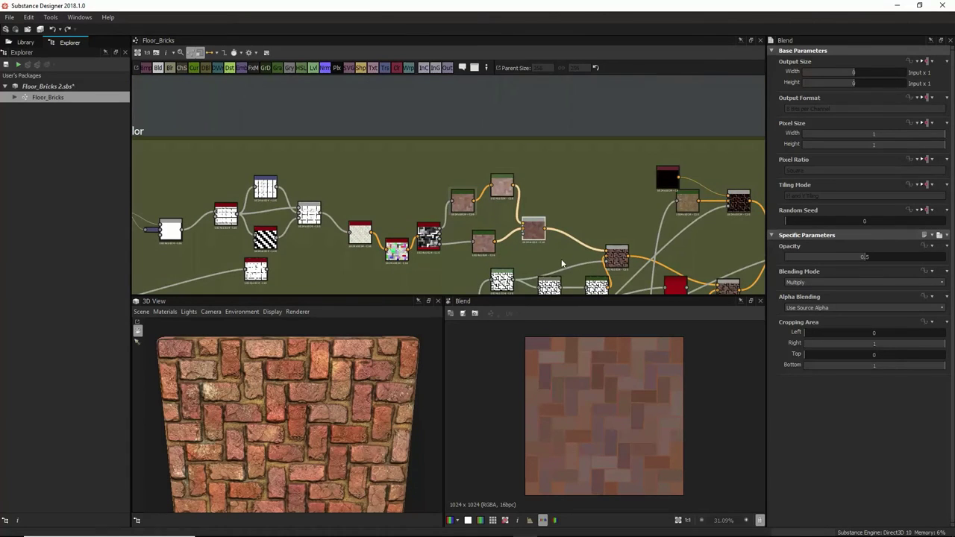
{"action": "scroll", "coordinate": [572, 211], "scroll_direction": "up", "scroll_amount": 2}
{"action": "scroll", "coordinate": [583, 179], "scroll_direction": "down", "scroll_amount": 5}
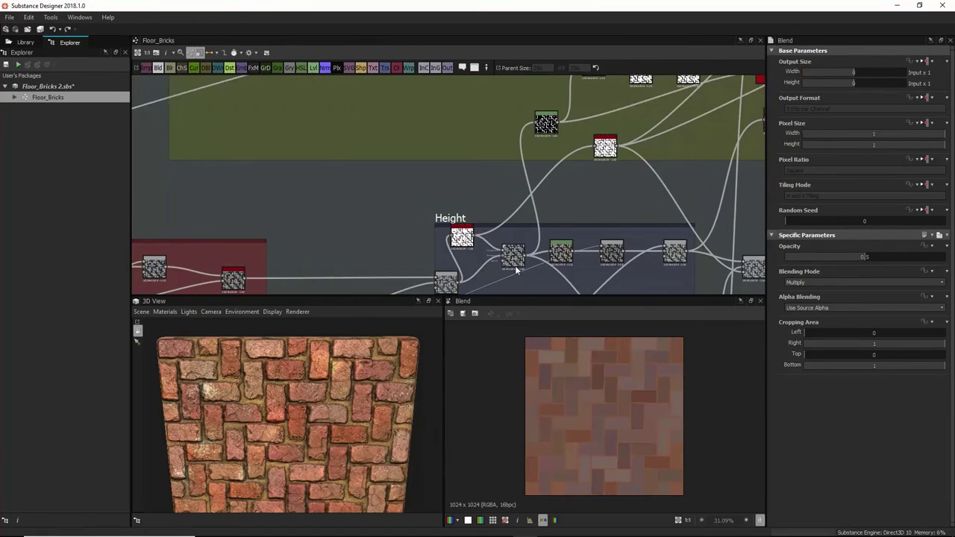
{"action": "double_click", "coordinate": [550, 133]}
{"action": "middle_click_drag", "start_coordinate": [612, 174], "coordinate": [541, 258]}
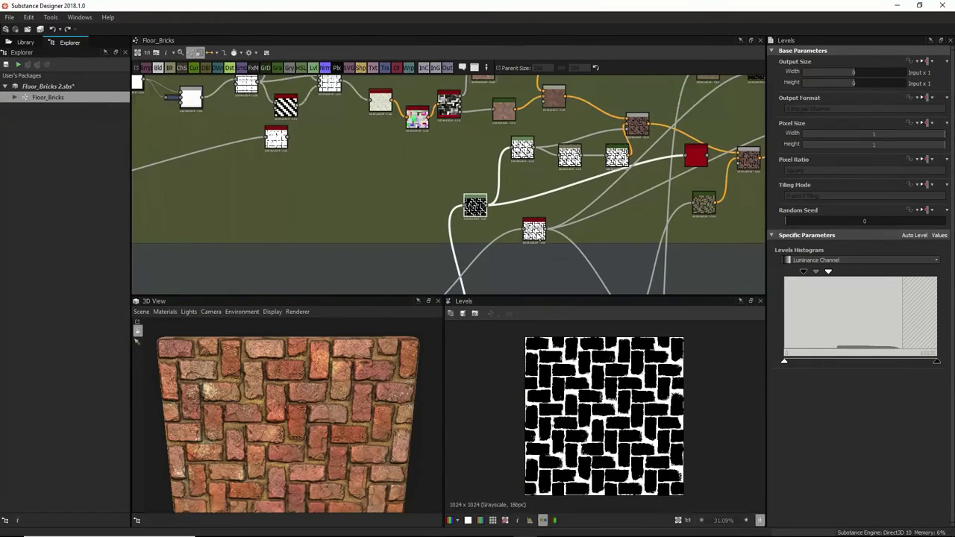
Step: Preview the second Levels node's inverted brick mask and the Blend that uses it over the brick colors
{"action": "scroll", "coordinate": [595, 195], "scroll_direction": "up", "scroll_amount": 3}
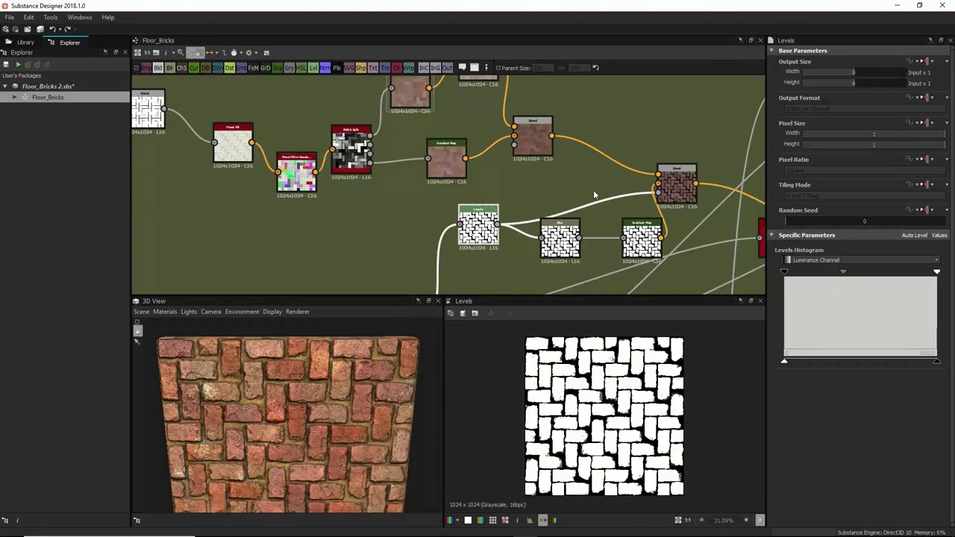
{"action": "scroll", "coordinate": [595, 195], "scroll_direction": "up", "scroll_amount": 1}
{"action": "double_click", "coordinate": [694, 183]}
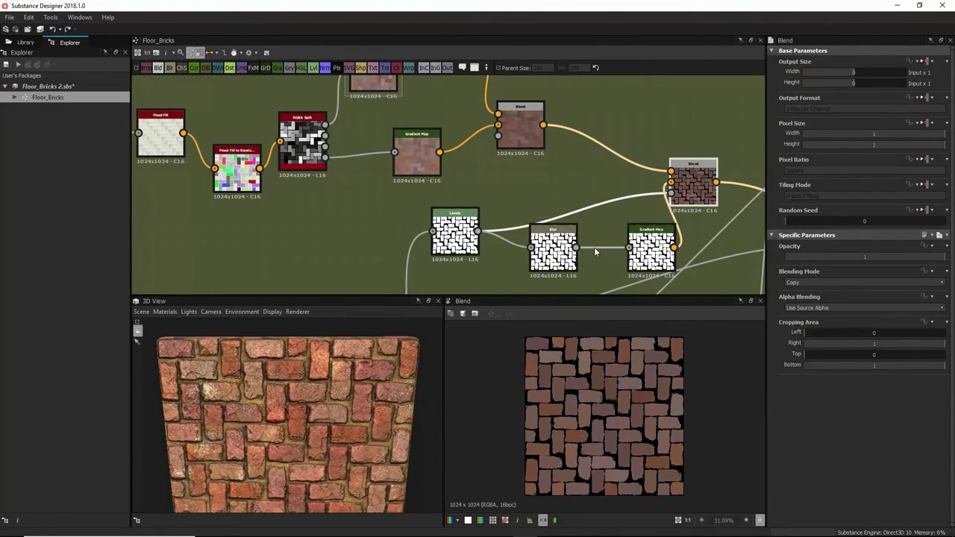
Step: Preview the Blur and move the Gradient Map after it up between the Blur and the Blend
{"action": "middle_click_drag", "start_coordinate": [595, 252], "coordinate": [546, 252]}
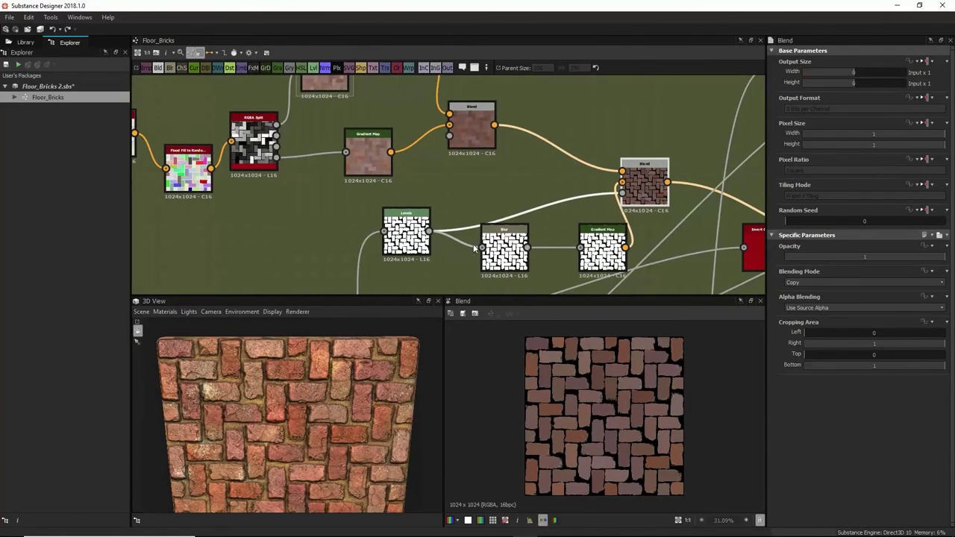
{"action": "left_click_drag", "start_coordinate": [590, 233], "coordinate": [547, 162]}
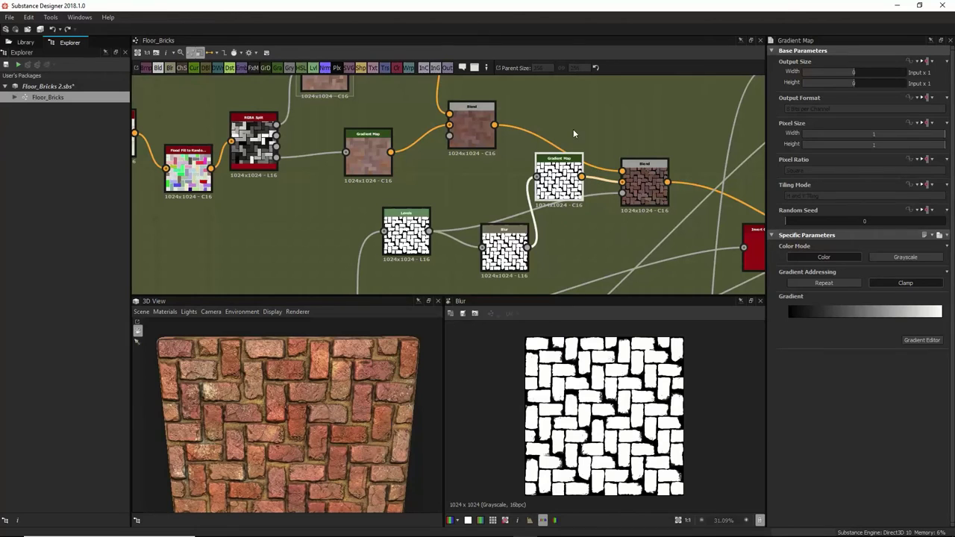
{"action": "left_click_drag", "start_coordinate": [564, 170], "coordinate": [564, 203]}
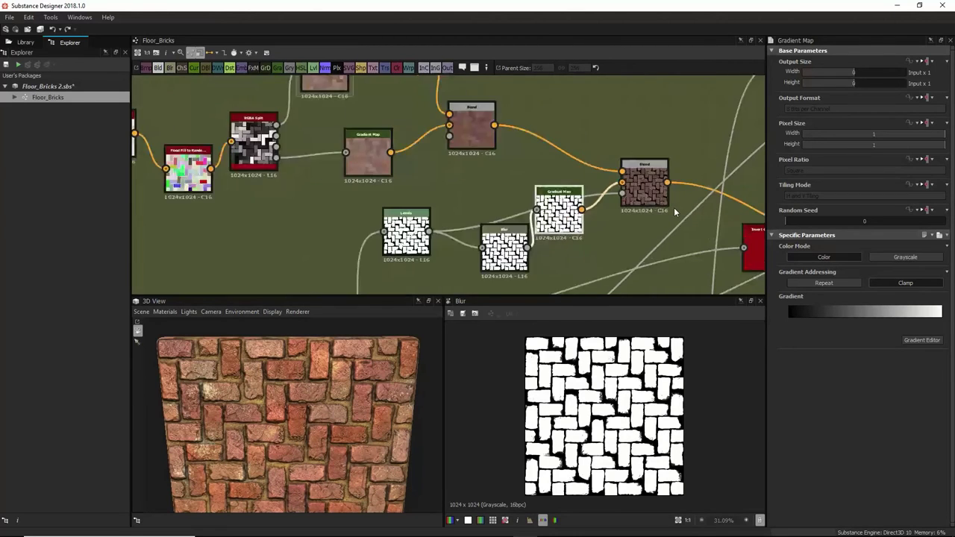
Step: Preview the Invert Grayscale, connect it to the mask input of the following Blend, and move it closer to its Levels source
{"action": "middle_click_drag", "start_coordinate": [674, 208], "coordinate": [493, 223]}
{"action": "left_click_drag", "start_coordinate": [493, 222], "coordinate": [485, 228]}
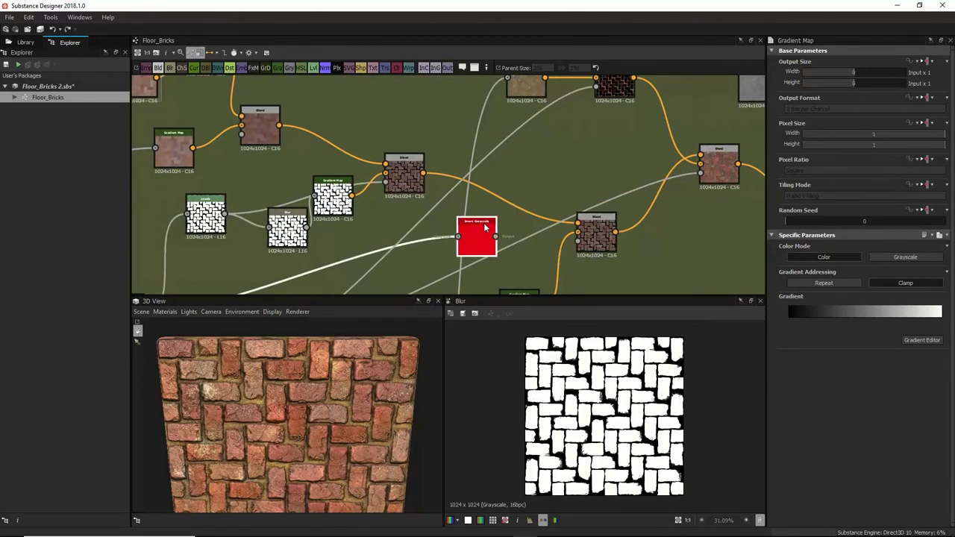
{"action": "double_click", "coordinate": [485, 228]}
{"action": "middle_click_drag", "start_coordinate": [538, 180], "coordinate": [606, 124]}
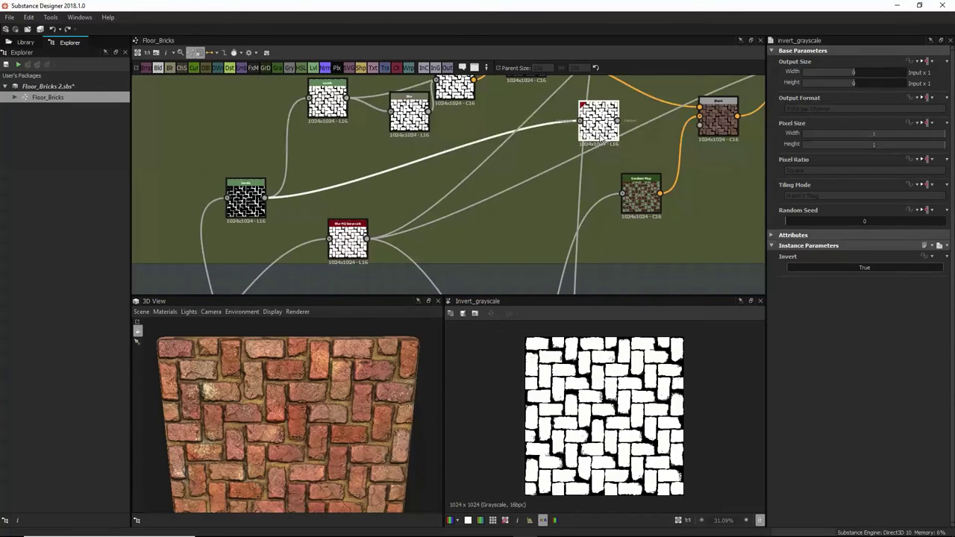
{"action": "left_click_drag", "start_coordinate": [607, 122], "coordinate": [700, 125]}
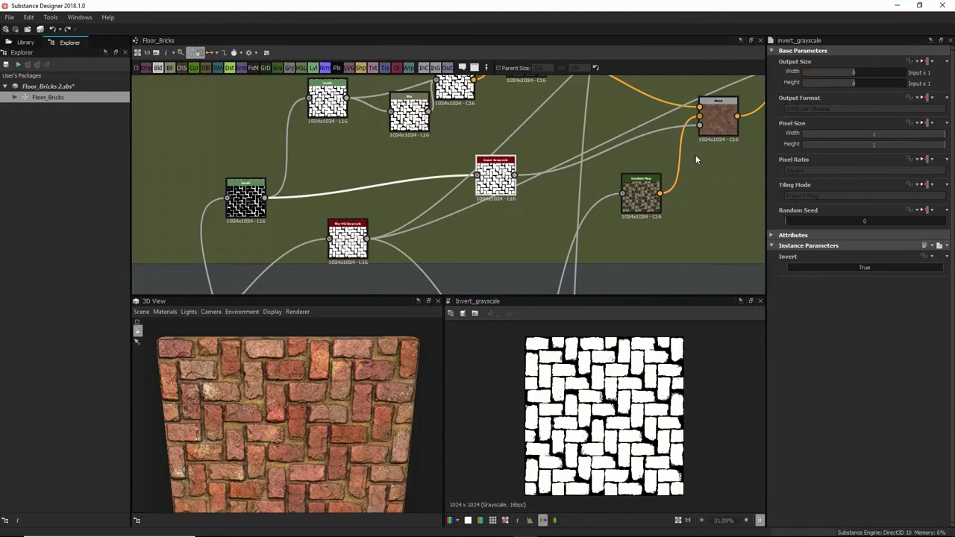
{"action": "left_click_drag", "start_coordinate": [407, 345], "coordinate": [291, 386]}
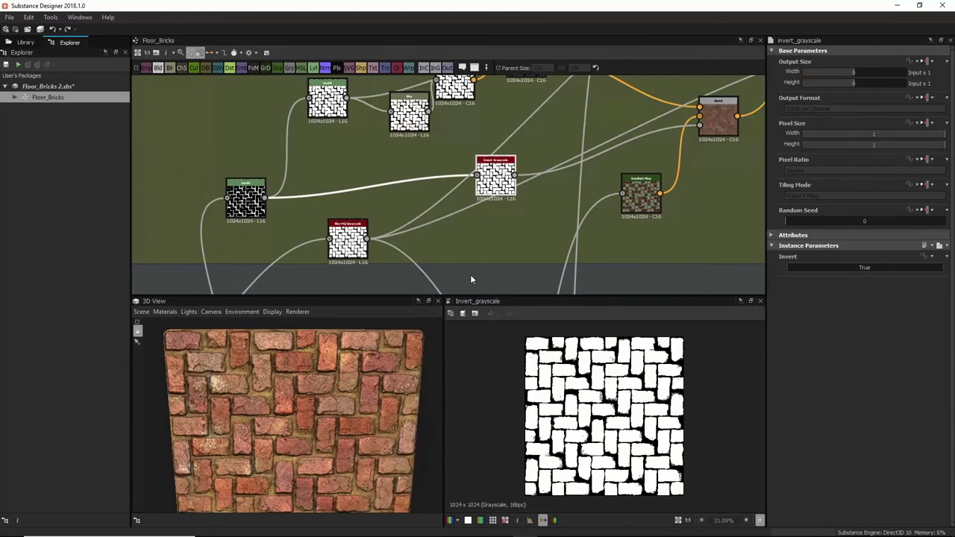
Step: Trace the Blend's inputs and preview the Gradient Map that feeds its background
{"action": "scroll", "coordinate": [623, 117], "scroll_direction": "down", "scroll_amount": 2}
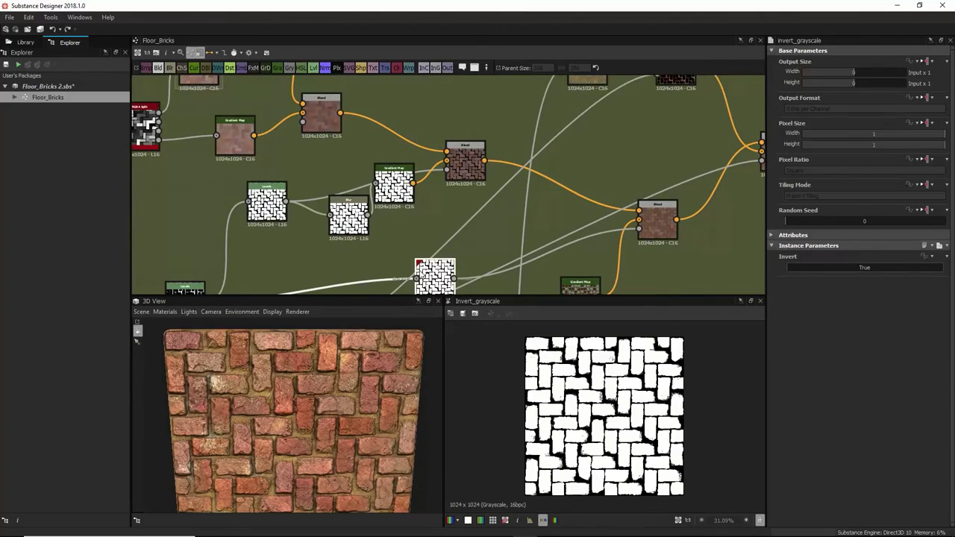
{"action": "scroll", "coordinate": [559, 222], "scroll_direction": "up", "scroll_amount": 2}
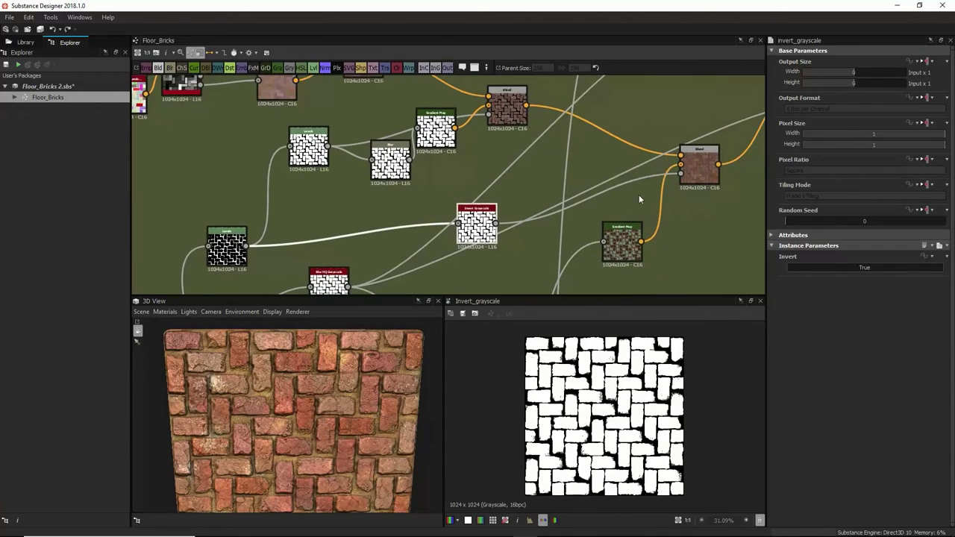
{"action": "middle_click_drag", "start_coordinate": [527, 174], "coordinate": [501, 191]}
{"action": "middle_click_drag", "start_coordinate": [510, 114], "coordinate": [513, 195]}
{"action": "middle_click_drag", "start_coordinate": [673, 250], "coordinate": [672, 183]}
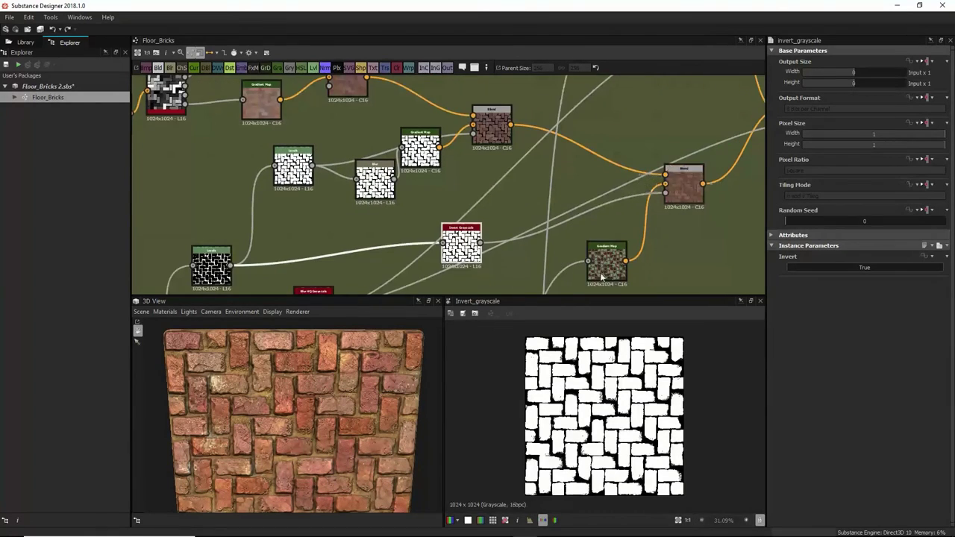
{"action": "left_click", "coordinate": [650, 188]}
{"action": "scroll", "coordinate": [589, 221], "scroll_direction": "down", "scroll_amount": 2}
{"action": "middle_click_drag", "start_coordinate": [589, 221], "coordinate": [546, 246]}
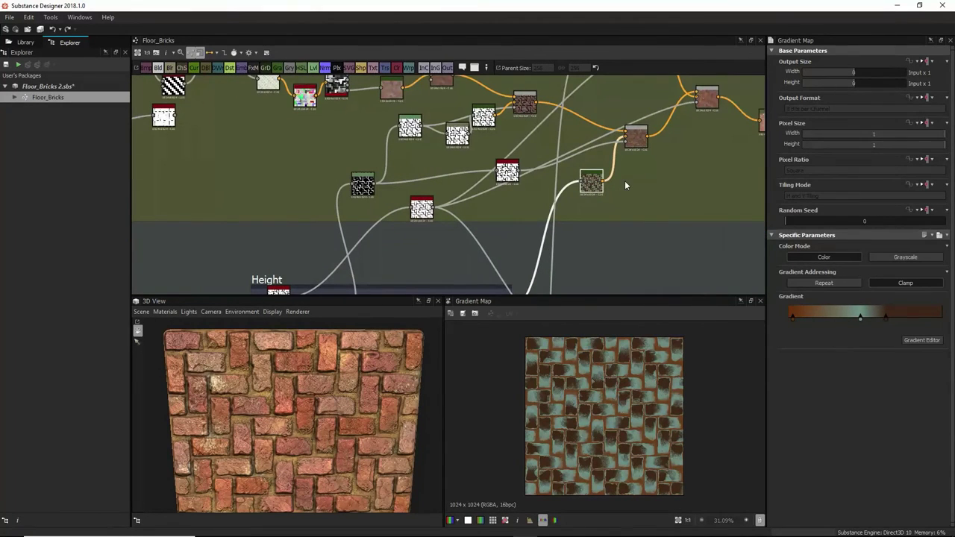
Step: Examine the background Gradient Map's color transitions across individual bricks up close in the 2D view
{"action": "left_click", "coordinate": [635, 135]}
{"action": "left_click", "coordinate": [595, 187]}
{"action": "scroll", "coordinate": [597, 399], "scroll_direction": "up", "scroll_amount": 3}
{"action": "scroll", "coordinate": [597, 397], "scroll_direction": "up", "scroll_amount": 1}
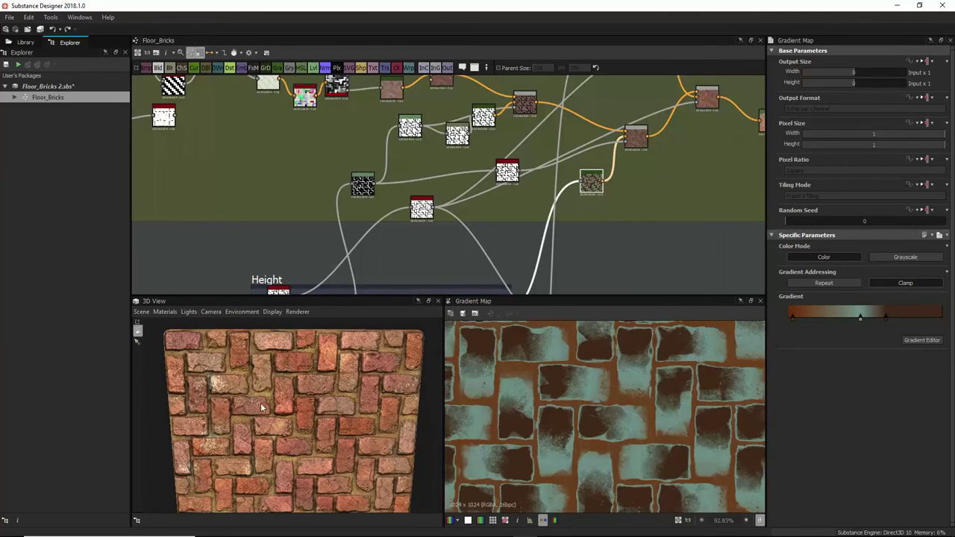
Step: Preview the Blend masked by the Invert Grayscale and review the remaining nodes of the Gradient color frame
{"action": "middle_click_drag", "start_coordinate": [568, 153], "coordinate": [515, 223]}
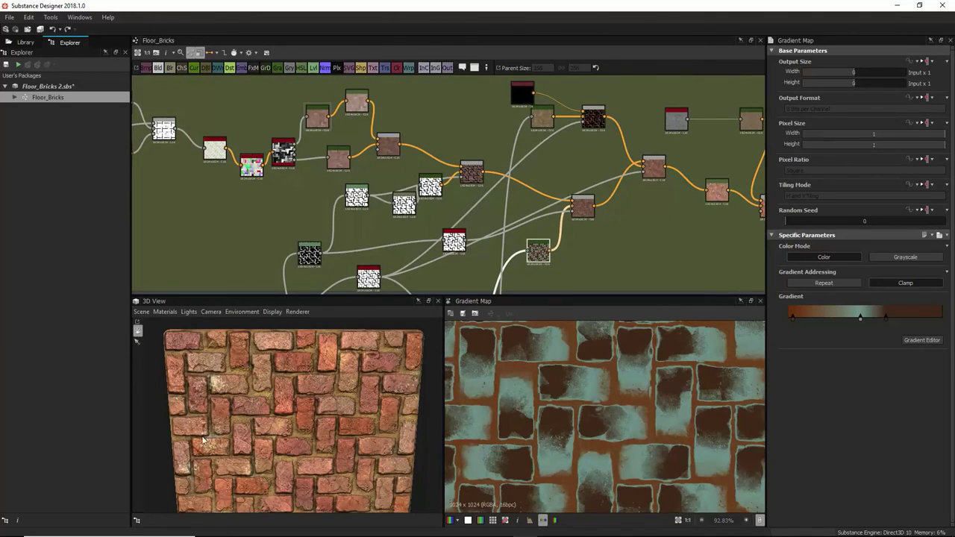
{"action": "left_click", "coordinate": [582, 212]}
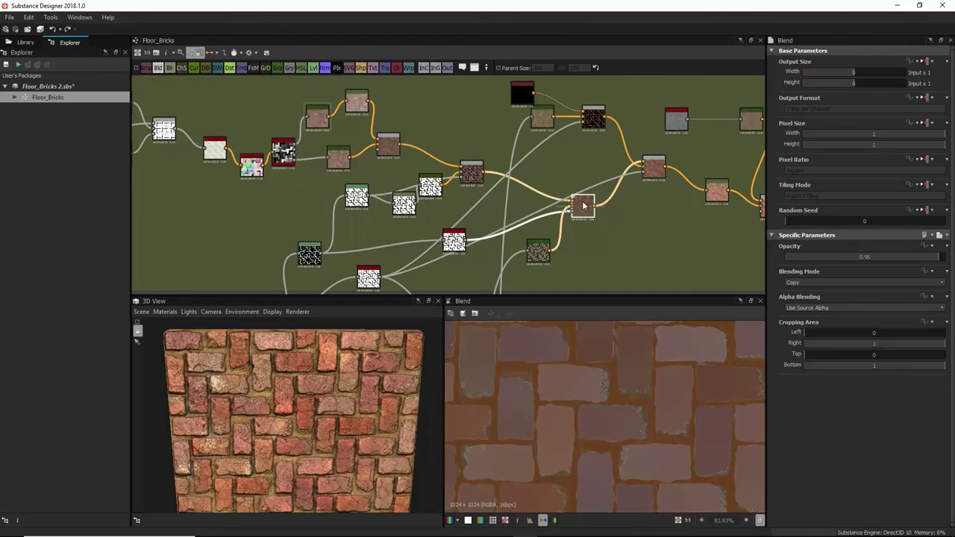
{"action": "scroll", "coordinate": [635, 197], "scroll_direction": "down", "scroll_amount": 2}
{"action": "middle_click_drag", "start_coordinate": [635, 197], "coordinate": [561, 207]}
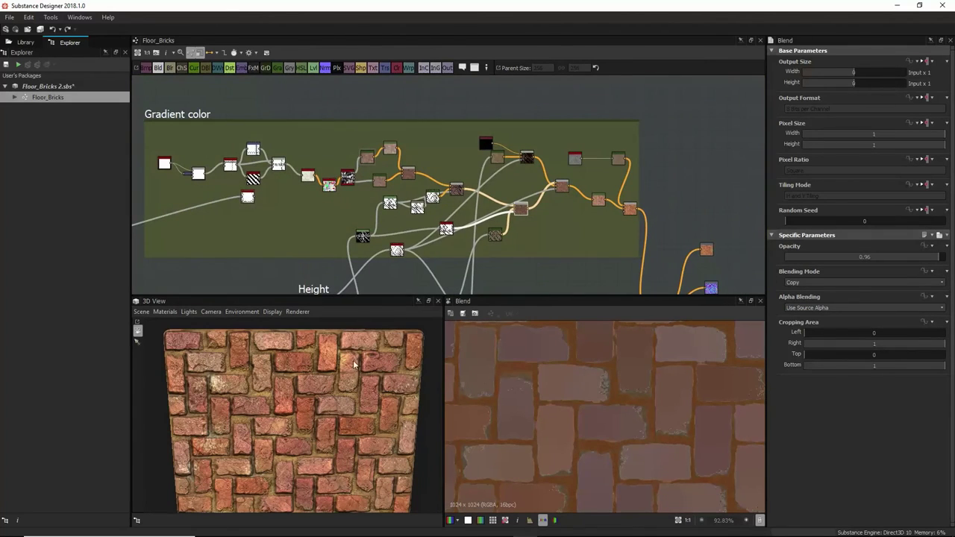
Step: Preview the Gradient Map feeding the Copy-mode Blend, and preview that Blend again to compare
{"action": "scroll", "coordinate": [525, 233], "scroll_direction": "up", "scroll_amount": 3}
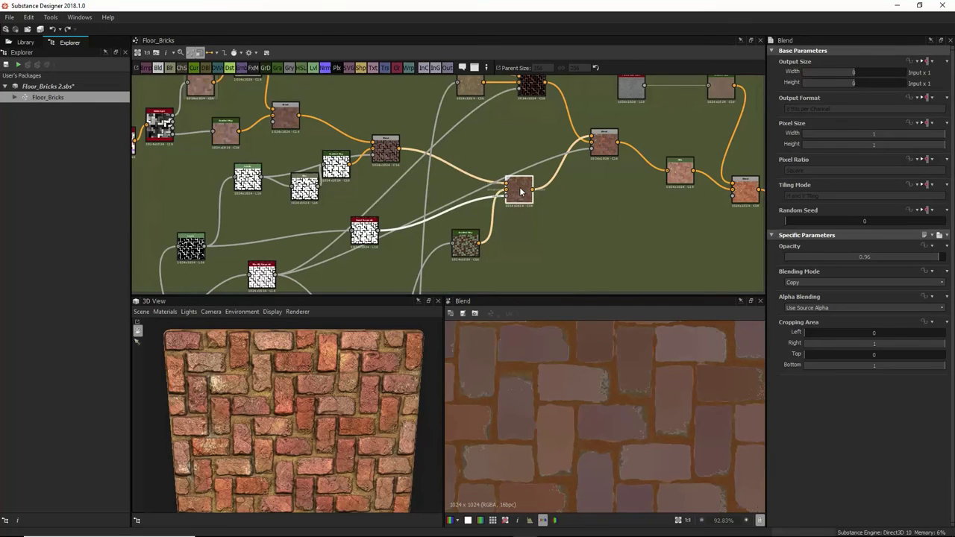
{"action": "double_click", "coordinate": [466, 243]}
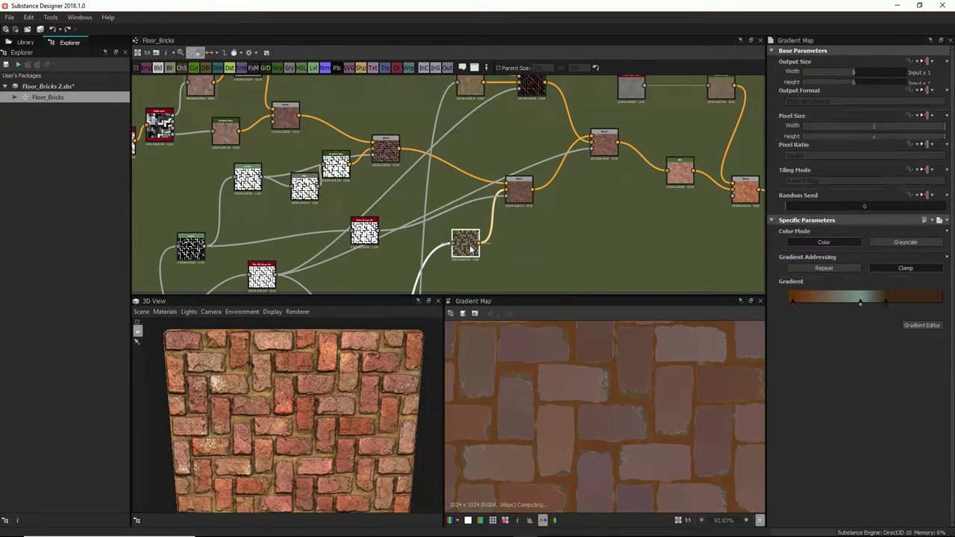
{"action": "double_click", "coordinate": [518, 188]}
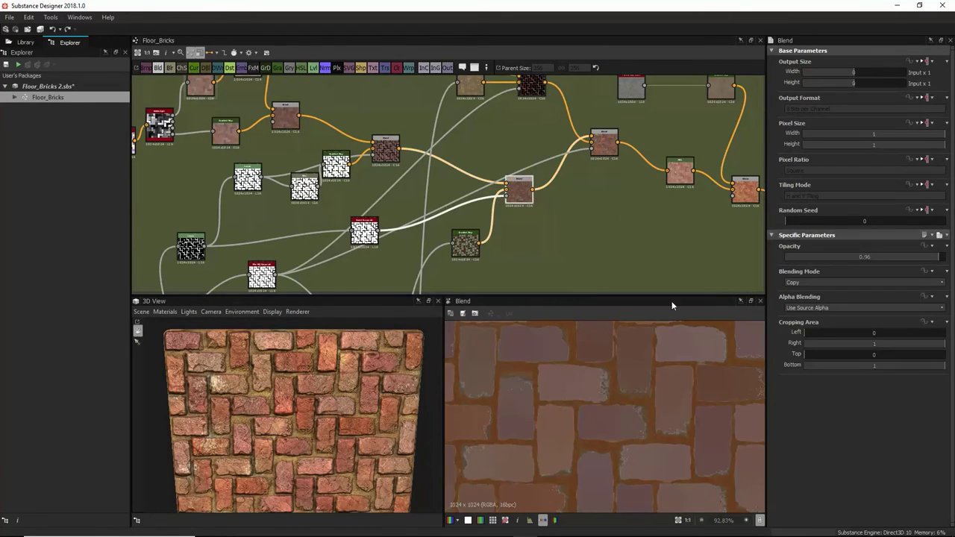
Step: Preview the Add (Linear Dodge) Blend and compare its whole texture with a close view of the bricks on the 3D model
{"action": "middle_click_drag", "start_coordinate": [605, 146], "coordinate": [606, 232]}
{"action": "double_click", "coordinate": [606, 229]}
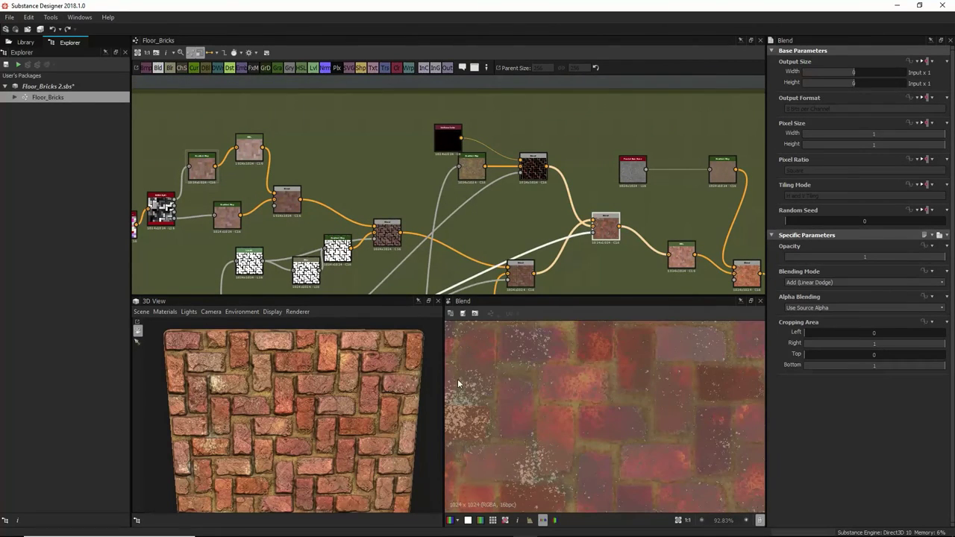
{"action": "scroll", "coordinate": [492, 388], "scroll_direction": "down", "scroll_amount": 3}
{"action": "scroll", "coordinate": [523, 348], "scroll_direction": "down", "scroll_amount": 2}
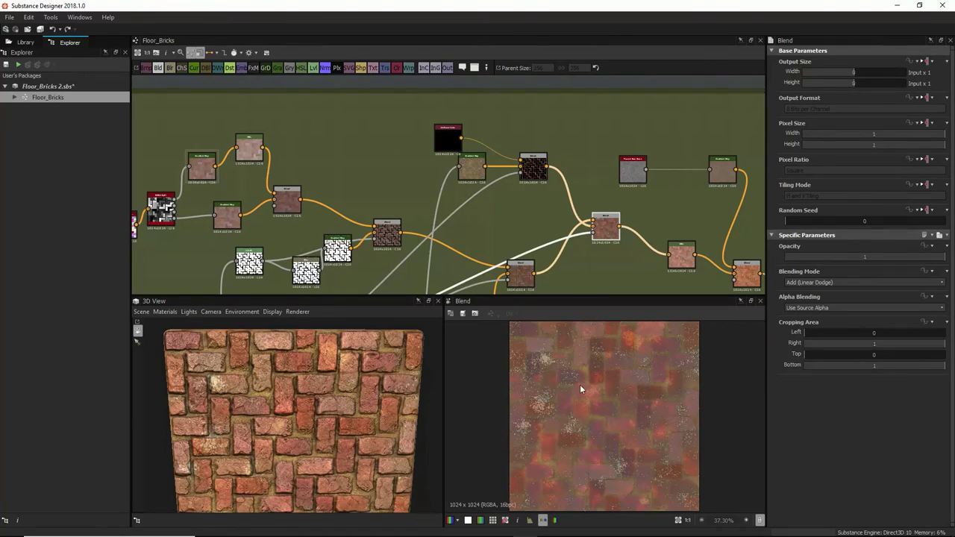
{"action": "scroll", "coordinate": [239, 377], "scroll_direction": "up", "scroll_amount": 5}
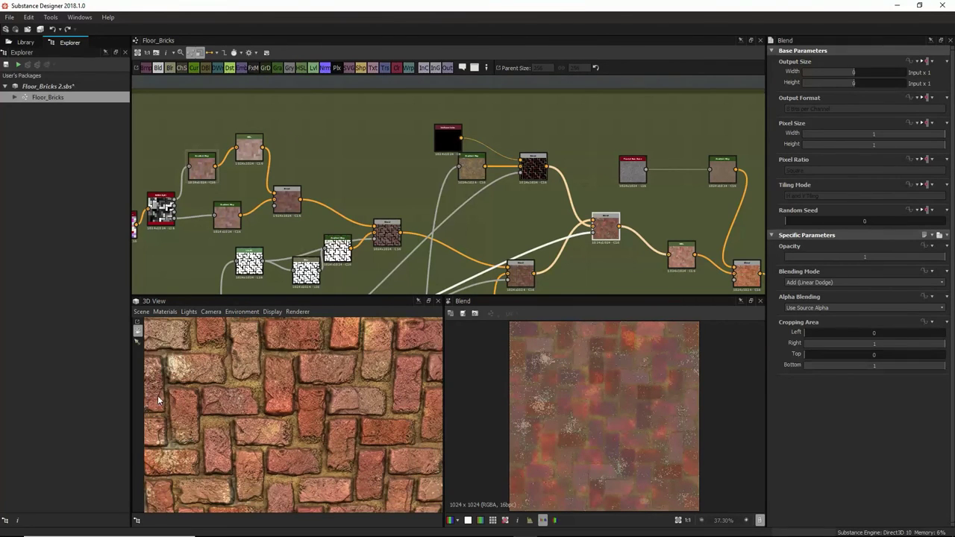
Step: Set the black Uniform Color node's output width and height to -4 relative to its parent
{"action": "double_click", "coordinate": [450, 140]}
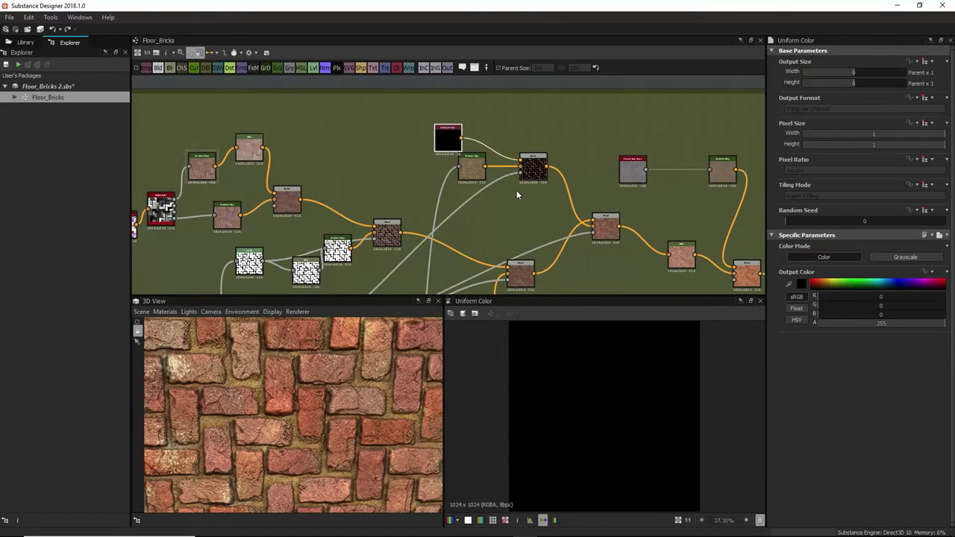
{"action": "scroll", "coordinate": [446, 153], "scroll_direction": "up", "scroll_amount": 6}
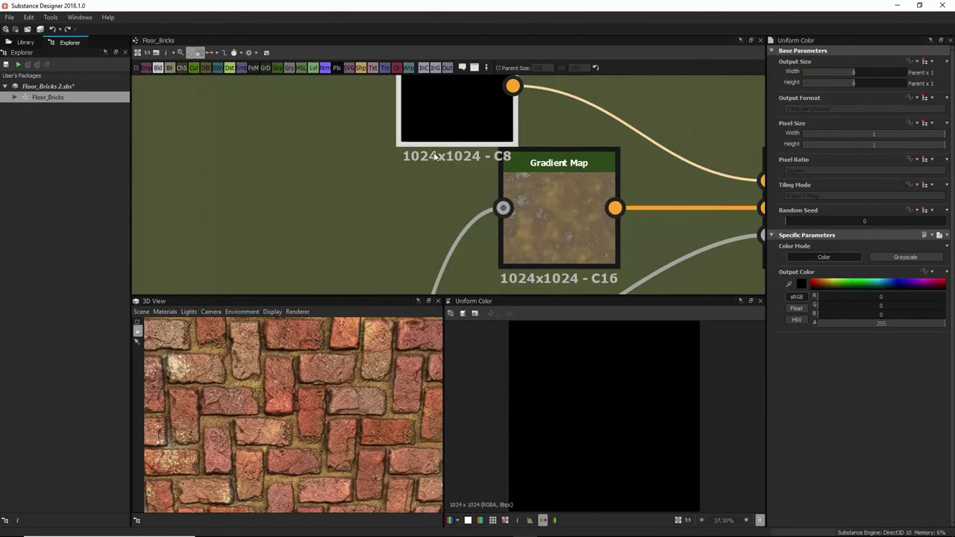
{"action": "scroll", "coordinate": [436, 156], "scroll_direction": "up", "scroll_amount": 3}
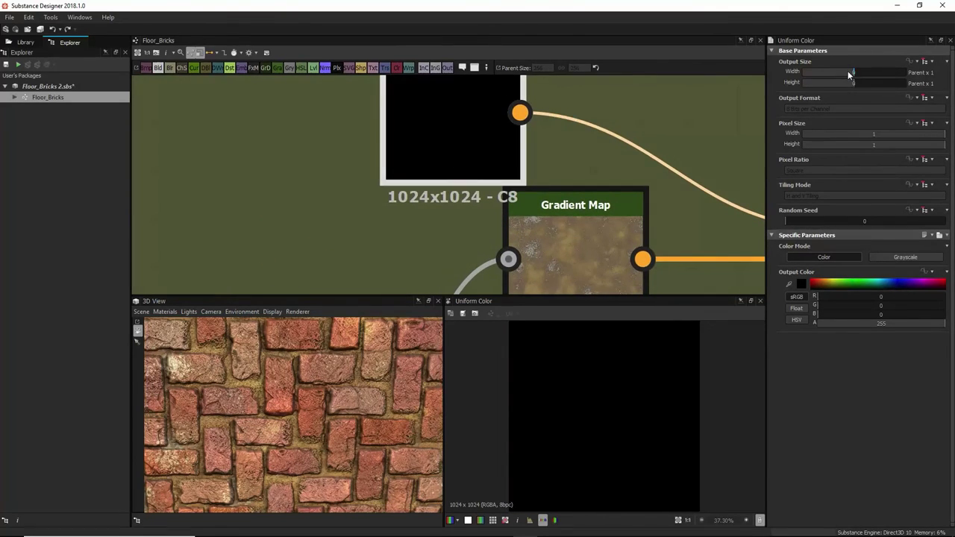
{"action": "left_click_drag", "start_coordinate": [850, 73], "coordinate": [836, 71]}
{"action": "left_click", "coordinate": [835, 83]}
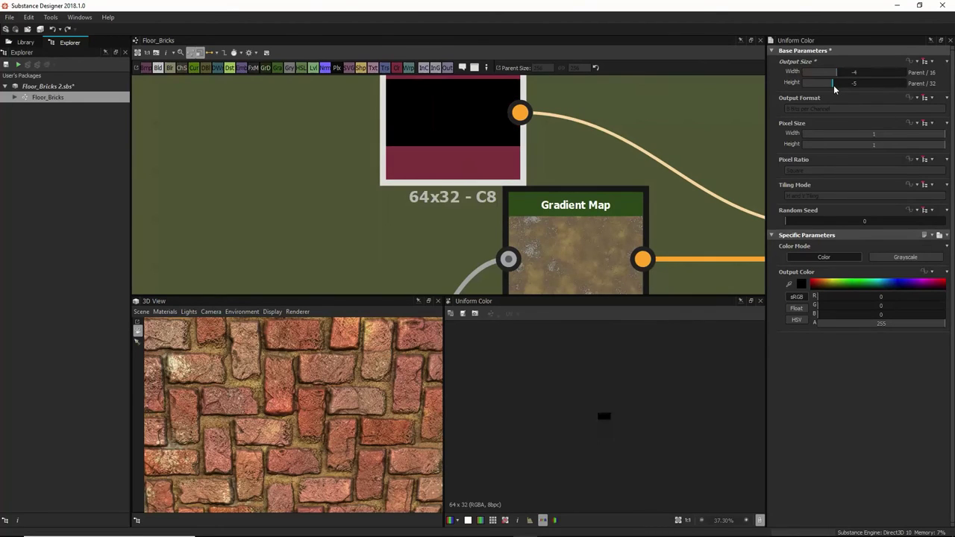
{"action": "left_click", "coordinate": [836, 84]}
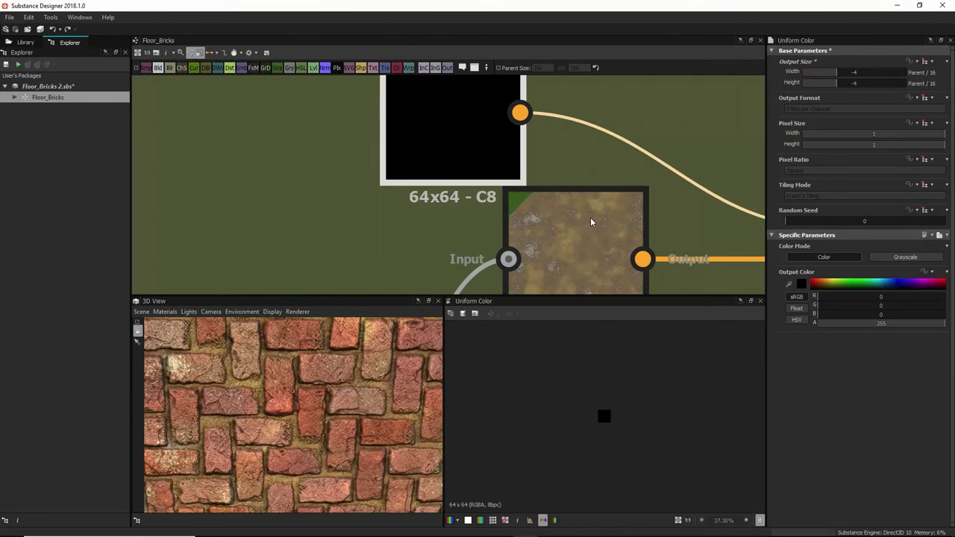
Step: Preview the Overlay Blend that combines the Uniform Color with the brown Gradient Map, showing its whole texture
{"action": "scroll", "coordinate": [649, 223], "scroll_direction": "down", "scroll_amount": 3}
{"action": "middle_click_drag", "start_coordinate": [648, 223], "coordinate": [518, 205]}
{"action": "double_click", "coordinate": [621, 202]}
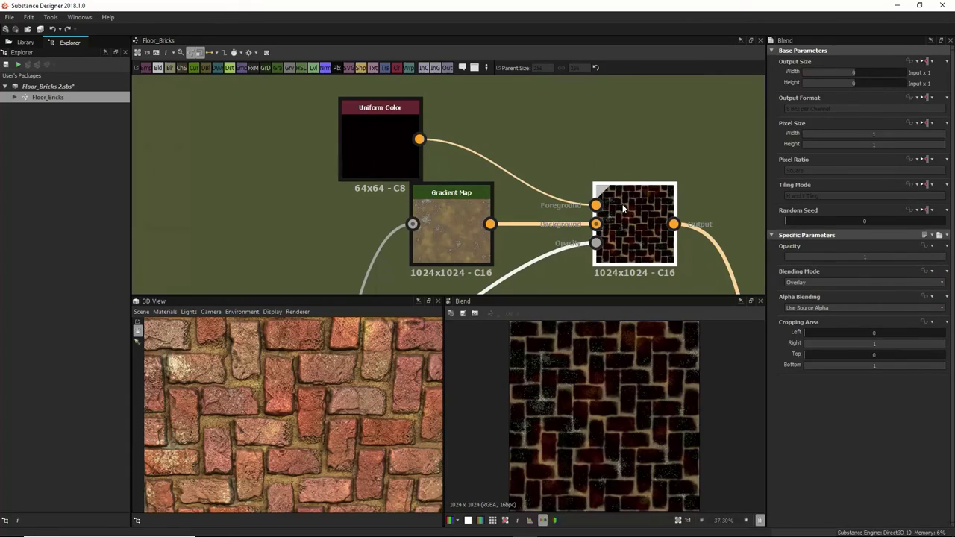
{"action": "scroll", "coordinate": [590, 418], "scroll_direction": "down", "scroll_amount": 2}
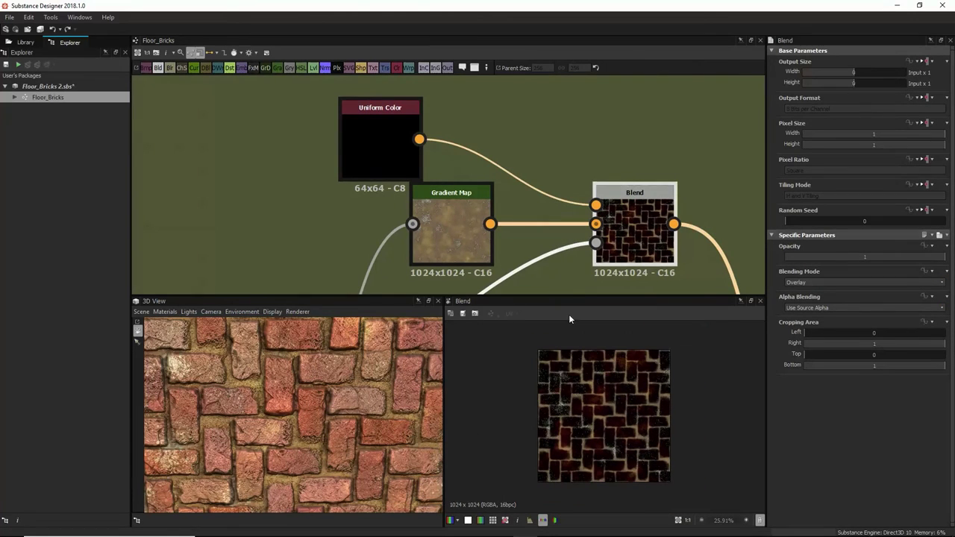
Step: Set the Uniform Color node's output width and height to -6 relative to its parent
{"action": "double_click", "coordinate": [391, 150]}
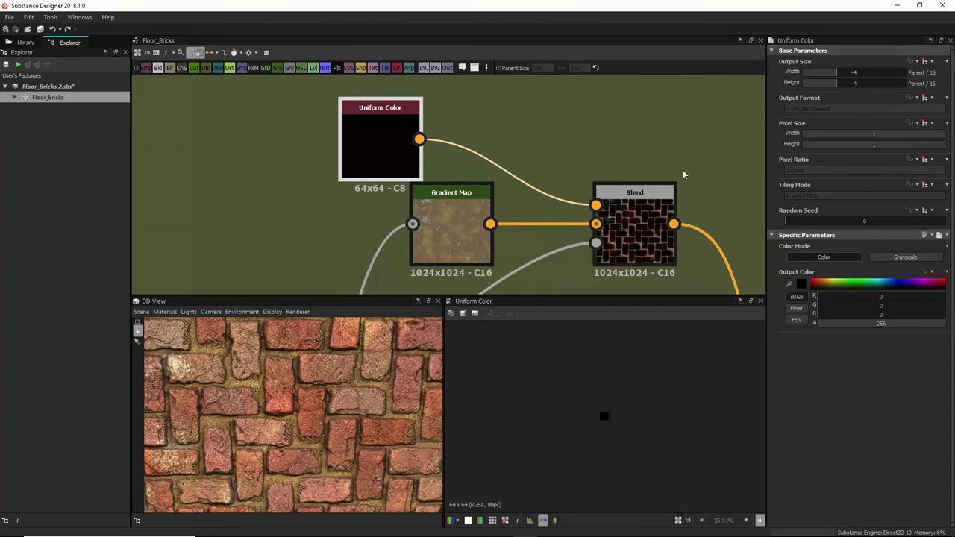
{"action": "left_click", "coordinate": [828, 72]}
{"action": "left_click", "coordinate": [828, 83]}
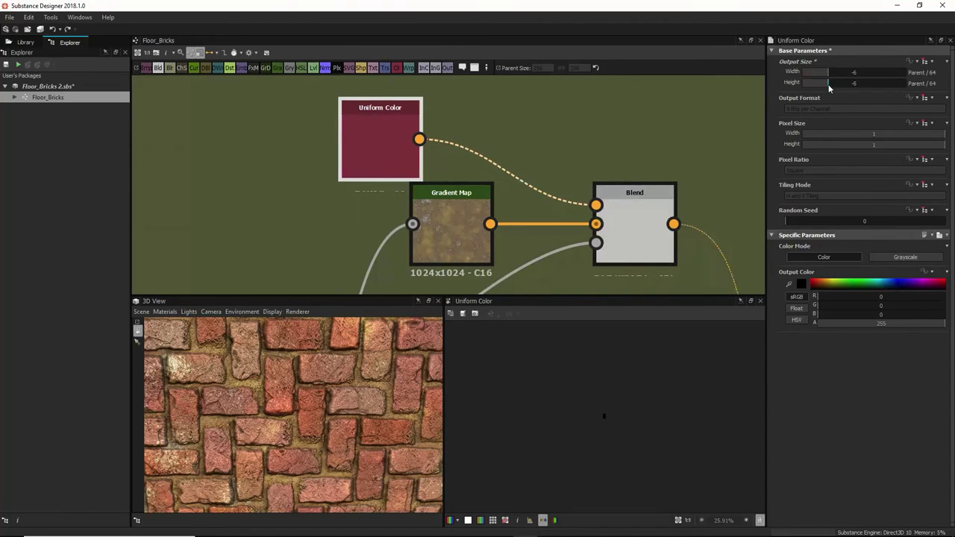
Step: Preview the brown Gradient Map and examine the Overlay Blend it feeds up close in the 2D view
{"action": "left_click", "coordinate": [480, 227]}
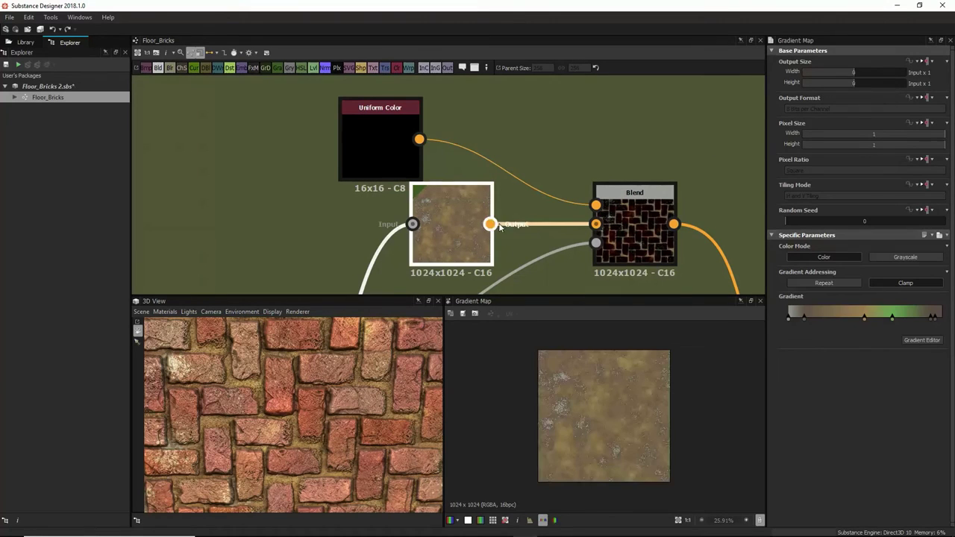
{"action": "left_click", "coordinate": [626, 218]}
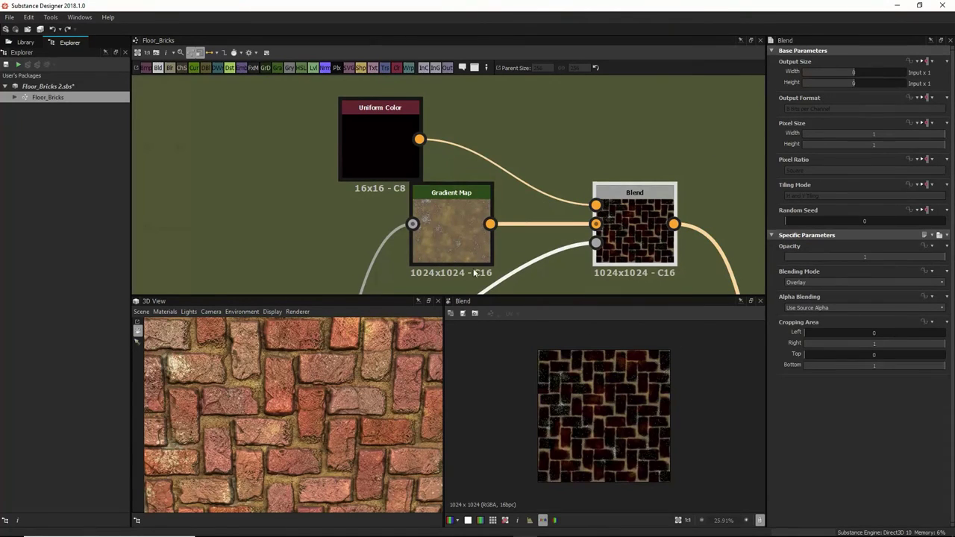
{"action": "scroll", "coordinate": [590, 397], "scroll_direction": "up", "scroll_amount": 5}
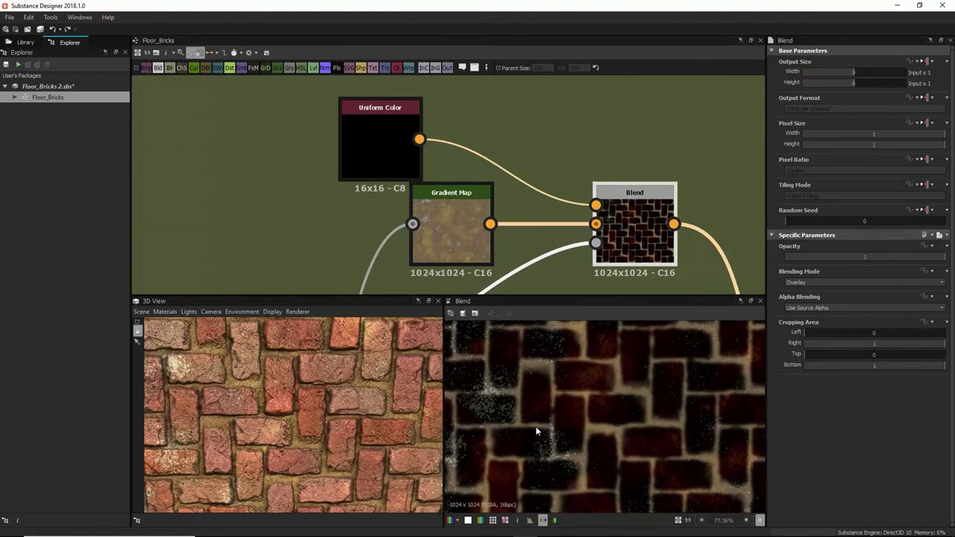
Step: Compare the Add (Linear Dodge) Blend with its dark Overlay Blend input, and inspect the bricks on the 3D model
{"action": "scroll", "coordinate": [666, 224], "scroll_direction": "down", "scroll_amount": 4}
{"action": "middle_click_drag", "start_coordinate": [665, 225], "coordinate": [538, 93]}
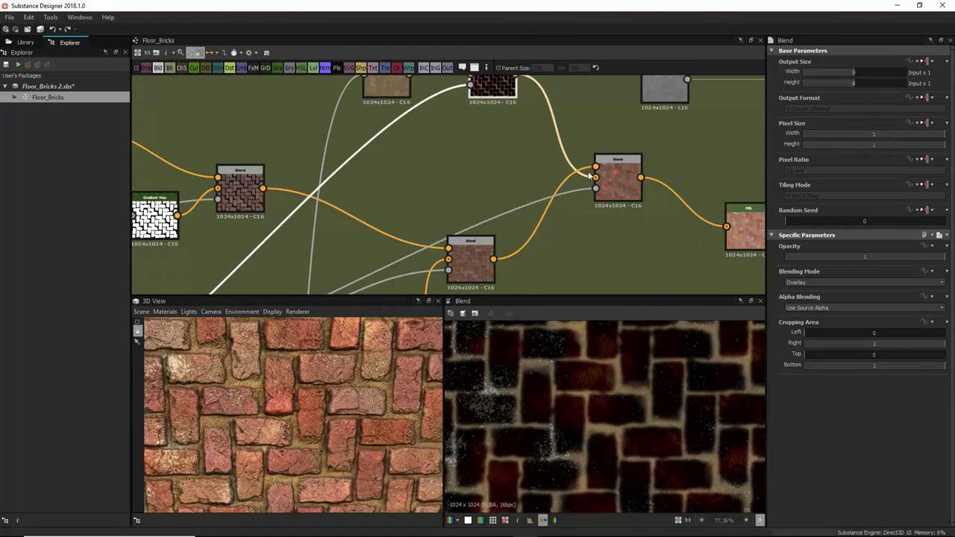
{"action": "left_click", "coordinate": [618, 183]}
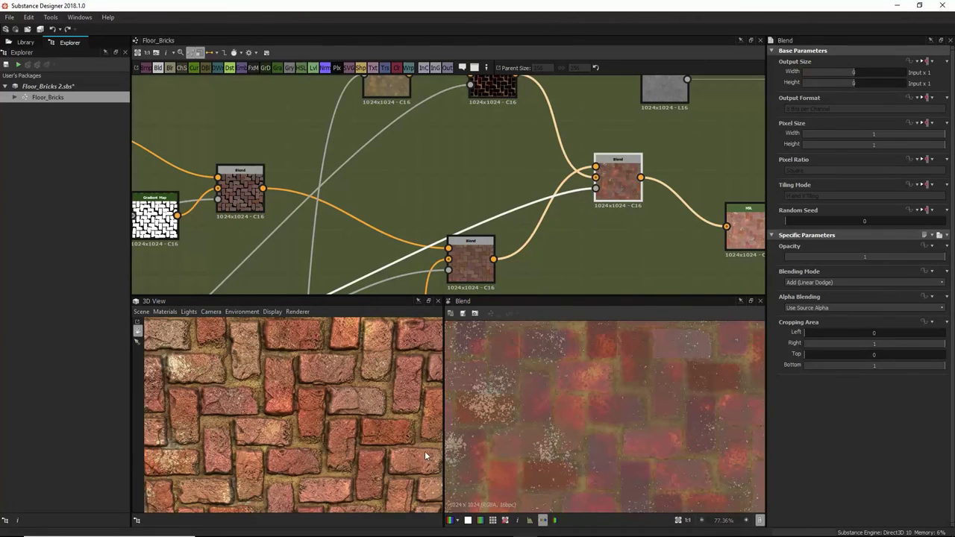
{"action": "left_click", "coordinate": [502, 93]}
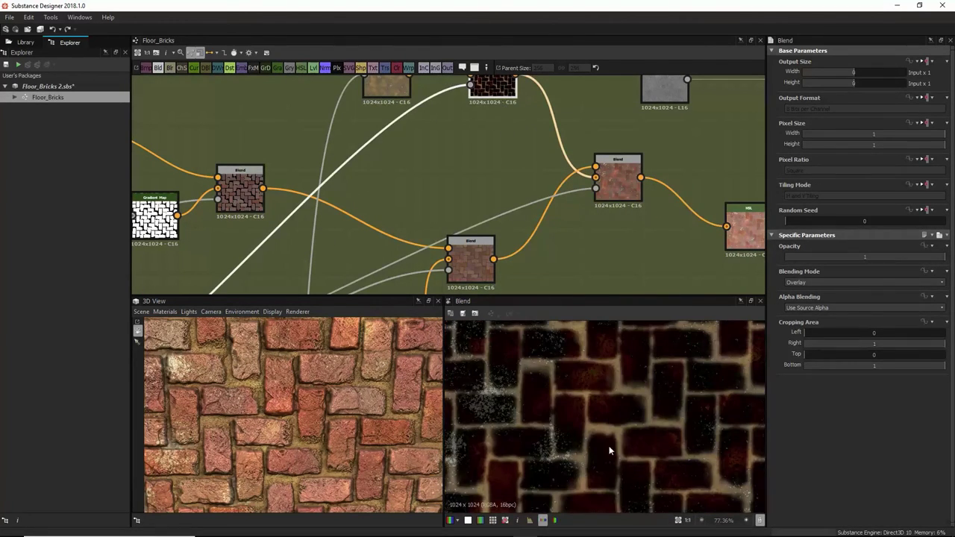
{"action": "left_click", "coordinate": [619, 170]}
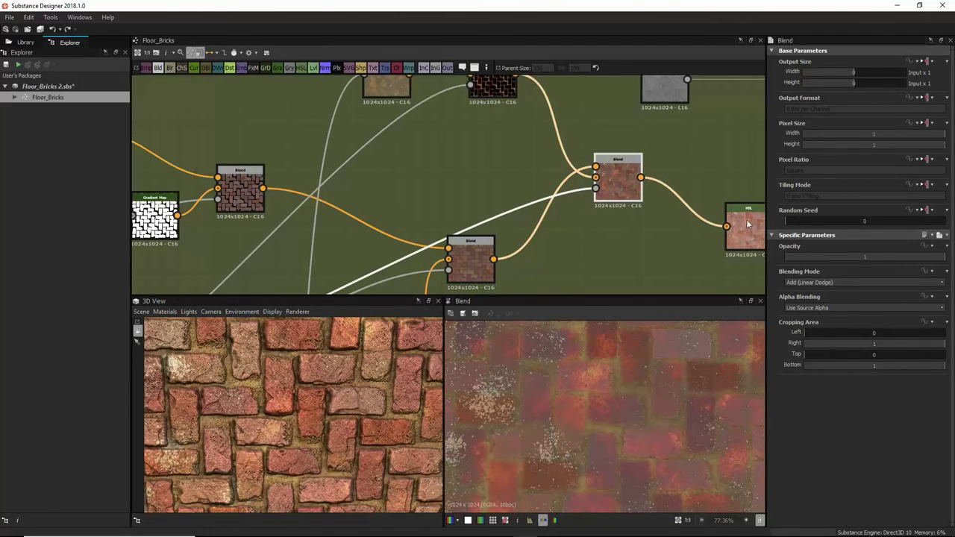
{"action": "left_click_drag", "start_coordinate": [323, 395], "coordinate": [302, 419]}
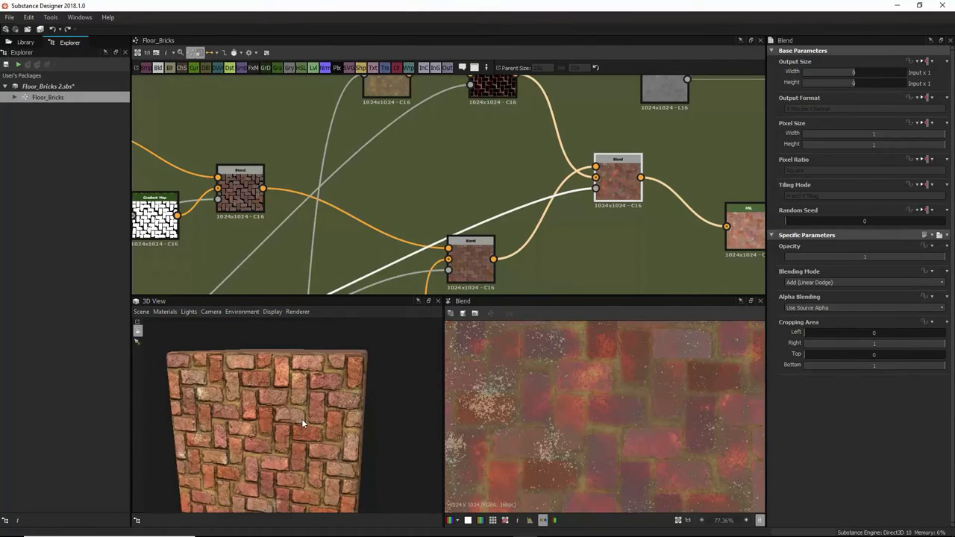
{"action": "scroll", "coordinate": [298, 373], "scroll_direction": "up", "scroll_amount": 3}
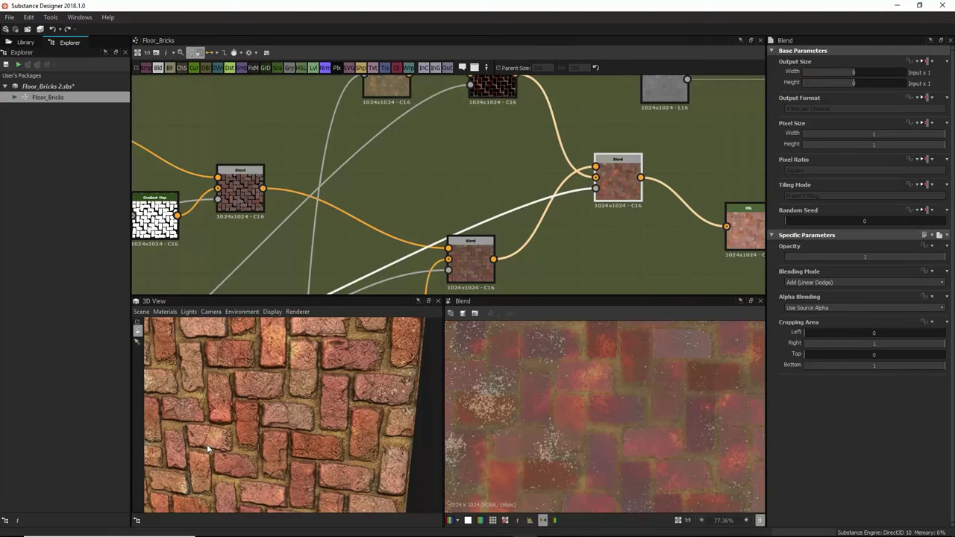
Step: Follow the Add (Linear Dodge) Blend's output to the HSL node and final Overlay Blend, and preview the HSL adjustment
{"action": "left_click", "coordinate": [618, 179]}
{"action": "middle_click_drag", "start_coordinate": [670, 122], "coordinate": [522, 158]}
{"action": "scroll", "coordinate": [529, 171], "scroll_direction": "down", "scroll_amount": 3}
{"action": "left_click", "coordinate": [568, 224]}
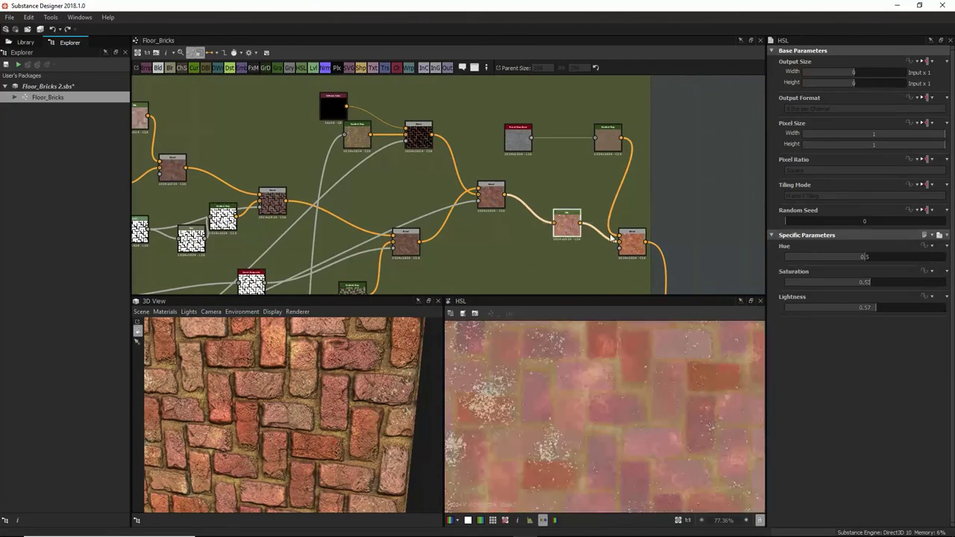
{"action": "left_click", "coordinate": [629, 251]}
{"action": "left_click", "coordinate": [568, 224]}
Step: Preview the Fractal Sum Base, its Gradient Map and the final Overlay Blend, comparing that Blend with its HSL input
{"action": "double_click", "coordinate": [518, 138]}
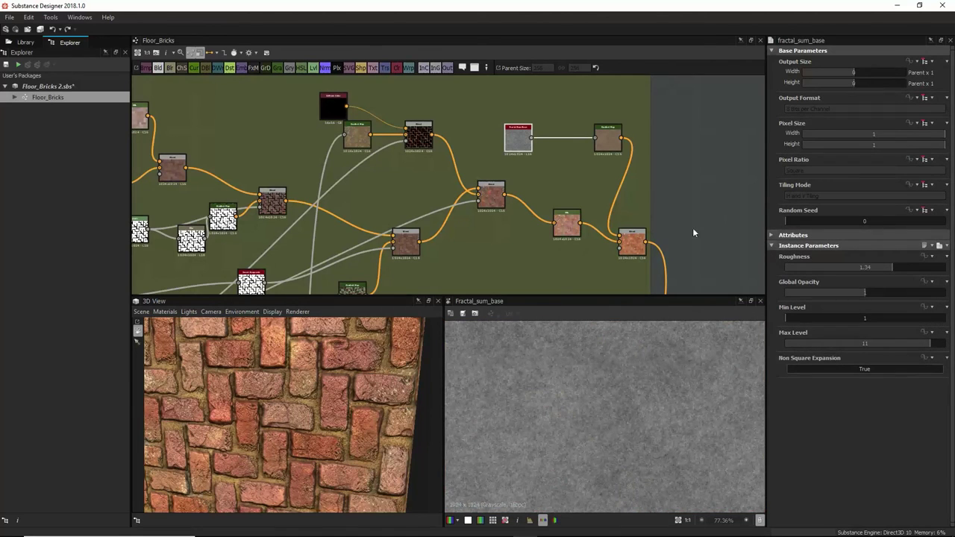
{"action": "double_click", "coordinate": [609, 139]}
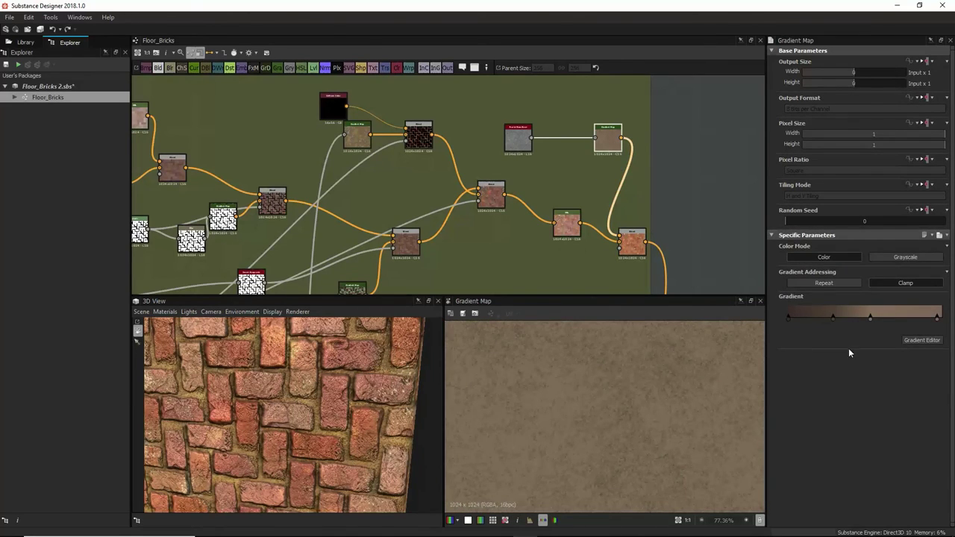
{"action": "double_click", "coordinate": [633, 252]}
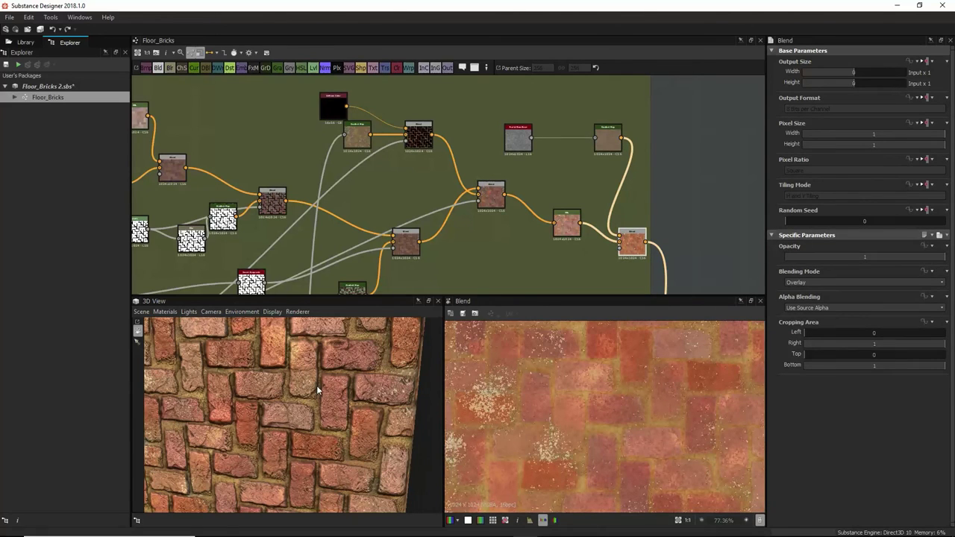
{"action": "double_click", "coordinate": [567, 226]}
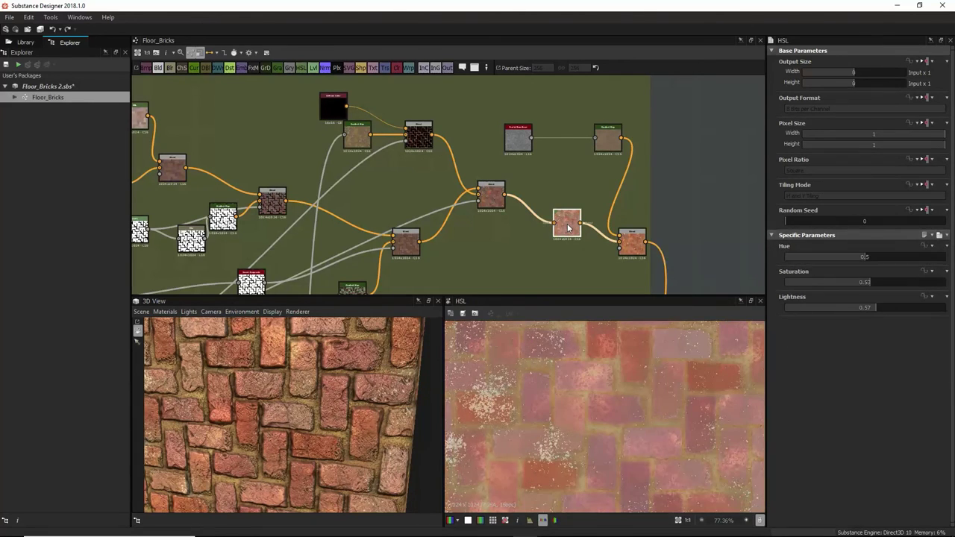
{"action": "double_click", "coordinate": [631, 243]}
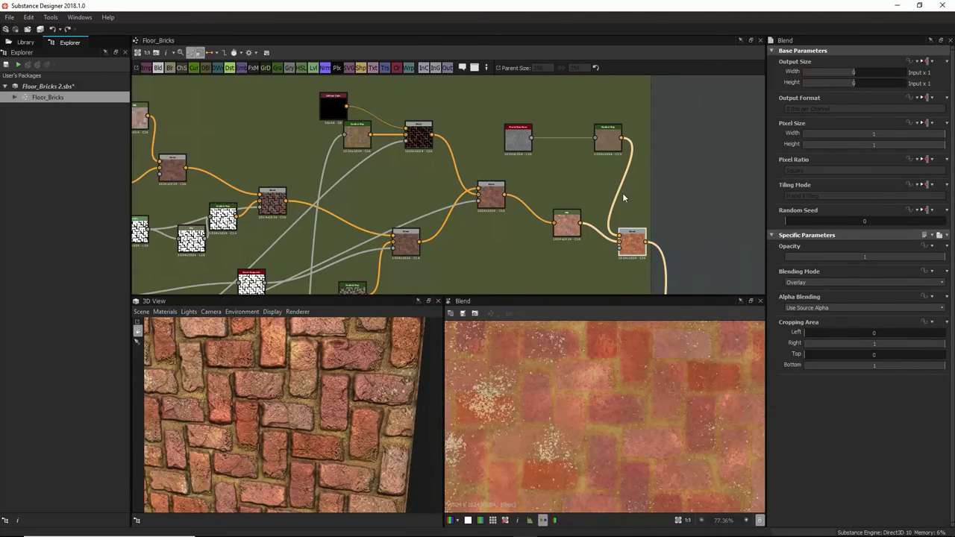
Step: Try an HSL node with Lightness 0.62 on the link between the Fractal Sum's Gradient Map and the final Overlay Blend
{"action": "left_click", "coordinate": [619, 197]}
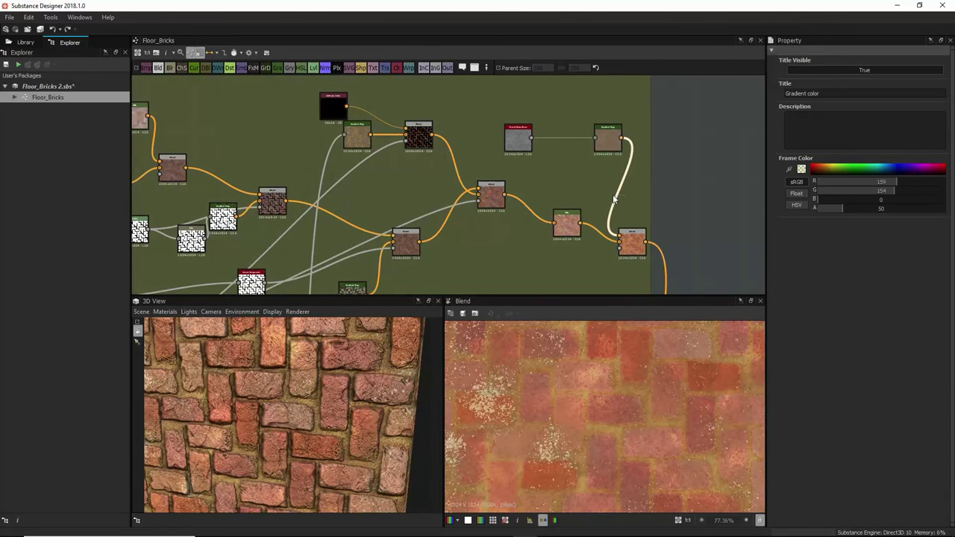
{"action": "left_click", "coordinate": [300, 68]}
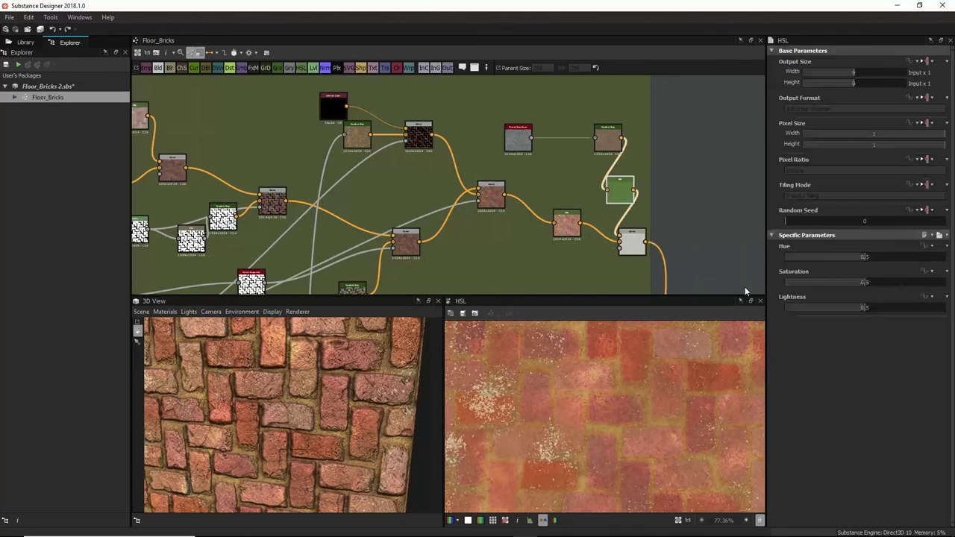
{"action": "left_click_drag", "start_coordinate": [860, 312], "coordinate": [884, 315]}
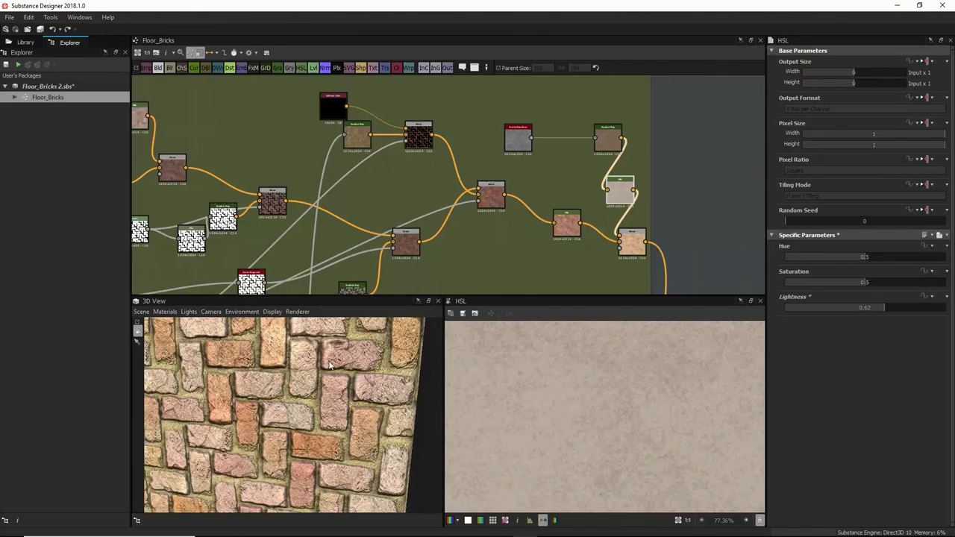
Step: Delete the HSL node between the Gradient Map and the final Overlay Blend, and preview that Blend
{"action": "key", "text": "Delete"}
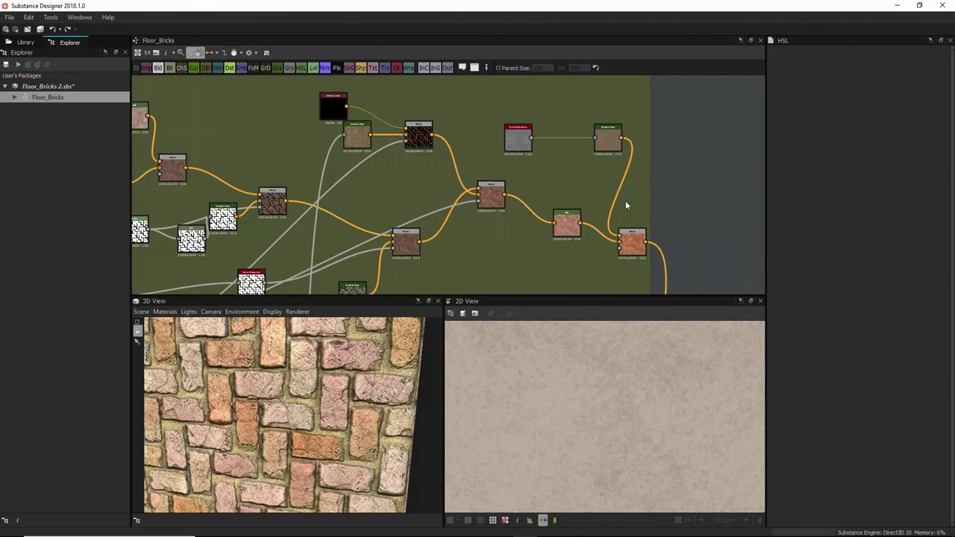
{"action": "double_click", "coordinate": [632, 242]}
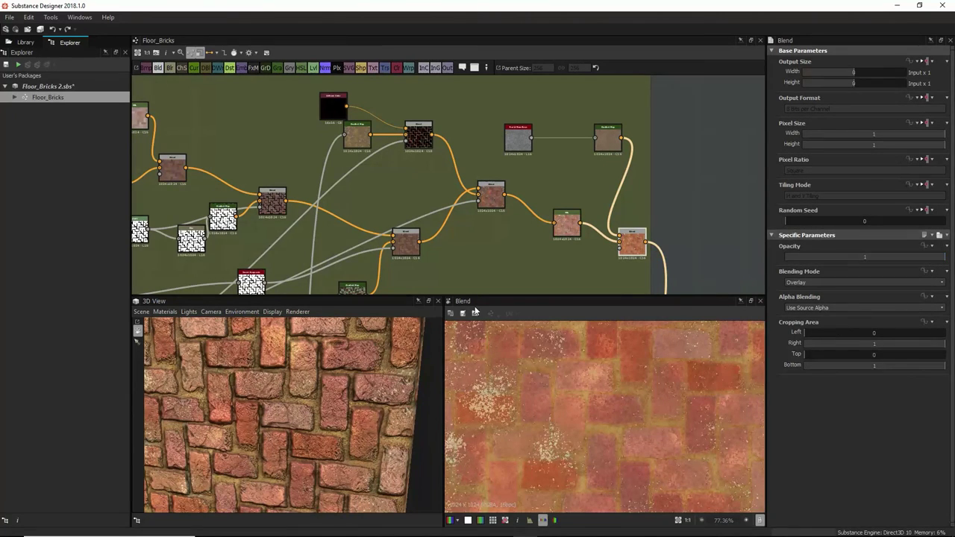
Step: Follow the final Overlay Blend's output to the red node feeding the graph outputs, and review the whole Gradient color frame
{"action": "scroll", "coordinate": [509, 233], "scroll_direction": "down", "scroll_amount": 1}
{"action": "scroll", "coordinate": [511, 227], "scroll_direction": "down", "scroll_amount": 1}
{"action": "left_click_drag", "start_coordinate": [582, 236], "coordinate": [571, 243]}
{"action": "middle_click_drag", "start_coordinate": [571, 242], "coordinate": [588, 176]}
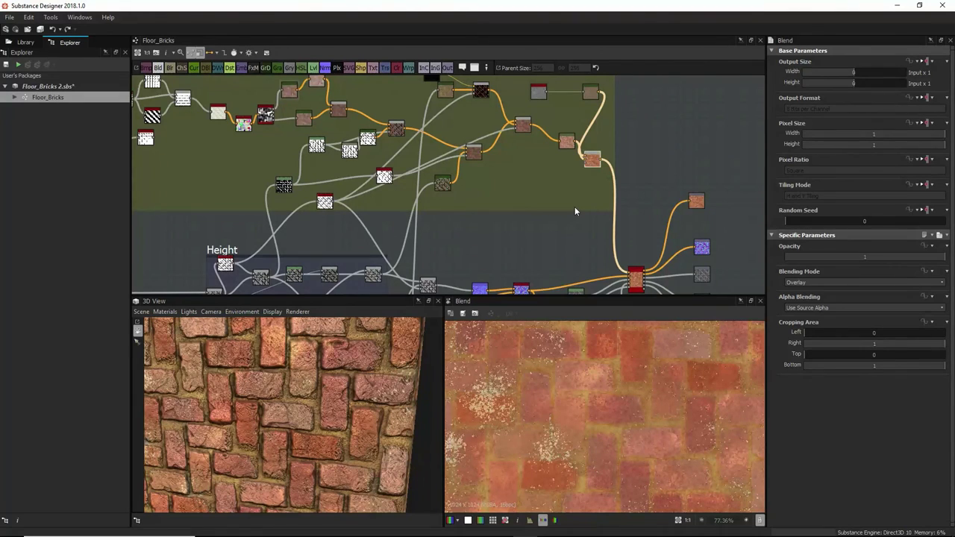
{"action": "middle_click_drag", "start_coordinate": [631, 238], "coordinate": [635, 174]}
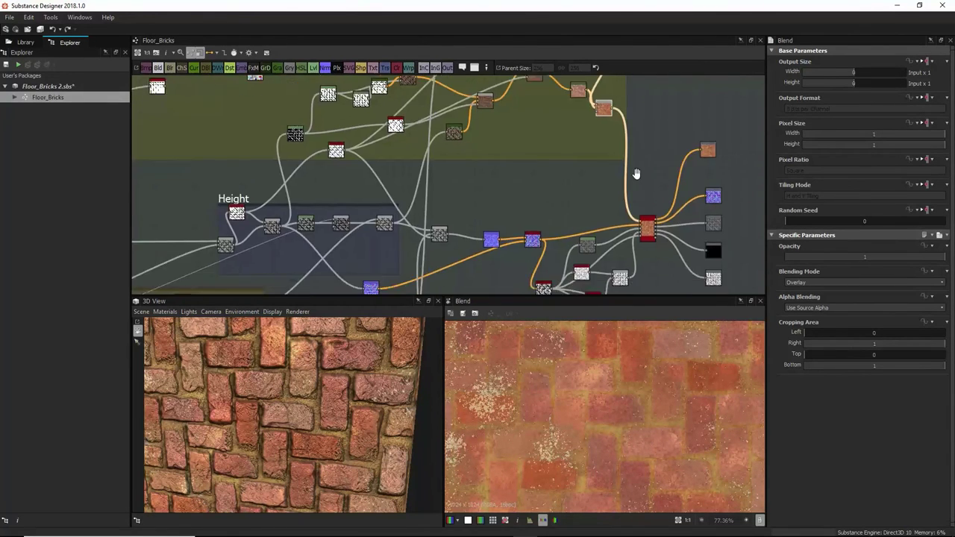
{"action": "middle_click_drag", "start_coordinate": [540, 141], "coordinate": [533, 222]}
{"action": "scroll", "coordinate": [533, 222], "scroll_direction": "down", "scroll_amount": 1}
{"action": "scroll", "coordinate": [380, 206], "scroll_direction": "down", "scroll_amount": 1}
{"action": "scroll", "coordinate": [241, 145], "scroll_direction": "down", "scroll_amount": 1}
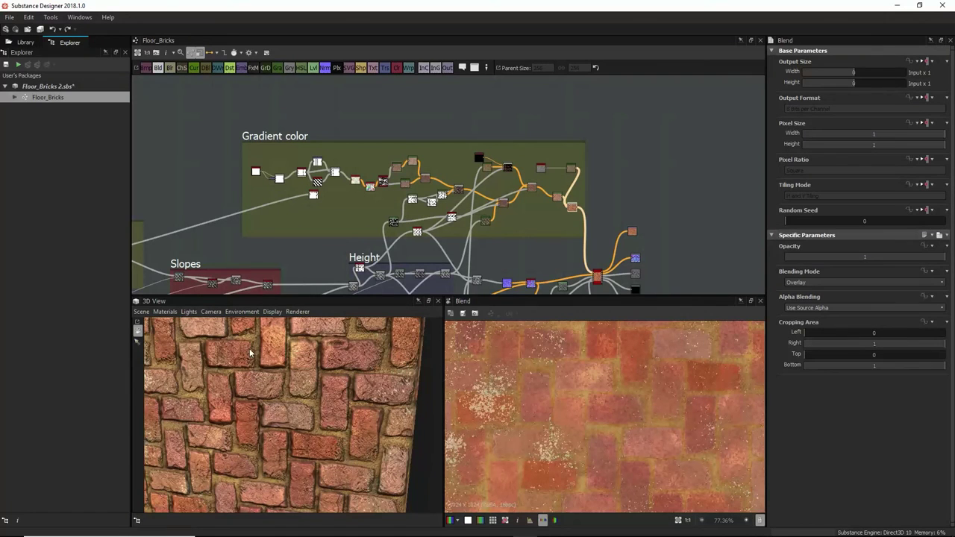
Step: Look at the brick material from another angle in the 3D preview, and fit the entire Floor_Bricks graph in view
{"action": "left_click_drag", "start_coordinate": [284, 400], "coordinate": [306, 462]}
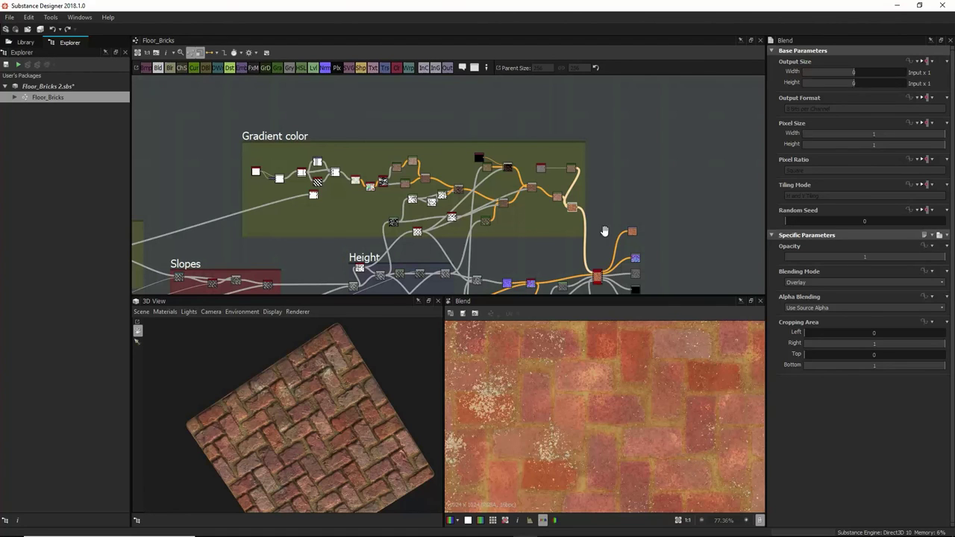
{"action": "middle_click_drag", "start_coordinate": [603, 229], "coordinate": [625, 153]}
{"action": "scroll", "coordinate": [632, 247], "scroll_direction": "up", "scroll_amount": 2}
{"action": "middle_click_drag", "start_coordinate": [626, 252], "coordinate": [505, 241]}
{"action": "key", "text": "f"}
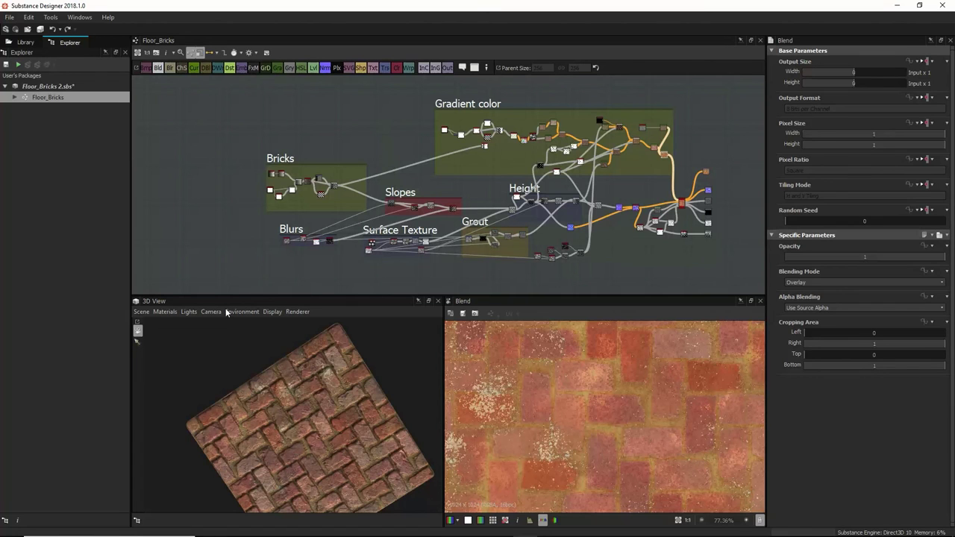
Step: Inspect the finished brick material on several sides and edges of the cube in the 3D preview
{"action": "left_click_drag", "start_coordinate": [247, 351], "coordinate": [183, 363]}
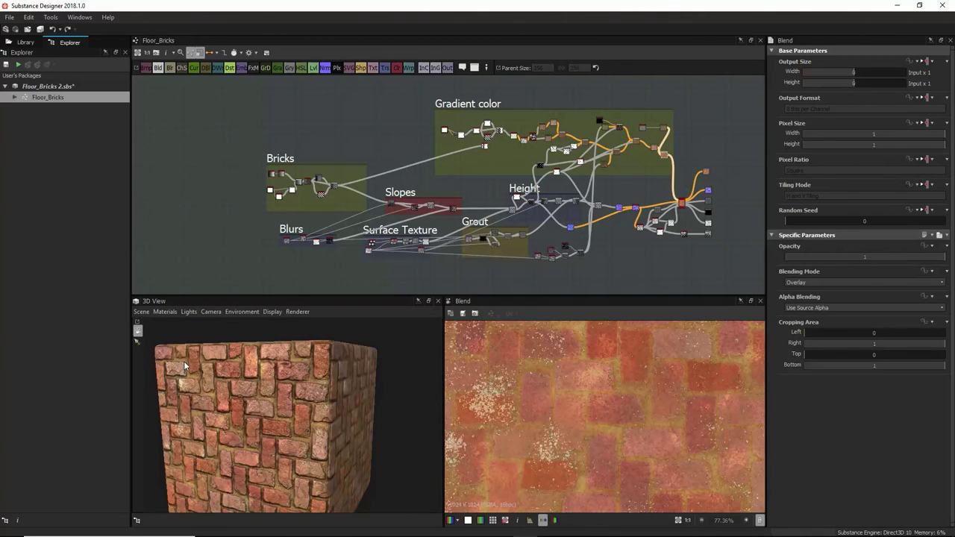
{"action": "left_click_drag", "start_coordinate": [301, 455], "coordinate": [302, 404]}
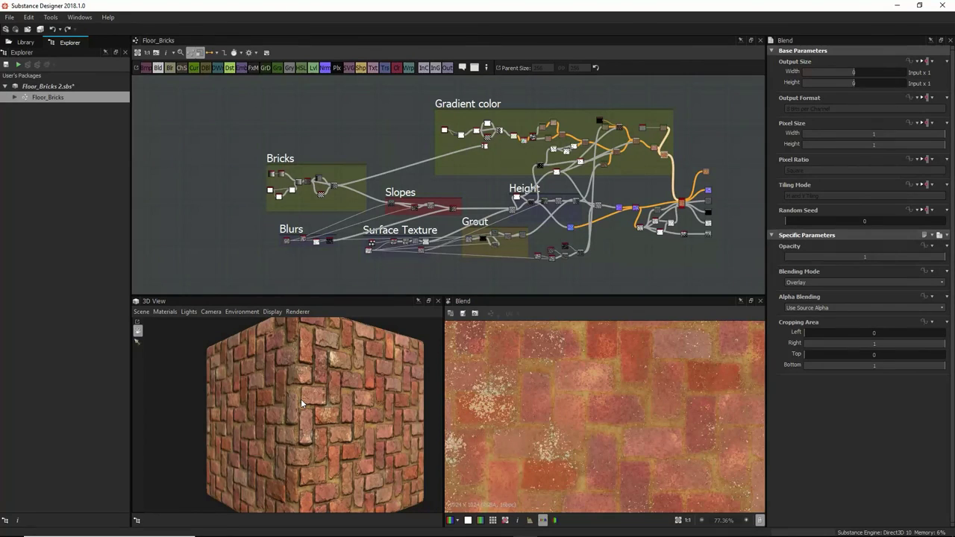
{"action": "left_click_drag", "start_coordinate": [300, 399], "coordinate": [270, 400]}
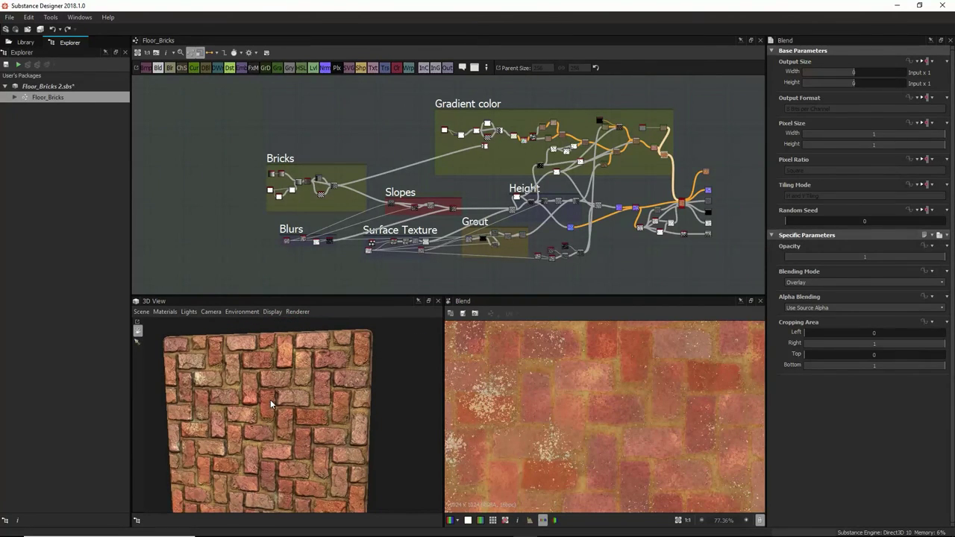